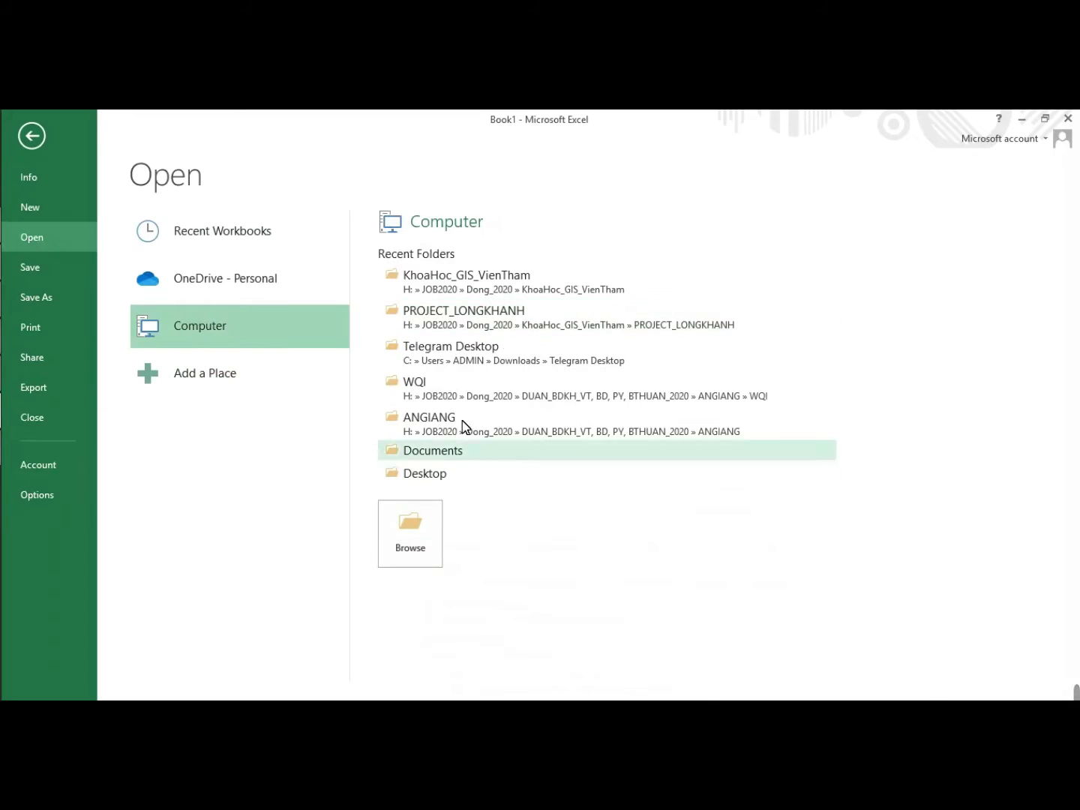
- Look through the PROJECT_LONGKHANH folder for the exported tables, showing all file types and sorting by modification date
left_click(502, 323)
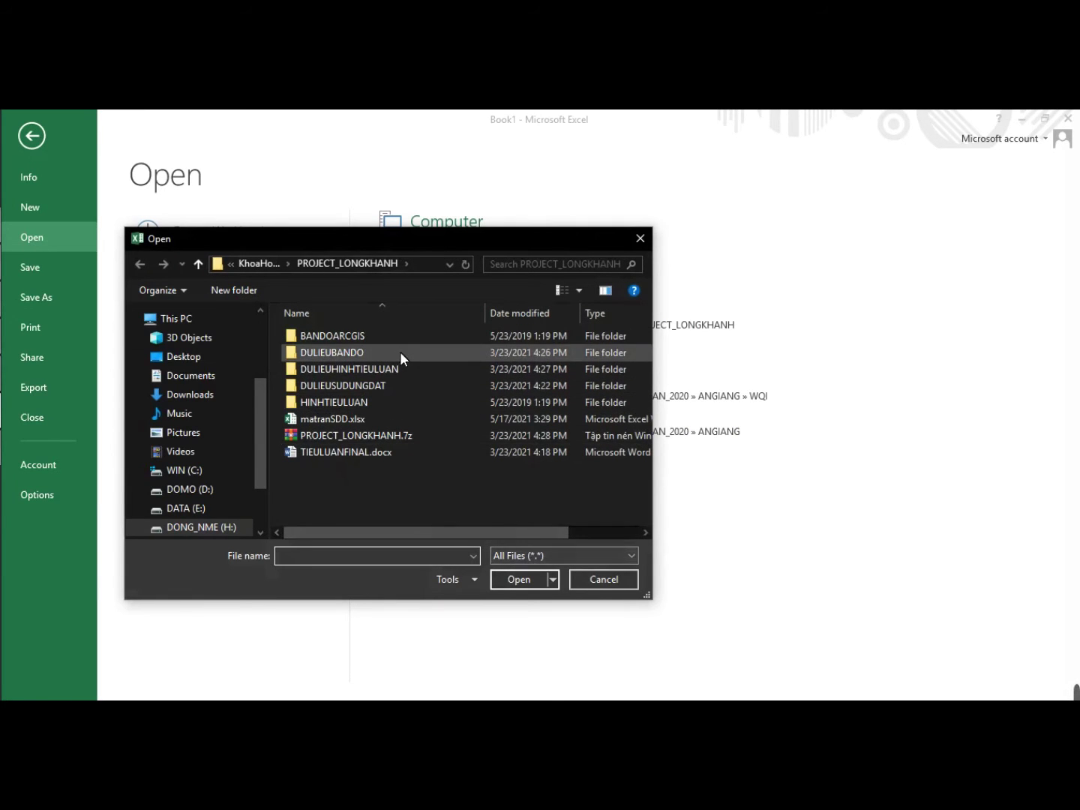
left_click(200, 264)
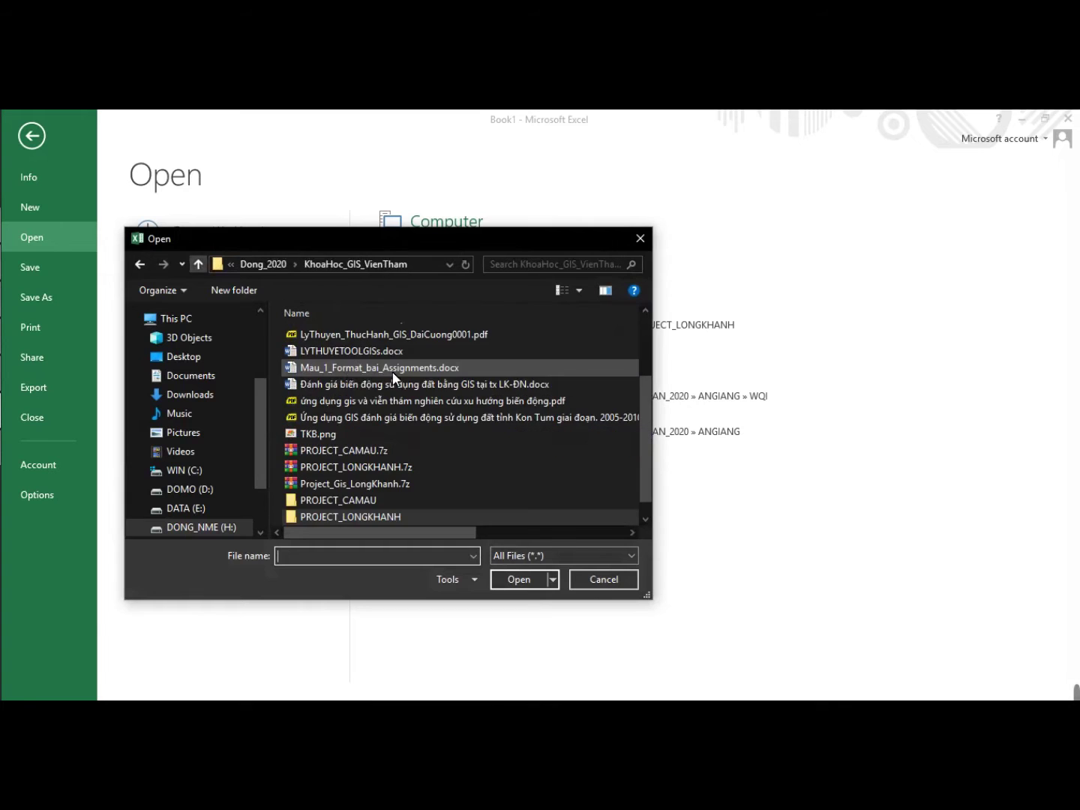
double_click(368, 516)
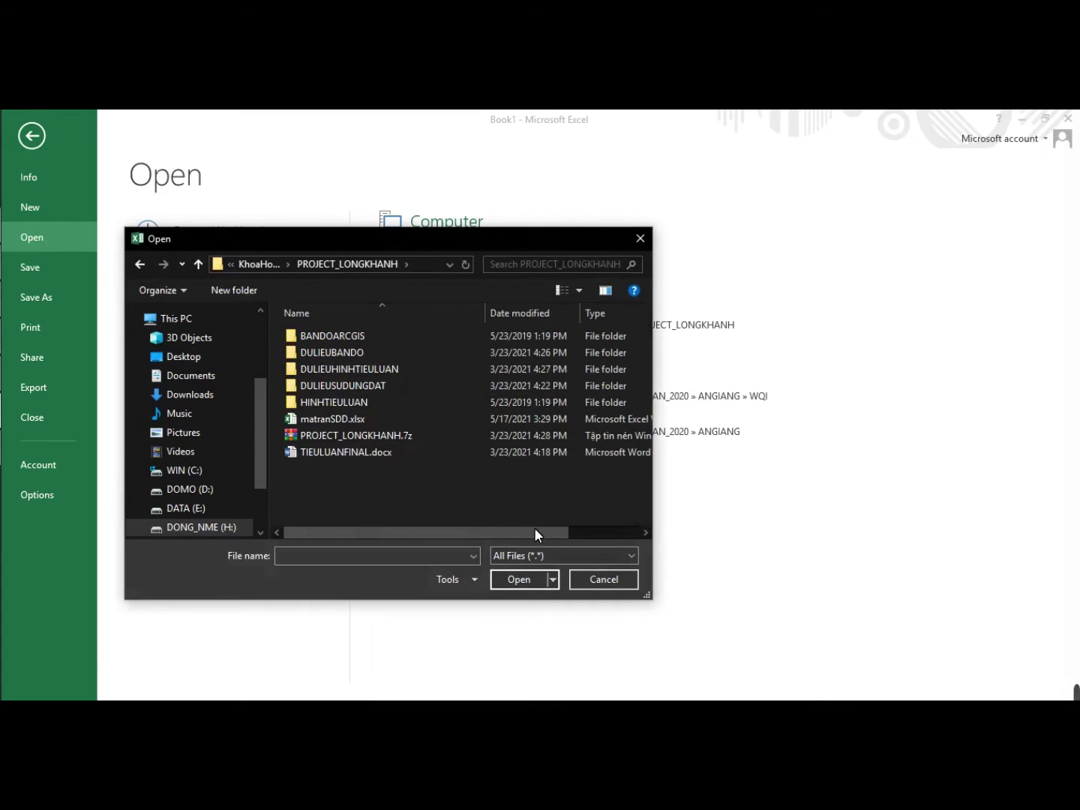
left_click(561, 555)
left_click(551, 304)
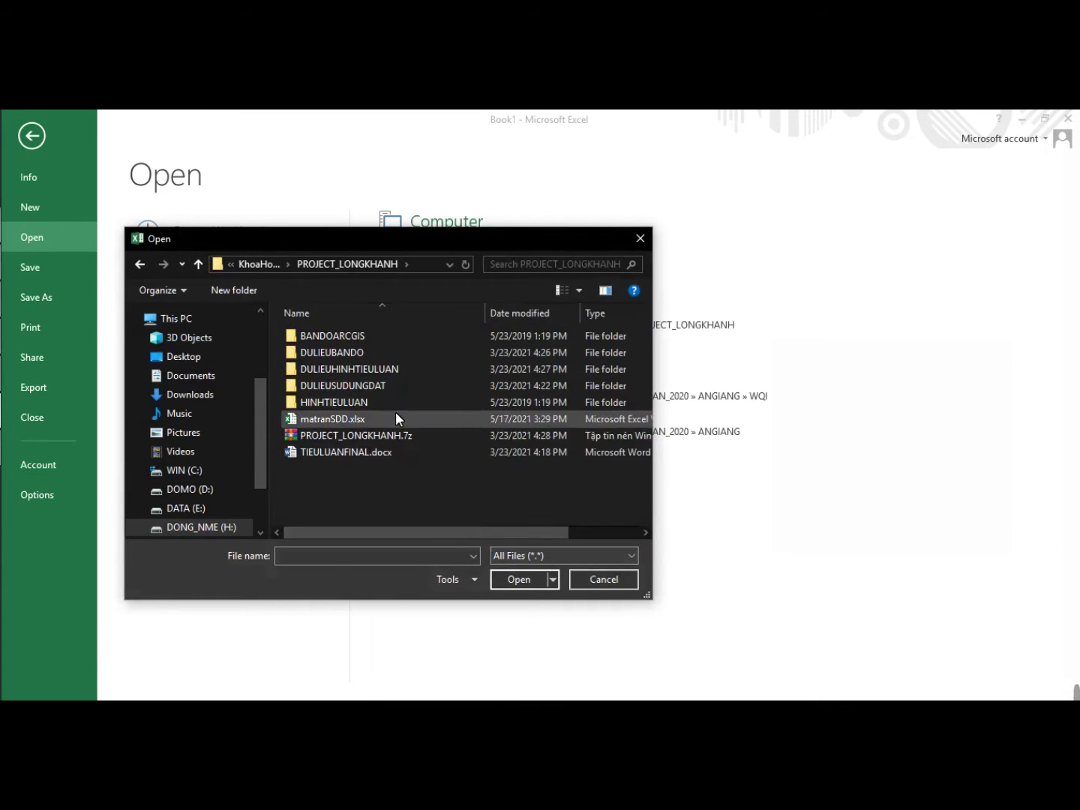
left_click(521, 313)
left_click(521, 313)
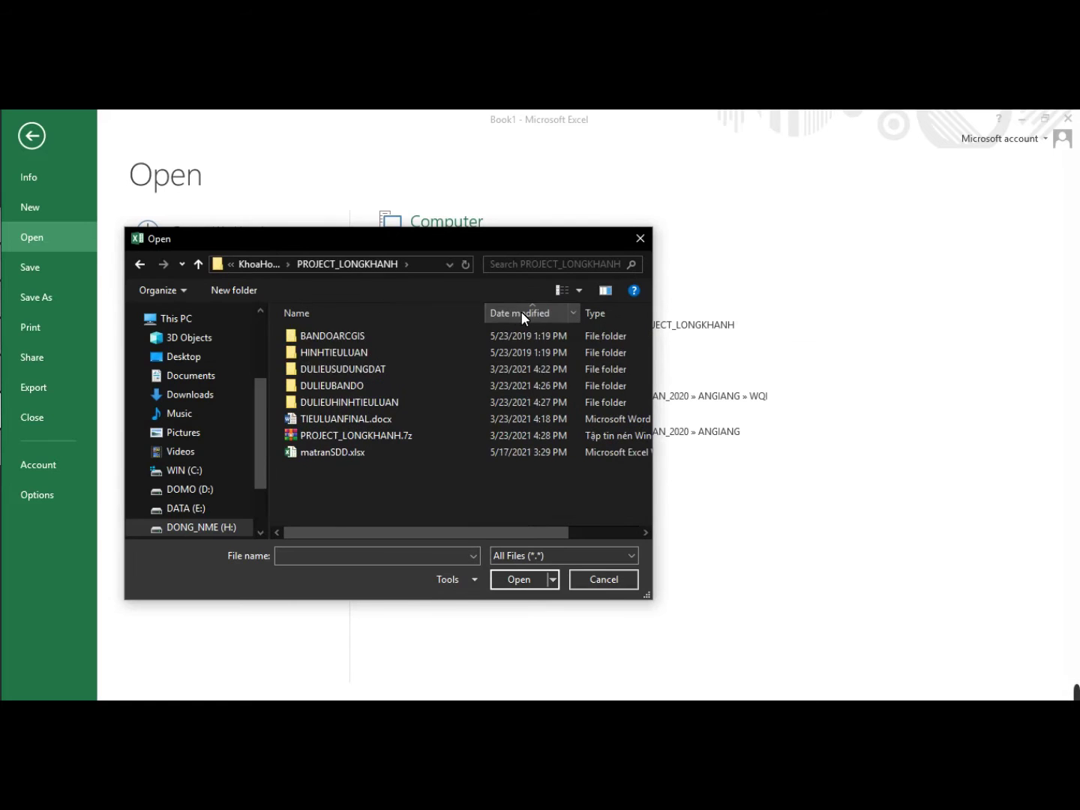
- Look through the Project_Gis_LongKhanh folder for the exported tables, sorting by modification date, and leave without opening a file
left_click(257, 264)
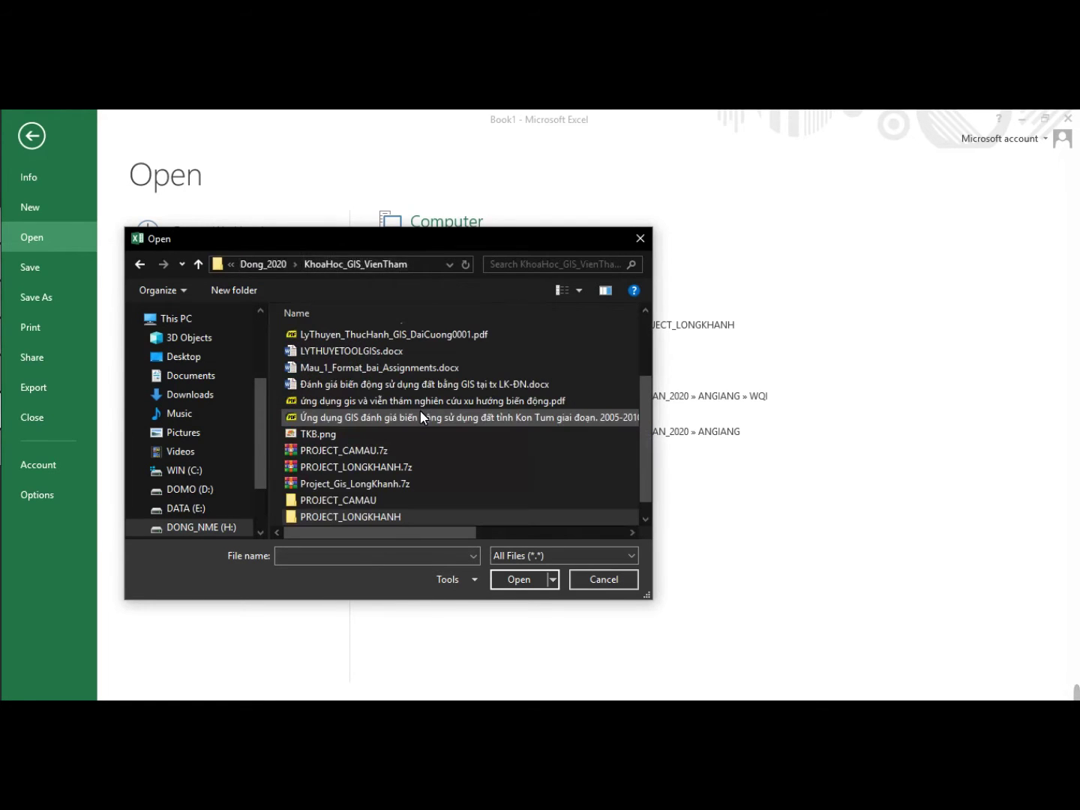
scroll(637, 480, "down", 1)
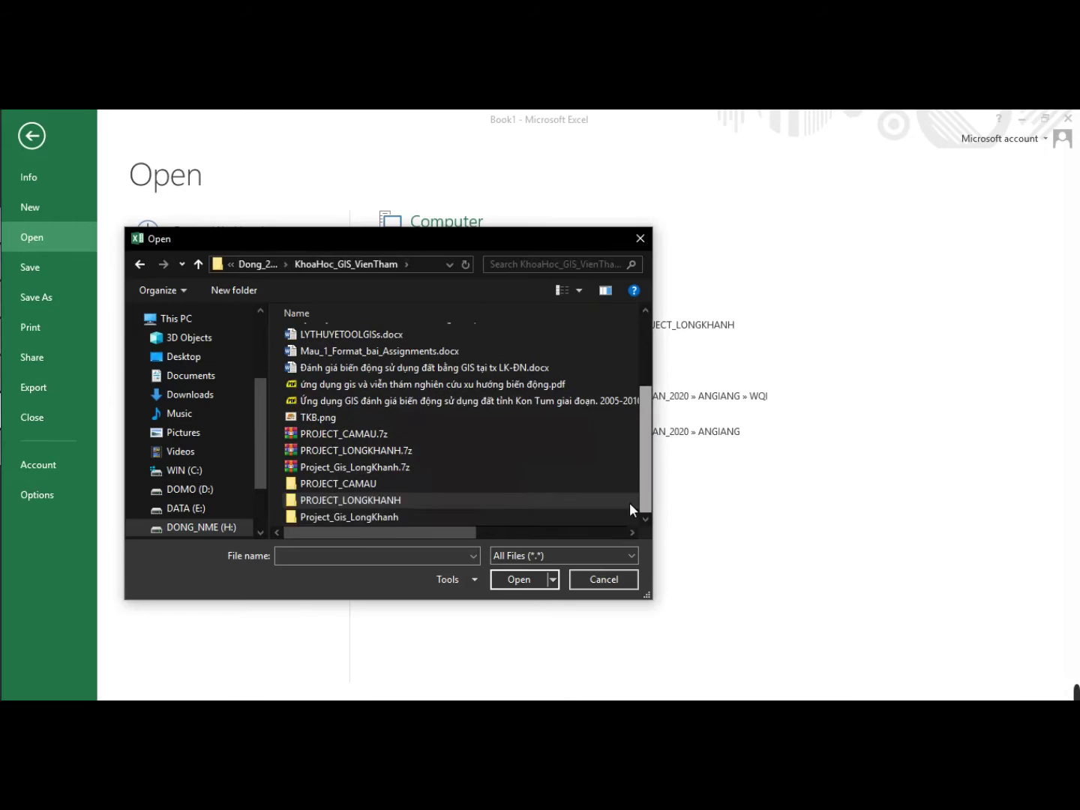
double_click(391, 517)
left_click(572, 556)
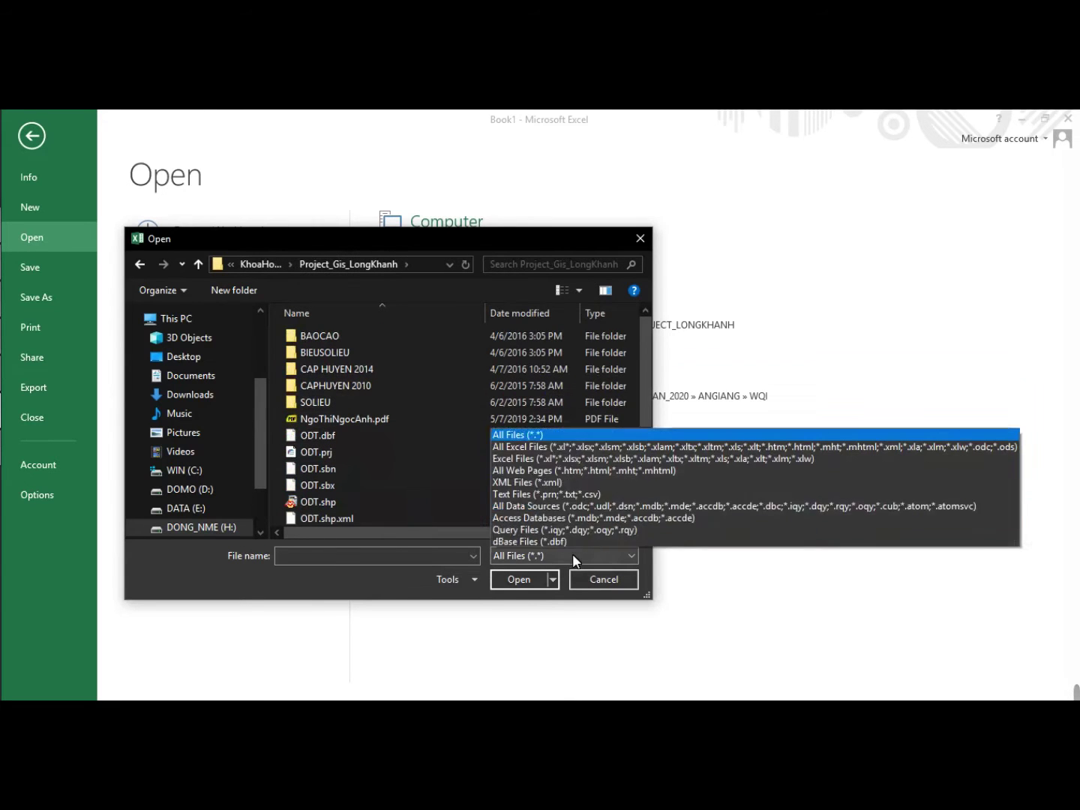
left_click(523, 309)
left_click(520, 312)
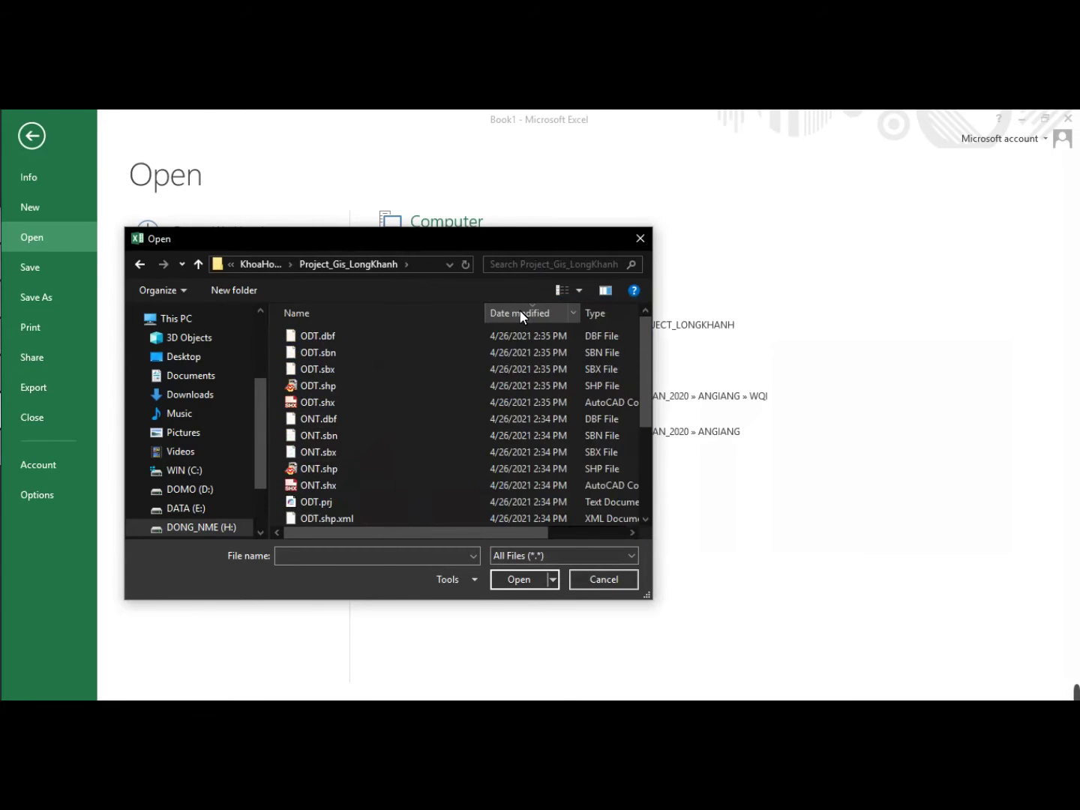
left_click(520, 312)
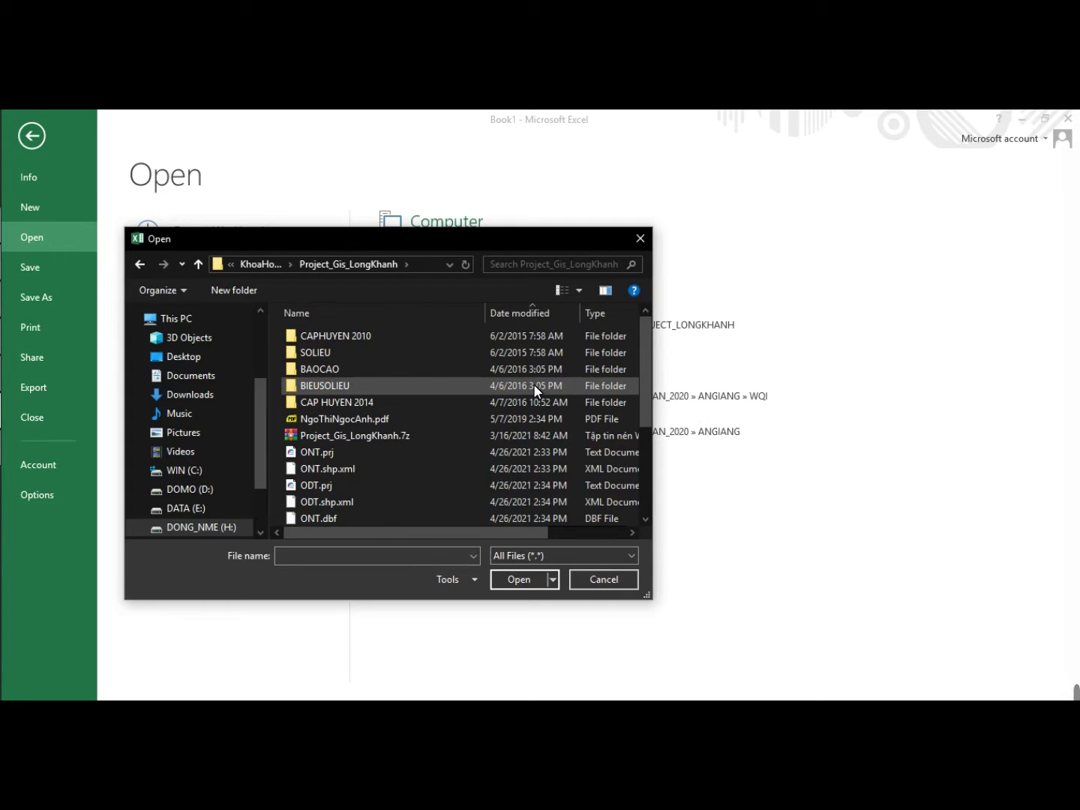
left_click(640, 239)
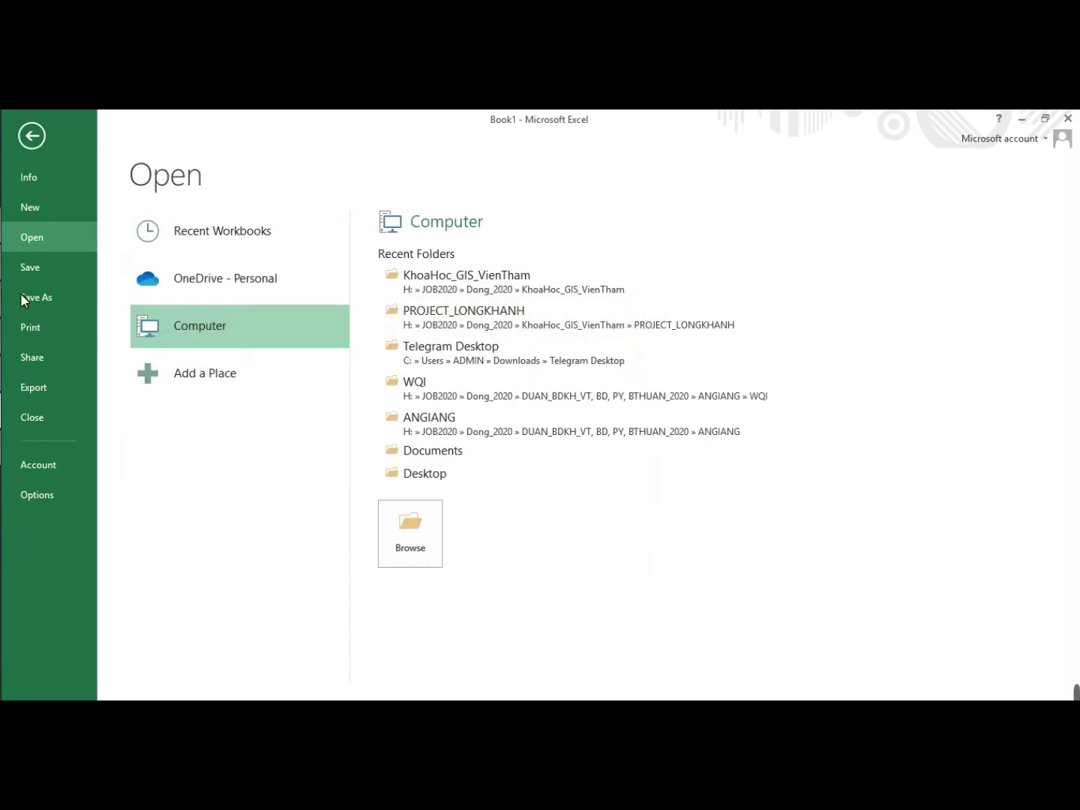
- Switch to ArcMap and check the default output path in the CHONG_LOP table's export settings without exporting
left_click(26, 374)
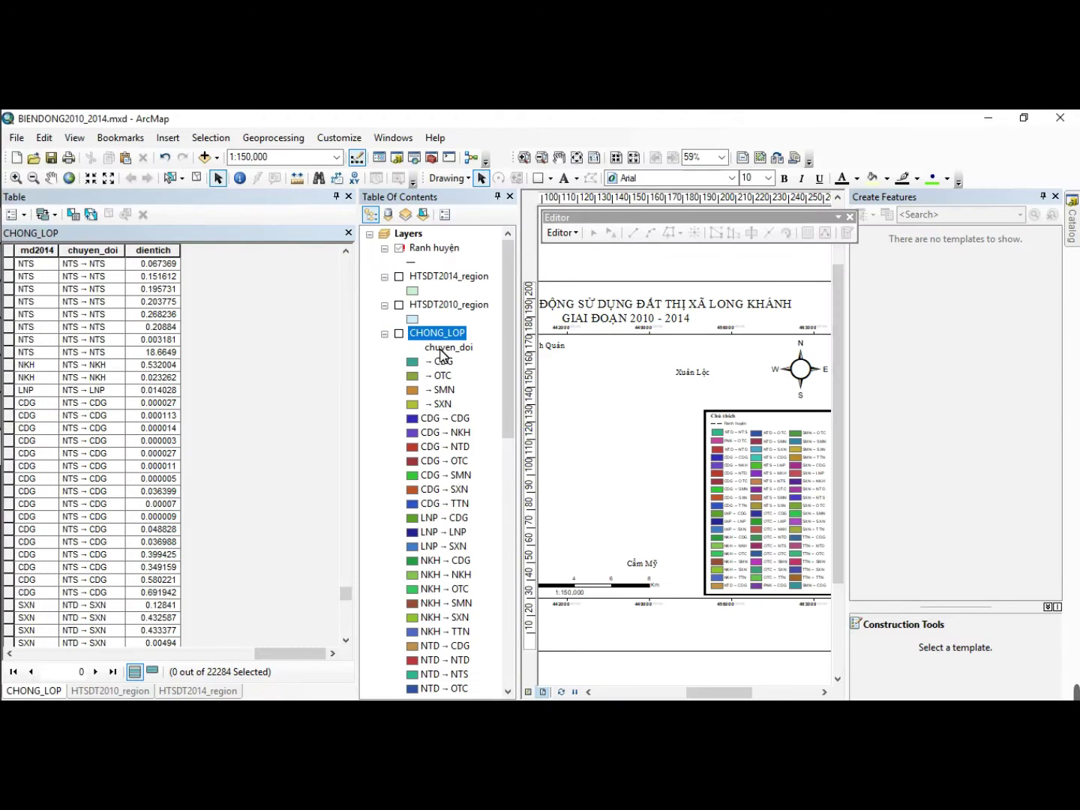
left_click(13, 214)
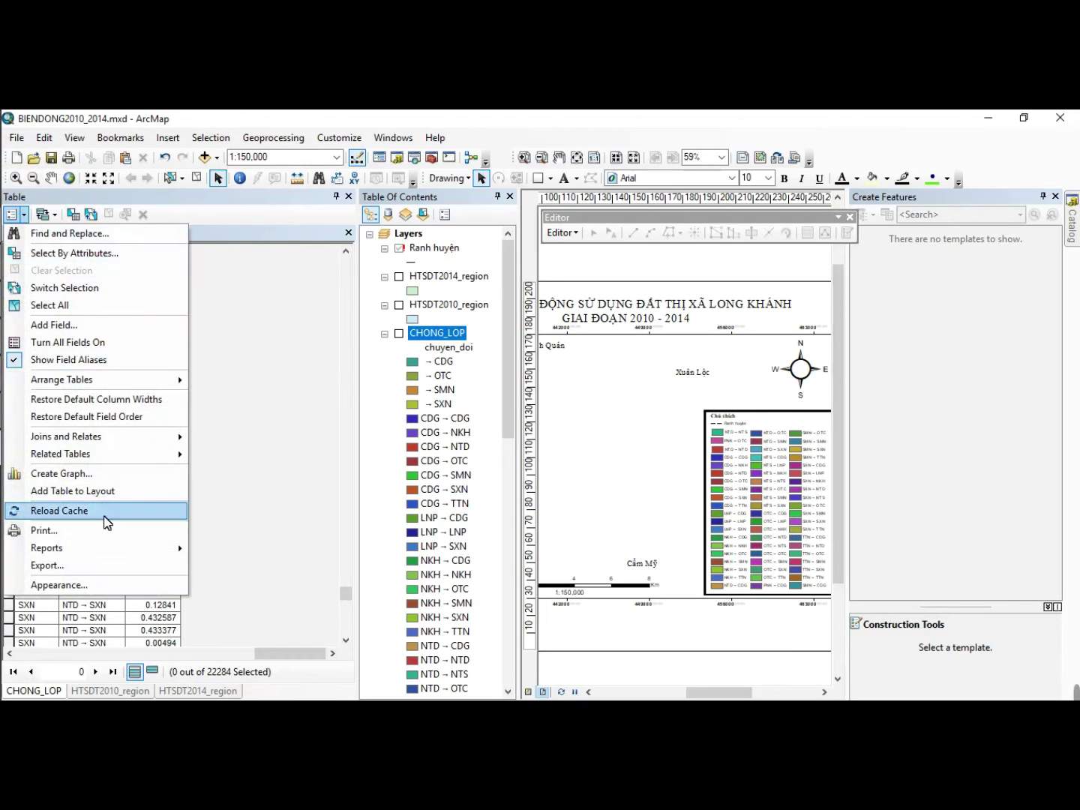
left_click(85, 565)
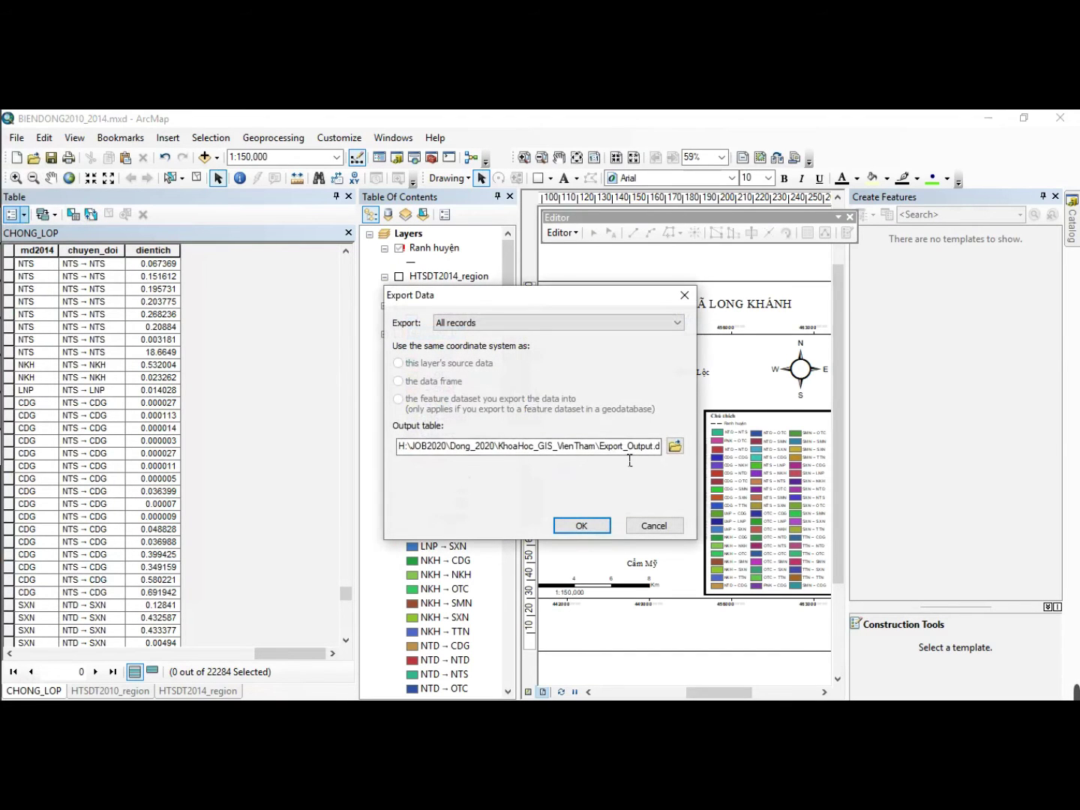
left_click_drag(628, 448, 691, 458)
left_click(685, 294)
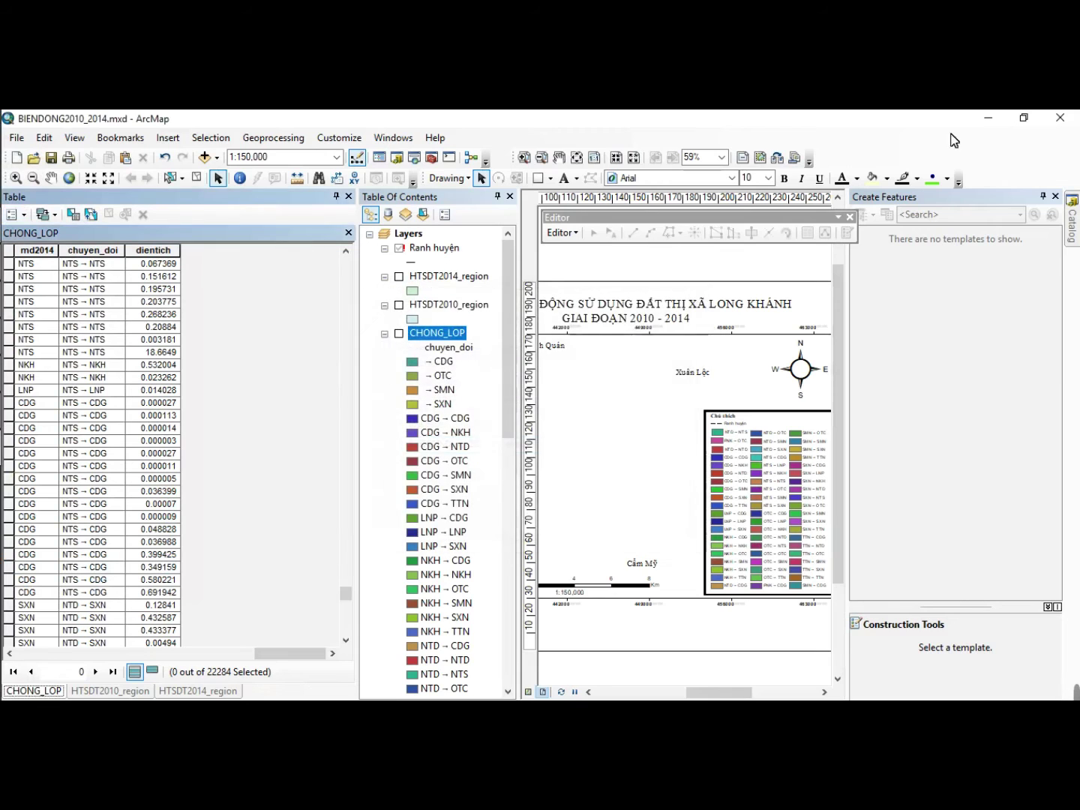
- Return to Excel and open SDD2014.dbf from the KhoaHoc_GIS_VienTham folder
left_click(988, 119)
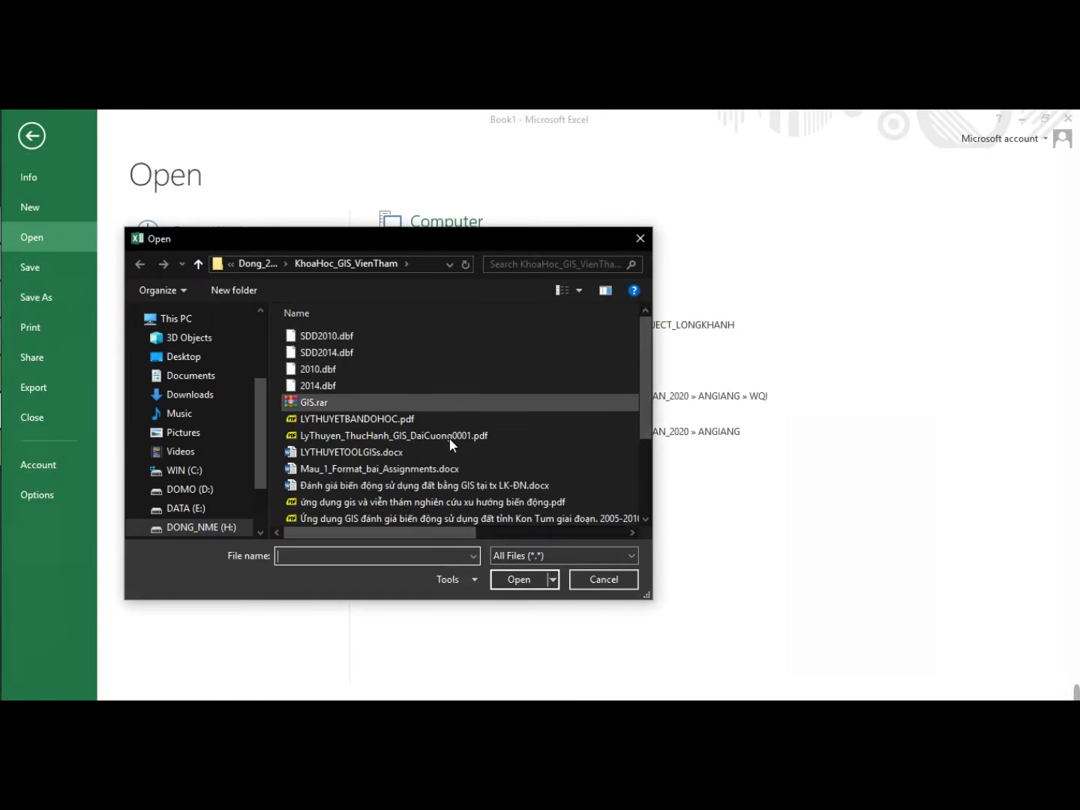
left_click(337, 355)
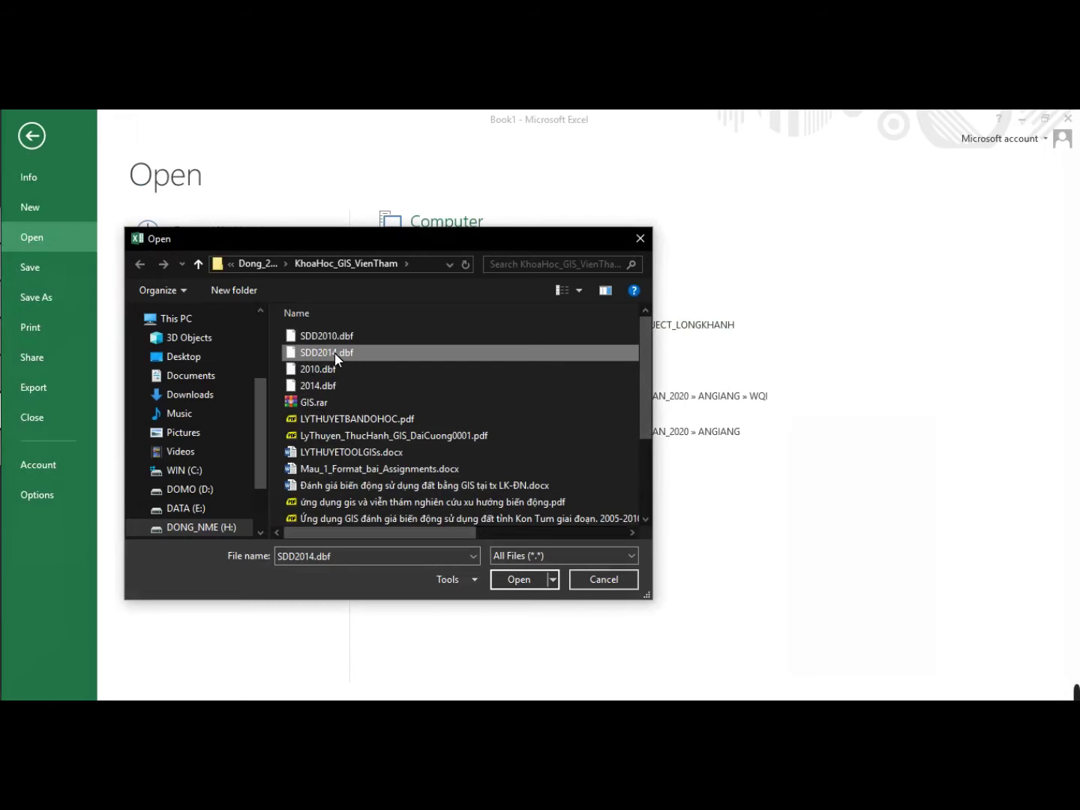
left_click(509, 581)
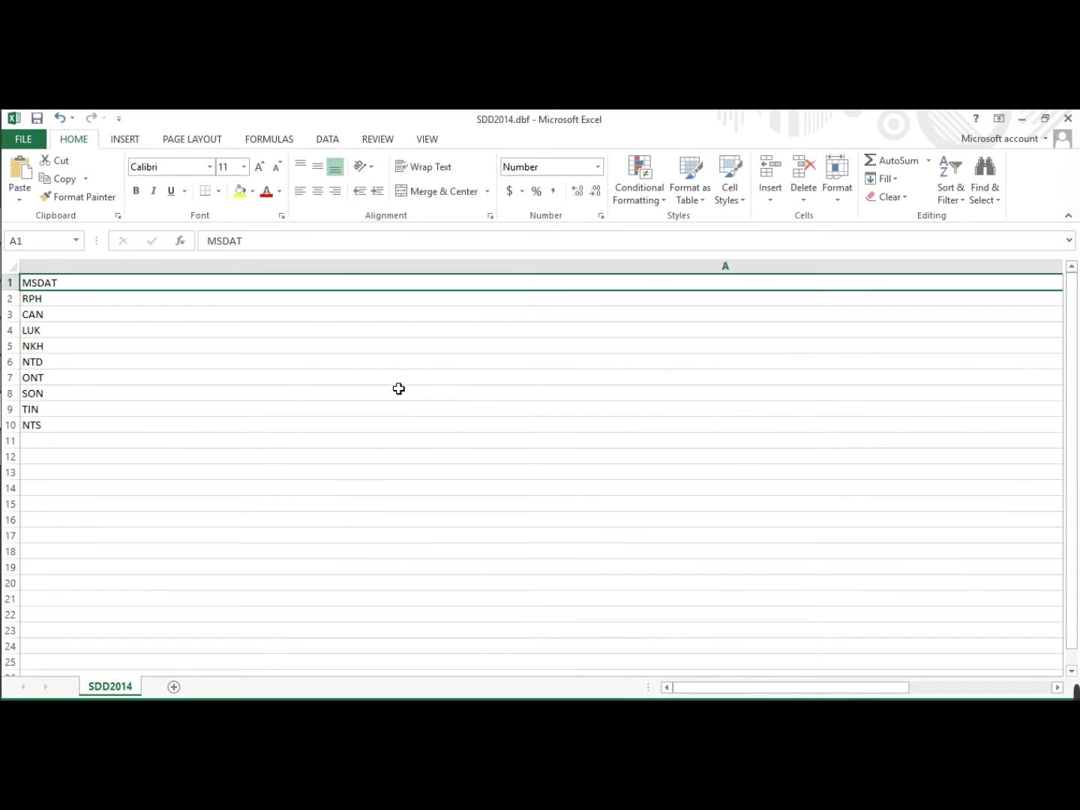
- Set the width of column A (MSDAT) to 5
right_click(635, 278)
key("Escape")
right_click(539, 266)
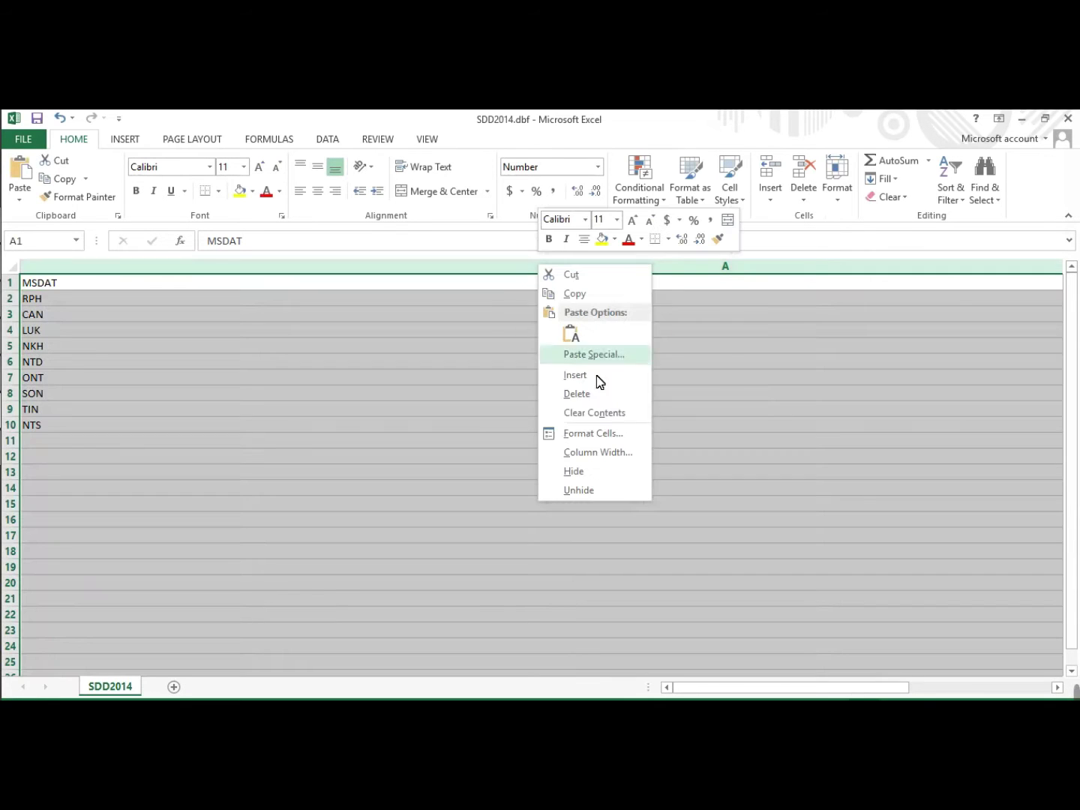
left_click(598, 452)
type("5")
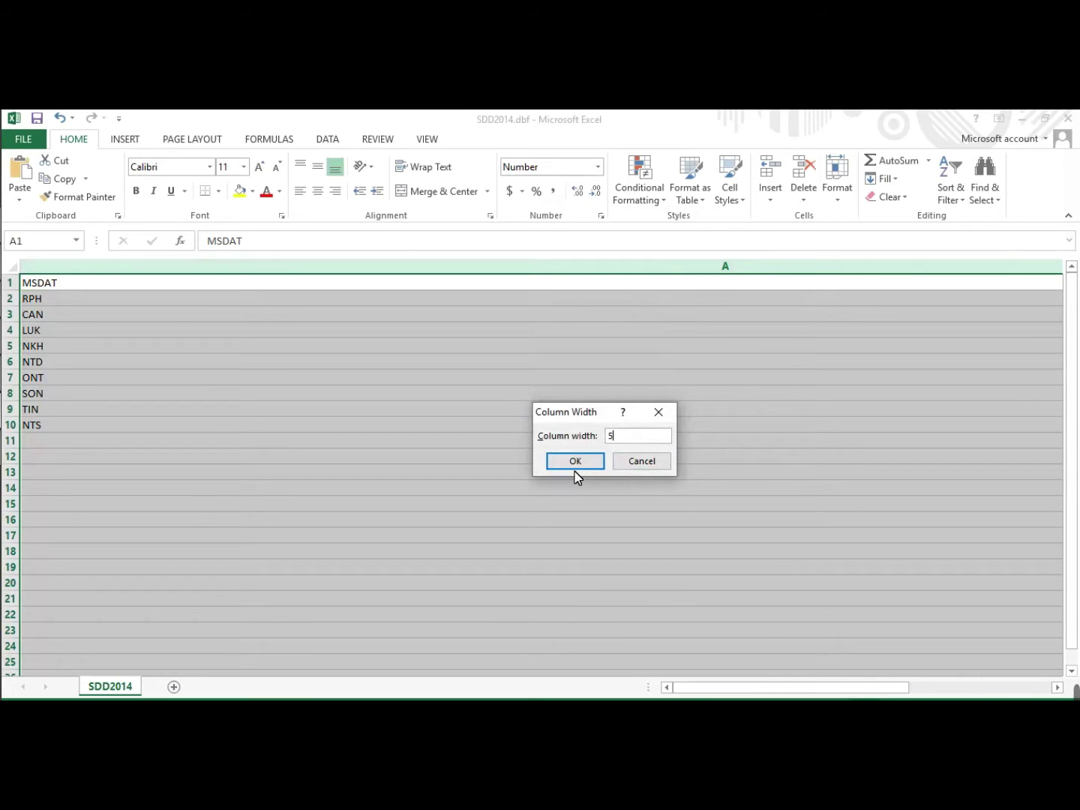
left_click(575, 463)
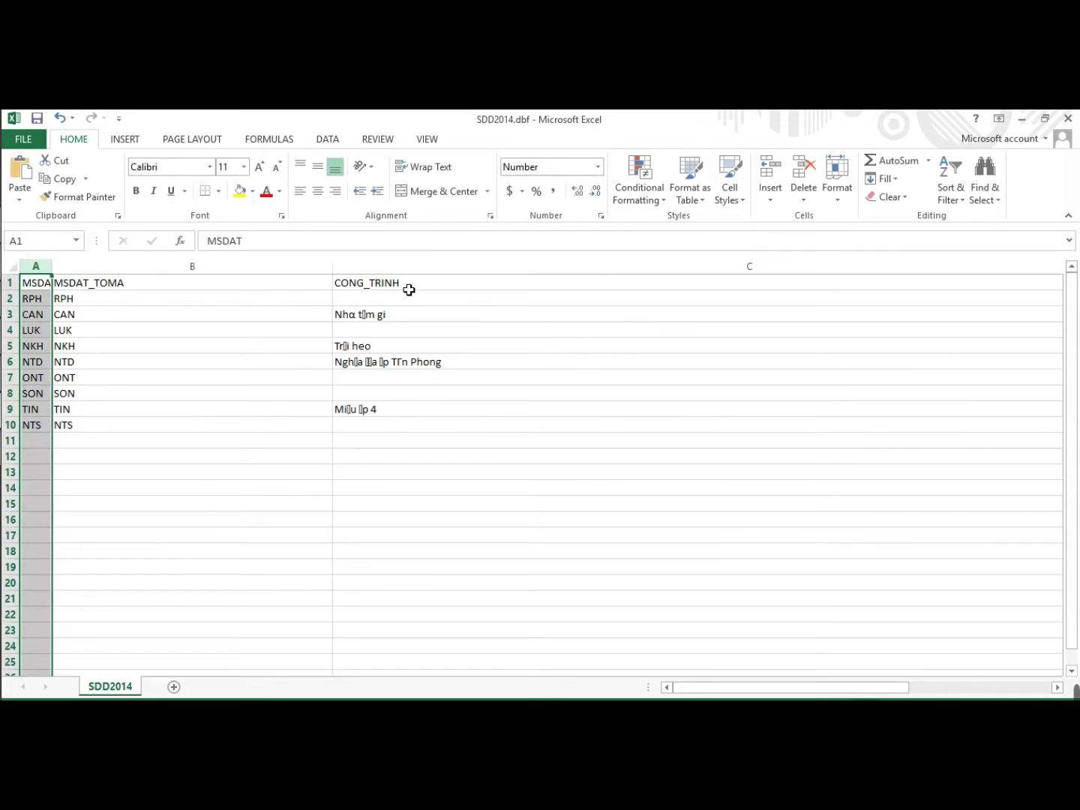
- Set the width of column C (CONG_TRINH) to 5
left_click(429, 267)
right_click(424, 266)
scroll(492, 449, "right", 2)
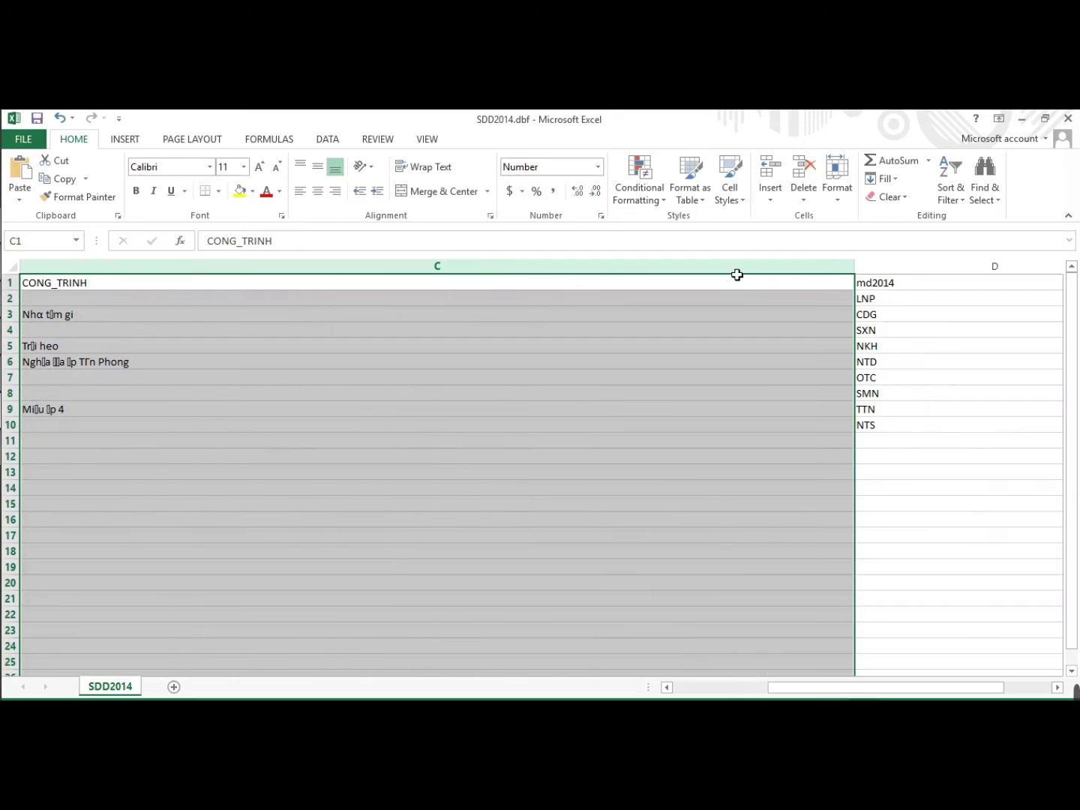
key("ctrl+1")
left_click(665, 259)
right_click(666, 264)
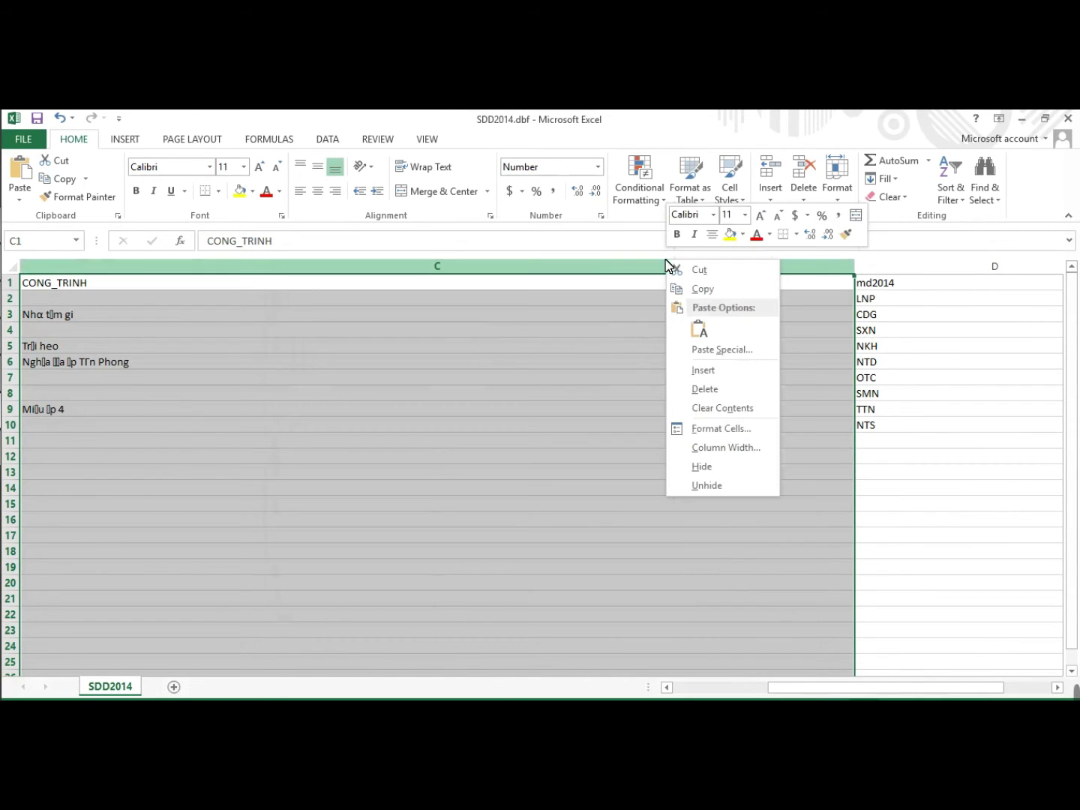
left_click(720, 447)
type("5")
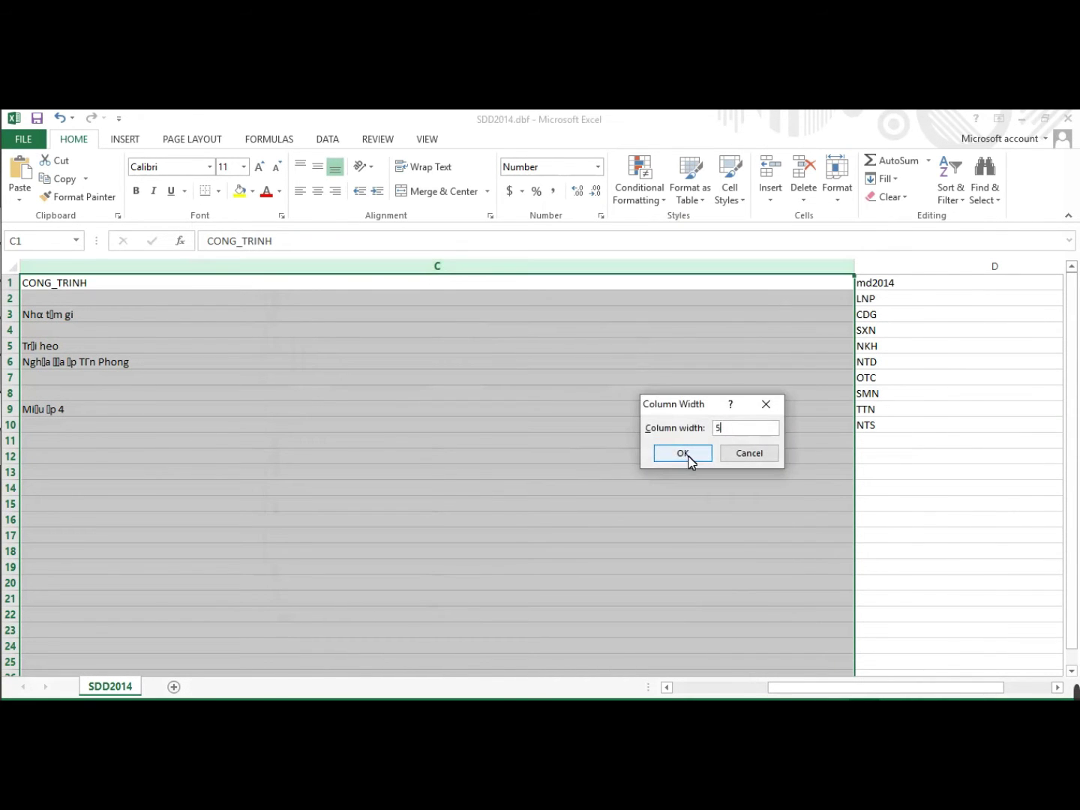
left_click(682, 453)
- Auto-fit the widths of the md2014 and CONG_TRINH columns to their contents
double_click(340, 279)
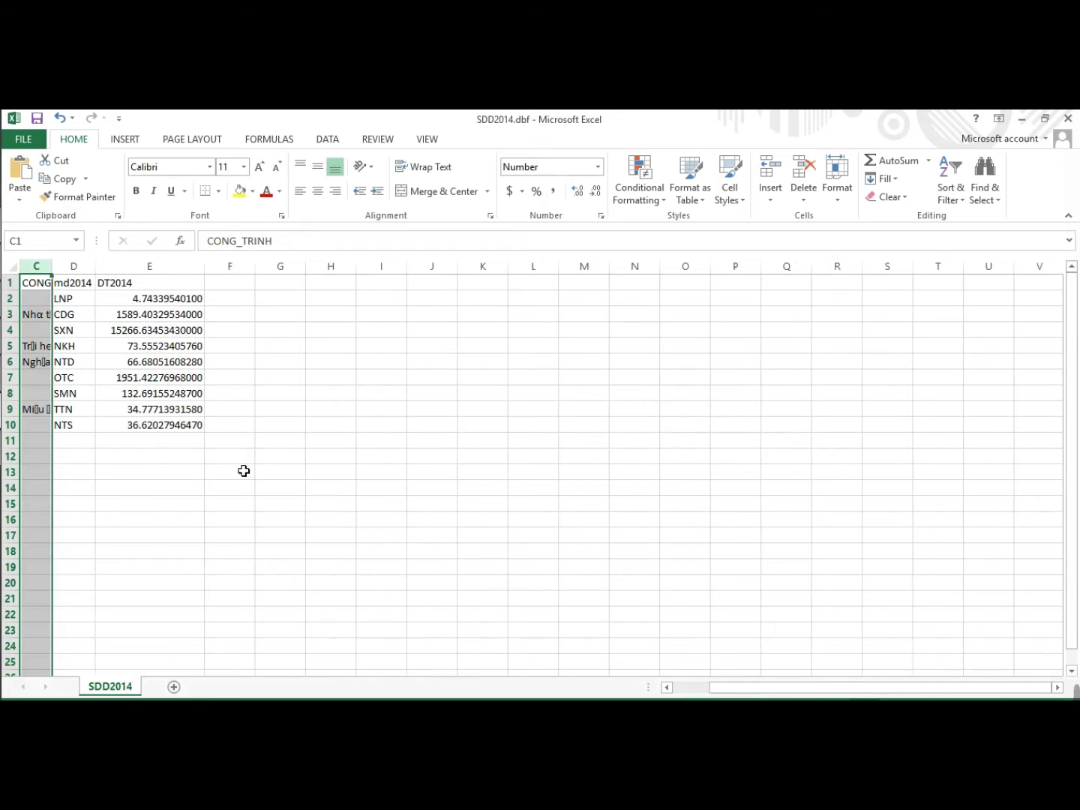
left_click(241, 470)
double_click(55, 268)
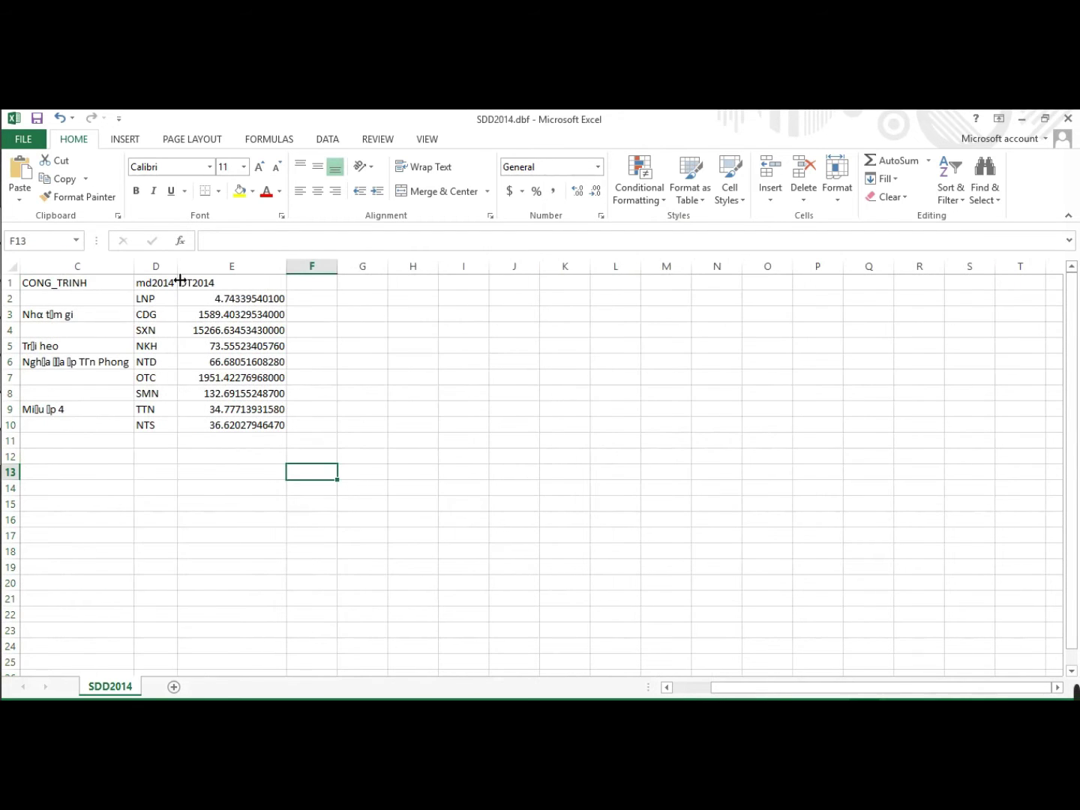
left_click(244, 567)
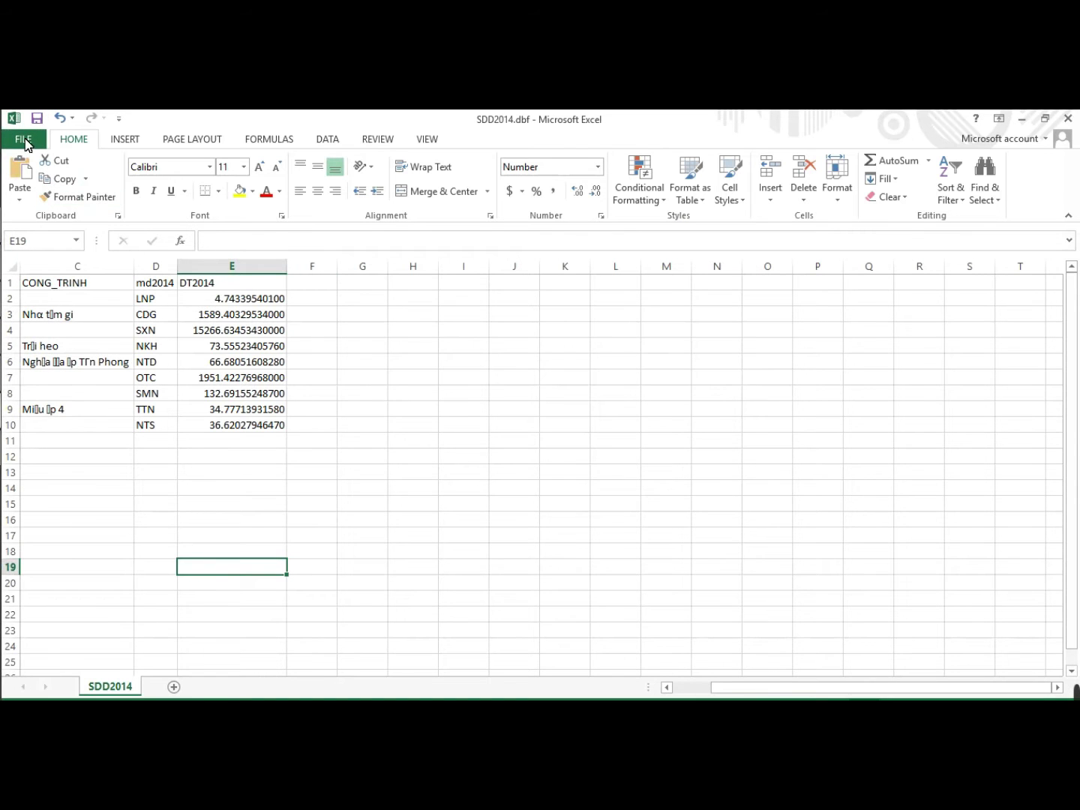
- Open SDD2010.dbf from the KhoaHoc_GIS_VienTham folder
key("alt+f")
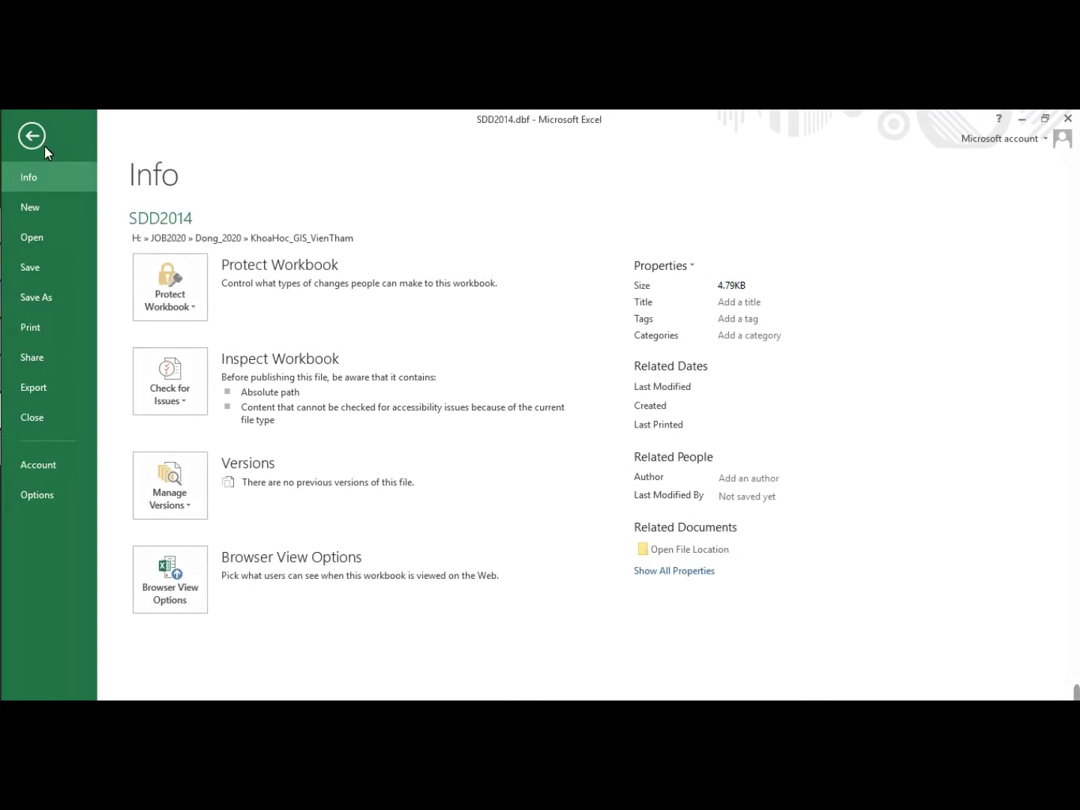
left_click(34, 138)
left_click(33, 142)
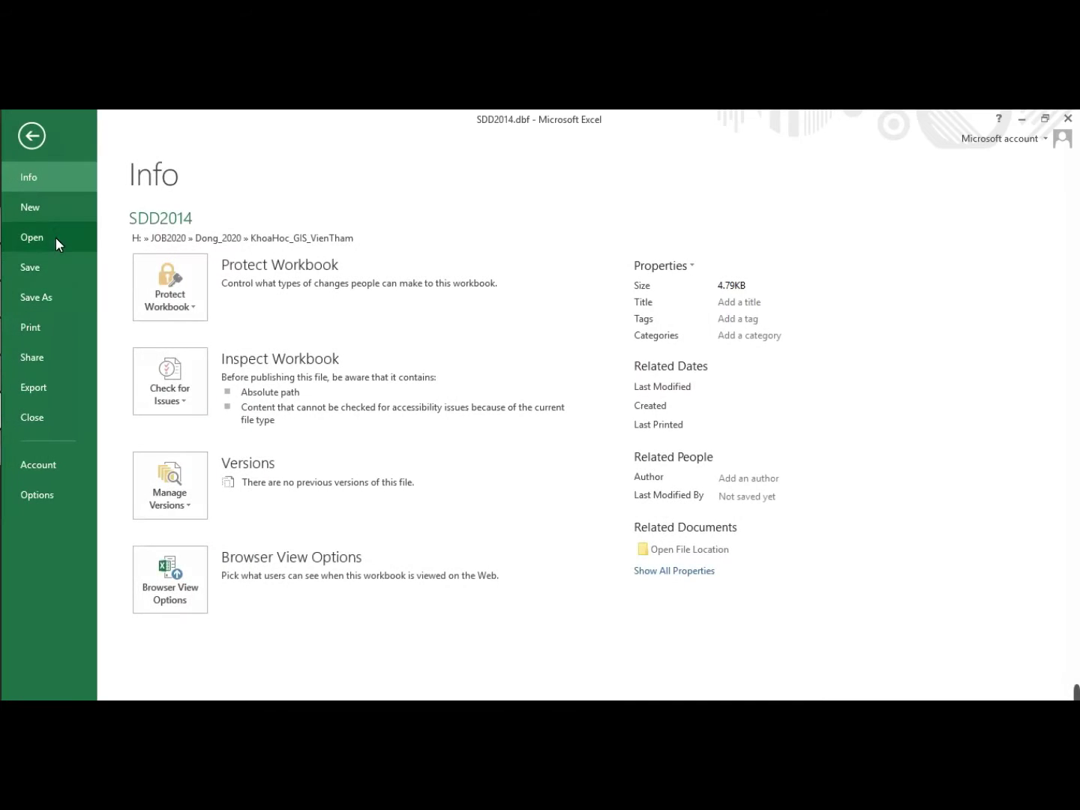
left_click(71, 239)
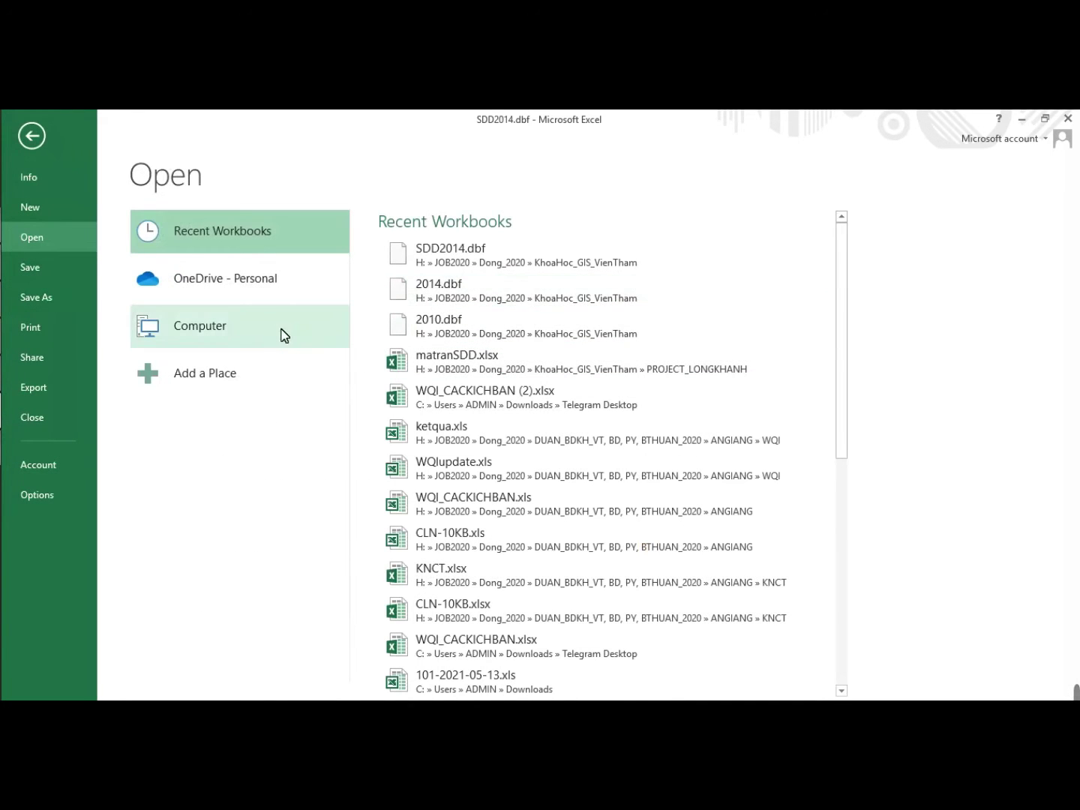
left_click(279, 335)
left_click(519, 296)
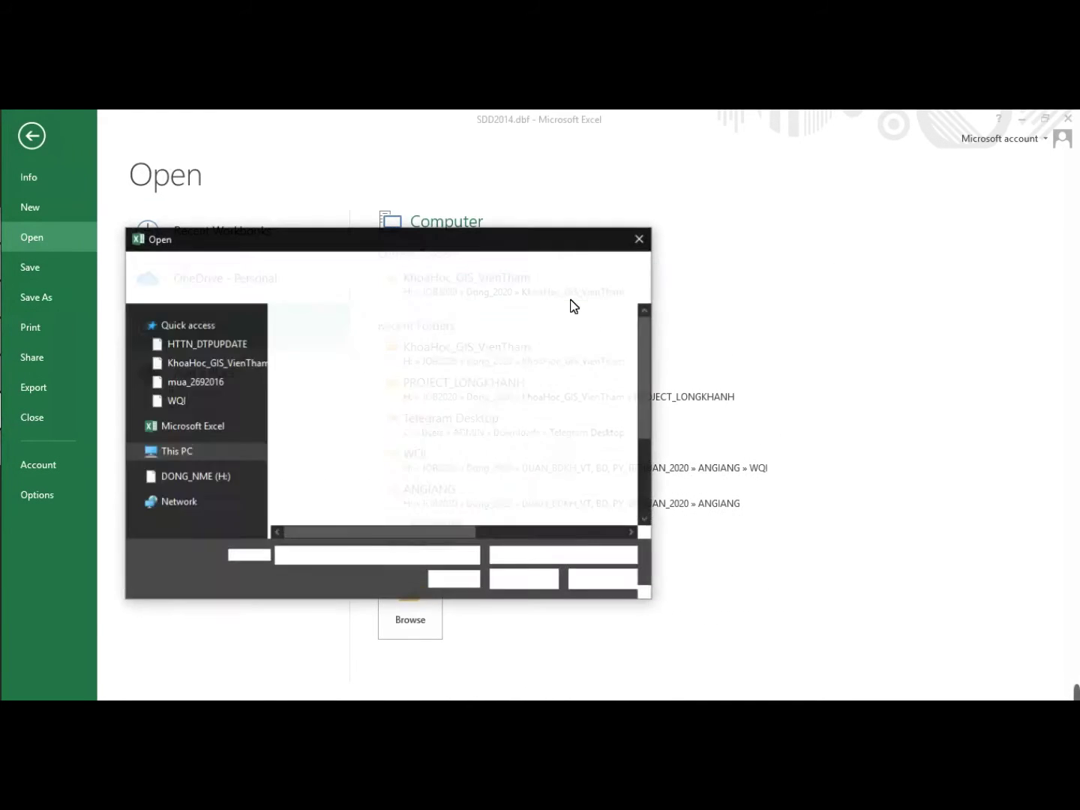
double_click(353, 334)
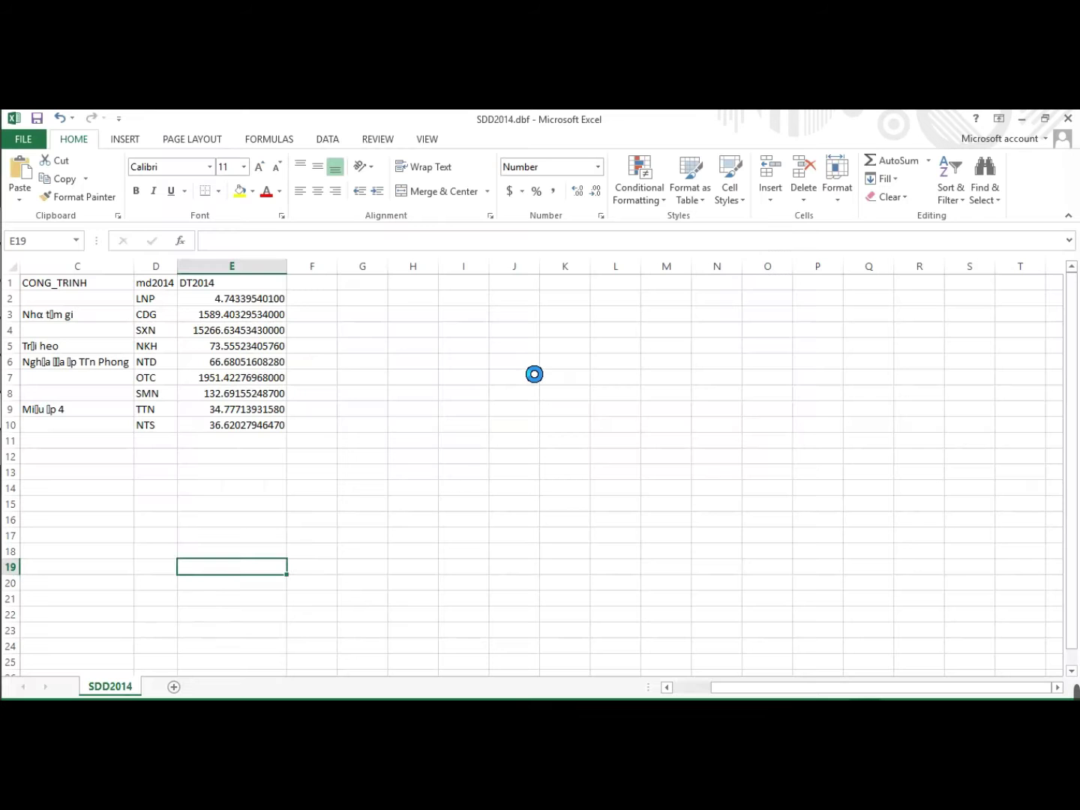
- Copy the md2010 and DT2010 columns from SDD2010.dbf into SDD2014.dbf starting at cell H1, and auto-fit column I
left_click_drag(41, 291, 484, 450)
left_click(248, 409)
left_click_drag(247, 282, 491, 488)
key("ctrl+c")
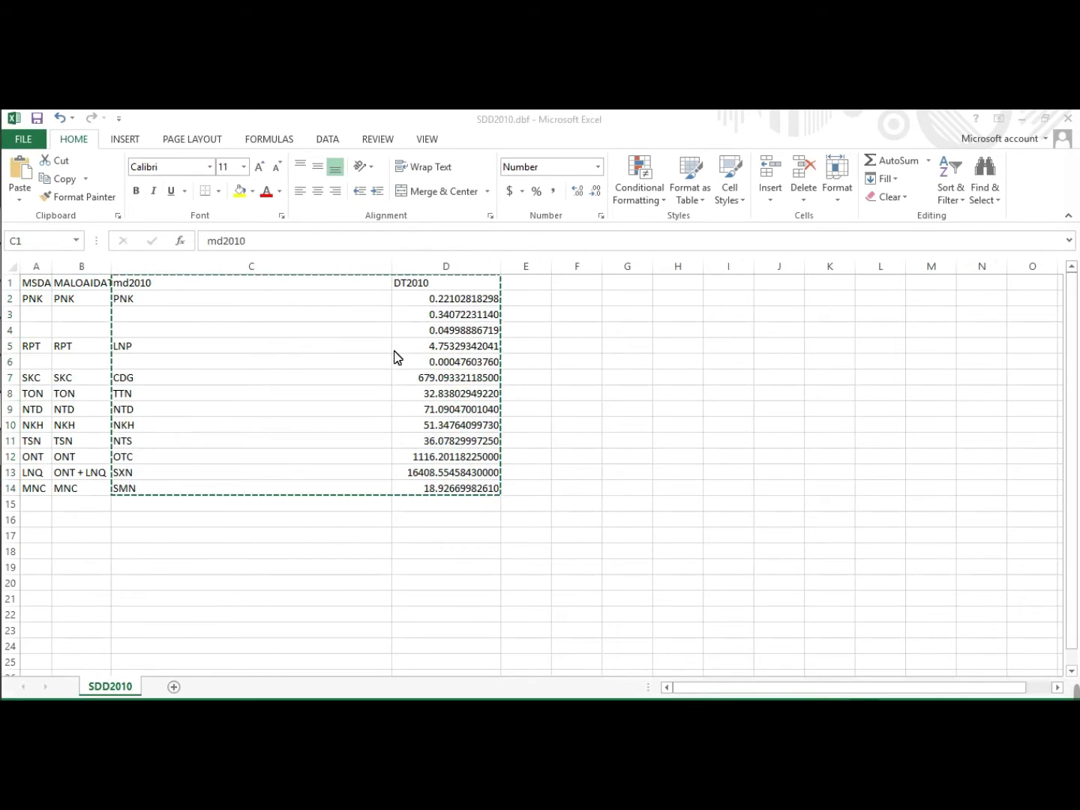
key("alt+Tab")
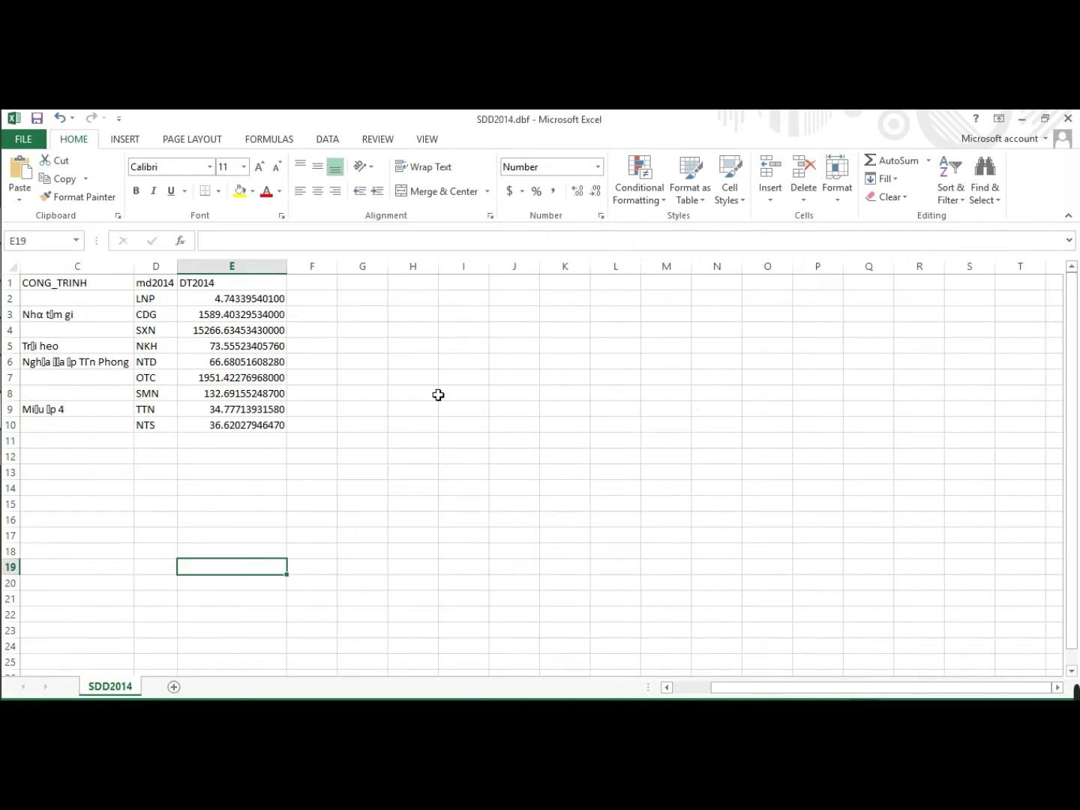
left_click(405, 441)
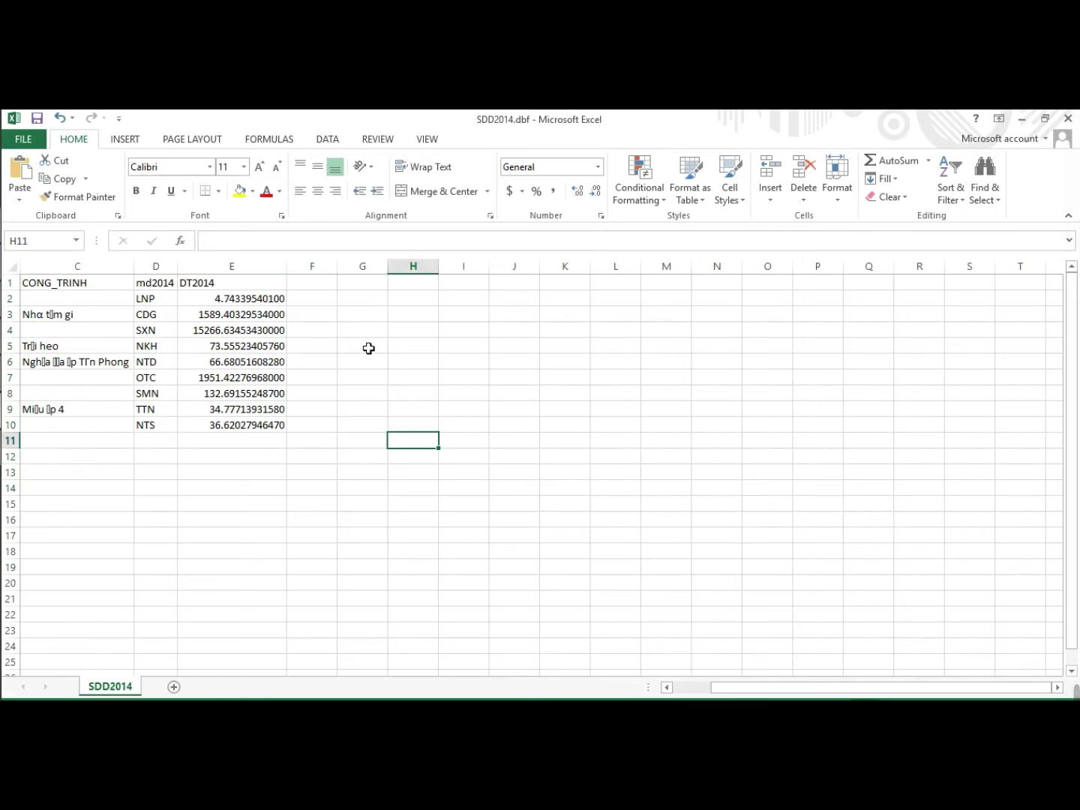
left_click(409, 289)
key("ctrl+v")
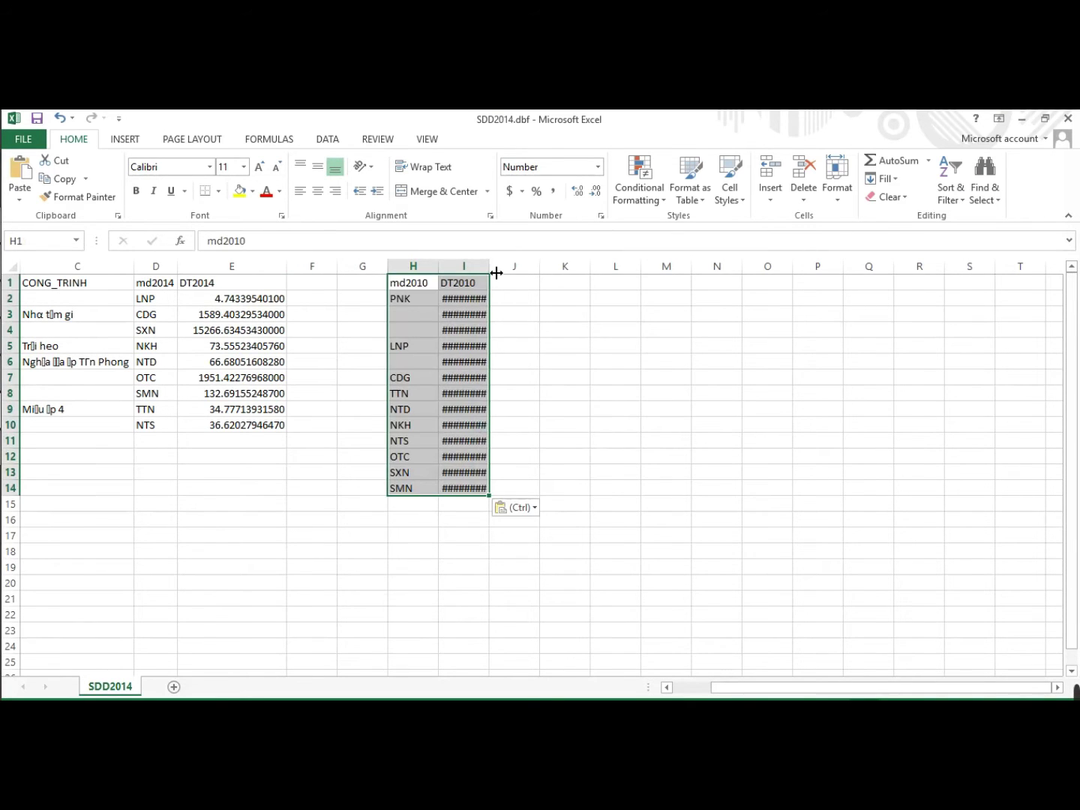
double_click(496, 274)
left_click(611, 422)
- Delete the cells of the 2010 records that have no md2010 code, closing up the gaps in columns H and I
left_click_drag(416, 314, 489, 331)
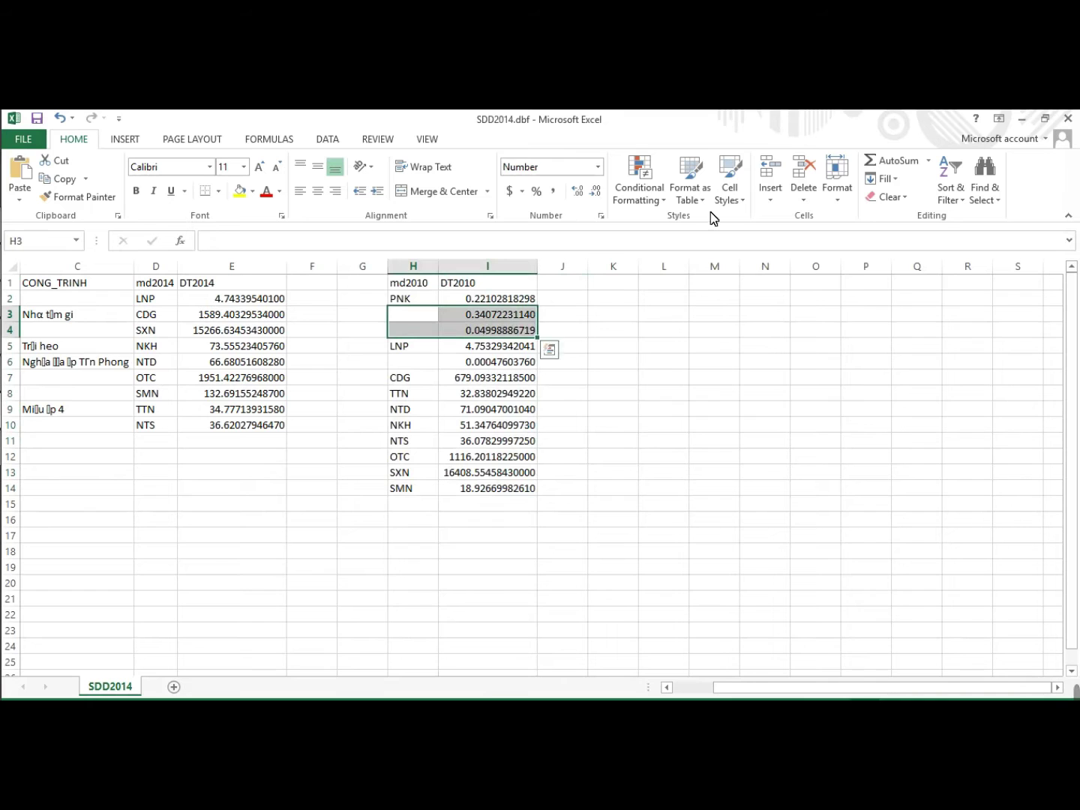
left_click(803, 171)
left_click_drag(412, 334, 488, 333)
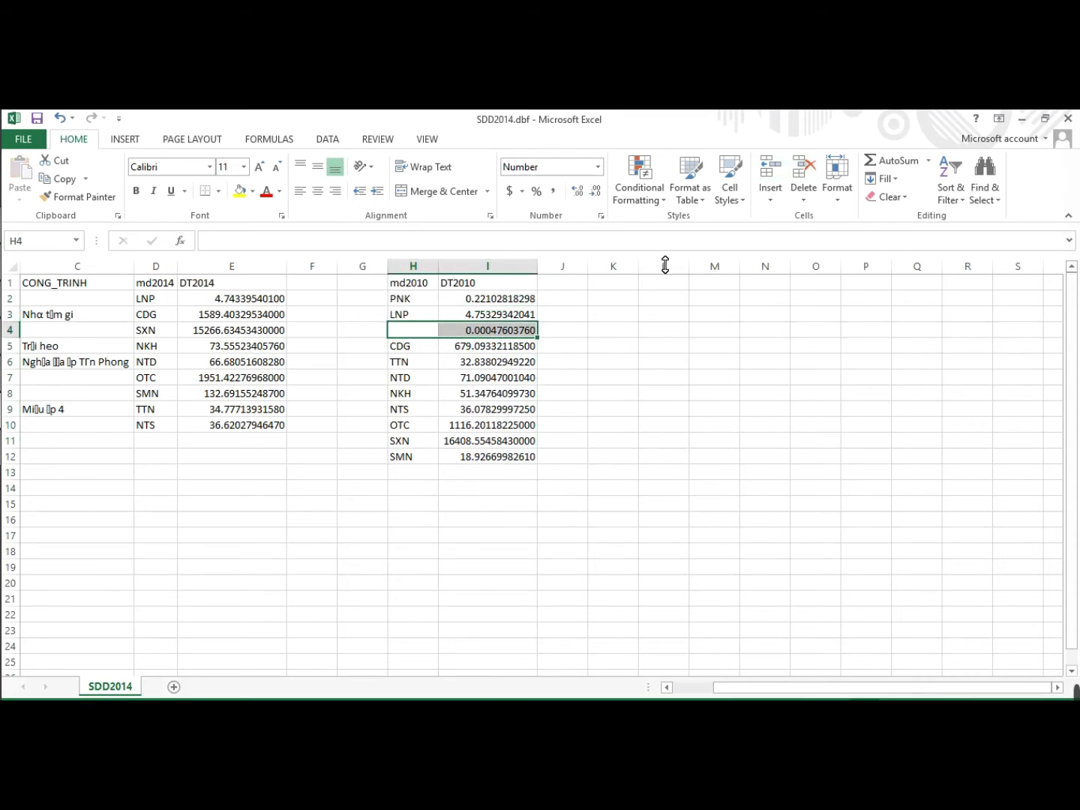
left_click(804, 173)
left_click(611, 421)
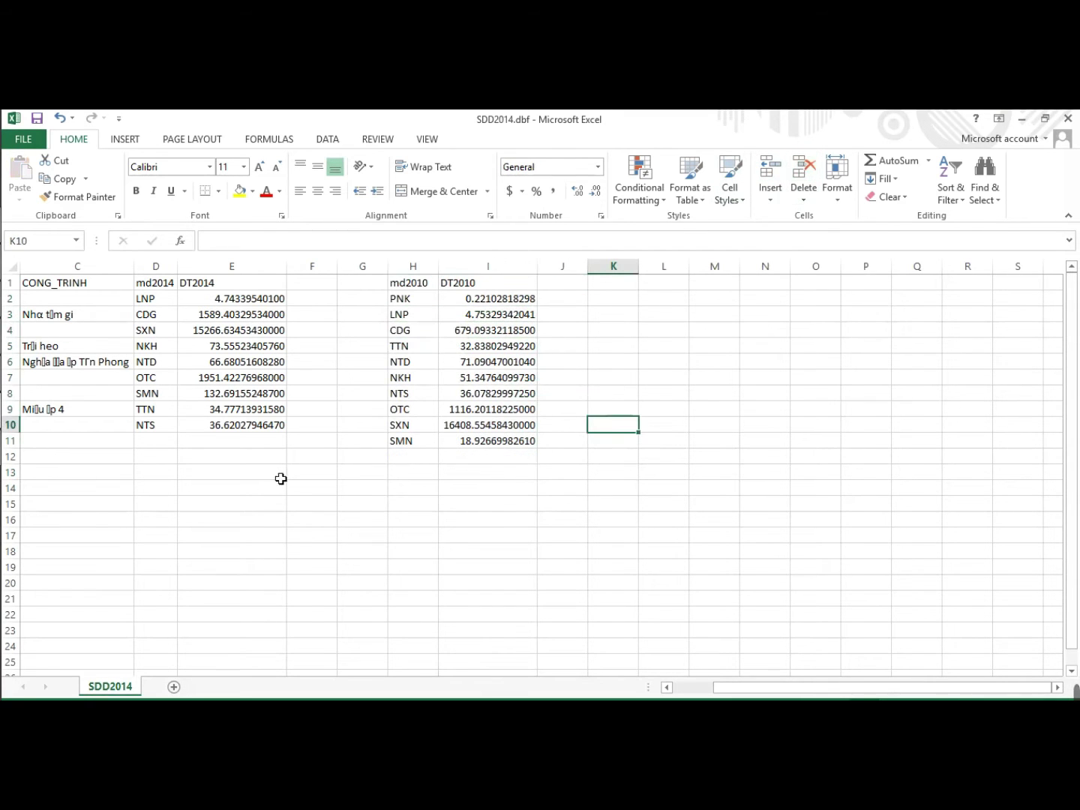
- Close the SDD2010.dbf workbook and the empty Book1, keeping SDD2014.dbf open
mouse_move(2, 381)
left_click(26, 429)
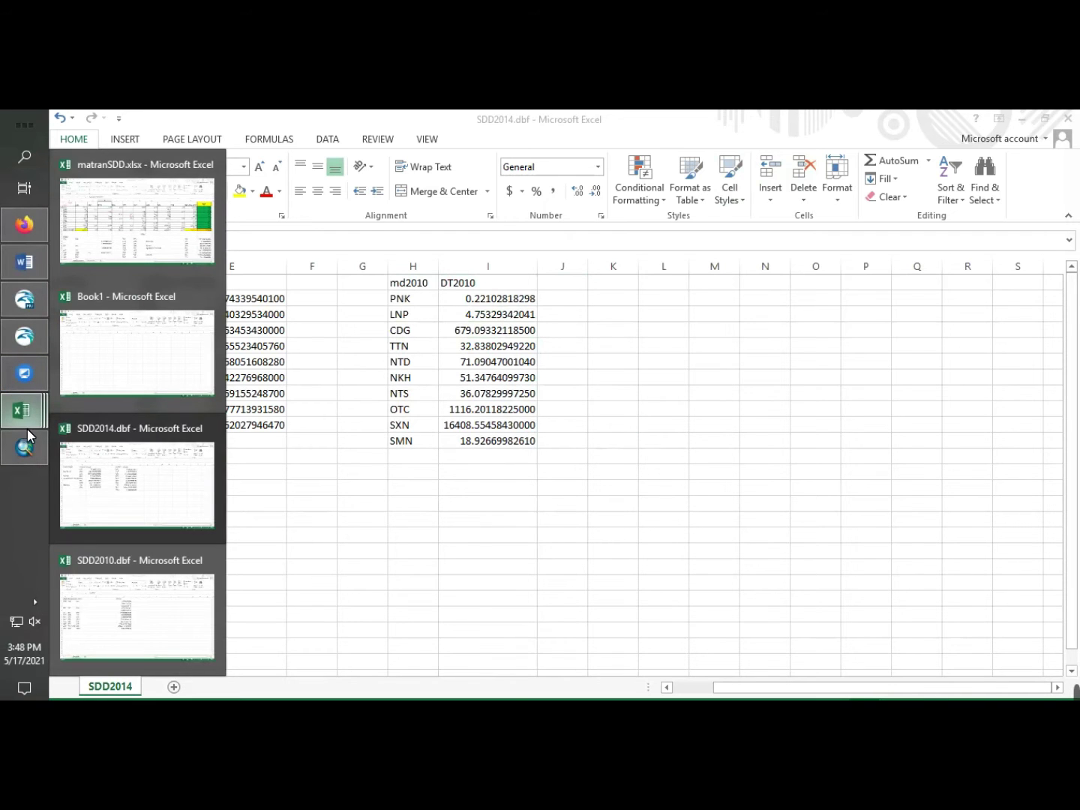
left_click(209, 429)
left_click(665, 381)
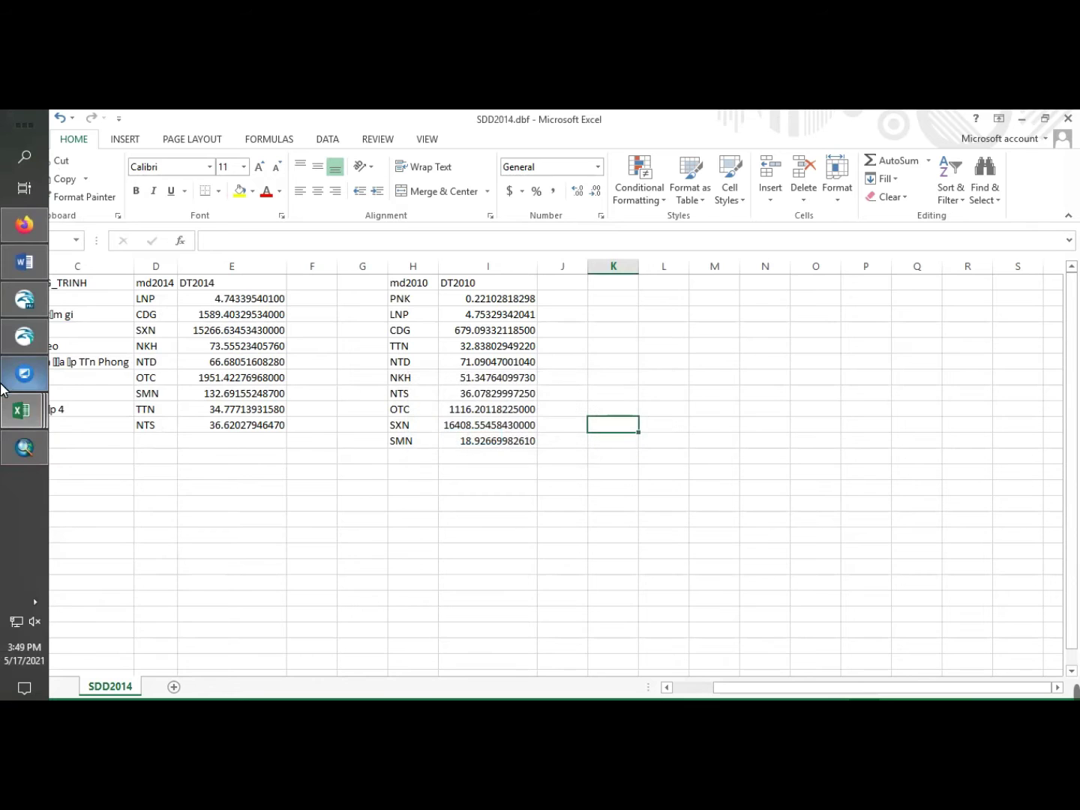
left_click(23, 411)
left_click(212, 558)
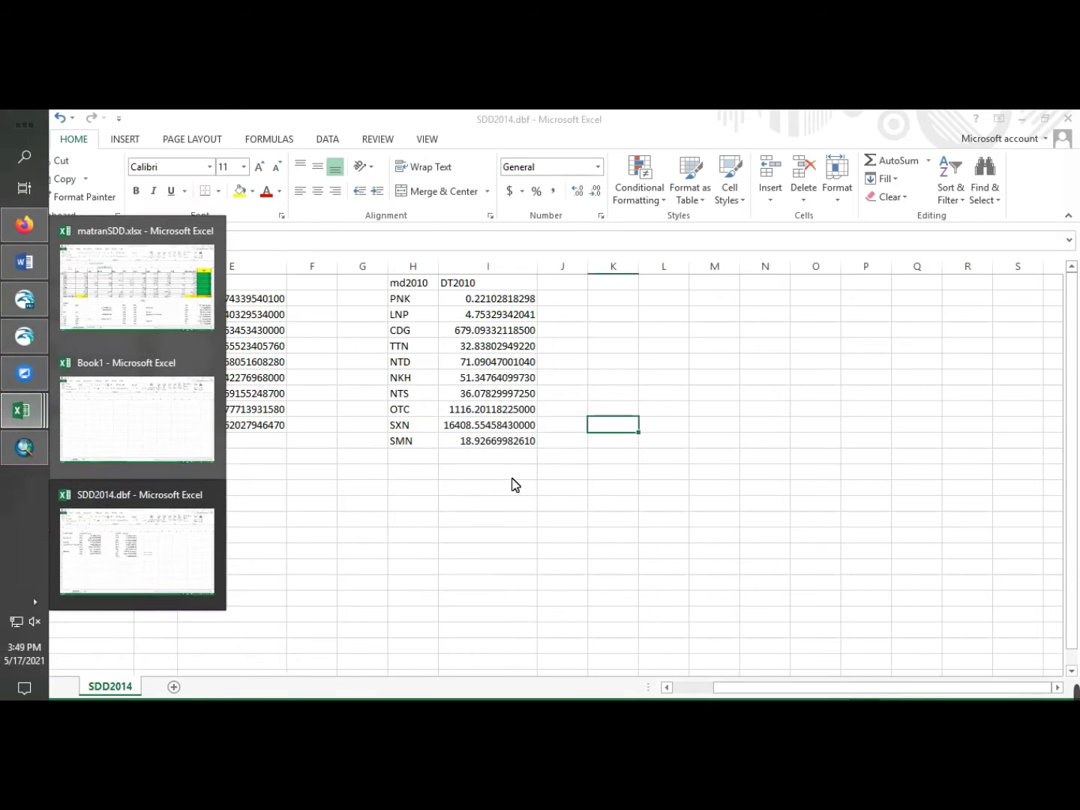
left_click(209, 452)
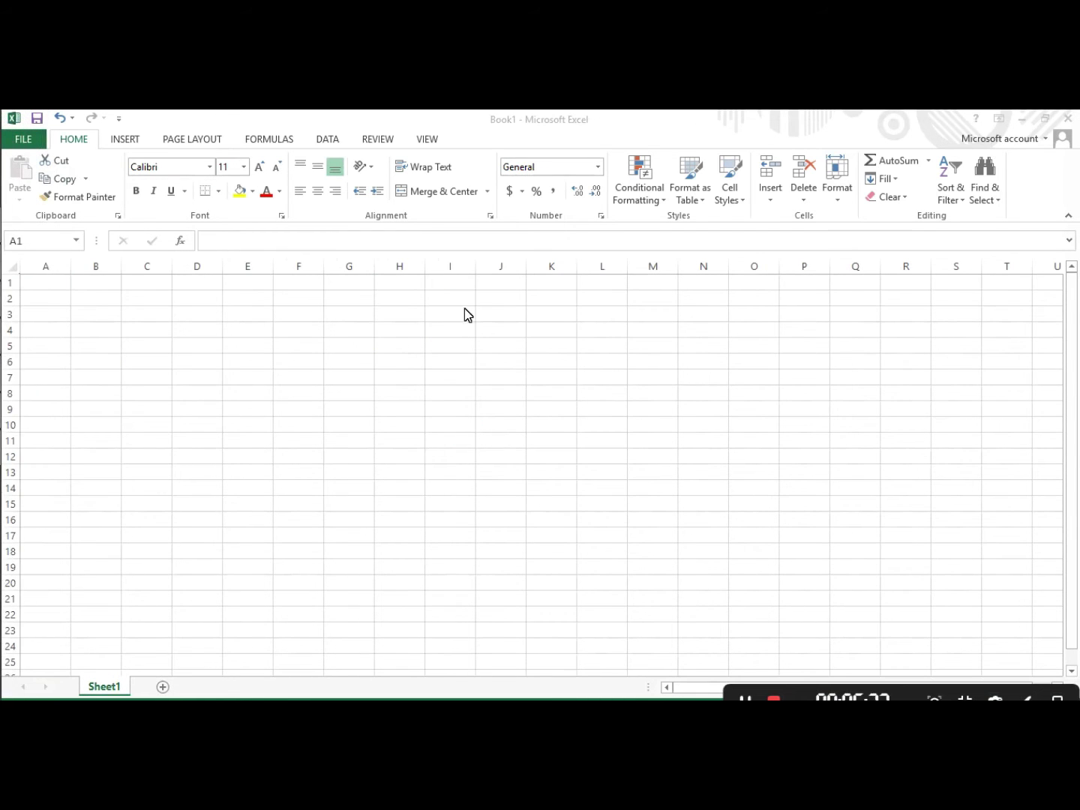
left_click(1069, 119)
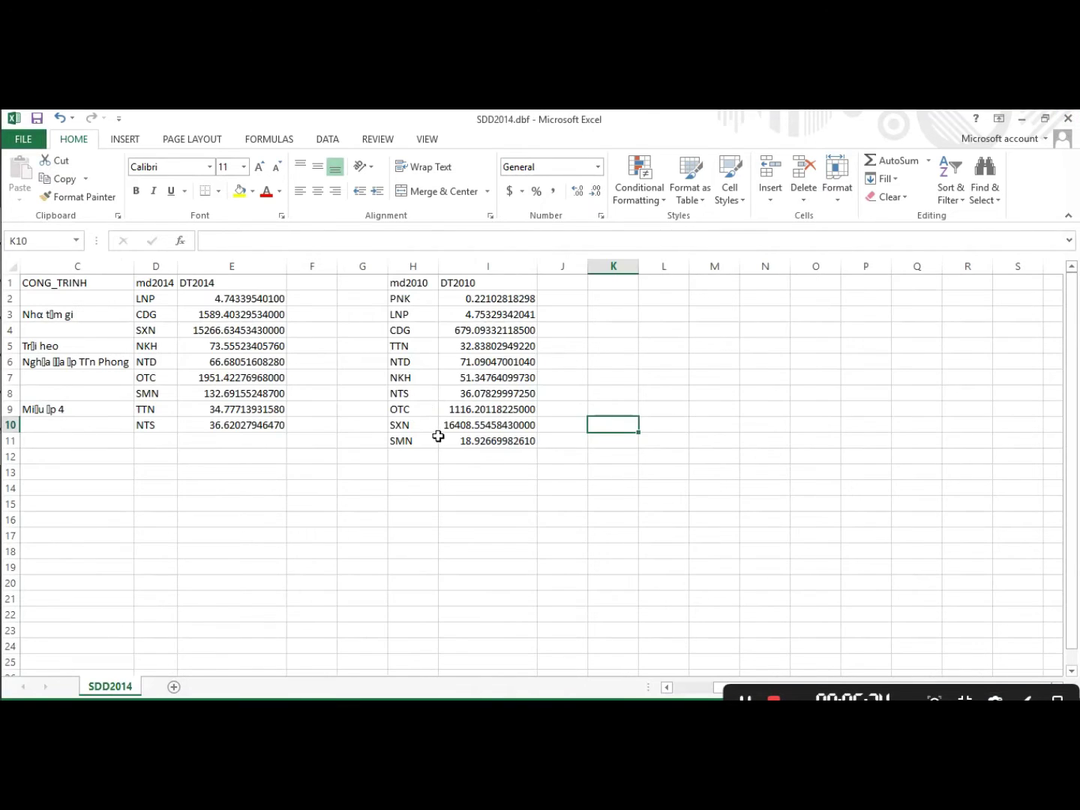
- Reduce the DT2014 area values in E2:E10 to two decimal places
left_click(424, 425)
left_click(348, 336)
left_click(224, 364)
left_click(225, 301)
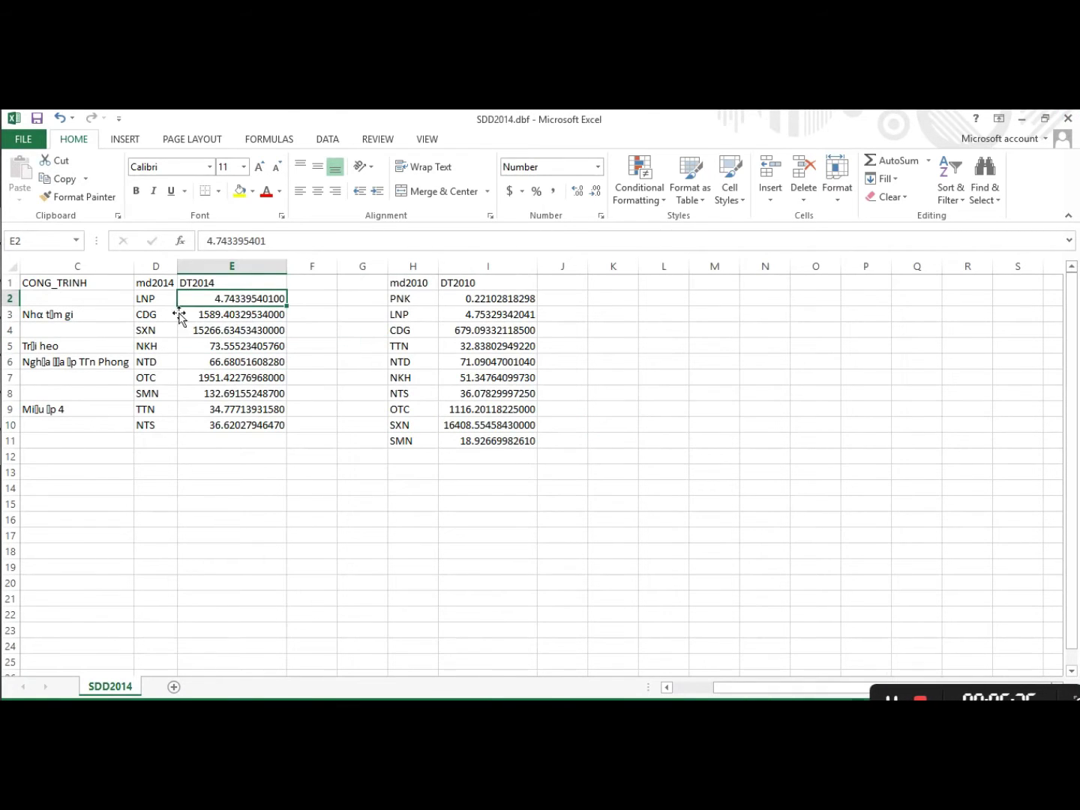
left_click_drag(160, 304, 259, 429)
left_click_drag(234, 307, 260, 429)
left_click(595, 190)
left_click(595, 190)
left_click(596, 191)
left_click(595, 191)
left_click(595, 191)
left_click(595, 191)
left_click(596, 191)
left_click(596, 191)
left_click(595, 192)
- Reduce the DT2010 area values in I2:I11 to two decimal places
left_click(496, 330)
left_click_drag(504, 302, 504, 442)
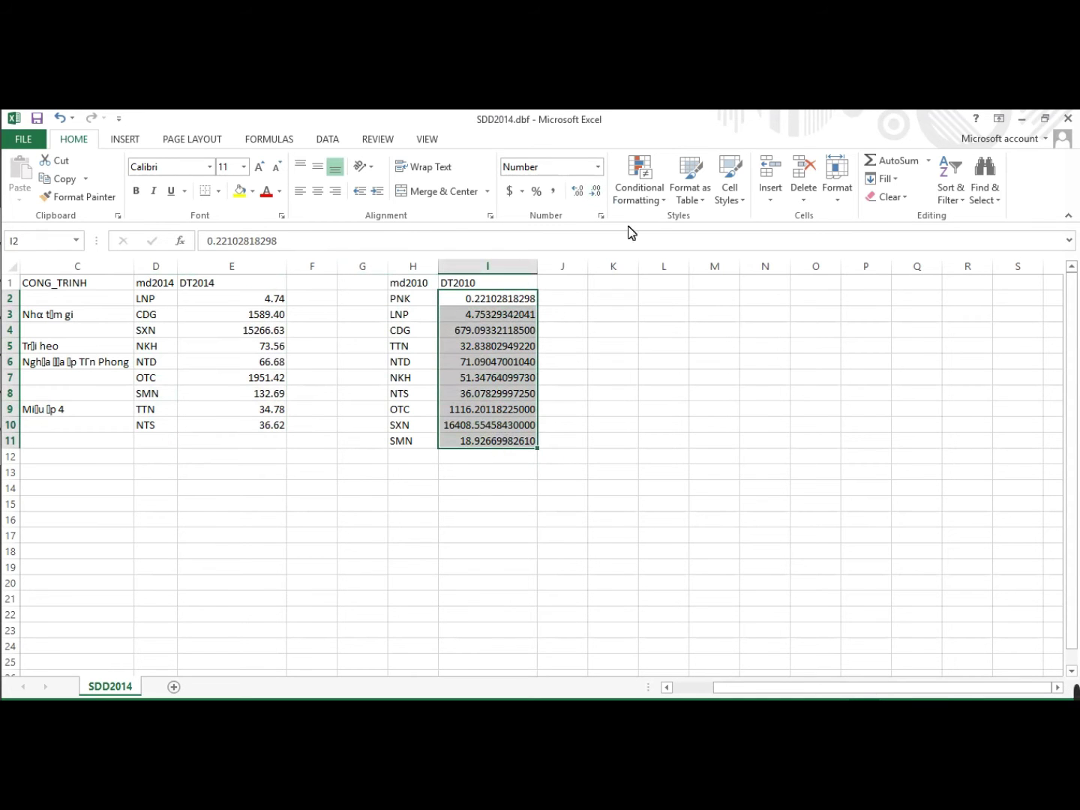
left_click(595, 191)
left_click(595, 191)
left_click(595, 191)
left_click(596, 191)
left_click(594, 191)
left_click(595, 191)
left_click(595, 191)
left_click(596, 191)
left_click(596, 190)
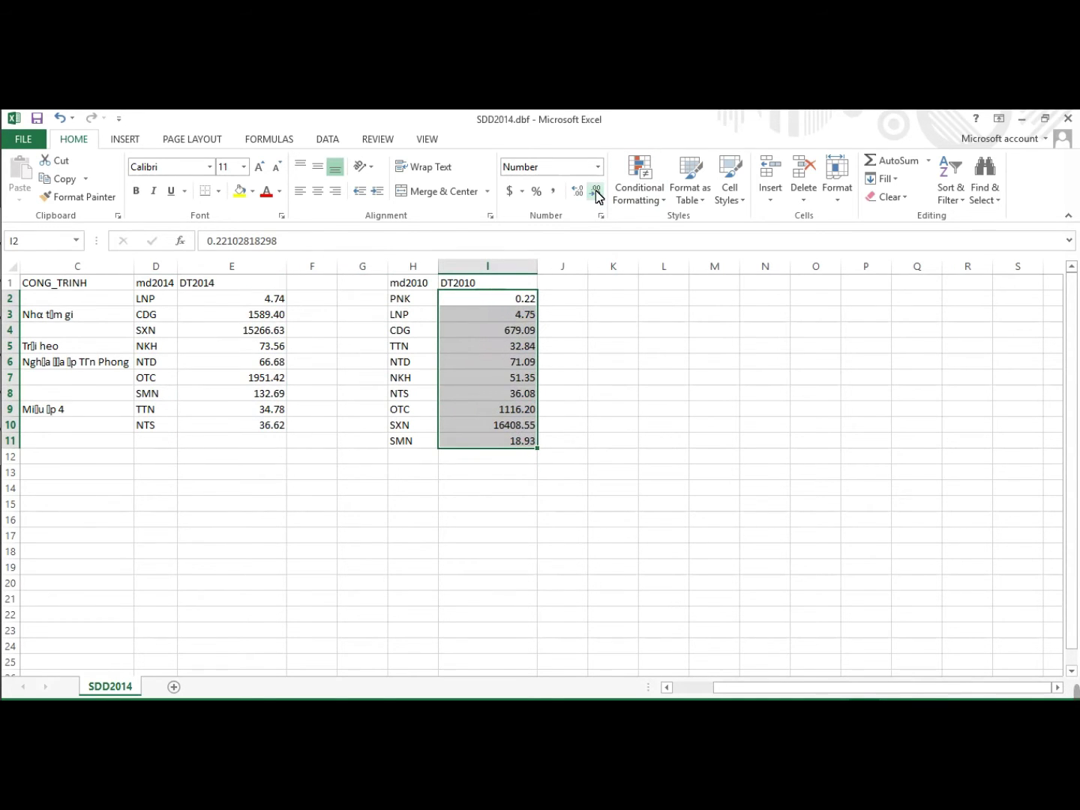
left_click(563, 347)
- Copy the 2014 codes and areas in D2:E10 and paste them transposed at A11 of a new sheet
left_click_drag(153, 302, 271, 431)
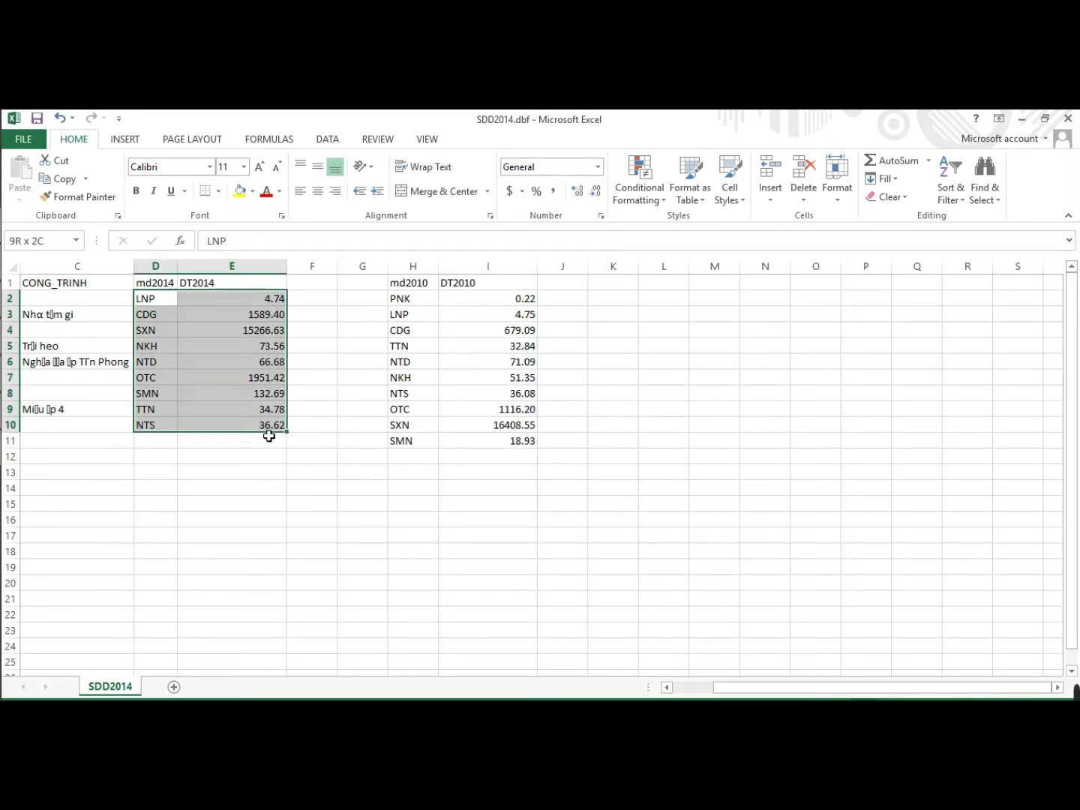
key("ctrl+c")
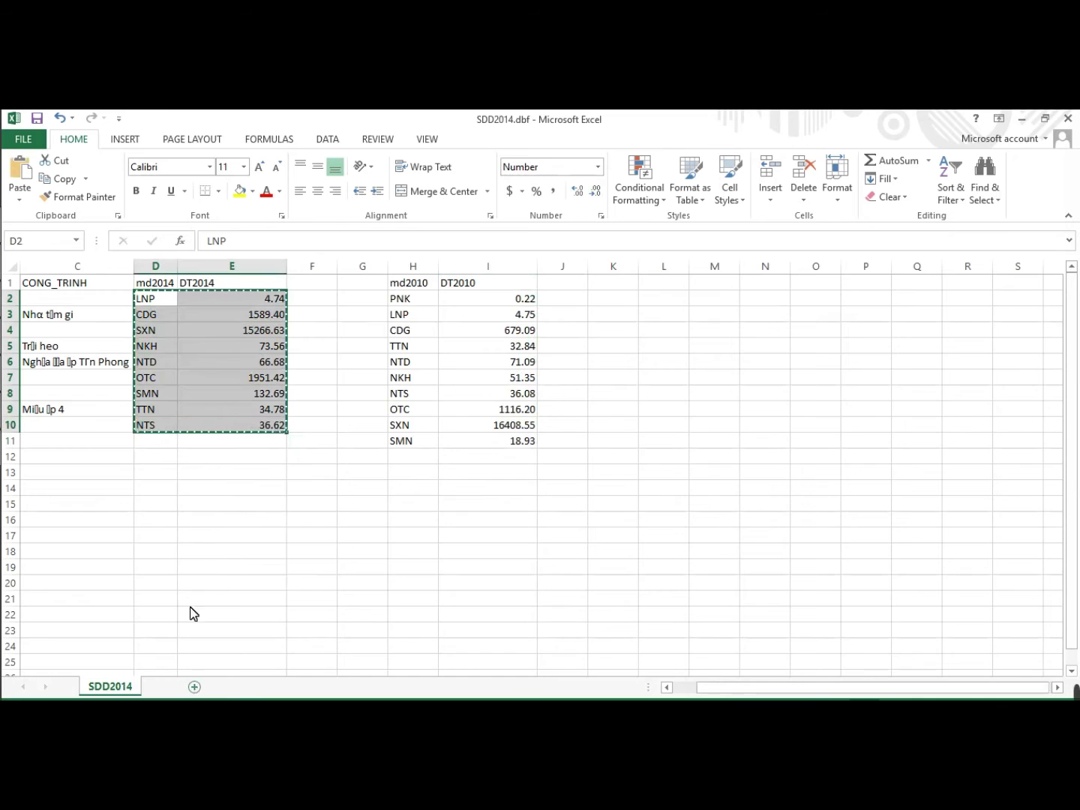
left_click(177, 686)
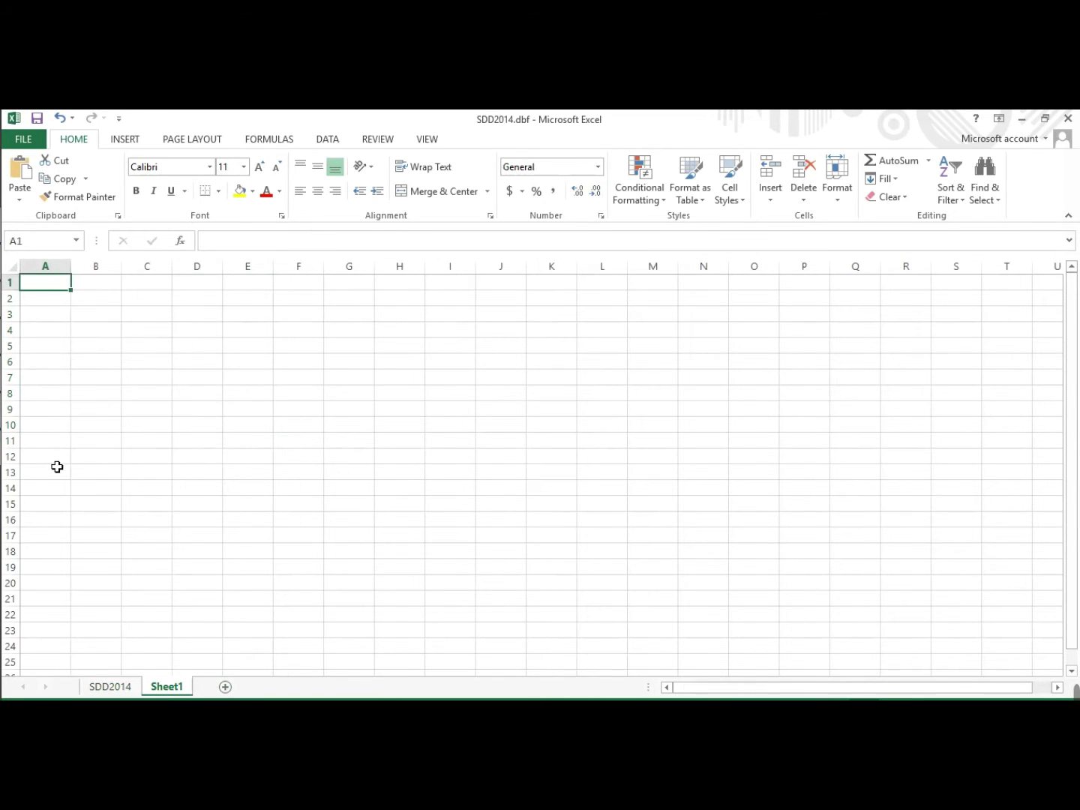
left_click(58, 443)
right_click(66, 444)
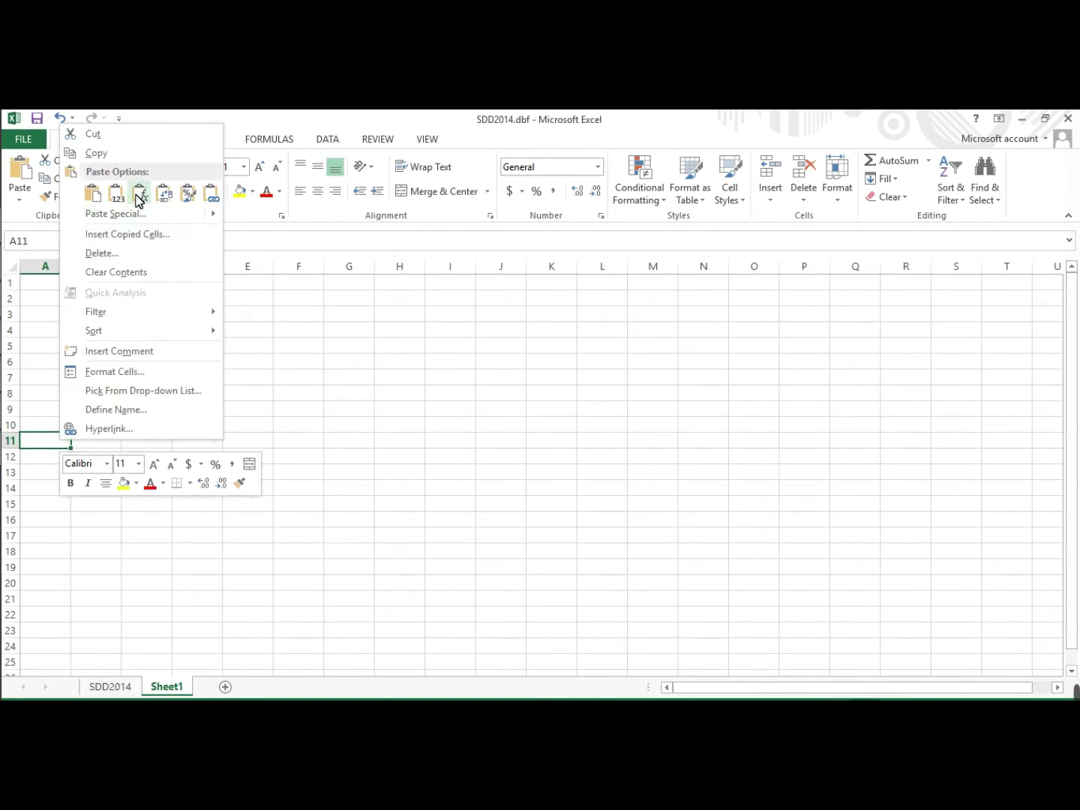
left_click(164, 194)
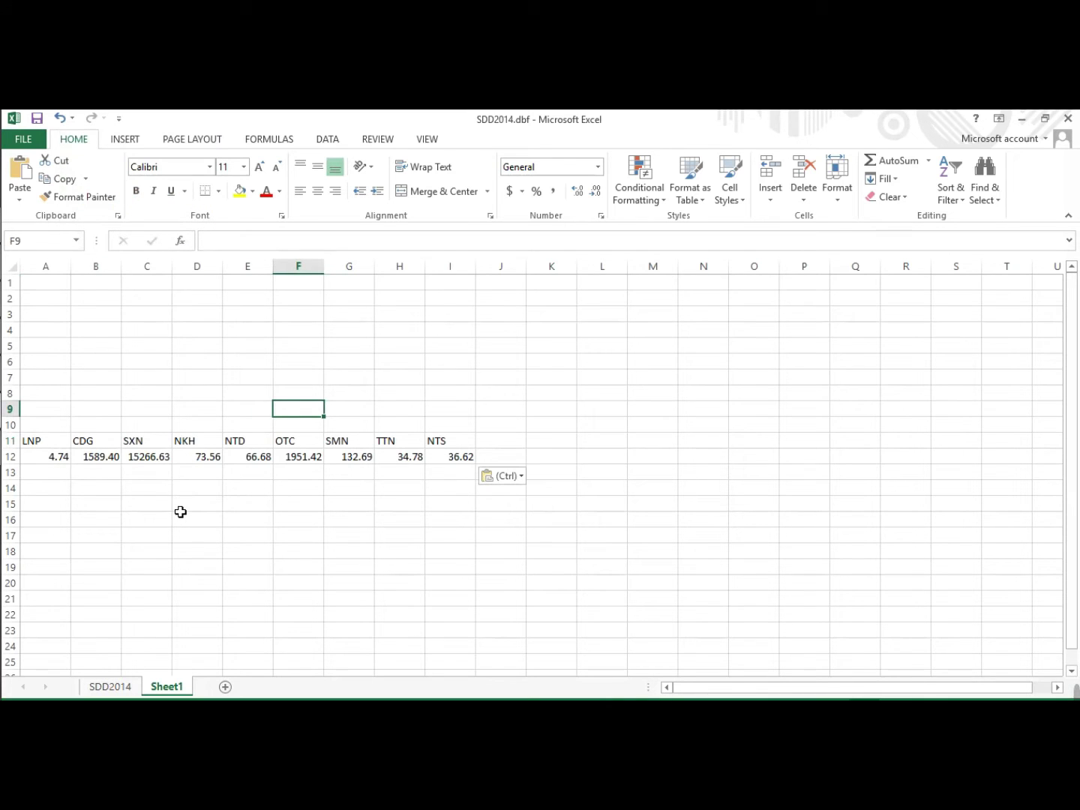
left_click(179, 512)
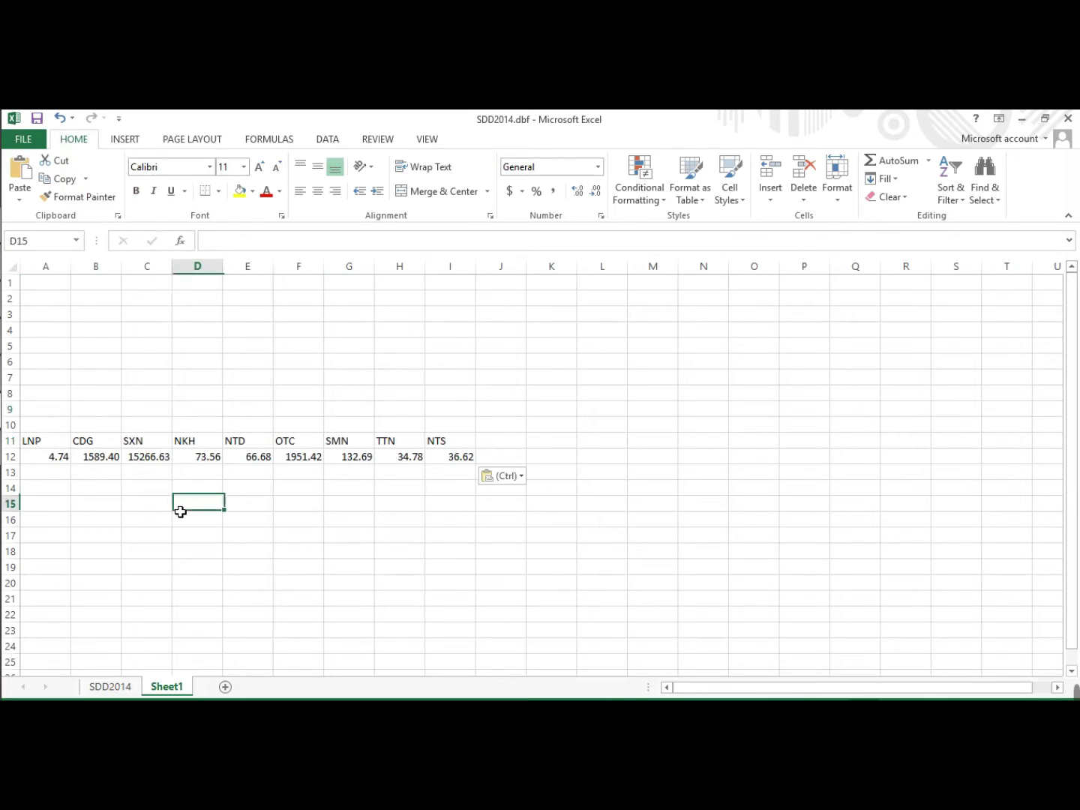
- Compare the transposed 2014 codes and areas in rows 11 and 12 with the source table on the SDD2014 sheet
left_click_drag(53, 444, 467, 445)
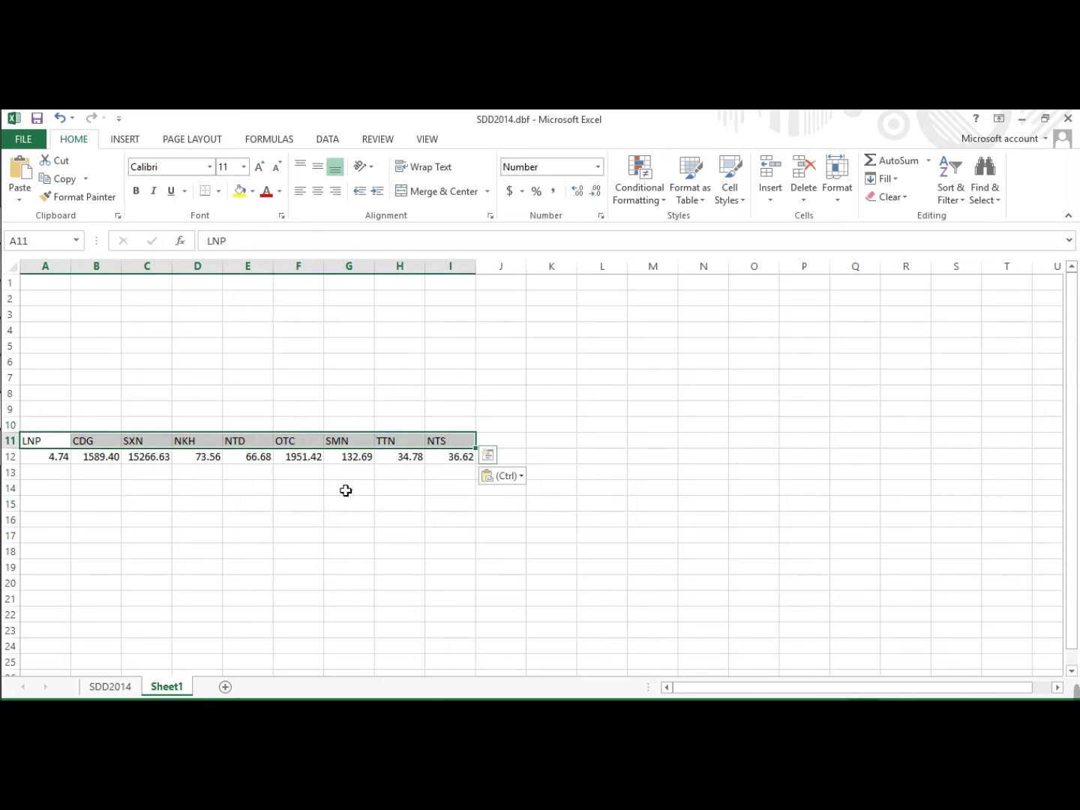
left_click(105, 687)
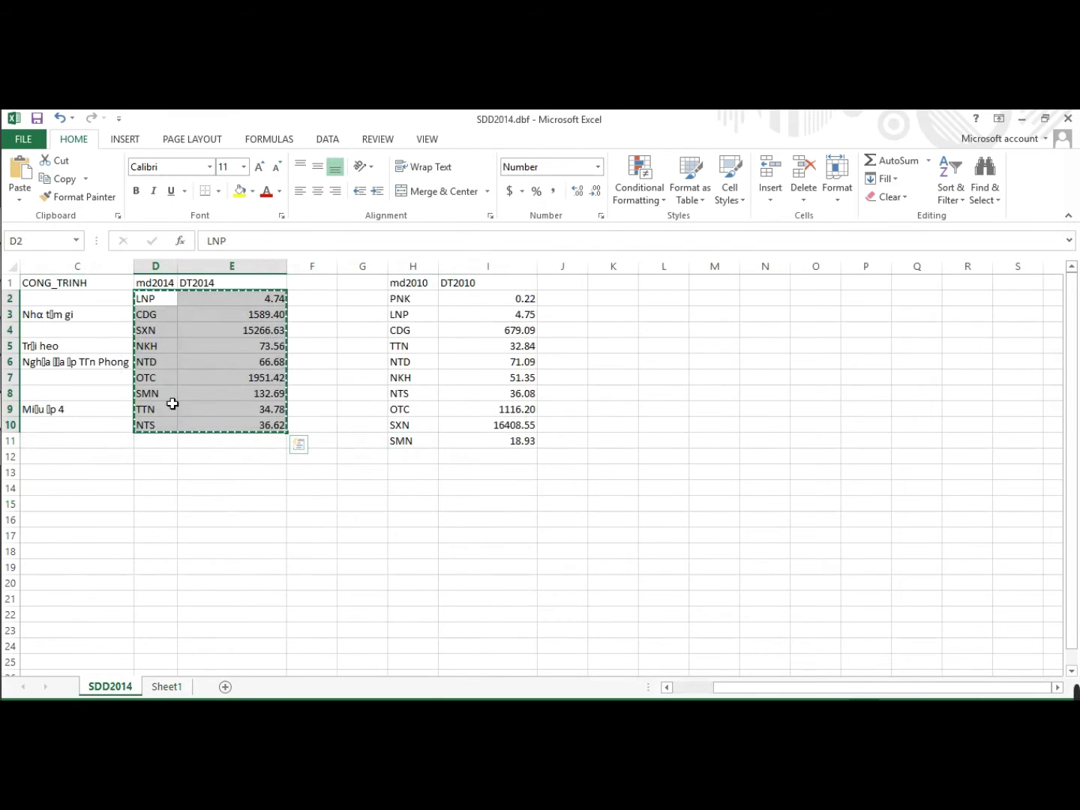
left_click(169, 687)
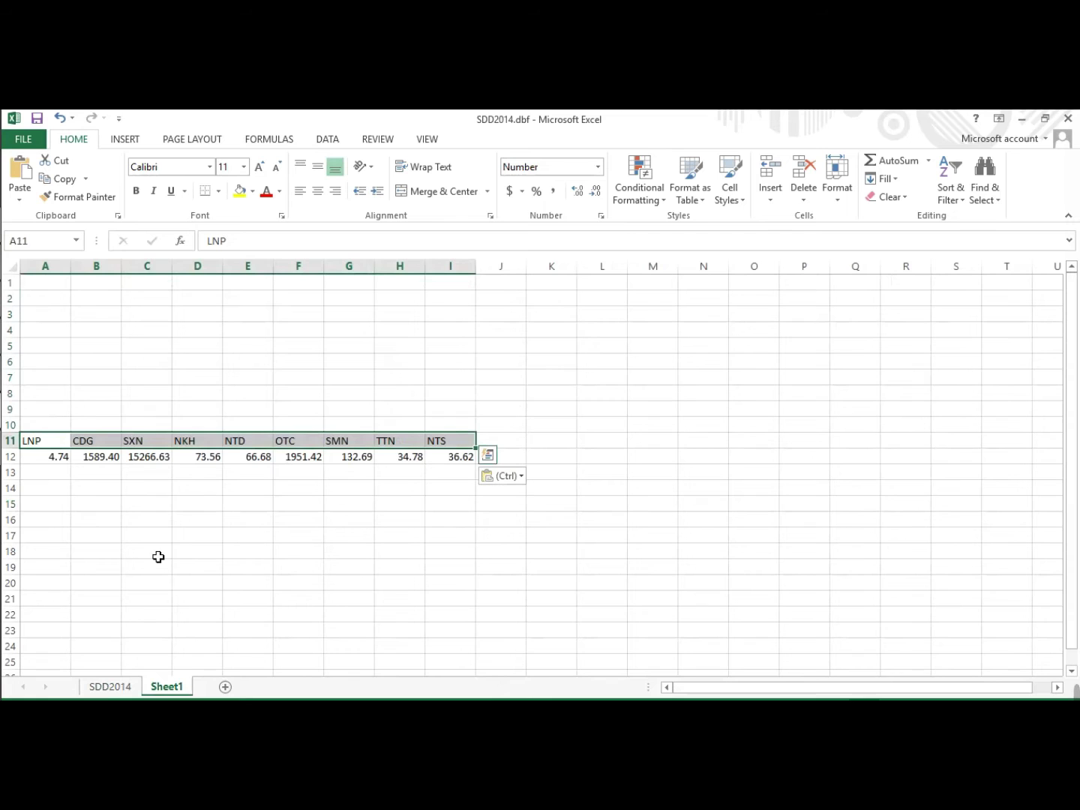
left_click(210, 523)
left_click_drag(60, 459, 458, 457)
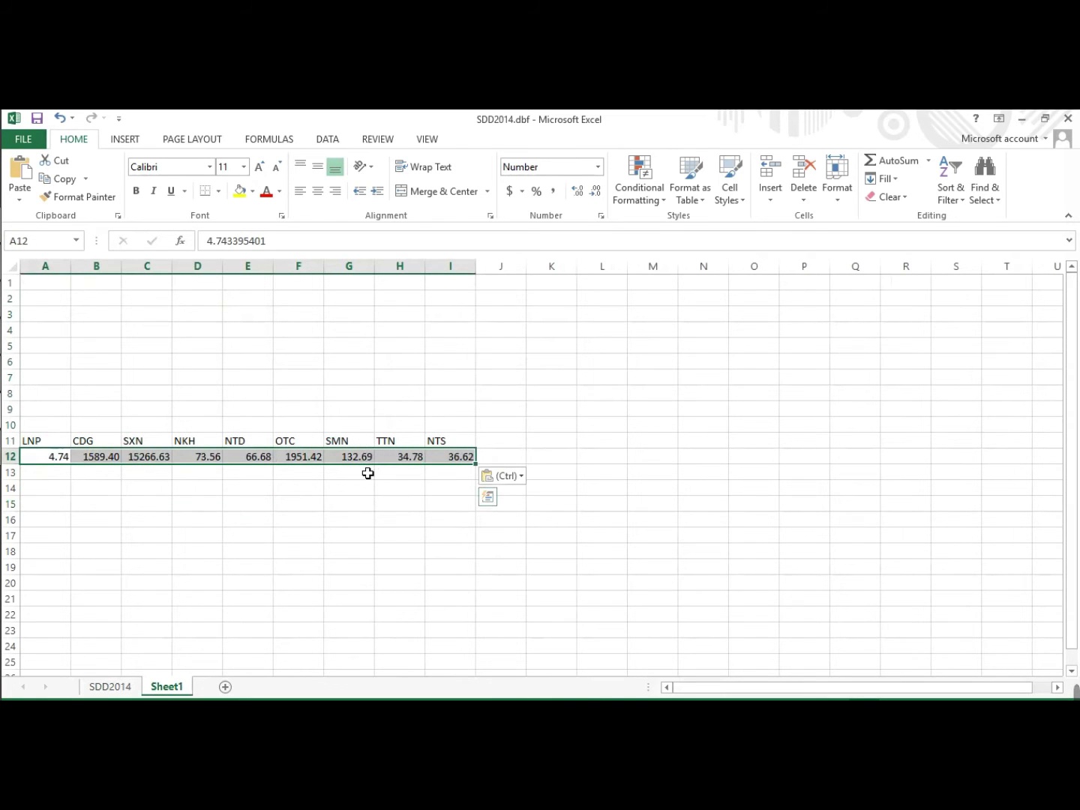
key("ctrl")
- Move the 2014 land-use codes from A11:I11 up to row 1, starting at A1
left_click_drag(52, 443, 444, 447)
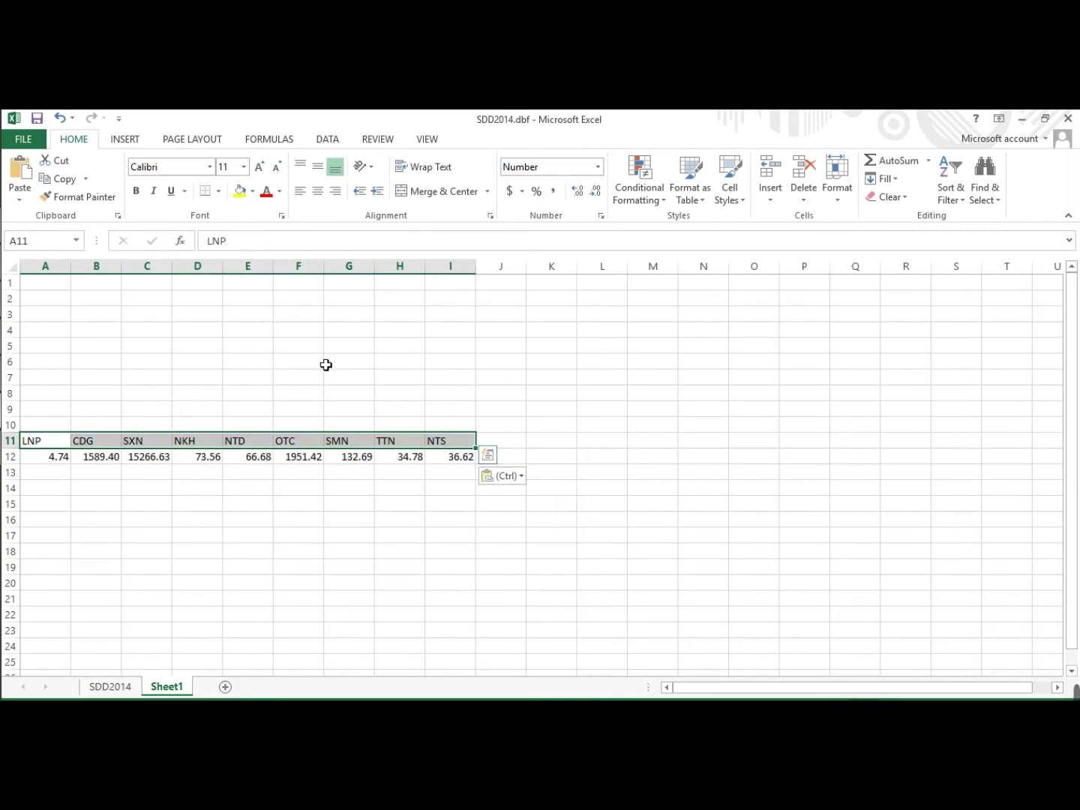
key("ctrl+c")
left_click(193, 336)
left_click(70, 286)
key("ctrl+v")
left_click(421, 490)
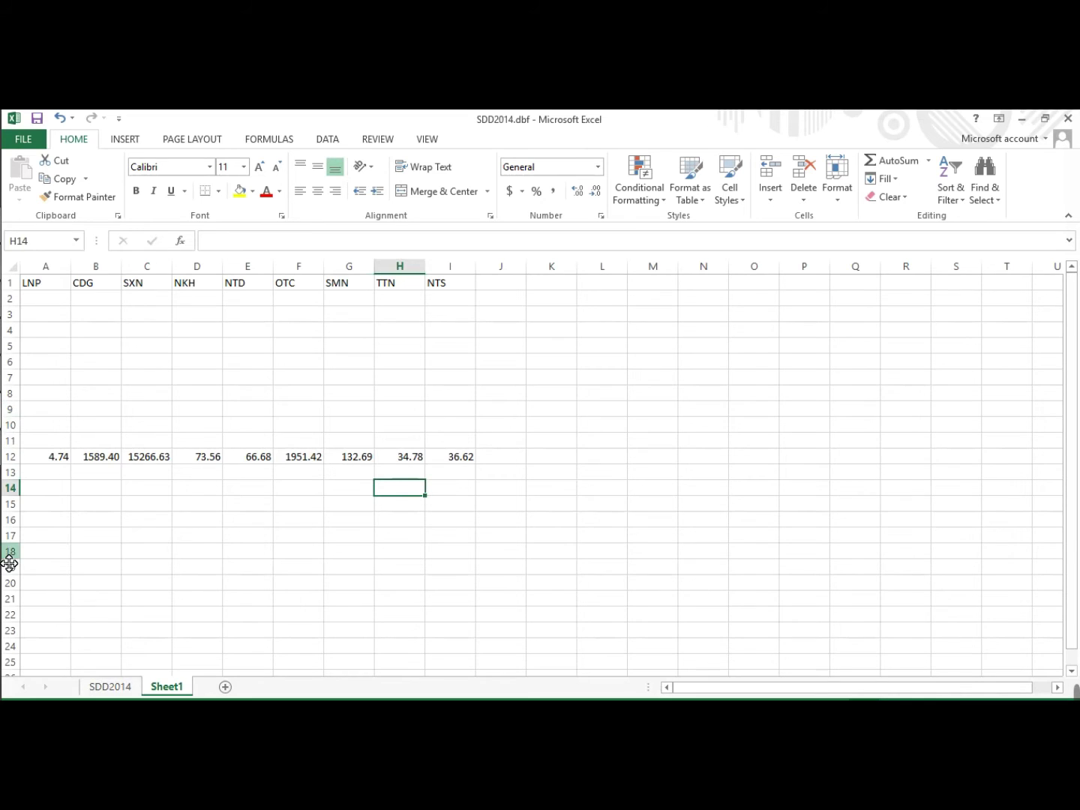
- Copy the 2010 codes and areas in H2:I11 of the SDD2014 sheet to Sheet1, starting at J1
mouse_move(2, 559)
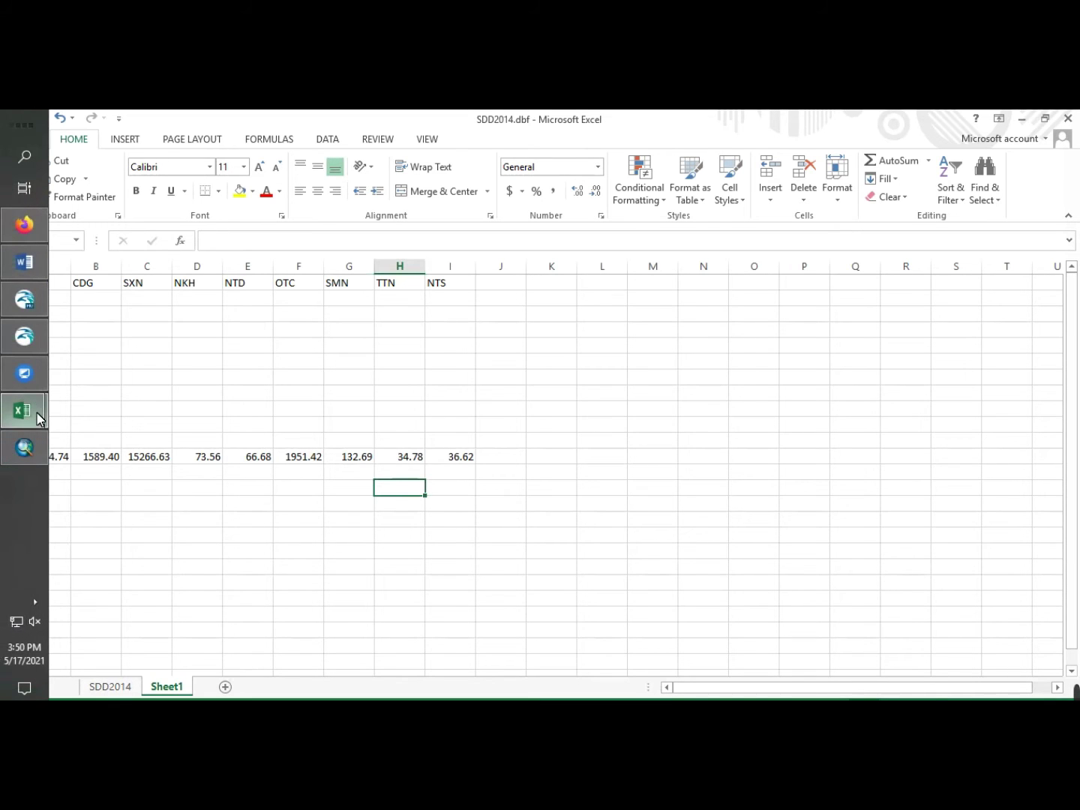
mouse_move(19, 410)
left_click(147, 457)
left_click(107, 688)
left_click(382, 462)
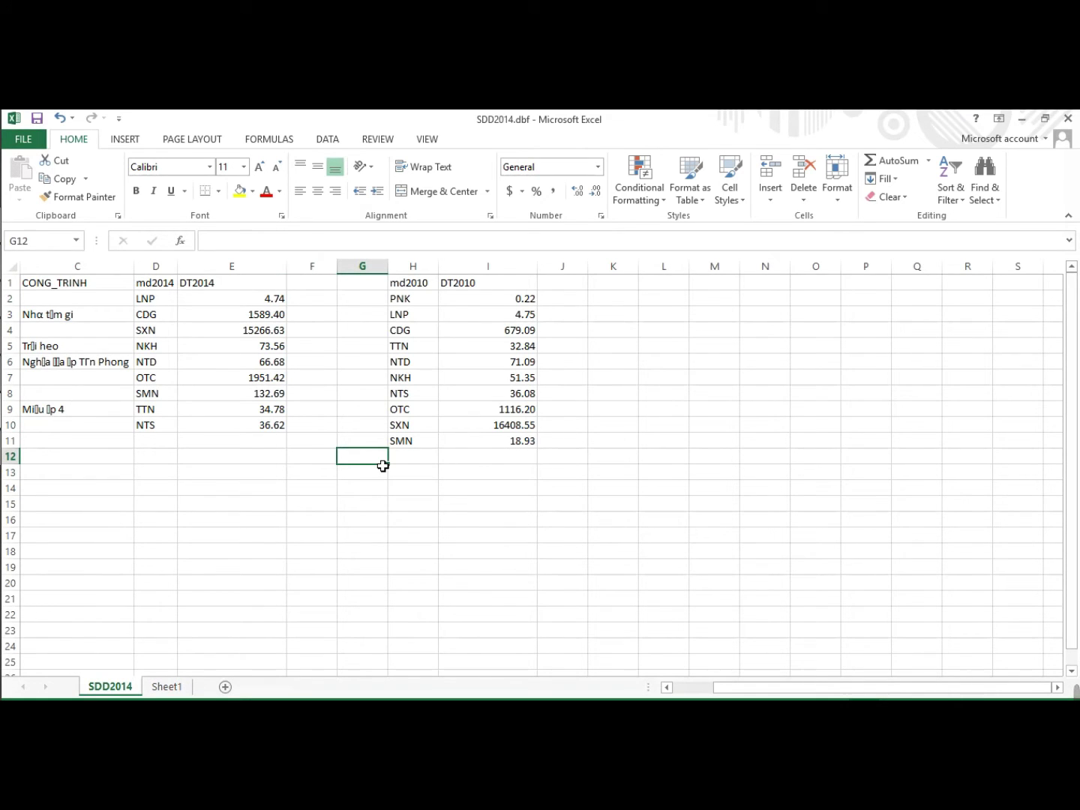
left_click(446, 314)
left_click_drag(420, 300, 517, 442)
key("ctrl+c")
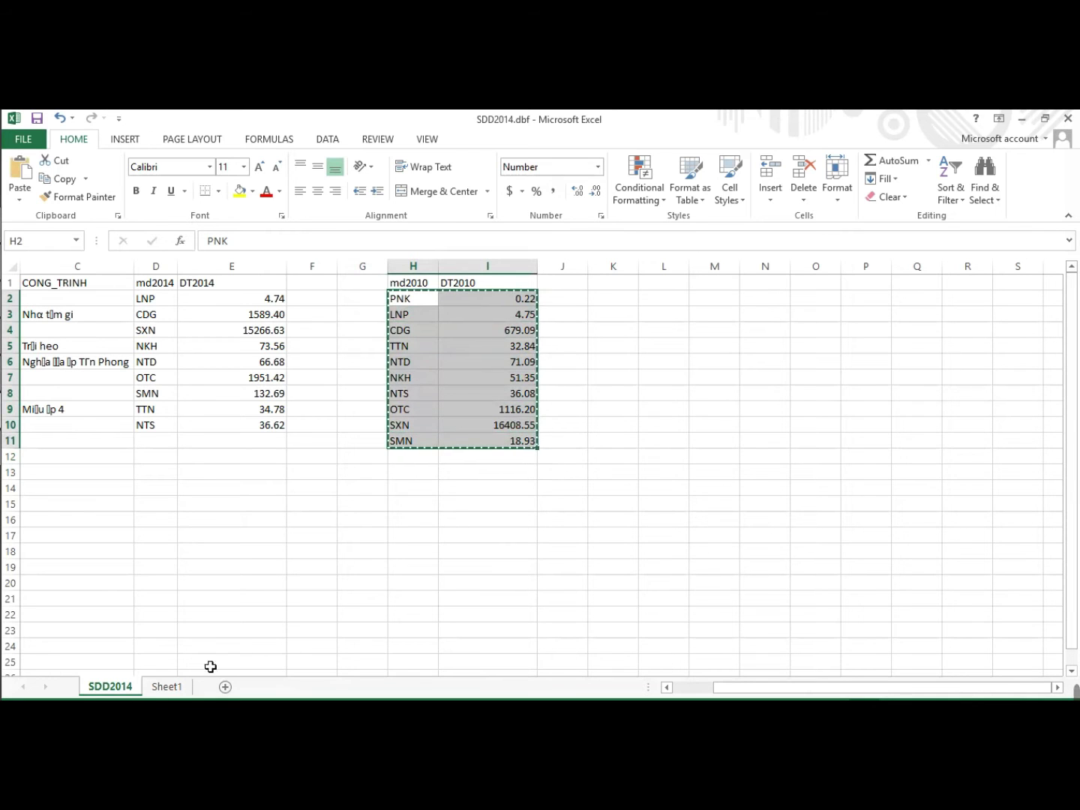
left_click(165, 688)
left_click(366, 444)
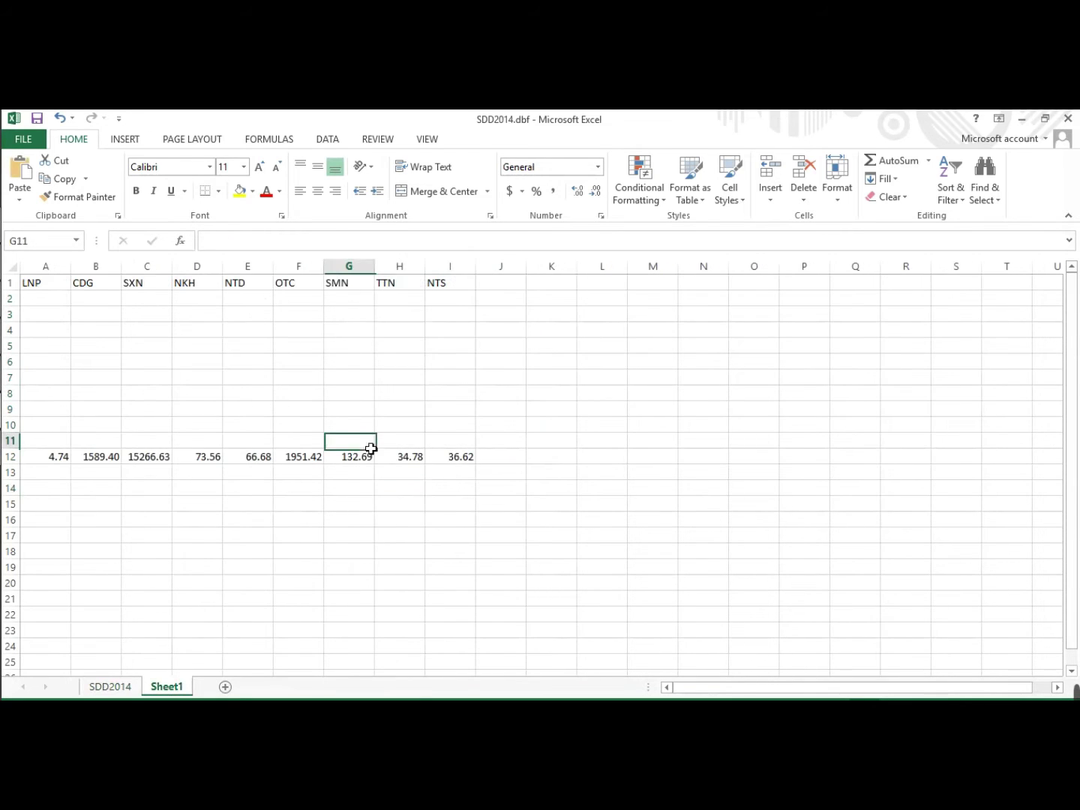
left_click(513, 285)
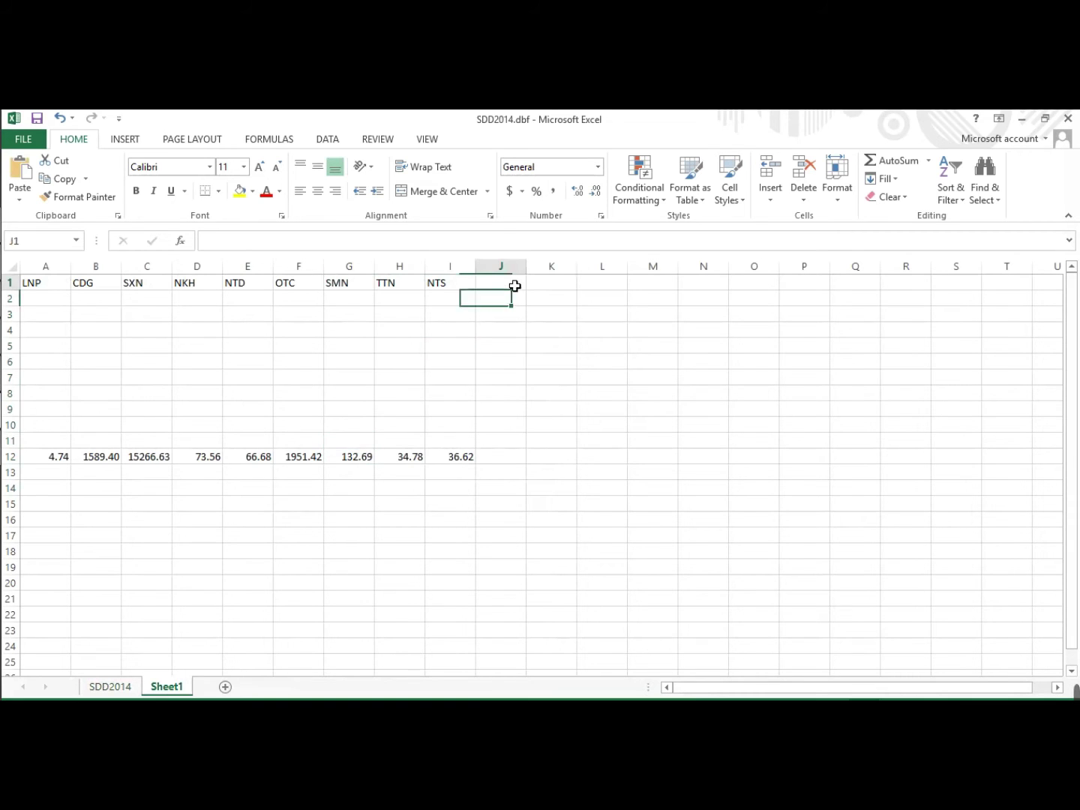
key("ctrl+v")
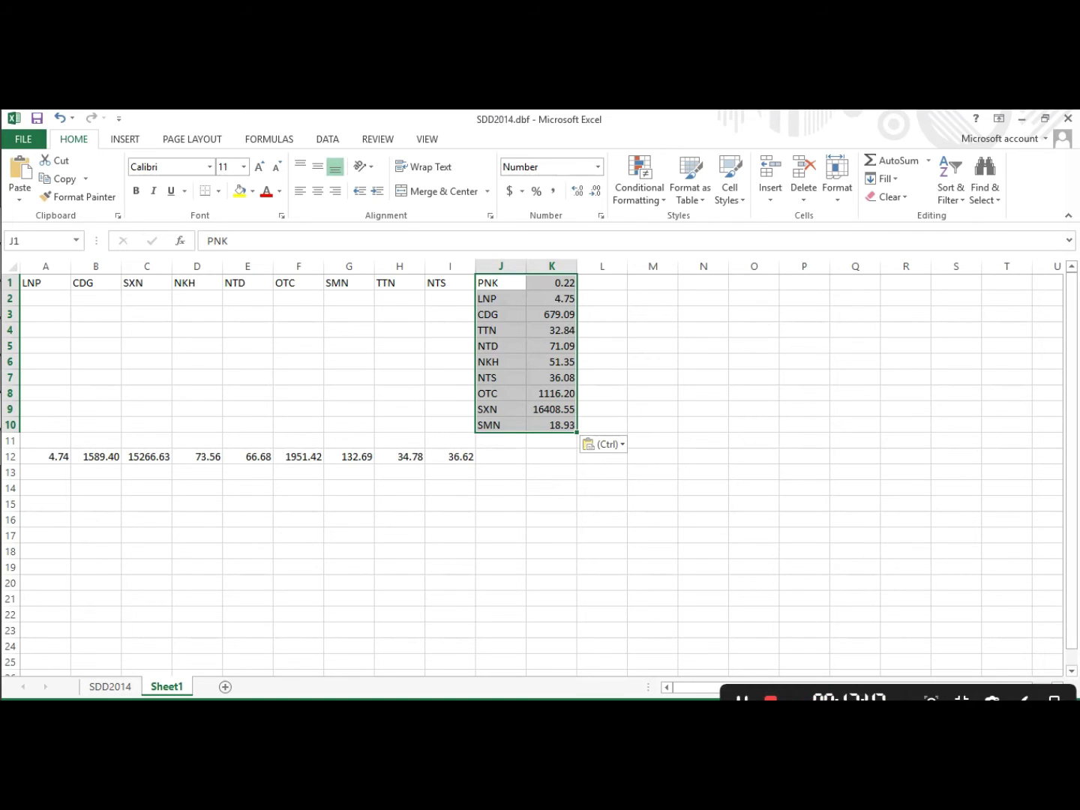
- Insert a blank column before column A on Sheet1
left_click(314, 347)
left_click(563, 394)
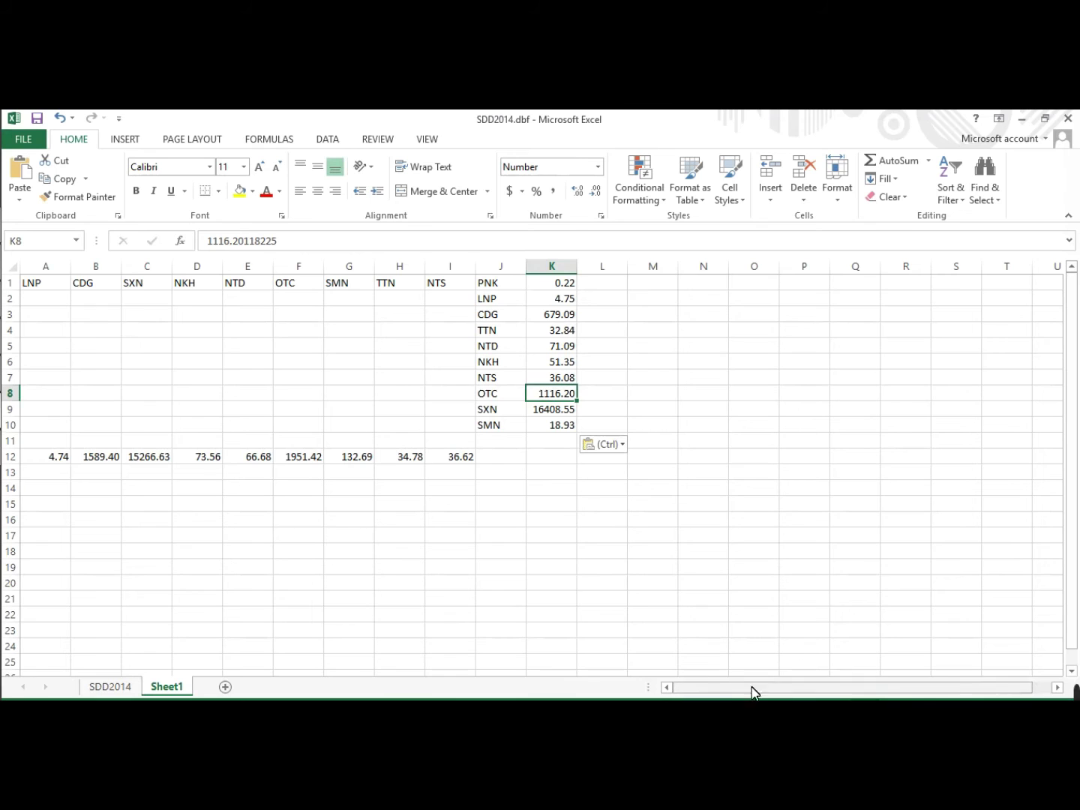
left_click_drag(58, 290, 451, 289)
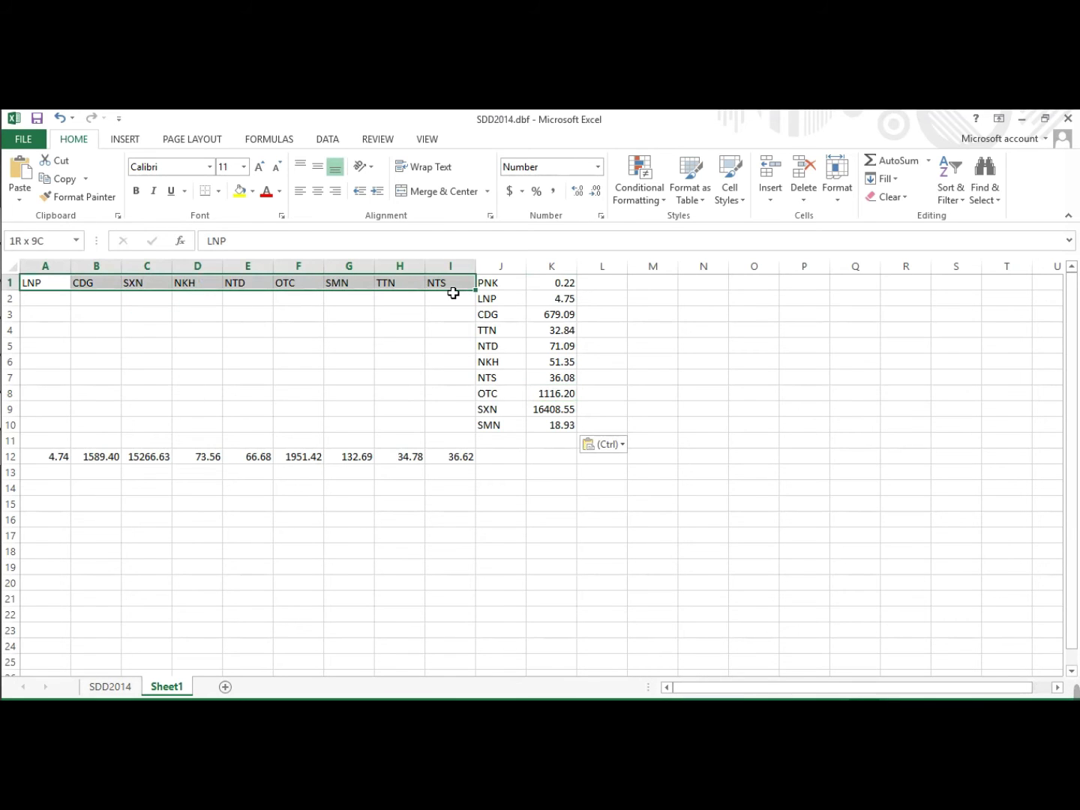
left_click(52, 267)
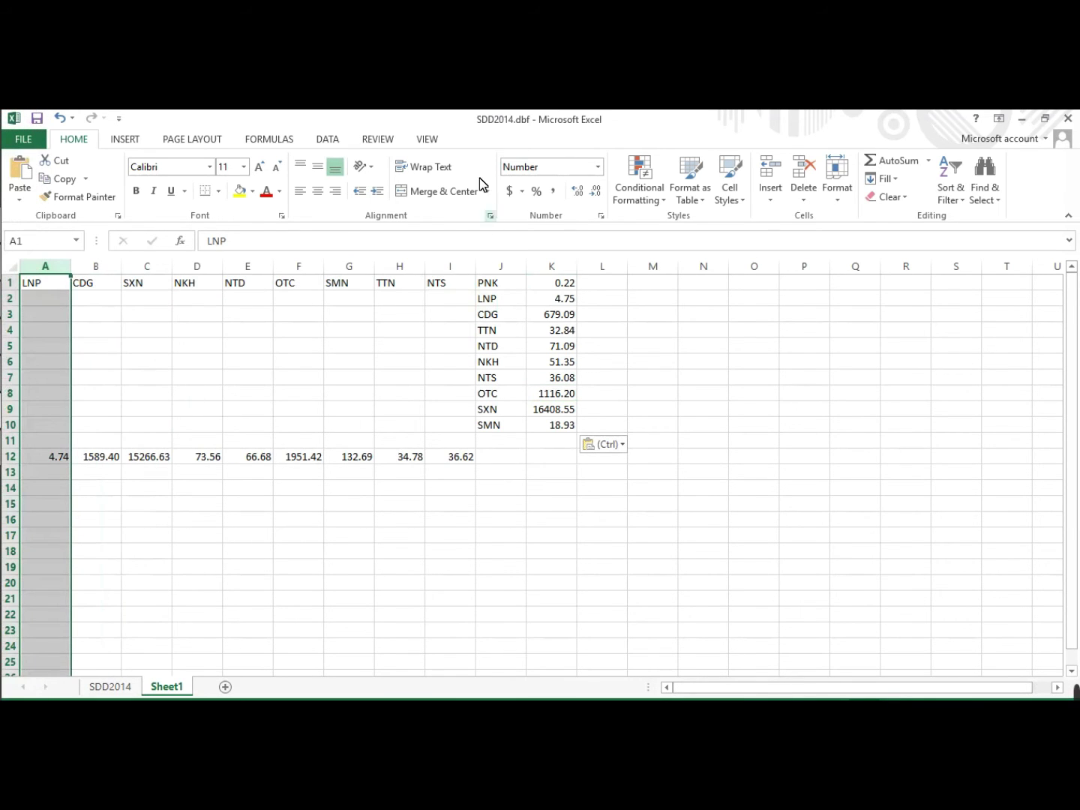
left_click(786, 172)
left_click(615, 360)
- Move the 2010 land-use codes from K1:K10 to column A, starting at A2
left_click_drag(539, 283, 566, 425)
key("ctrl+x")
left_click(63, 299)
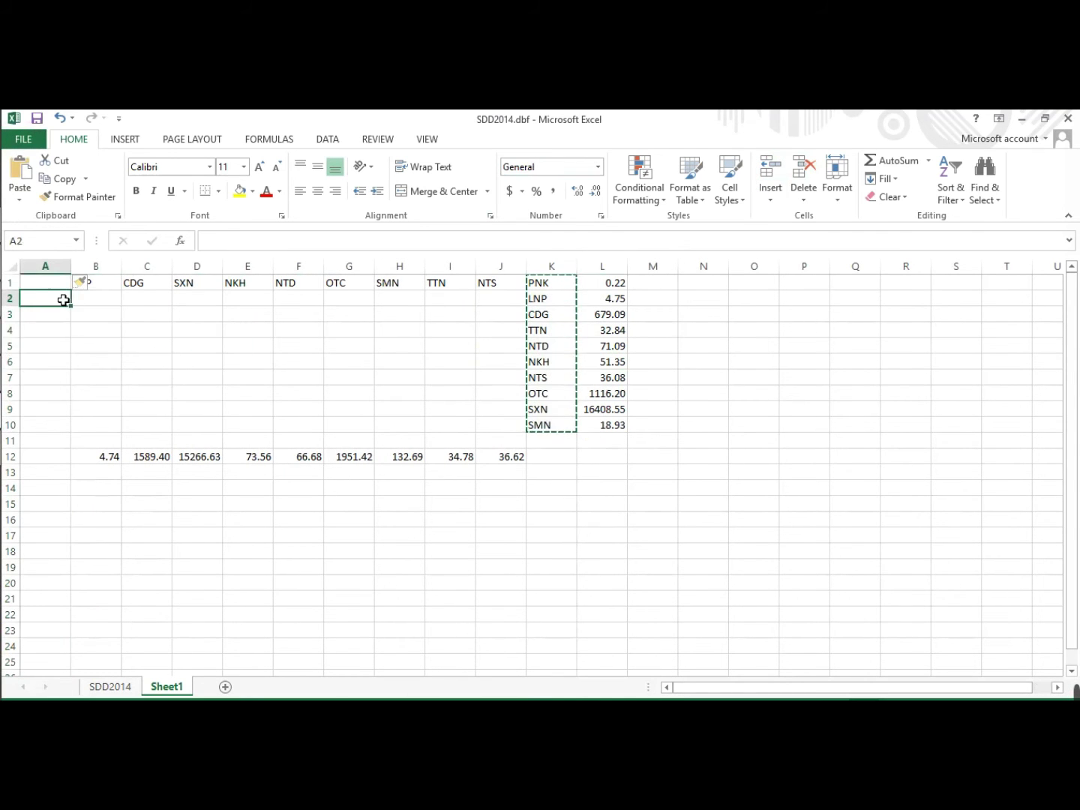
key("ctrl+v")
- Enter the heading SDD in cell A1
left_click(56, 287)
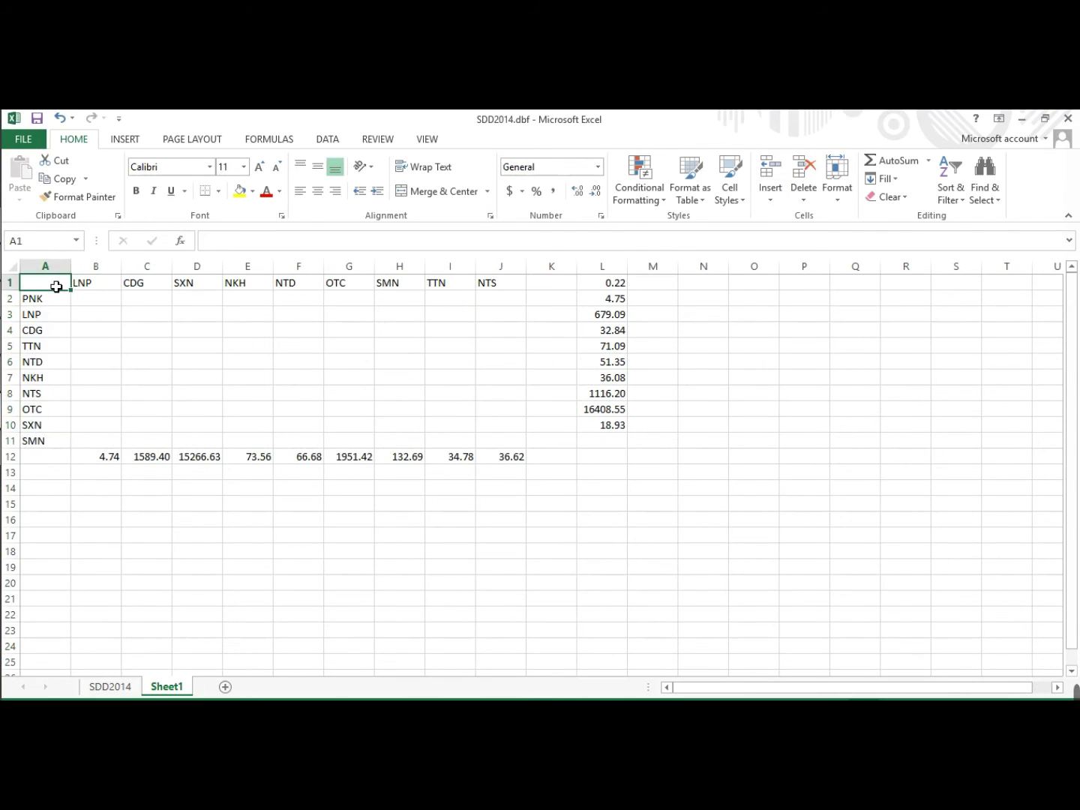
type("SDD")
left_click(152, 391)
left_click(98, 458)
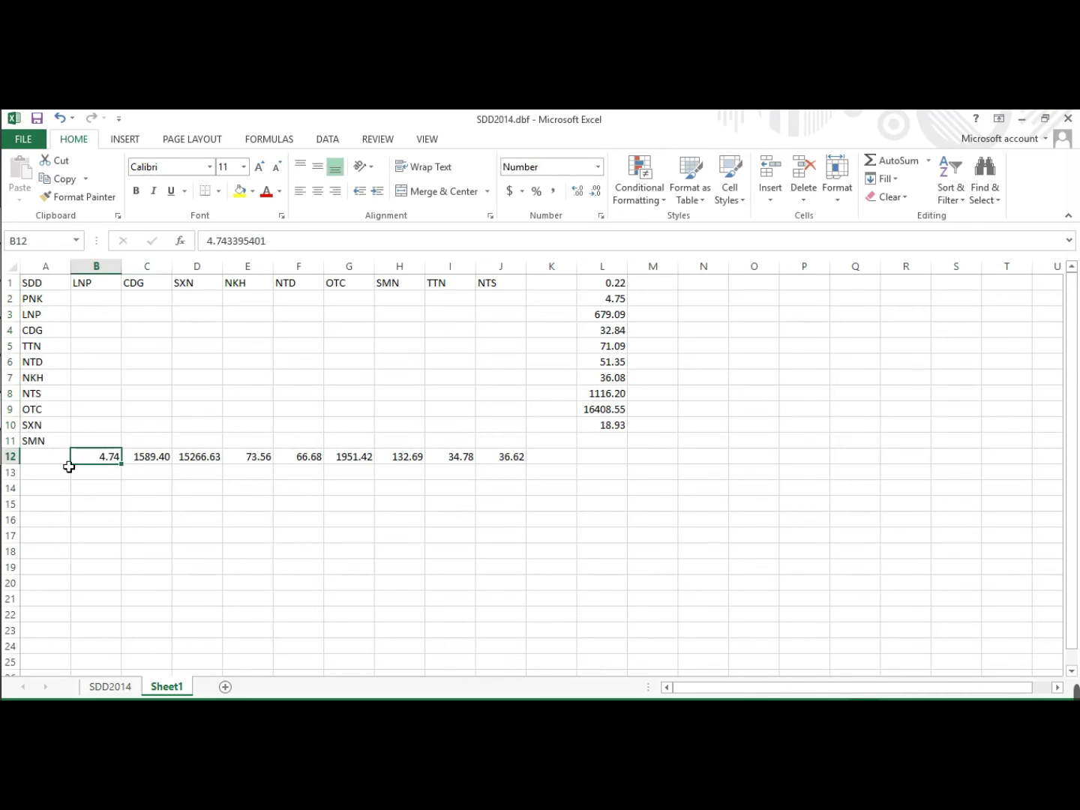
left_click(62, 462)
- Move the 2010 areas from L1:L10 to column K, starting at K2
left_click_drag(614, 284, 611, 424)
key("ctrl+c")
left_click(556, 301)
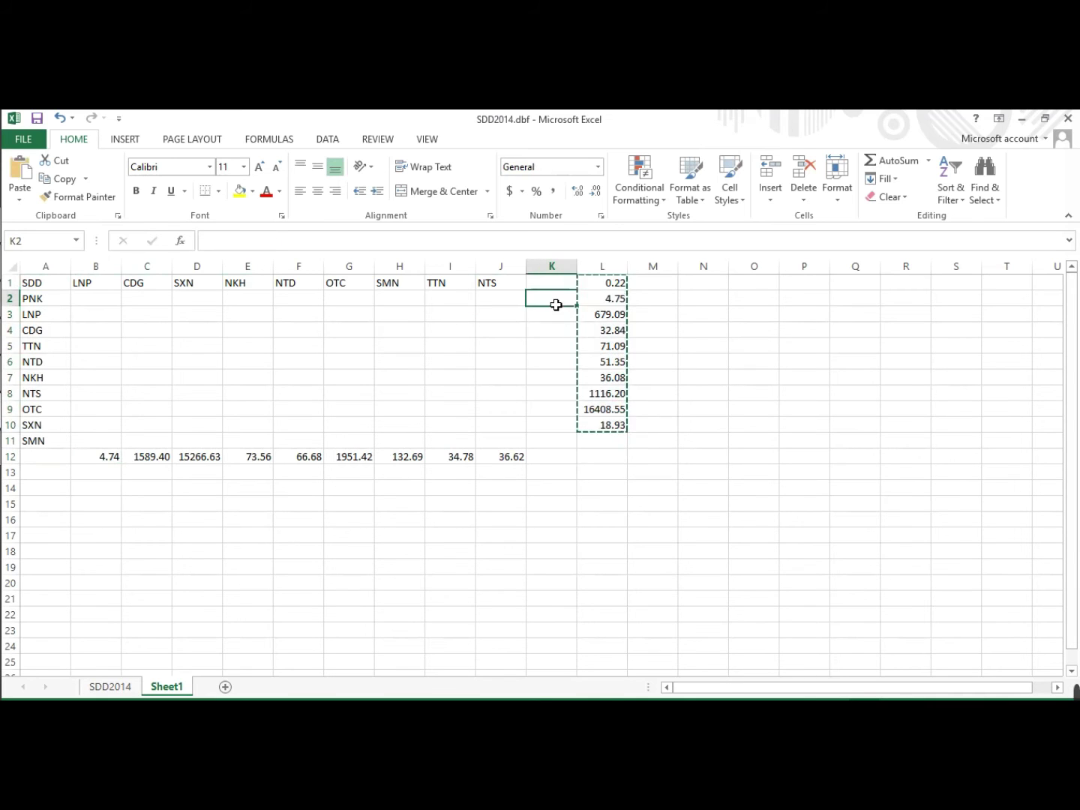
key("ctrl+v")
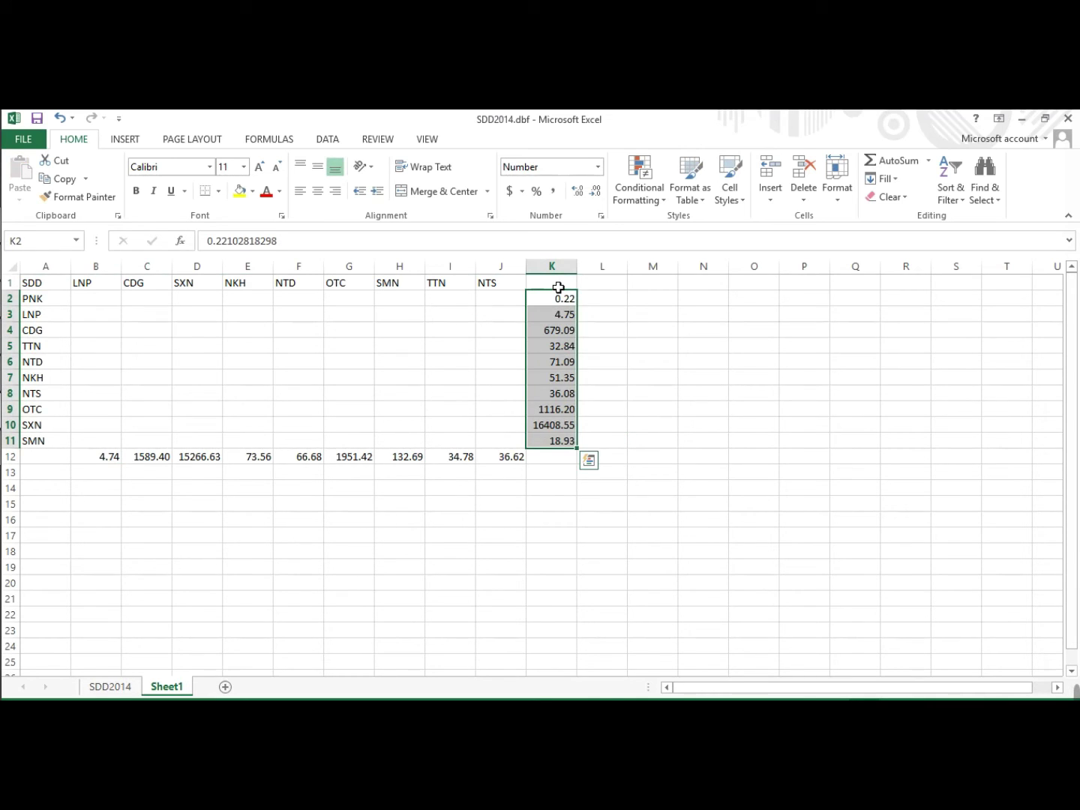
- Set the heading in A1 to "SỬ DỤNG ĐẤT" and widen column A to fit it
left_click(53, 284)
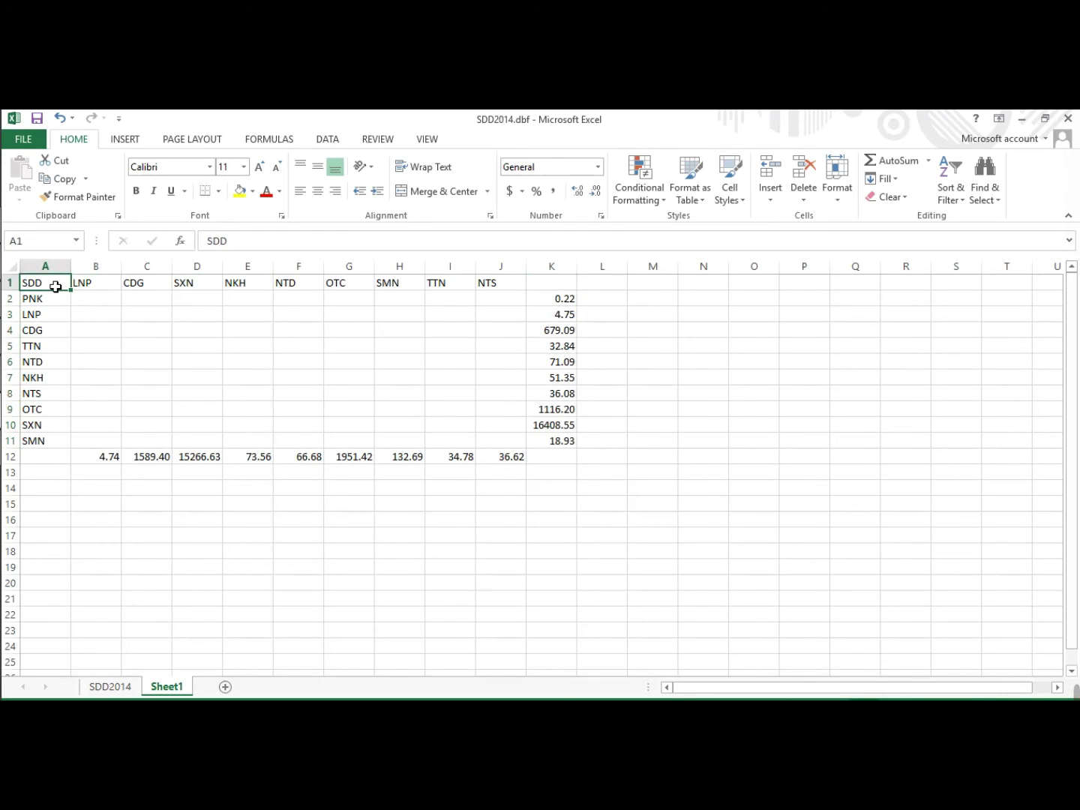
double_click(48, 285)
double_click(29, 288)
type("SƯ DUỤNG D")
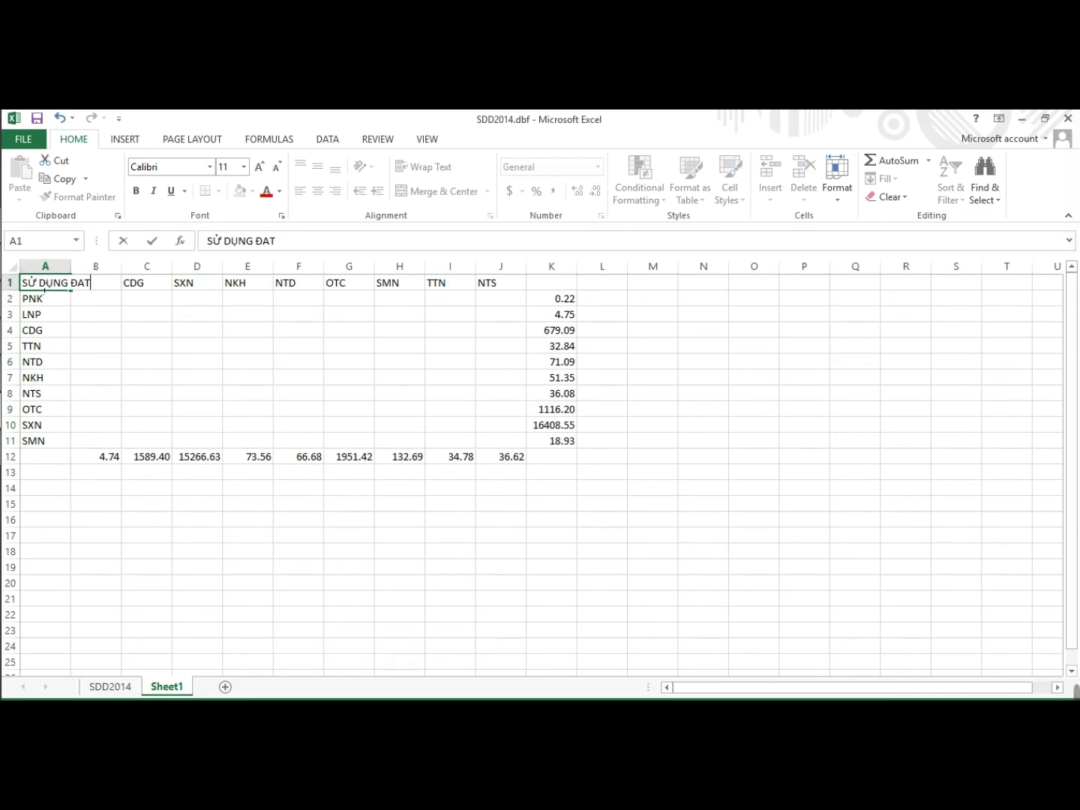
type("ẤT")
left_click(131, 316)
left_click_drag(71, 267, 96, 267)
left_click_drag(127, 343, 161, 346)
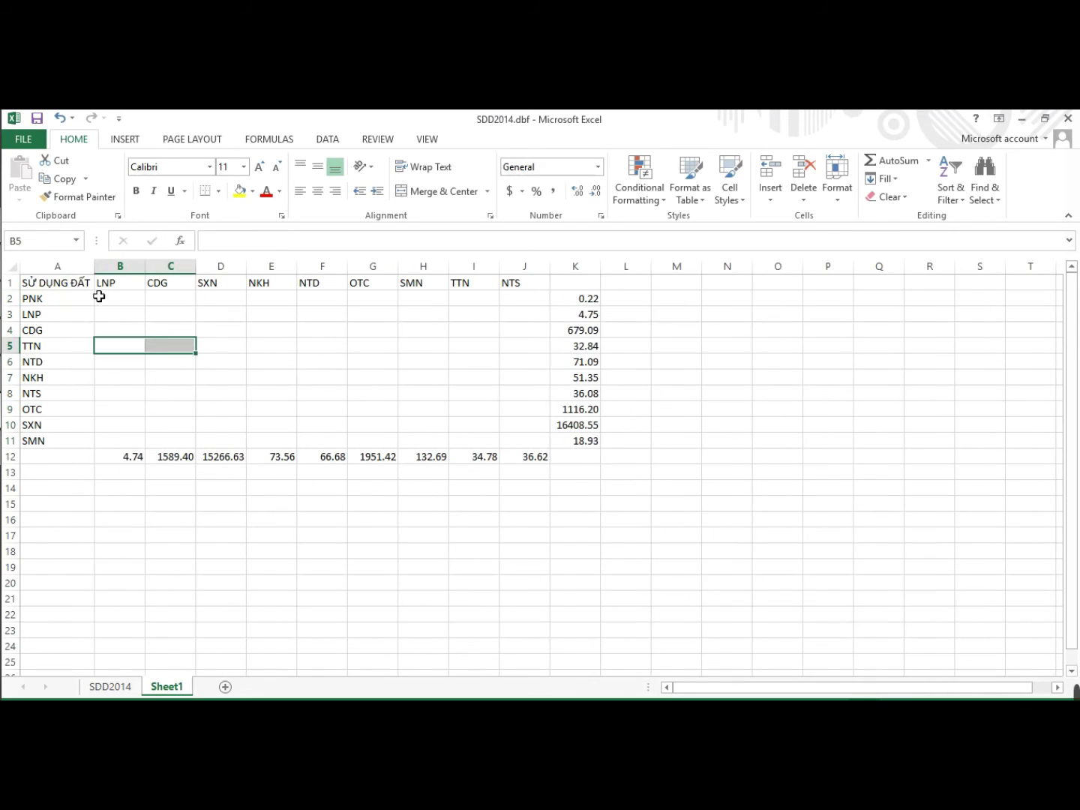
- Fill the 2014 codes in B1:J1 and the 2014 areas in B12:J12 with yellow
left_click(75, 290)
left_click_drag(102, 289, 525, 285)
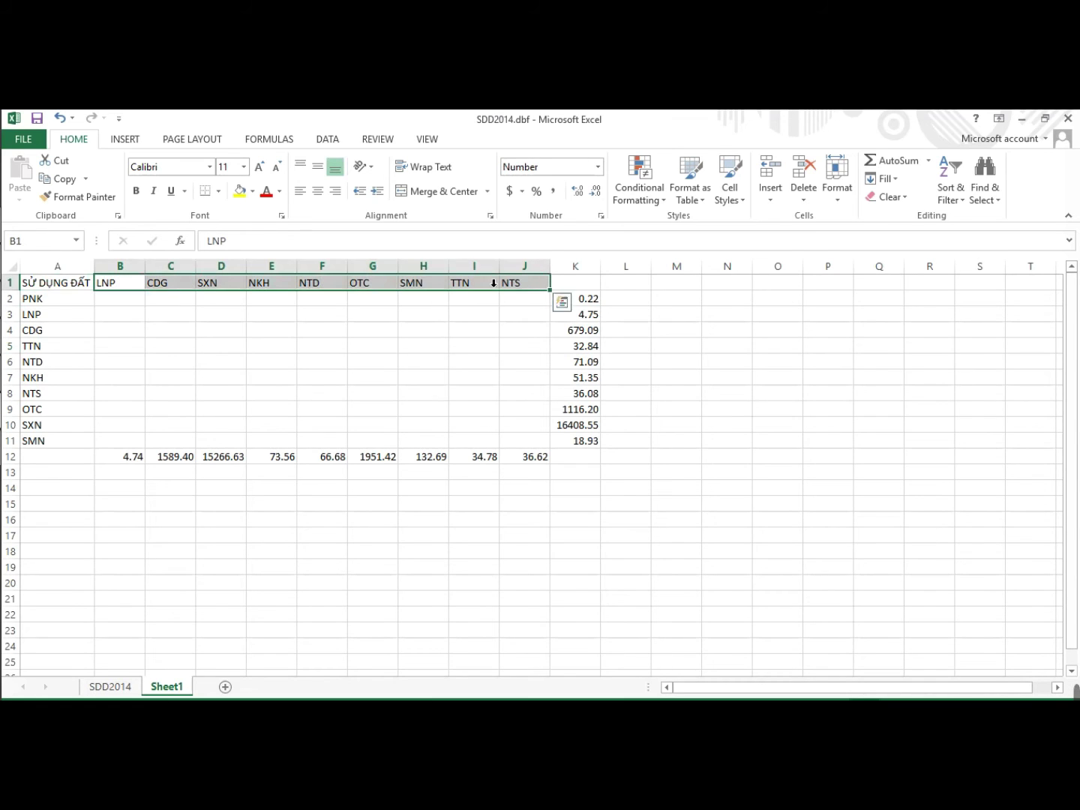
left_click(241, 193)
left_click_drag(124, 457, 532, 457)
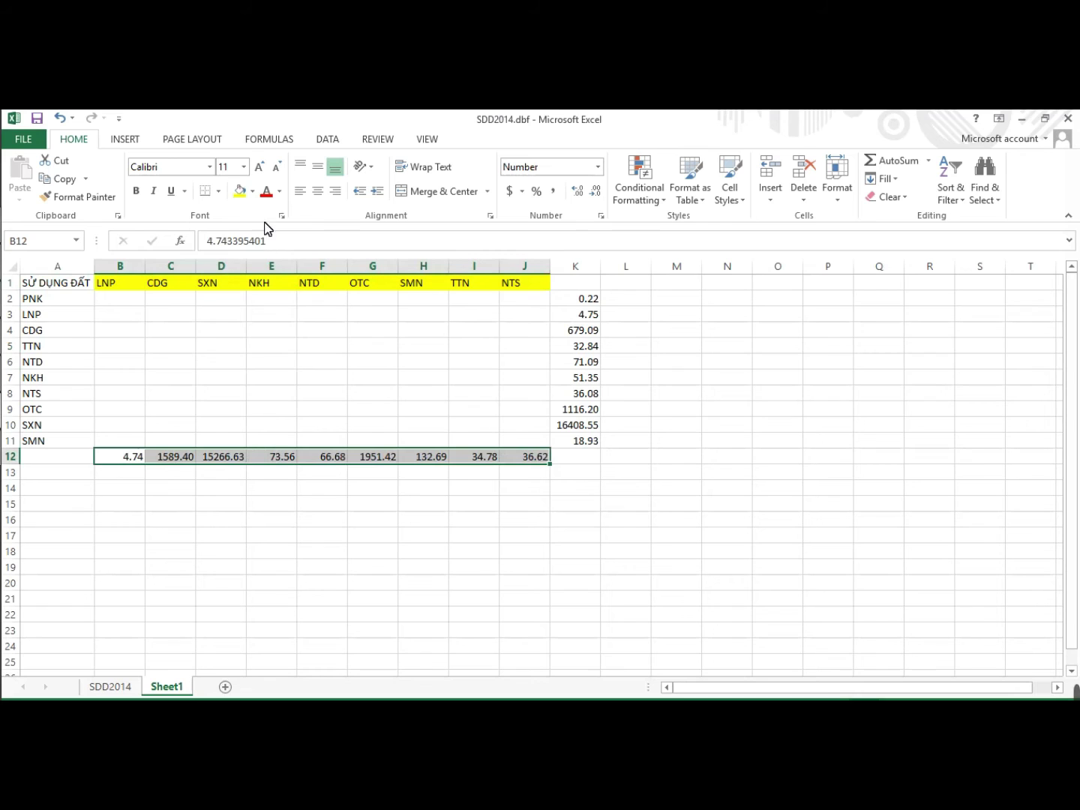
left_click(240, 193)
left_click(471, 457)
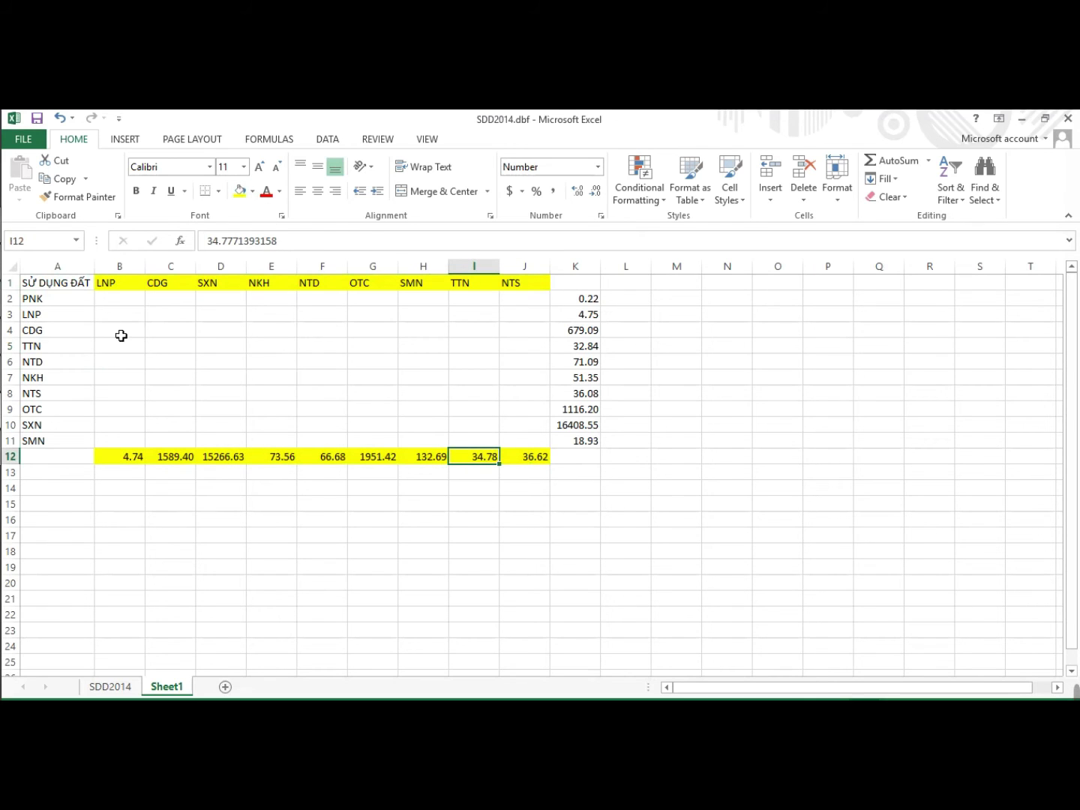
left_click(84, 320)
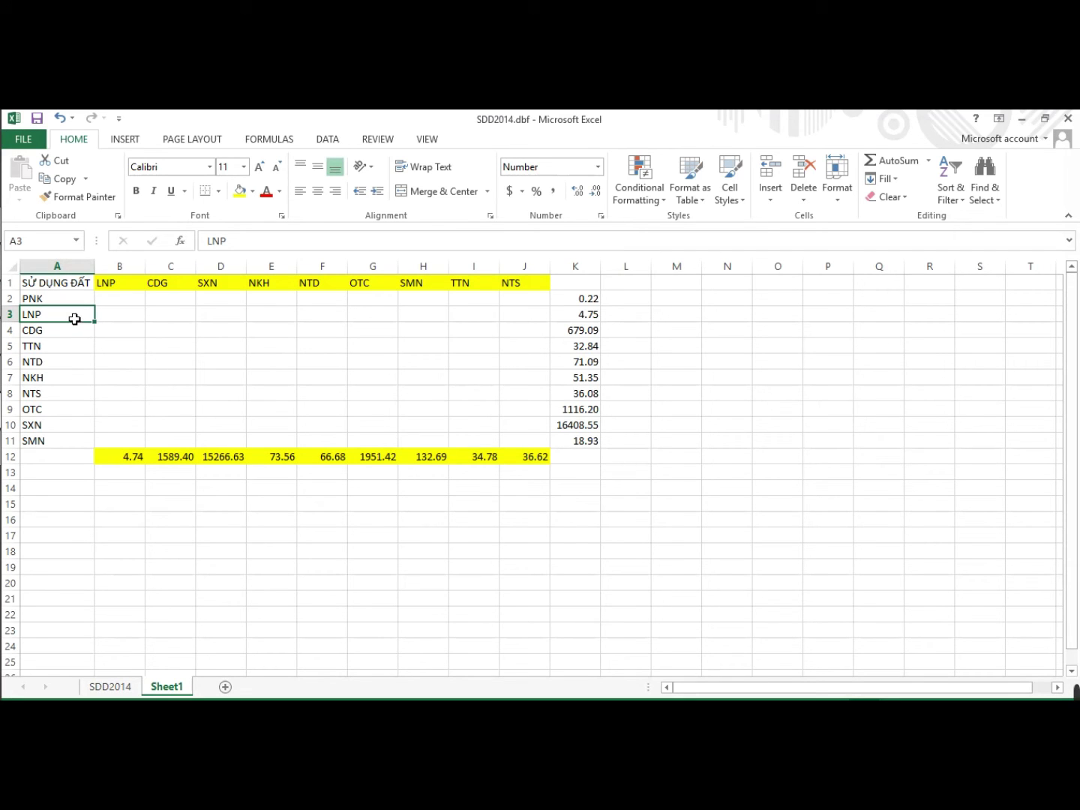
left_click_drag(80, 320, 587, 322)
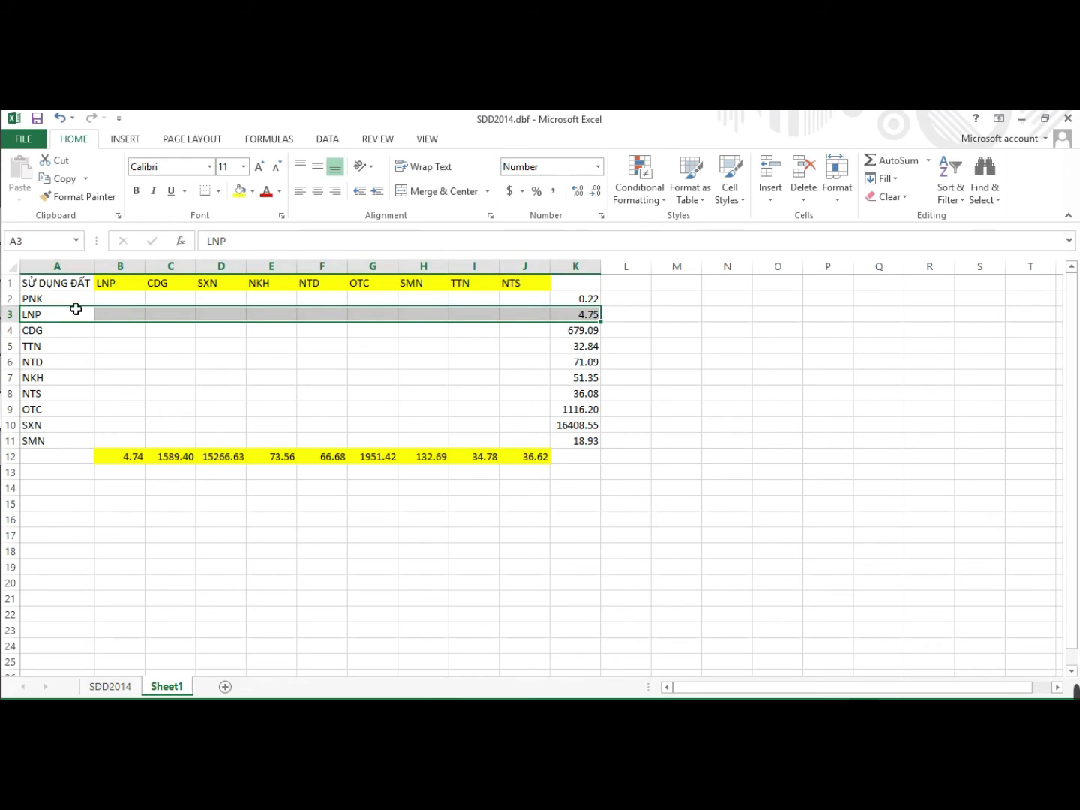
left_click(213, 363)
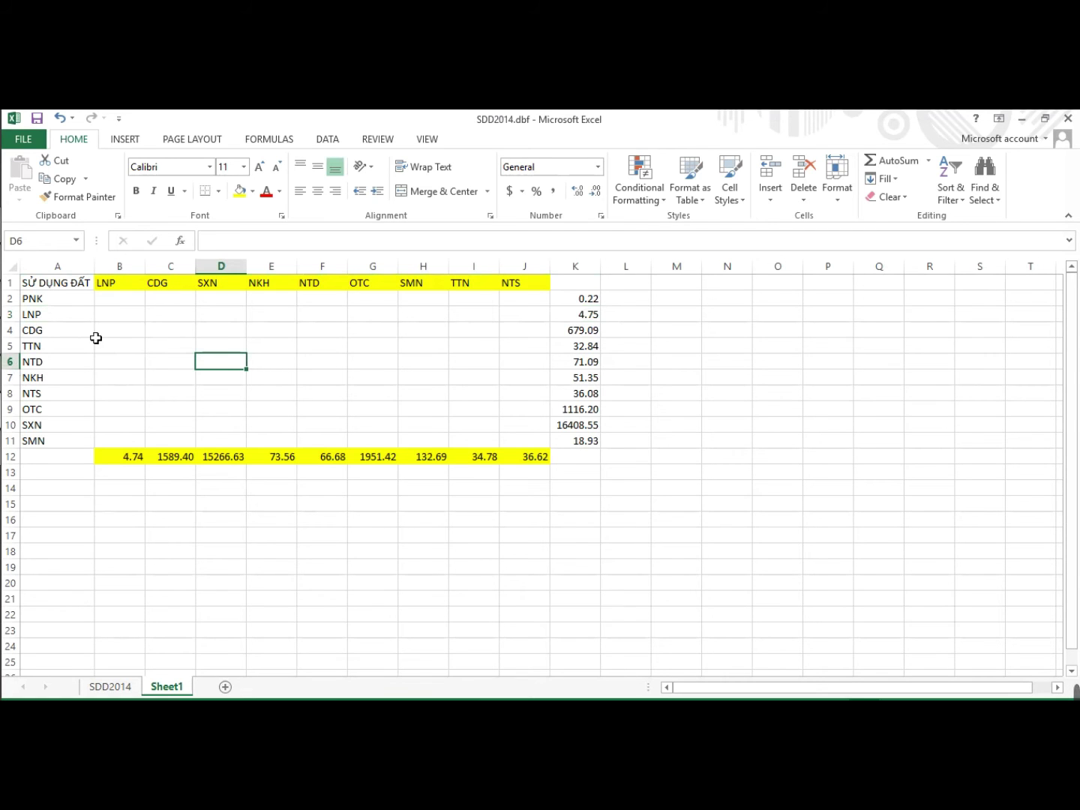
- Check the md2010 code order in ArcMap's HTSDT2010_region table, and move the CDG row A4:K4 to M4 in Excel
left_click(24, 452)
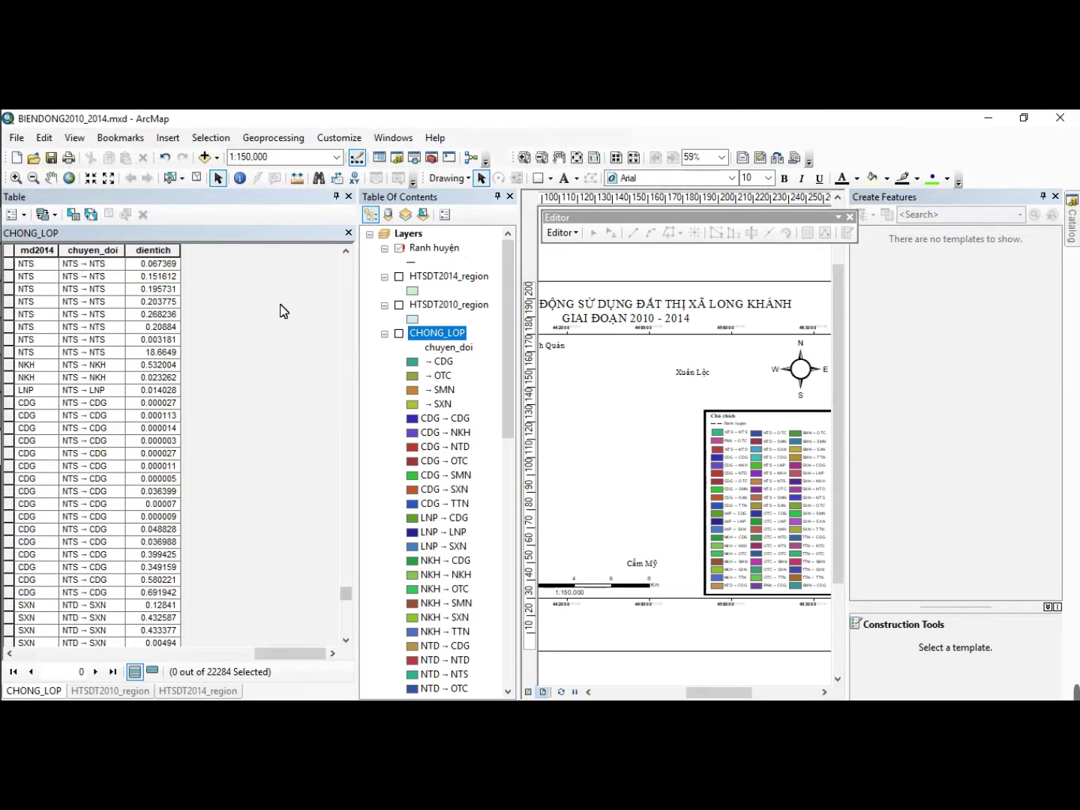
left_click(110, 692)
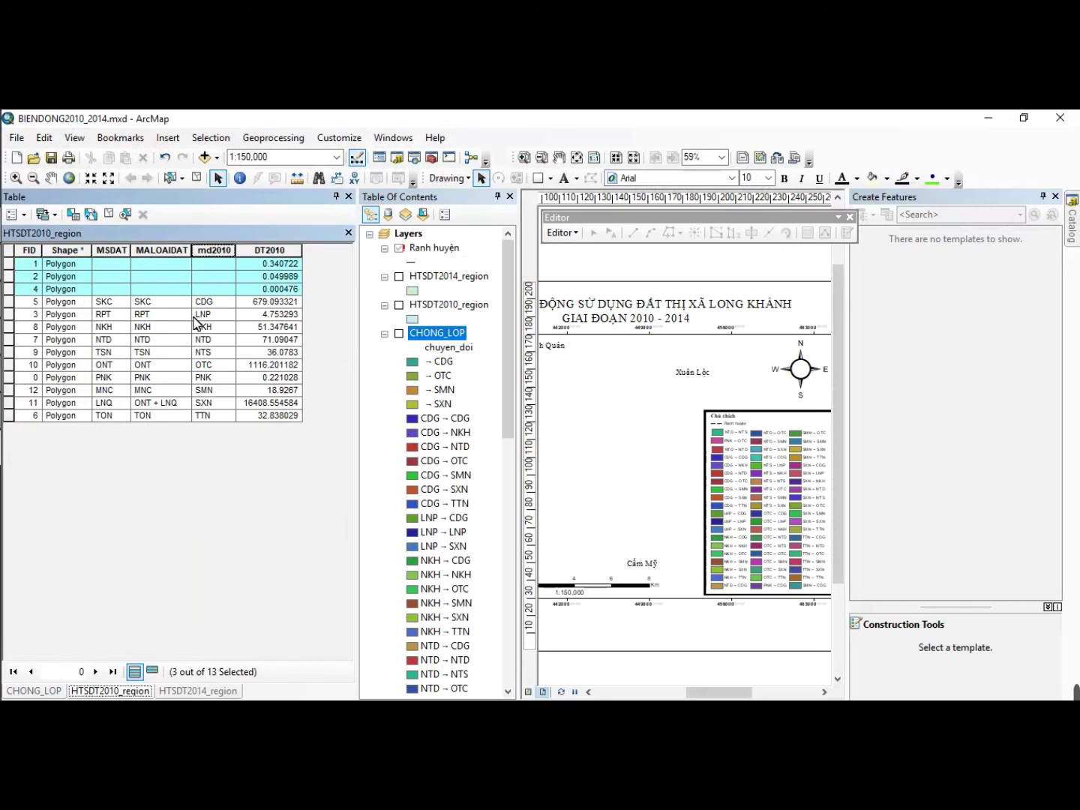
left_click(230, 303)
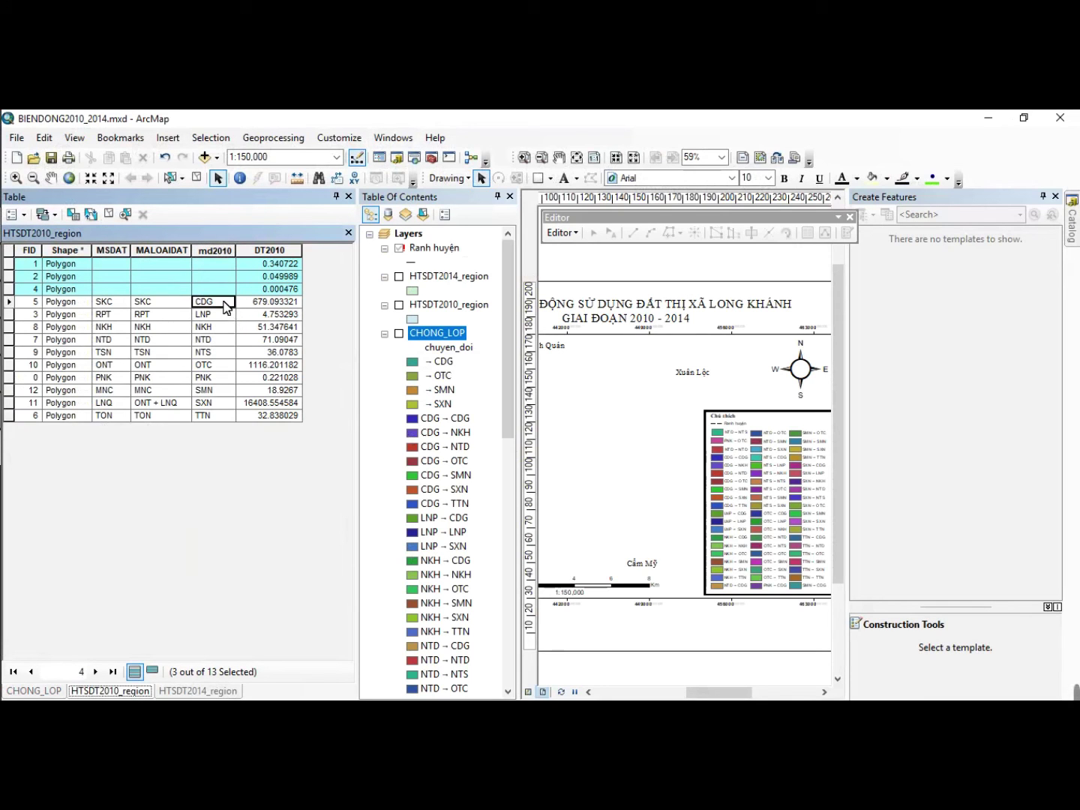
key("alt+Tab")
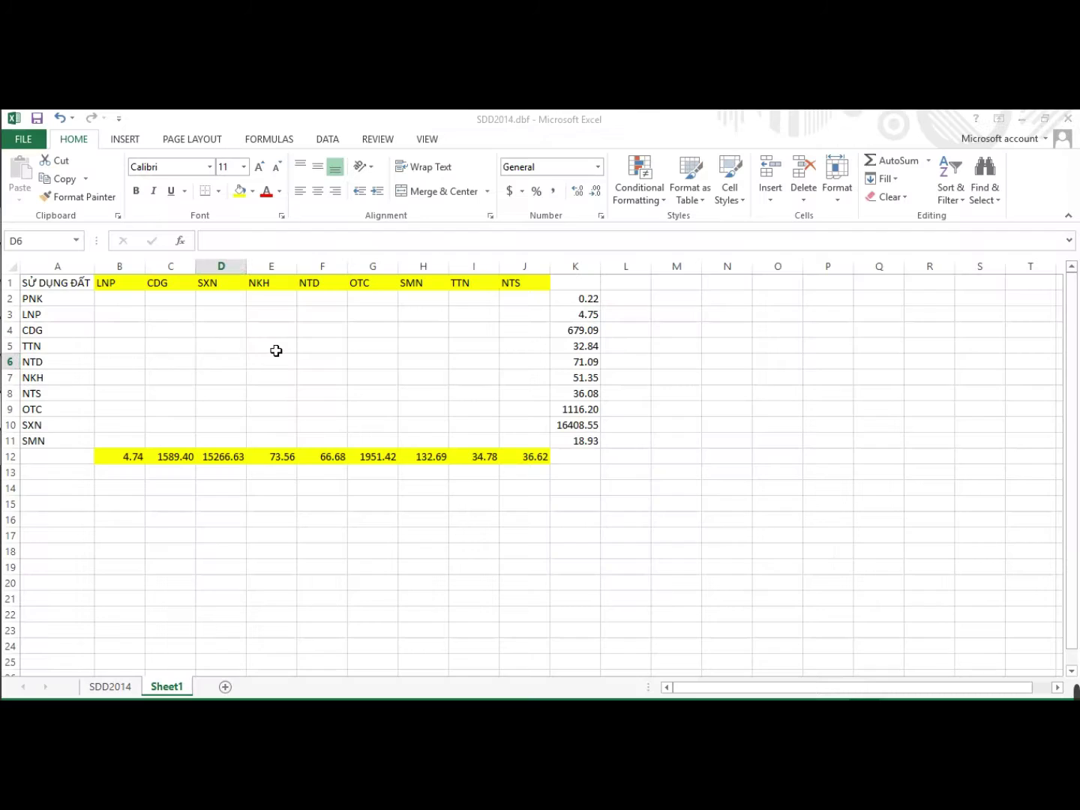
left_click_drag(89, 334, 650, 334)
key("ctrl+c")
key("ctrl+v")
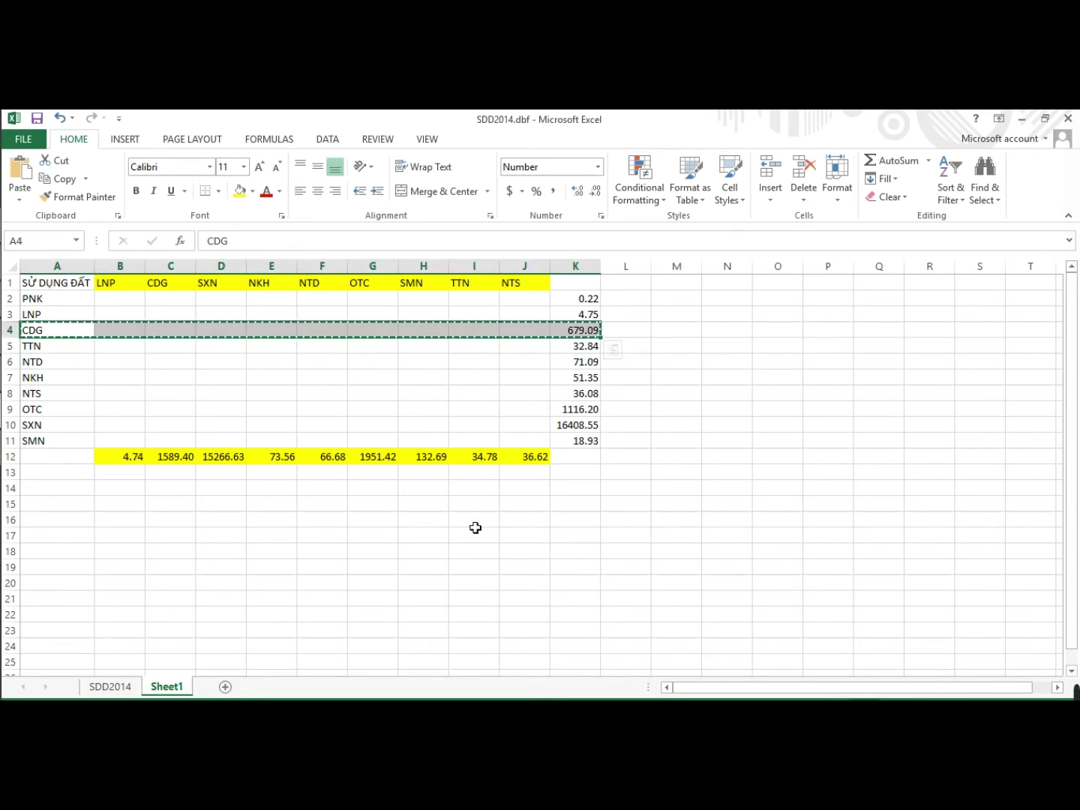
left_click(668, 333)
key("ctrl+v")
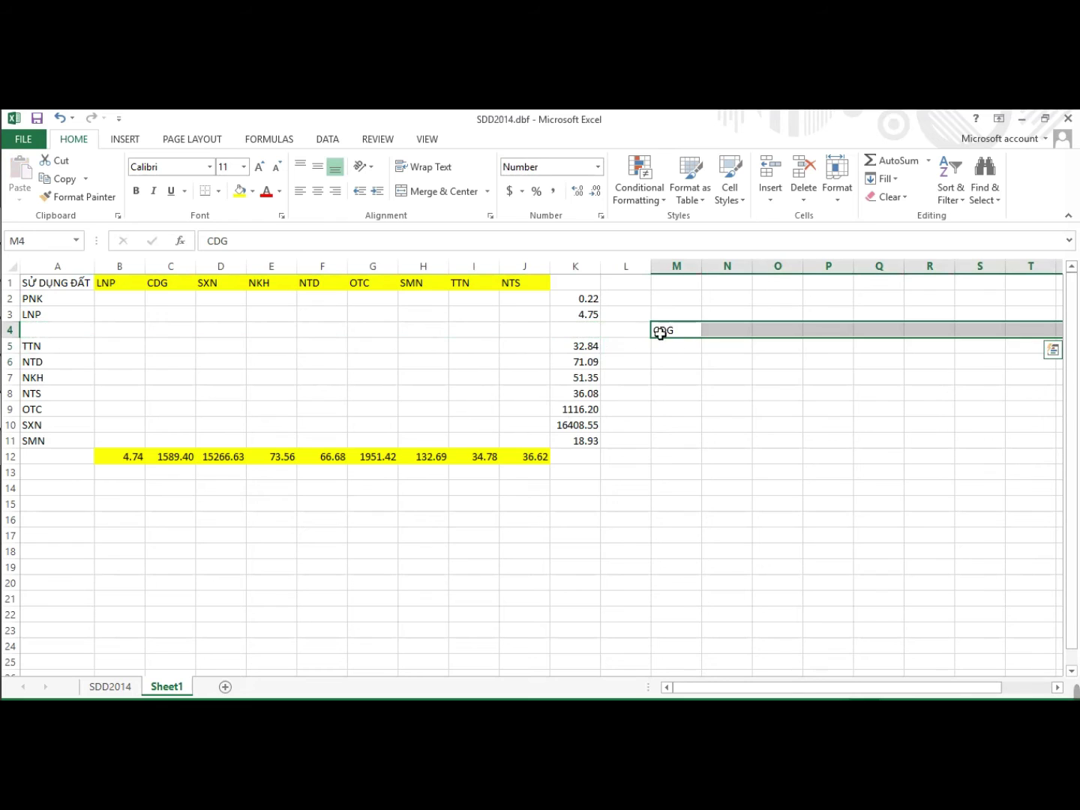
- Move the LNP row A3:K3 below the relocated CDG row, starting at M5
left_click_drag(85, 314, 591, 316)
key("ctrl+c")
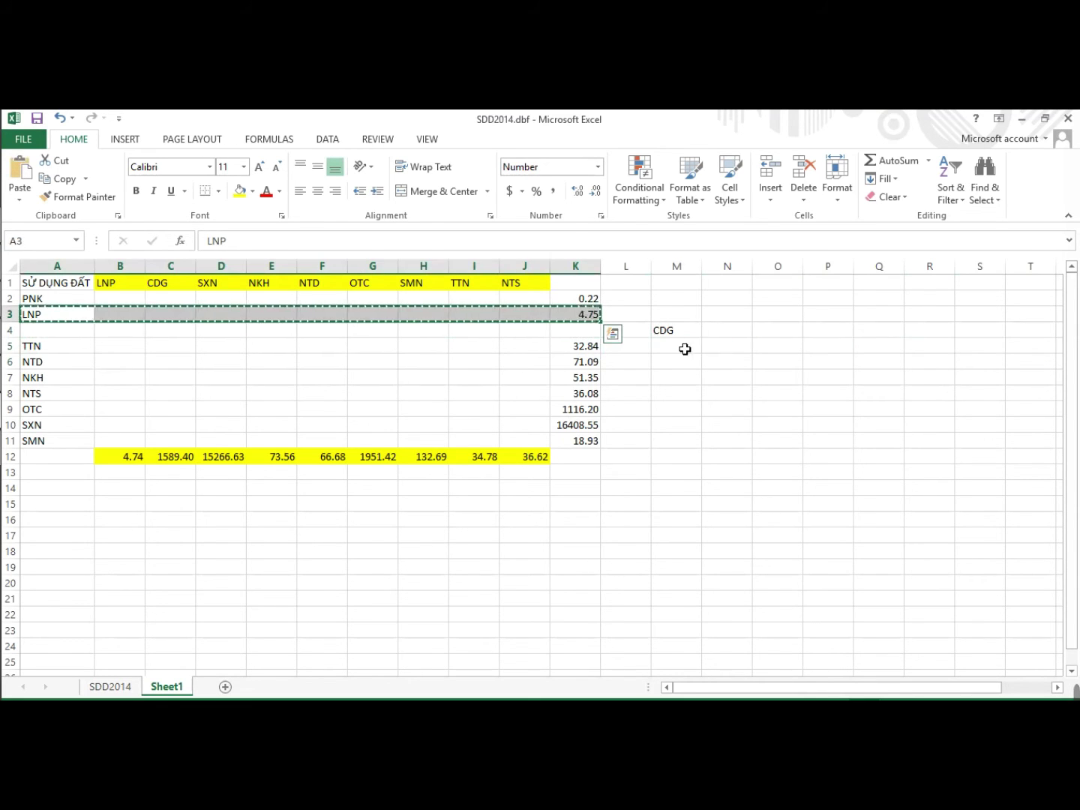
left_click(686, 348)
key("ctrl+v")
- Following the md2010 order in ArcMap's table, move the NKH row A7:K7 to M6 in Excel
key("alt+Tab")
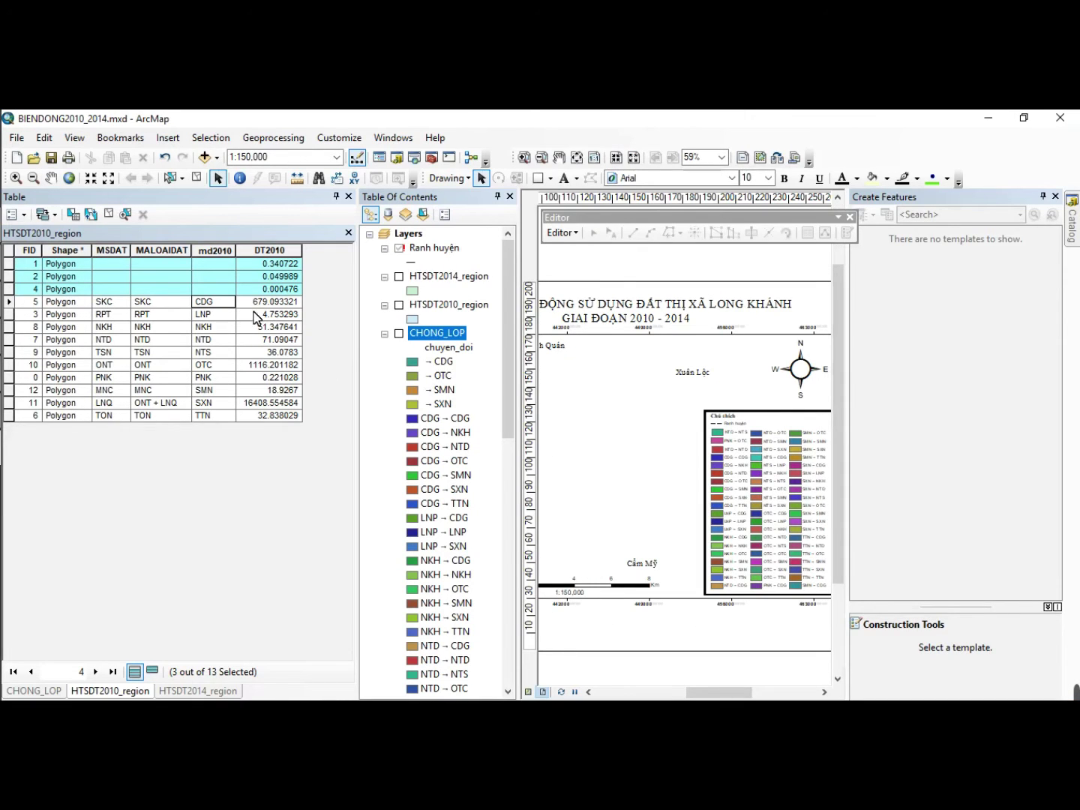
key("alt+Tab")
left_click_drag(58, 385, 596, 382)
key("ctrl+x")
left_click(700, 362)
key("ctrl+v")
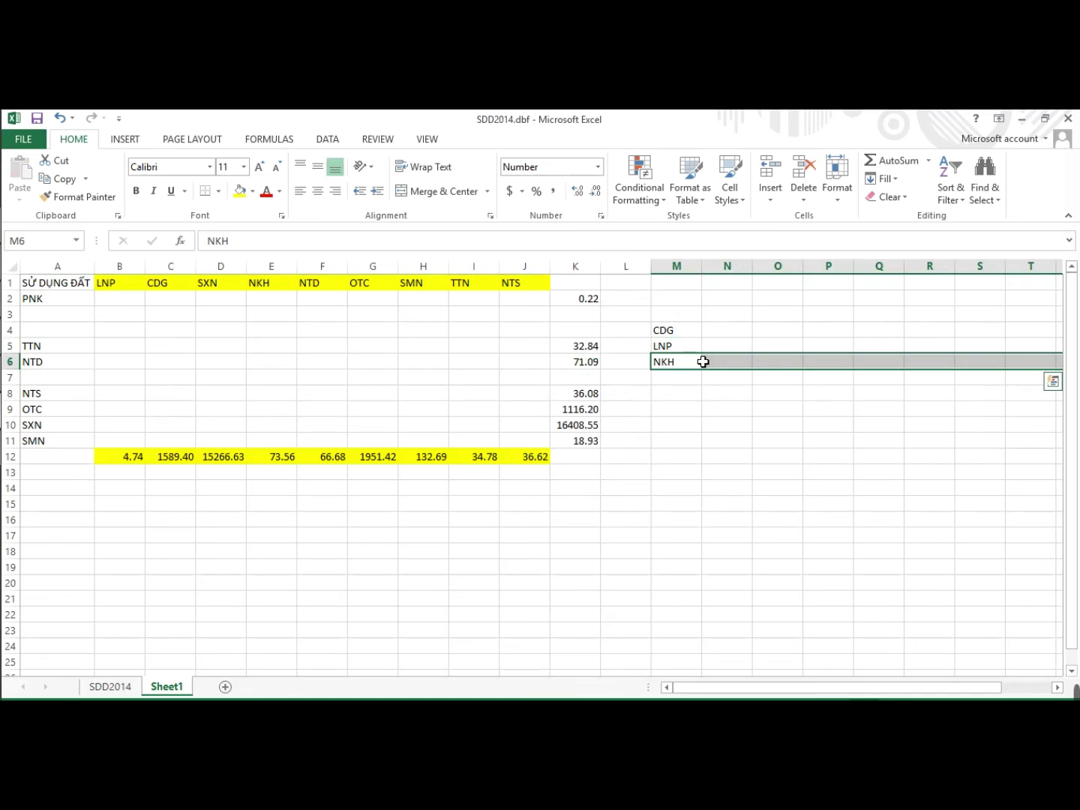
- Check the next code in ArcMap's 2010 table and move the NTD row A6:K6 to M7 in Excel
key("alt+Tab")
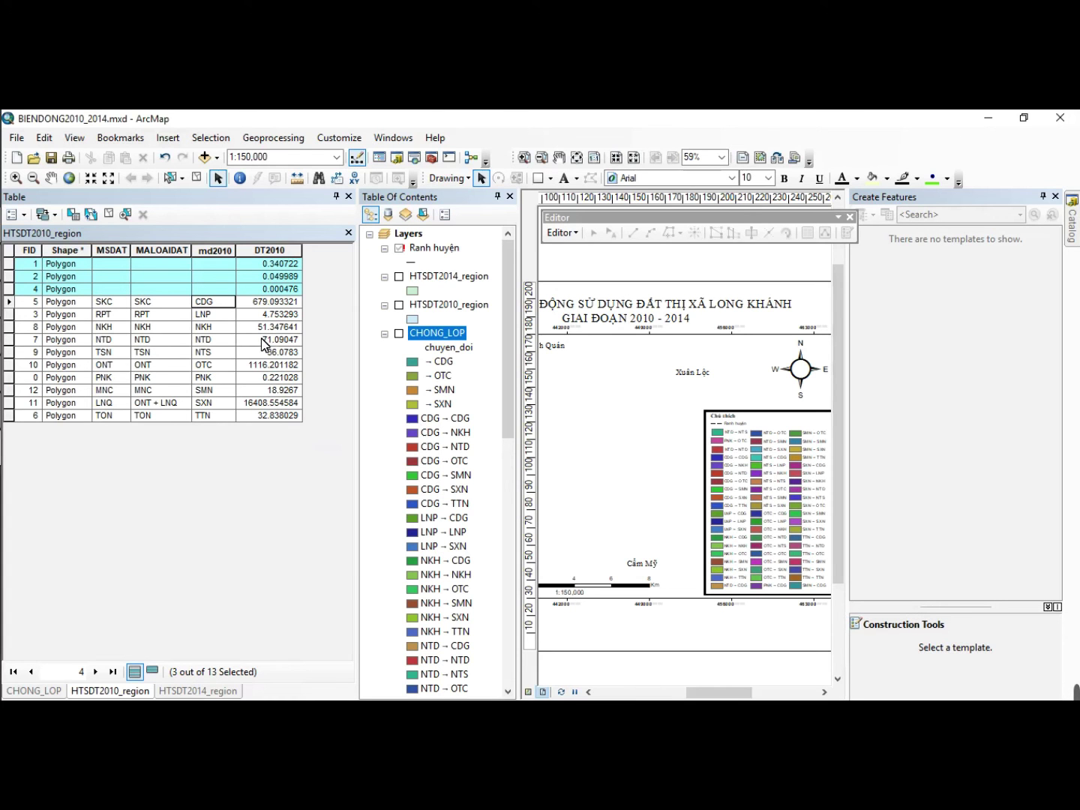
key("alt+Tab")
left_click_drag(52, 363, 588, 362)
key("ctrl+x")
left_click(678, 380)
key("ctrl+v")
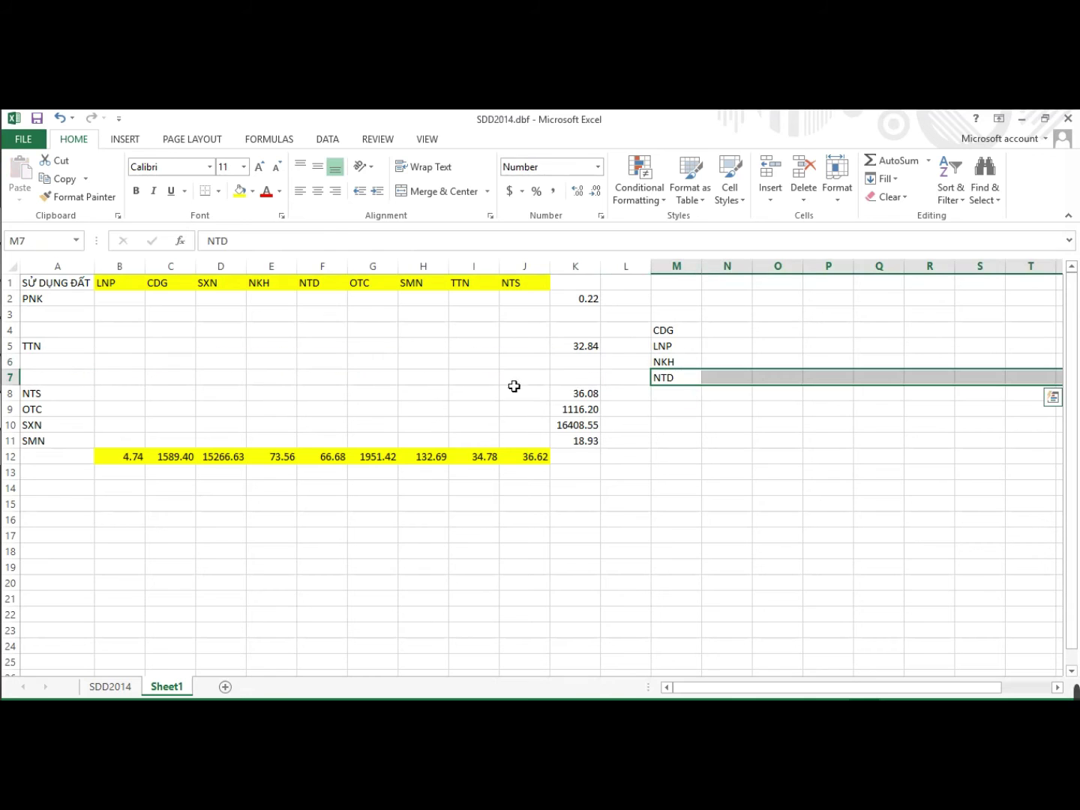
- Move the NTS row A8:K8 to M8 and the OTC row A9:K9 to M9
left_click_drag(60, 393, 598, 394)
key("ctrl+x")
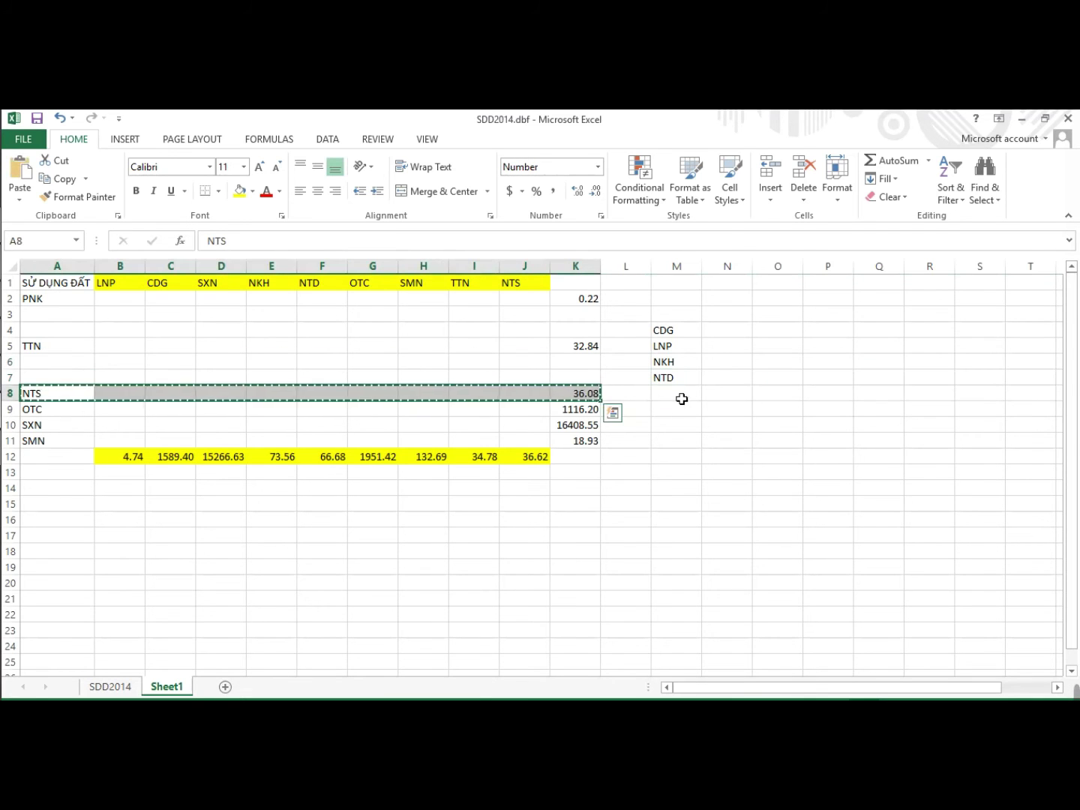
left_click(684, 395)
key("ctrl+v")
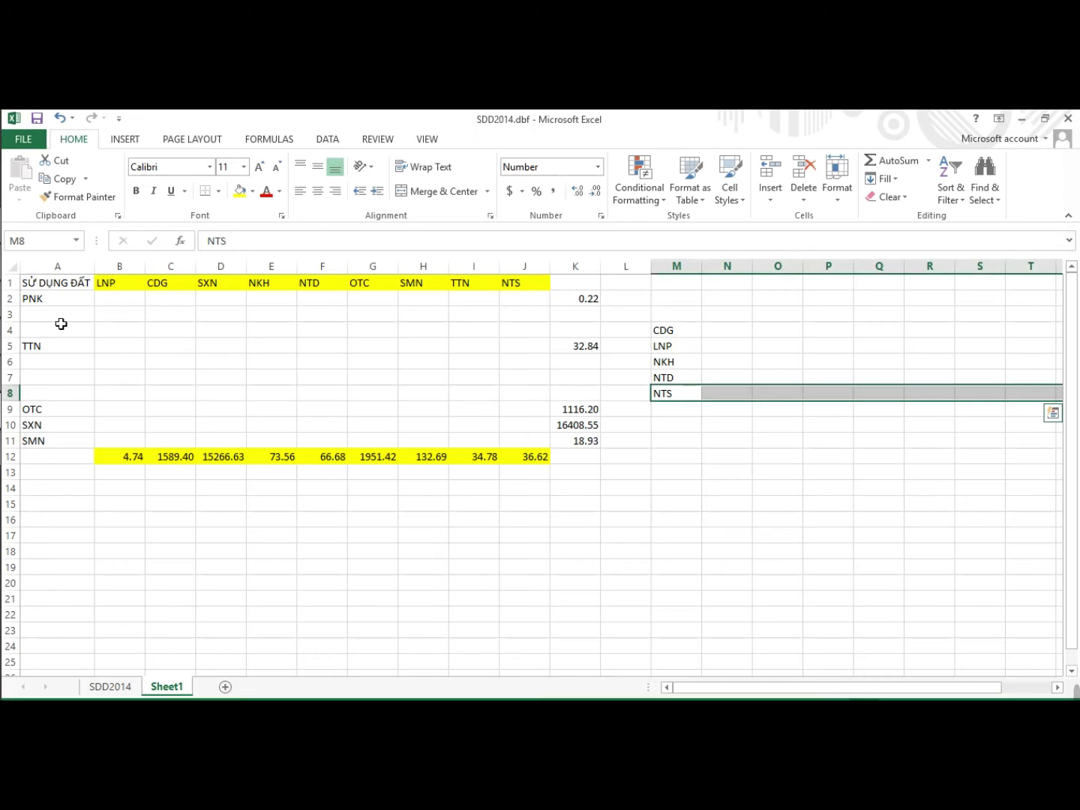
left_click_drag(66, 409, 596, 412)
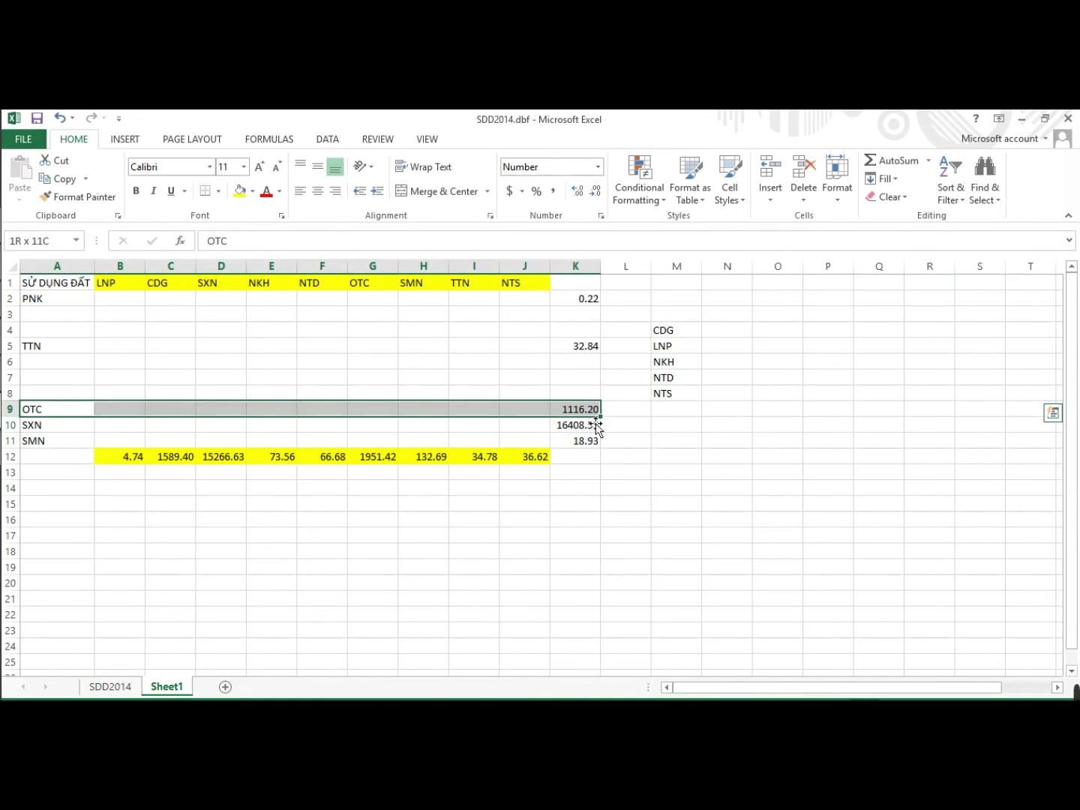
key("ctrl+x")
left_click(667, 412)
key("ctrl+v")
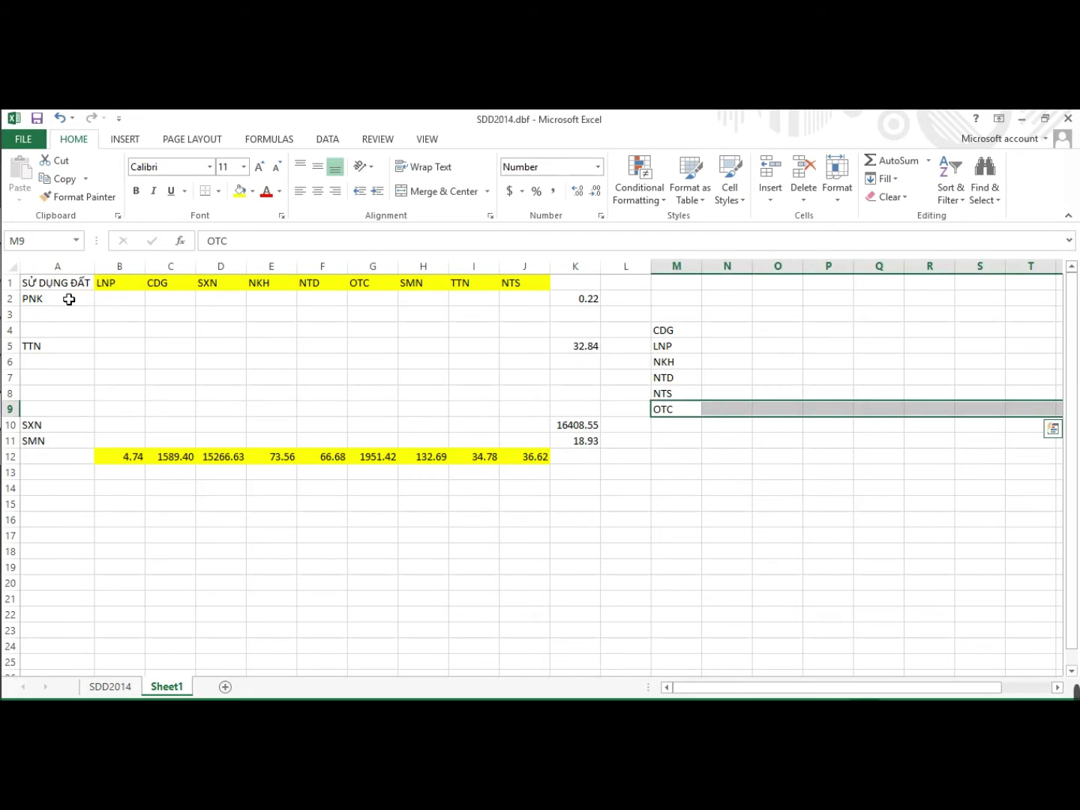
- Move the PNK row A2:K2 to M10 and the SMN row A11:K11 to M11
left_click_drag(68, 299, 586, 301)
key("ctrl+x")
left_click(692, 435)
key("ctrl+v")
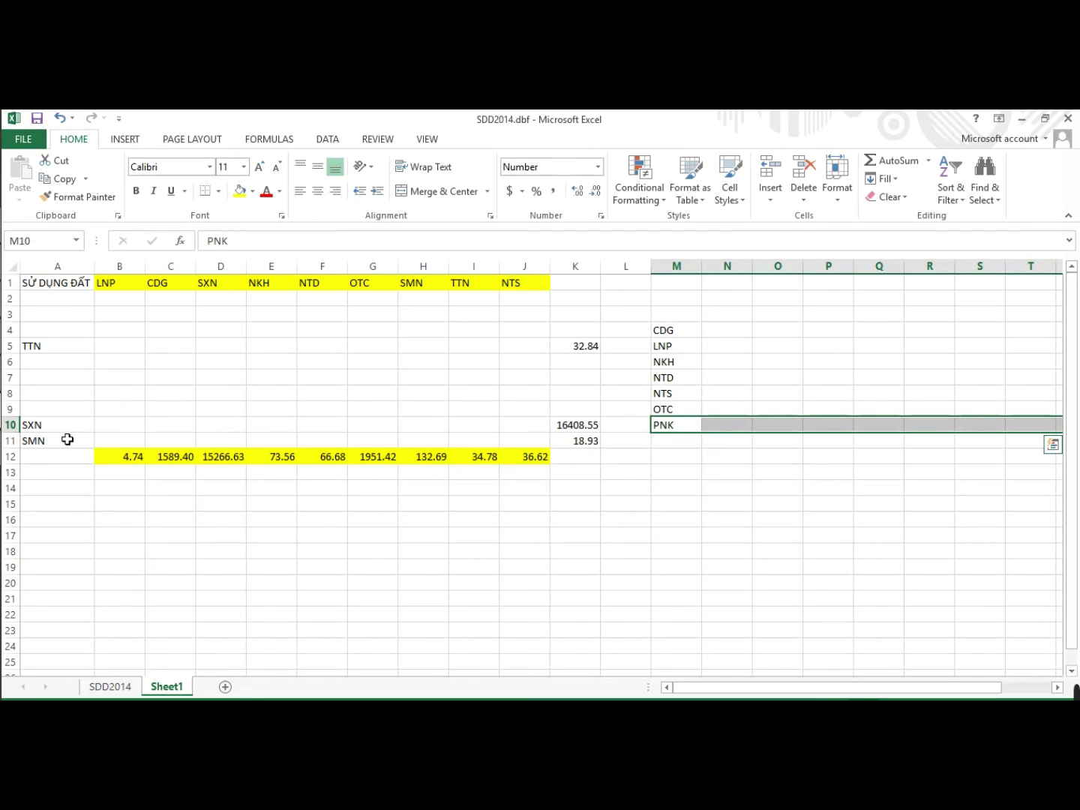
left_click_drag(68, 442, 586, 443)
key("ctrl+x")
left_click(667, 442)
key("ctrl+v")
- Check the last codes in ArcMap's 2010 table and move the SXN row A10:K10 to M12 in Excel
key("alt+Tab")
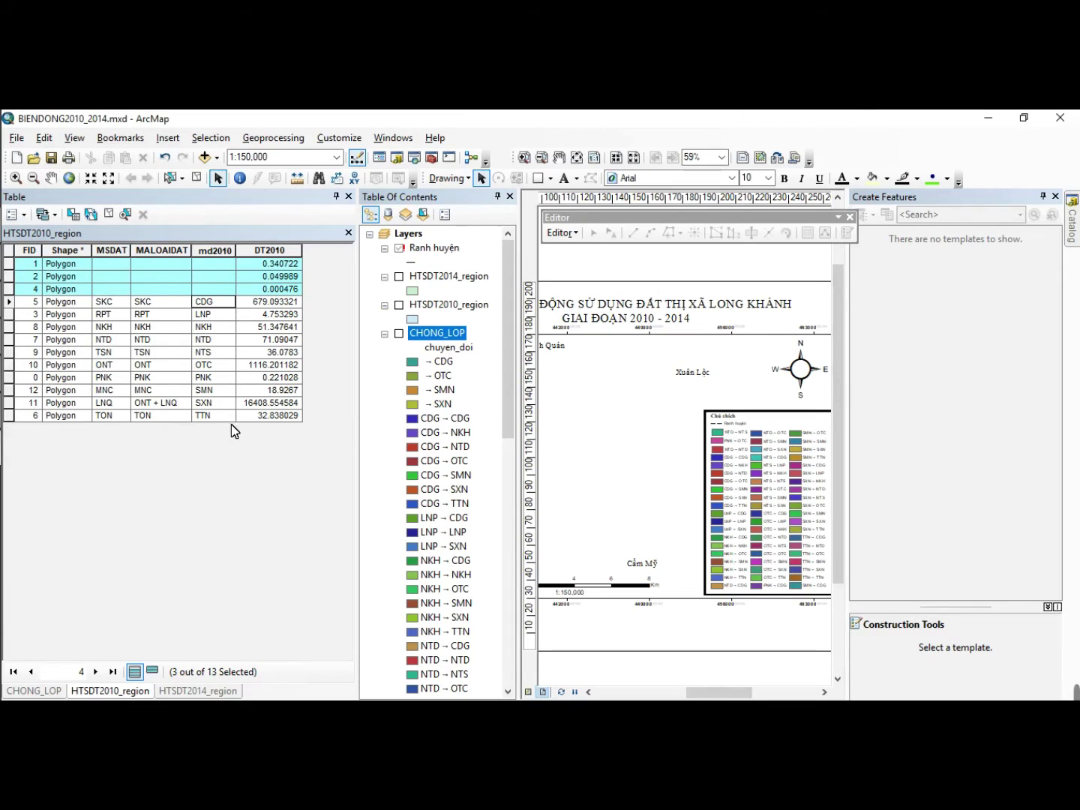
key("alt+Tab")
left_click_drag(65, 424, 597, 424)
key("ctrl+x")
left_click(689, 457)
key("ctrl+v")
- Move the TTN row A5:K5 to the end of the reordered list, starting at M13
left_click_drag(83, 346, 591, 350)
key("ctrl+x")
left_click(683, 473)
key("ctrl+v")
- Switch to Excel and move the reordered 2010 block starting at M4 back to A2
left_click_drag(660, 330, 968, 475)
key("ctrl+x")
left_click_drag(777, 692, 656, 692)
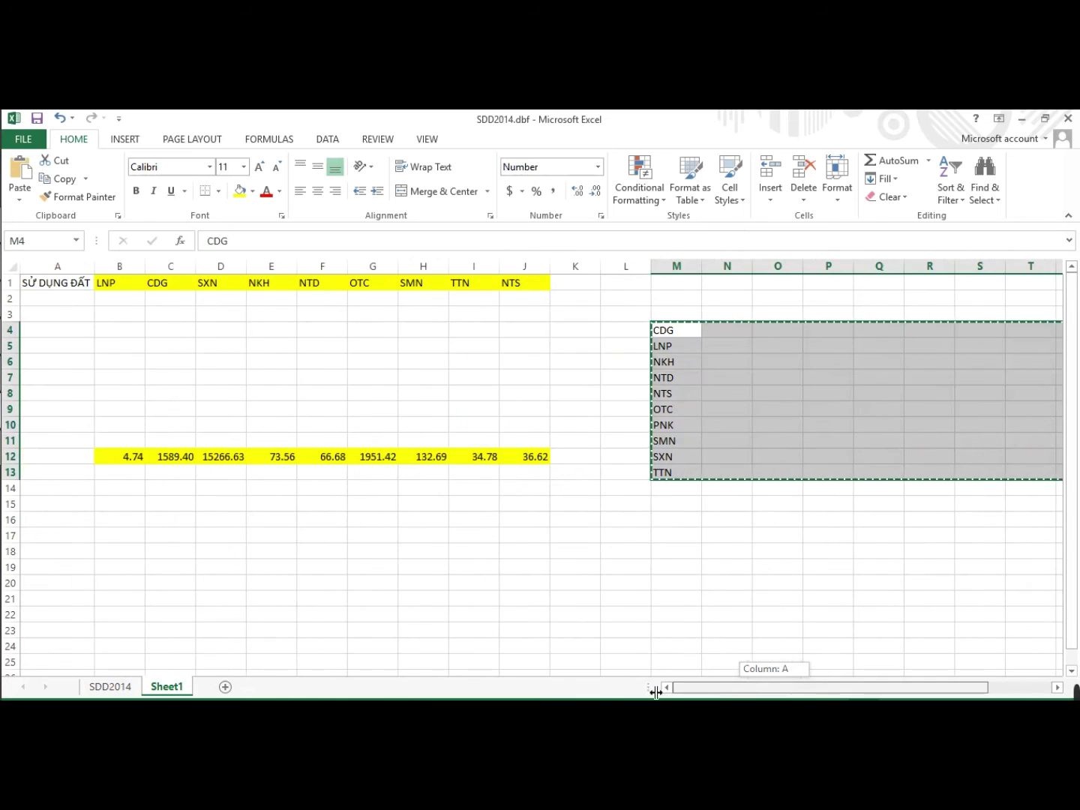
left_click(72, 304)
key("ctrl+v")
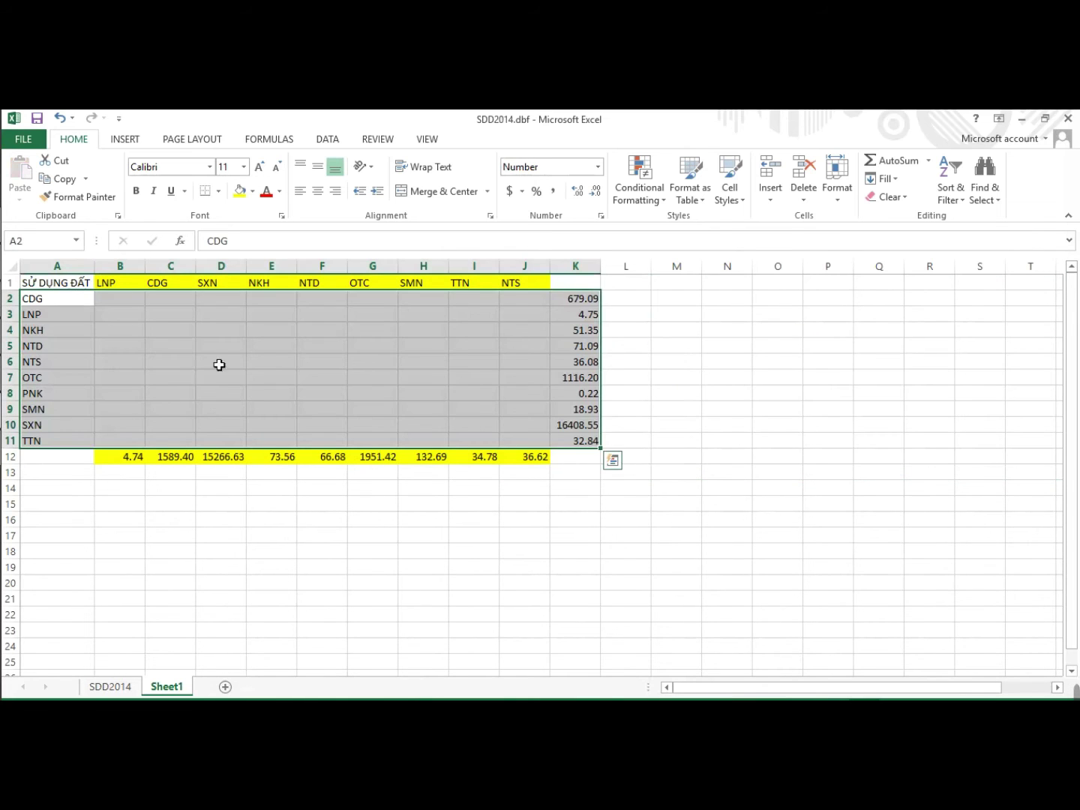
left_click(178, 360)
- Fill the 2010 codes in A2:A11 and the areas in K2:K11 with green, with the area text in black
left_click_drag(67, 299, 87, 442)
left_click(254, 191)
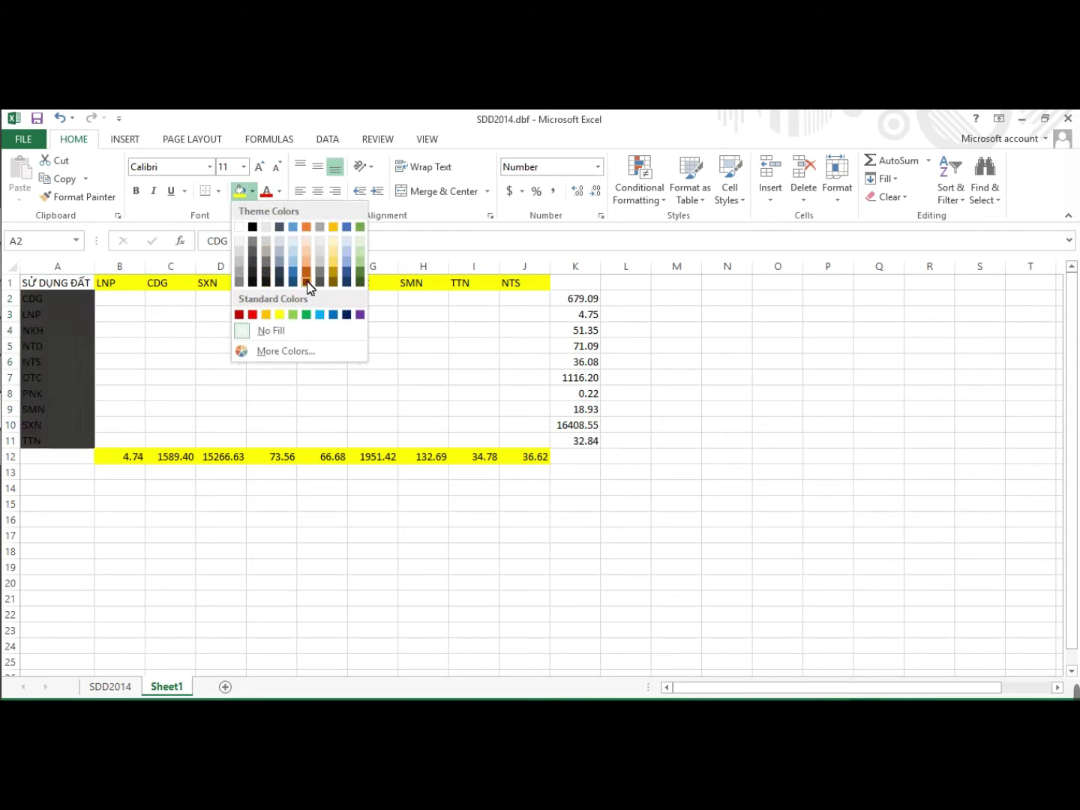
left_click(362, 232)
left_click_drag(583, 304, 585, 442)
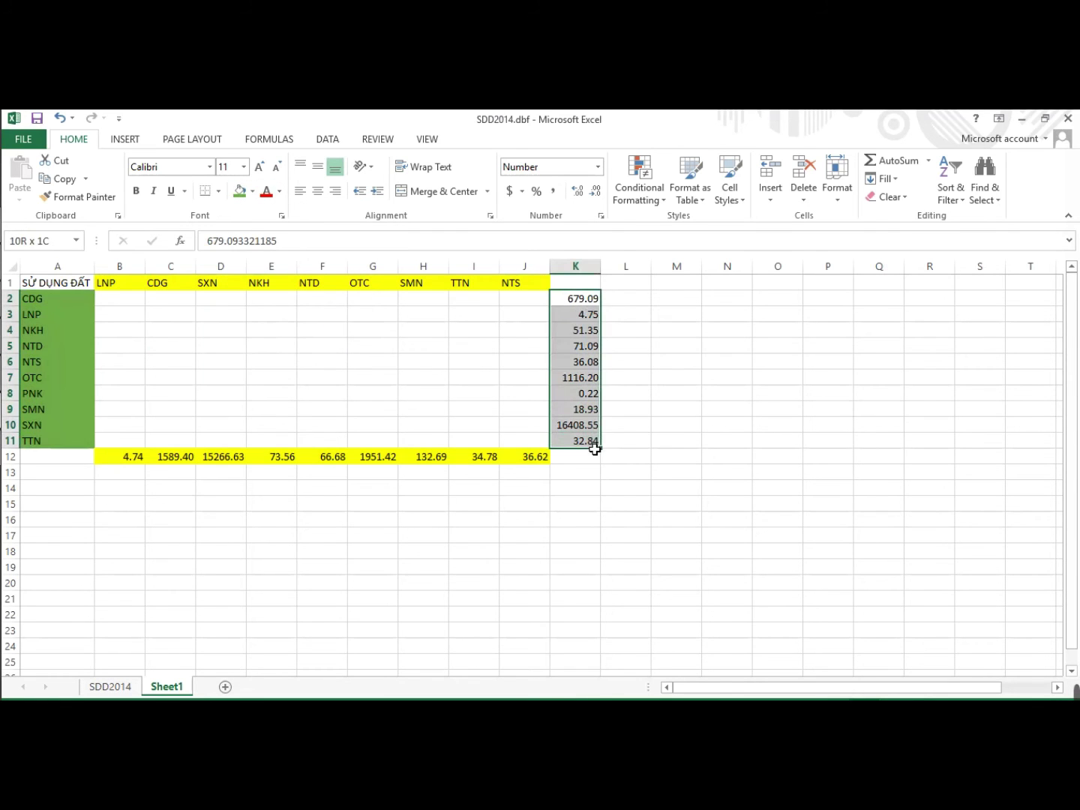
left_click(266, 192)
left_click(242, 193)
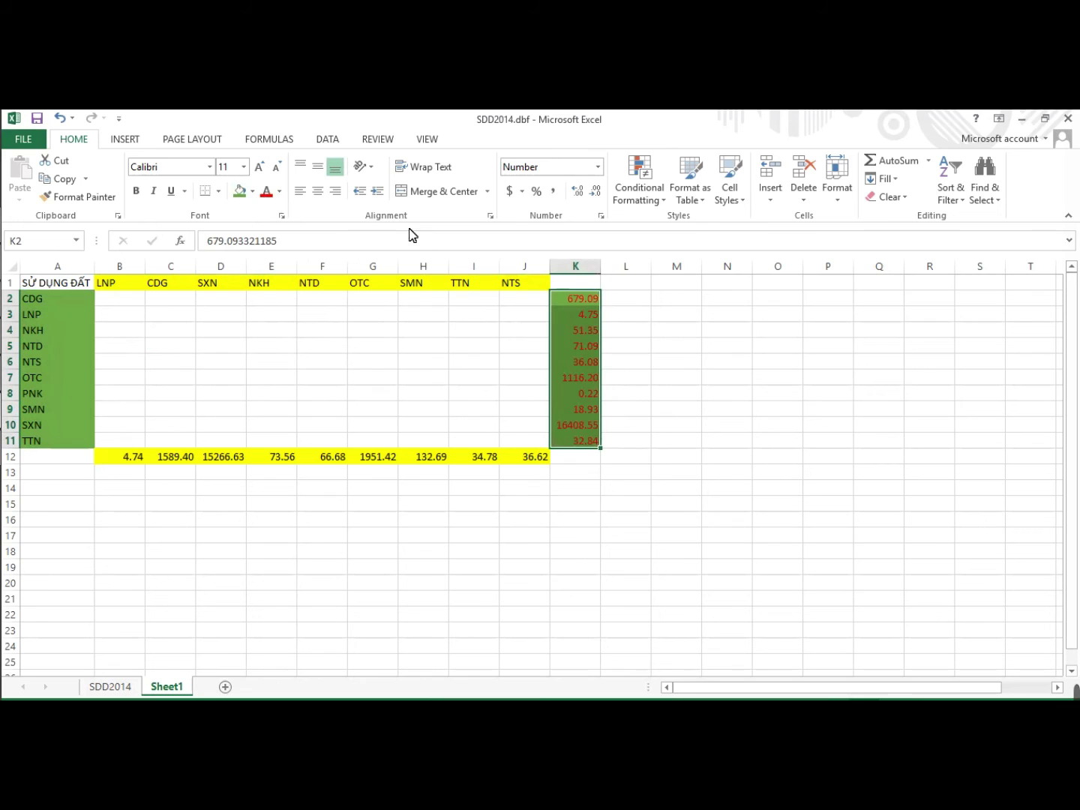
left_click(280, 192)
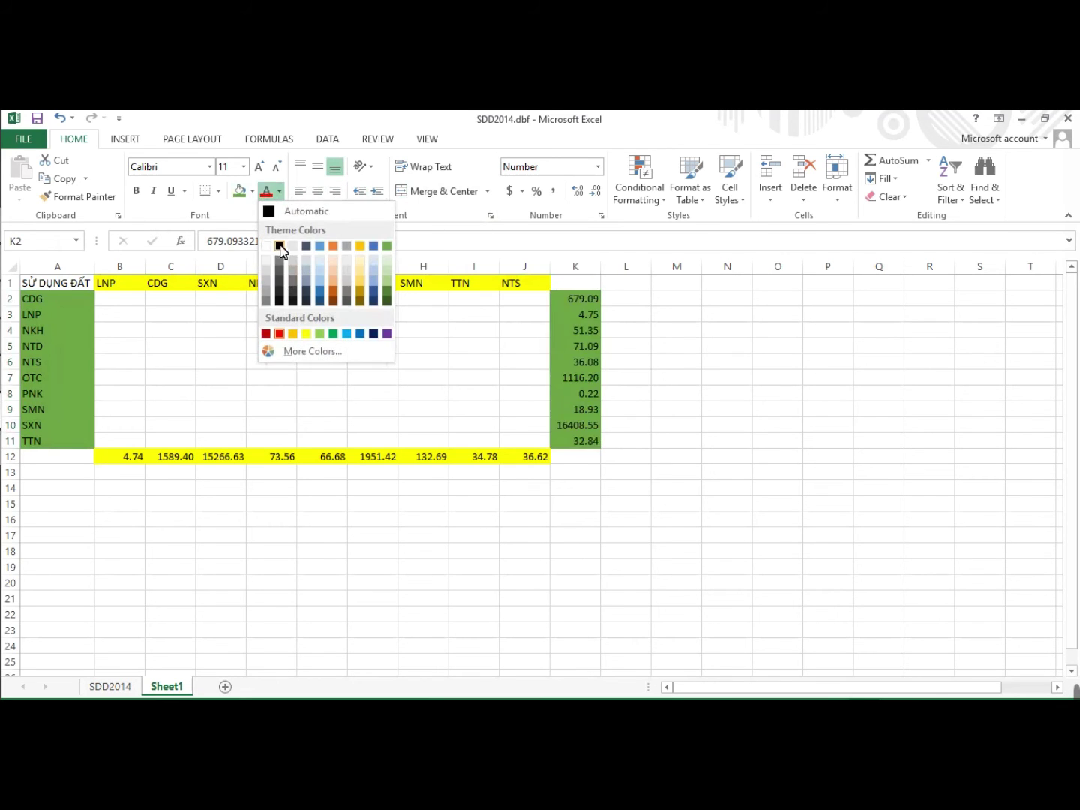
left_click(277, 243)
left_click(170, 330)
- Right-align the codes in A2:A11 and make the SỬ DỤNG ĐẤT heading in A1 bold
left_click_drag(75, 299, 79, 439)
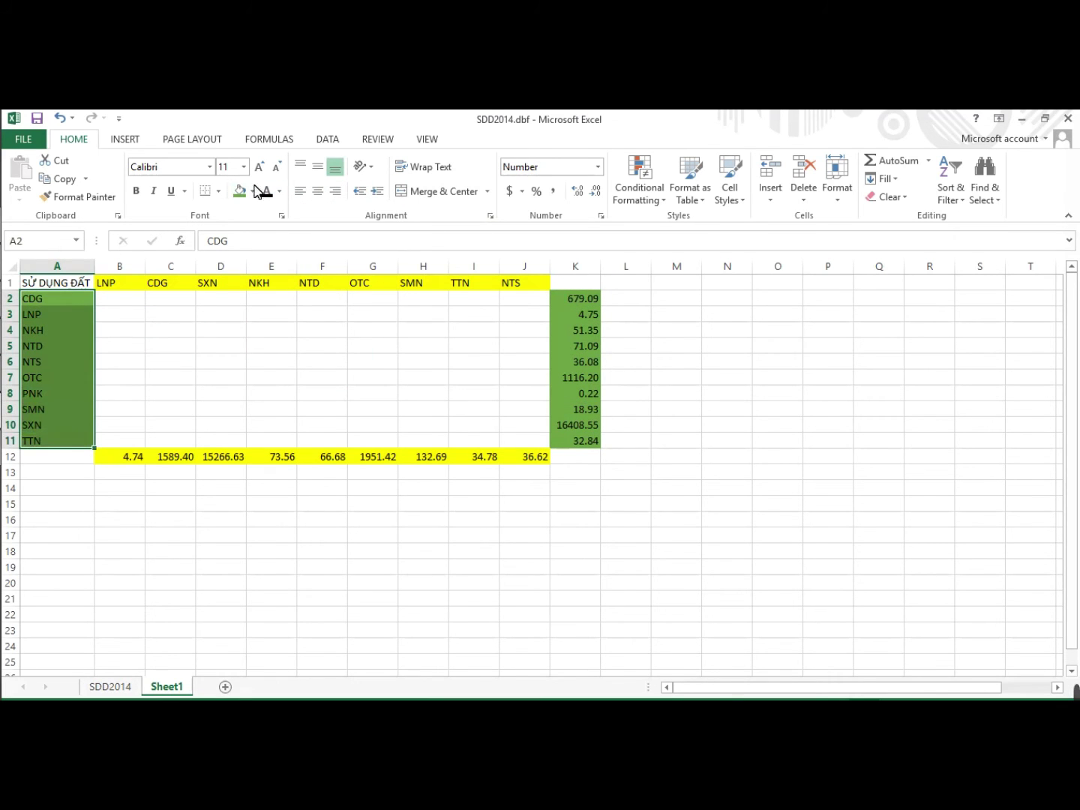
left_click(336, 193)
left_click(272, 345)
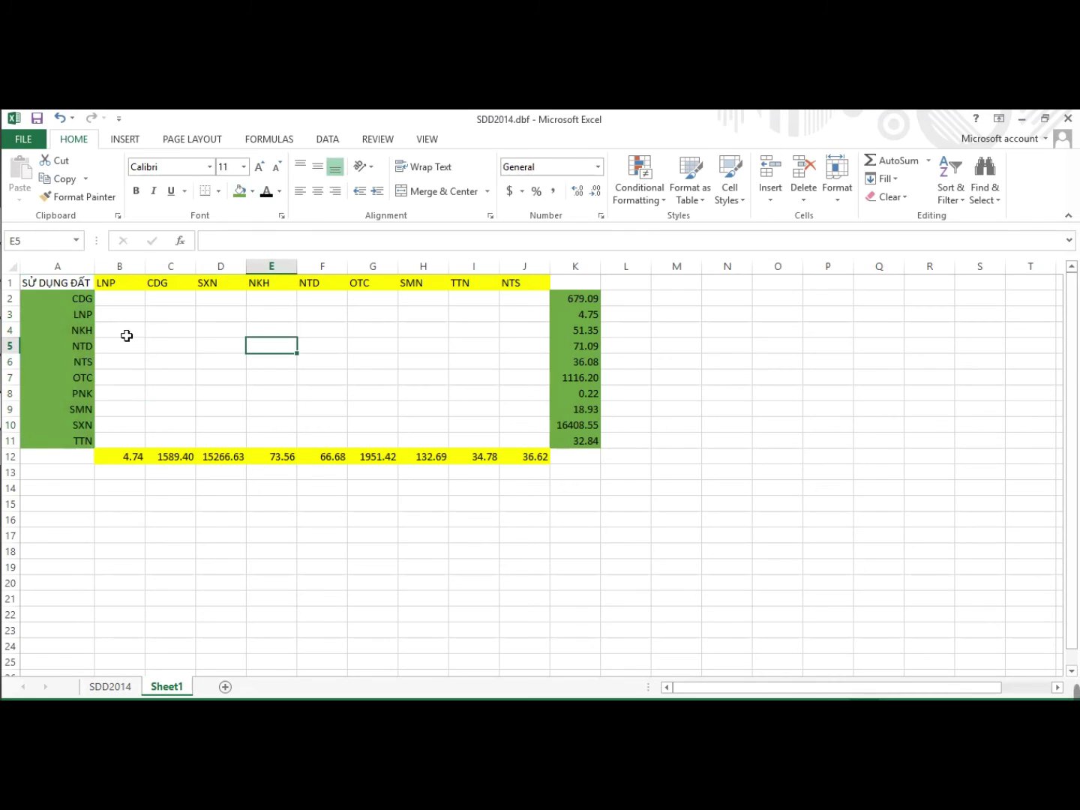
left_click(81, 287)
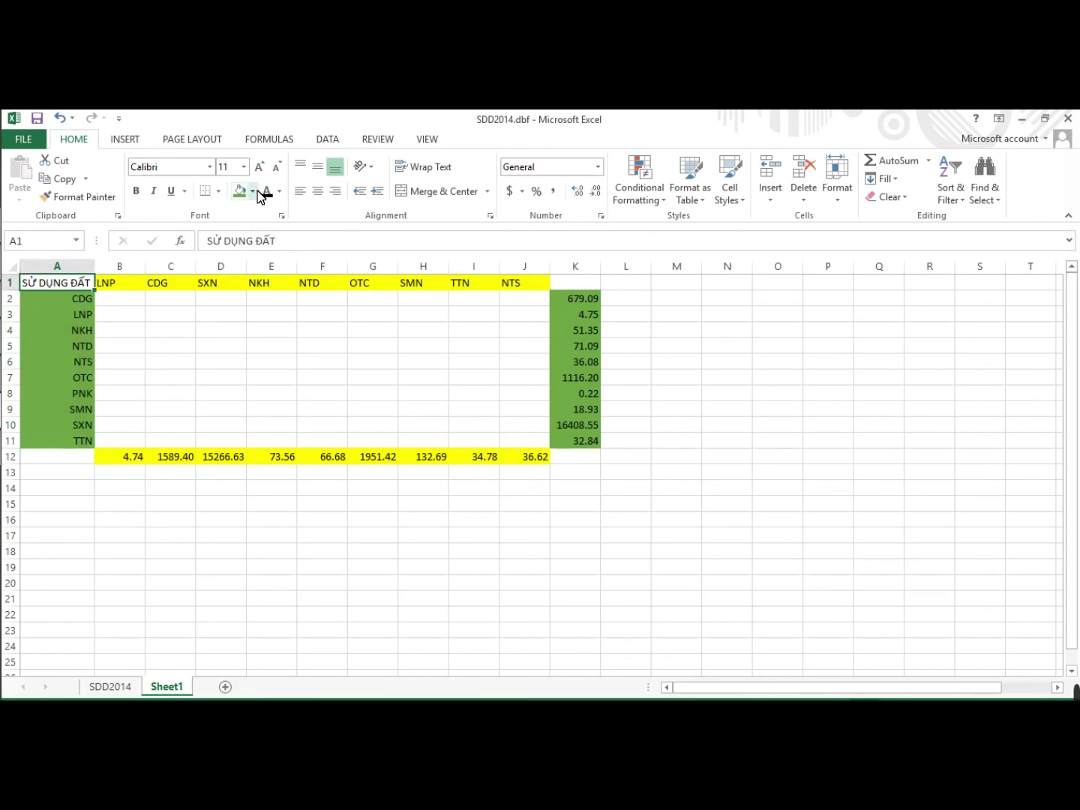
left_click(137, 192)
left_click(219, 362)
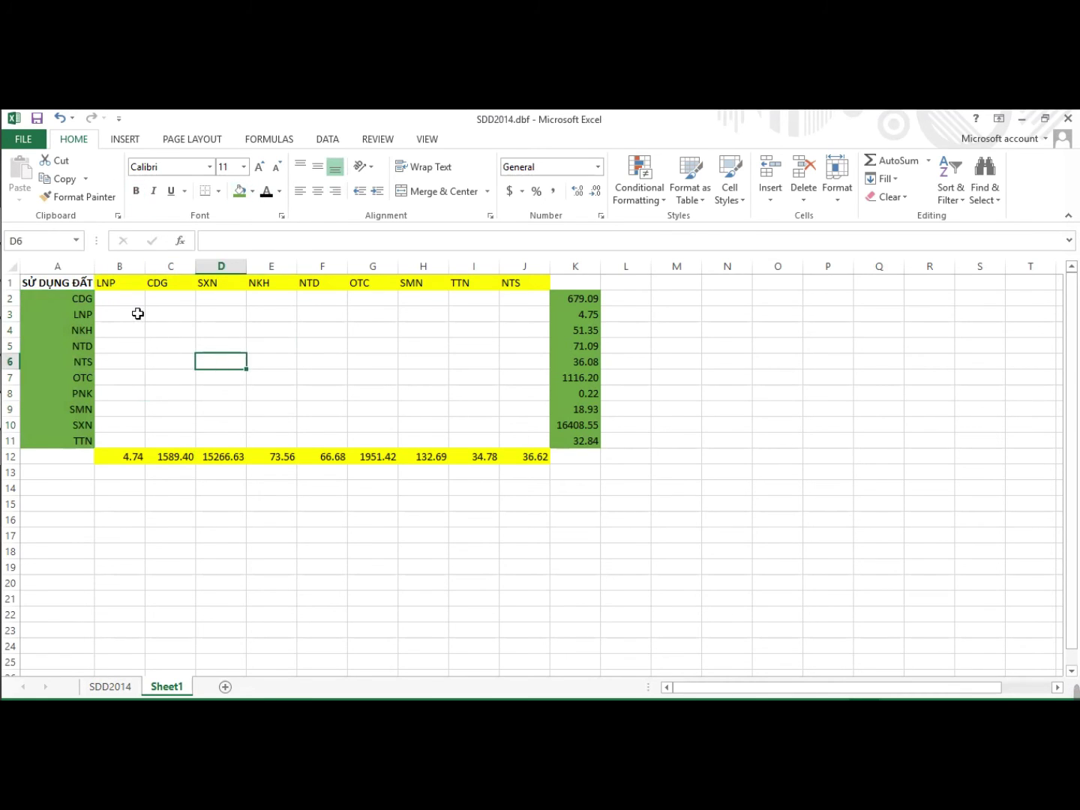
- Move the CDG column C1:C12 to M1 as the first of the reordered 2014 columns
left_click_drag(171, 291, 192, 454)
key("ctrl+c")
left_click(645, 284)
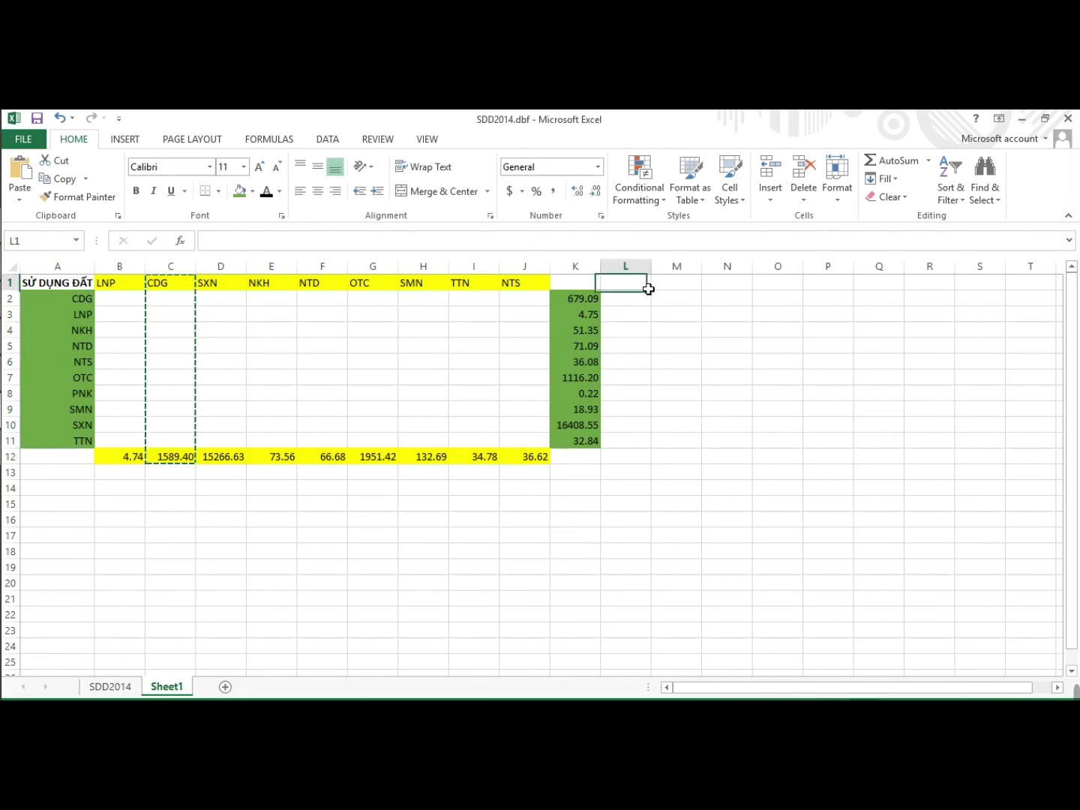
left_click(683, 287)
key("ctrl+v")
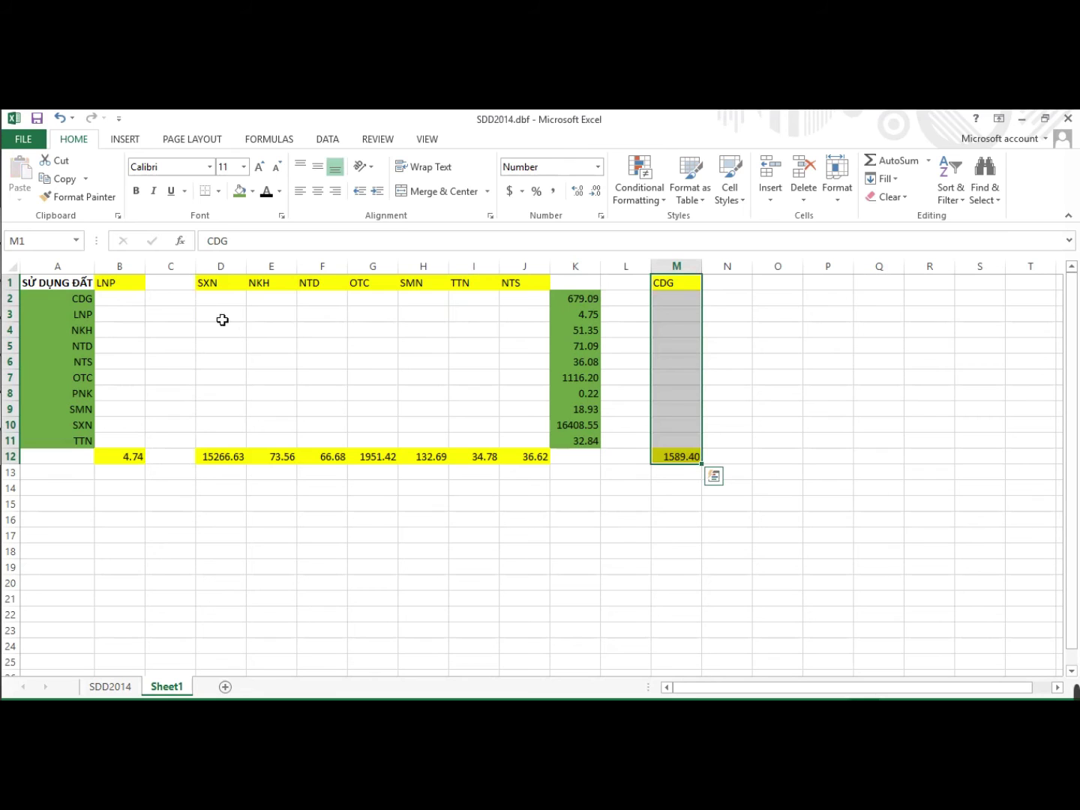
- Move the LNP column B1:B12 to N1, beside the CDG column
left_click_drag(122, 285, 142, 456)
key("ctrl+x")
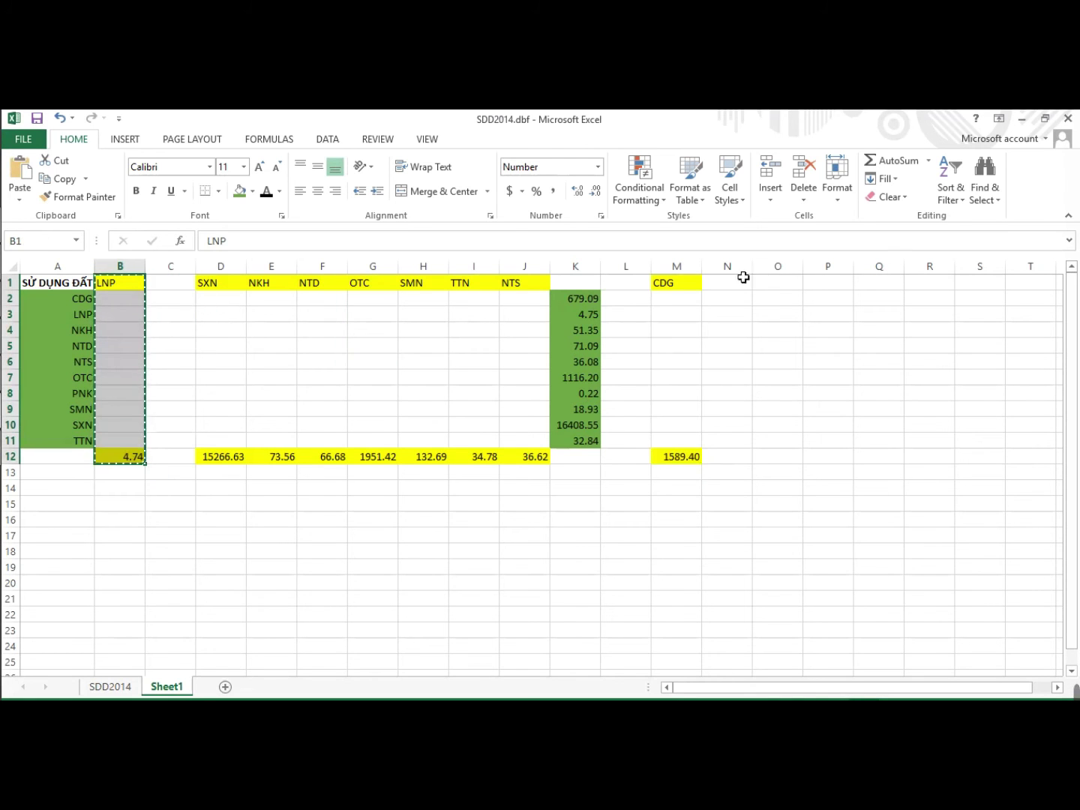
key("ctrl+q")
left_click(724, 292)
key("ctrl+v")
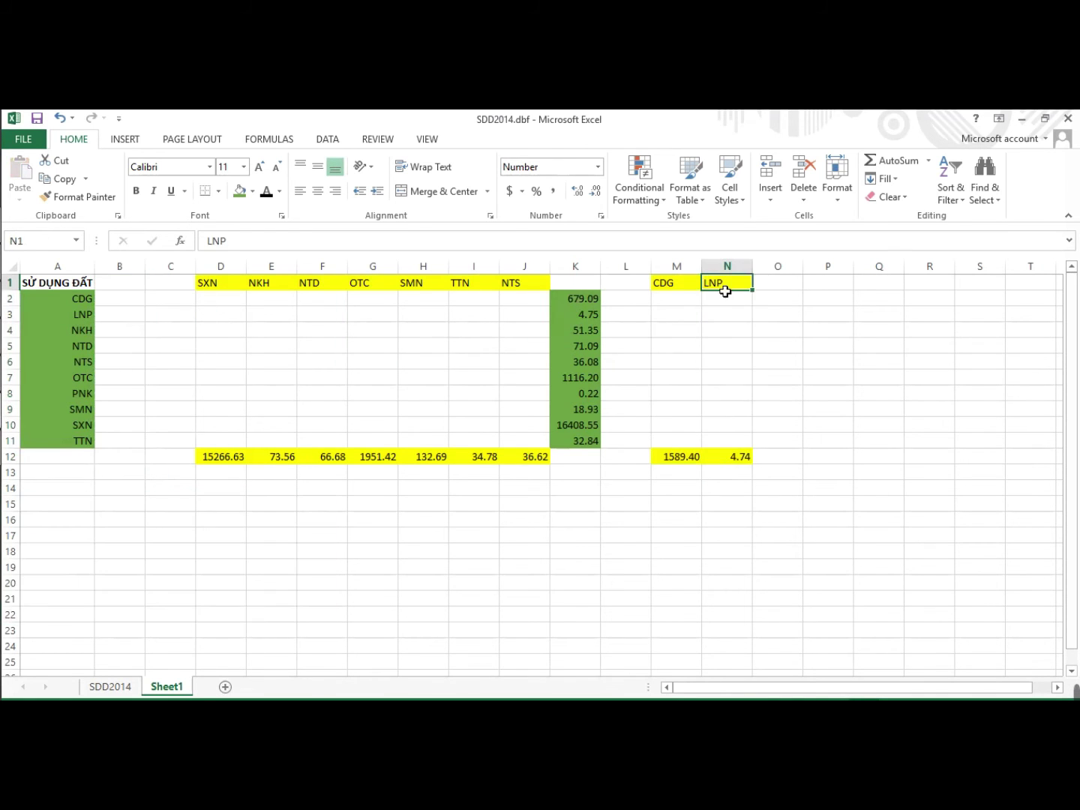
left_click(754, 339)
- Move the NKH column E1:E12 to O1 and the NTD column F1:F12 to P1
left_click_drag(276, 289, 278, 456)
key("ctrl+x")
left_click(778, 284)
key("ctrl+v")
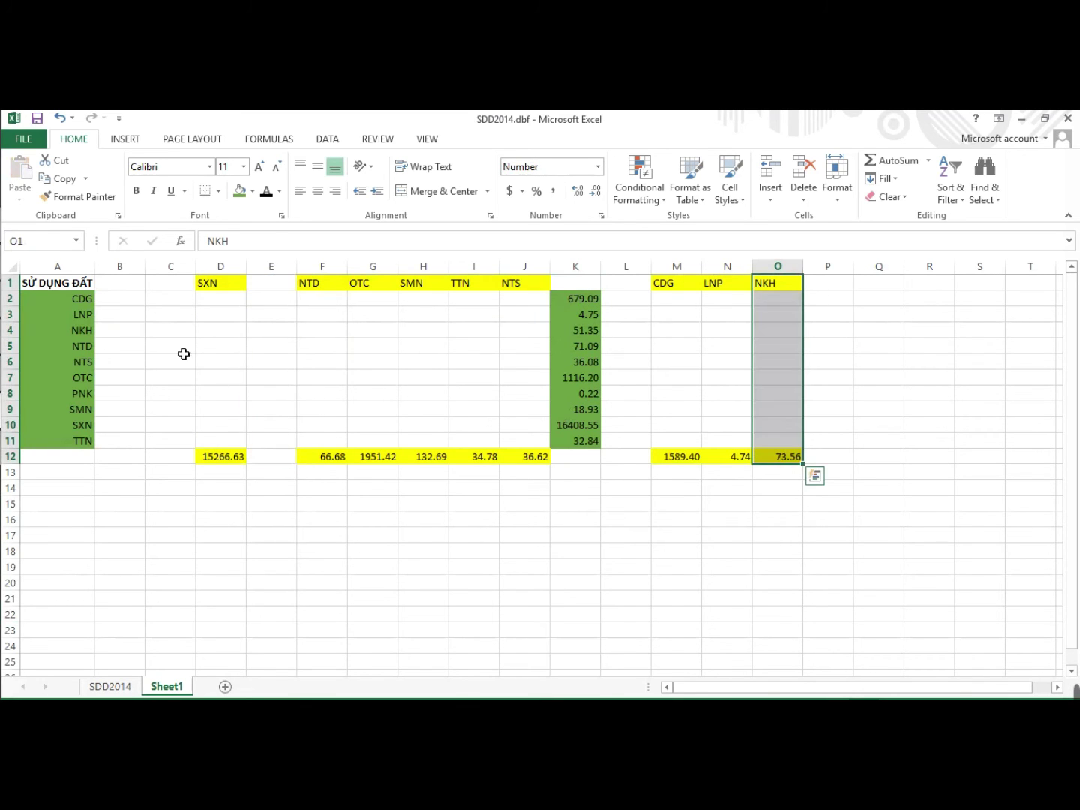
left_click_drag(329, 293, 296, 453)
key("ctrl+x")
left_click(826, 286)
key("ctrl+v")
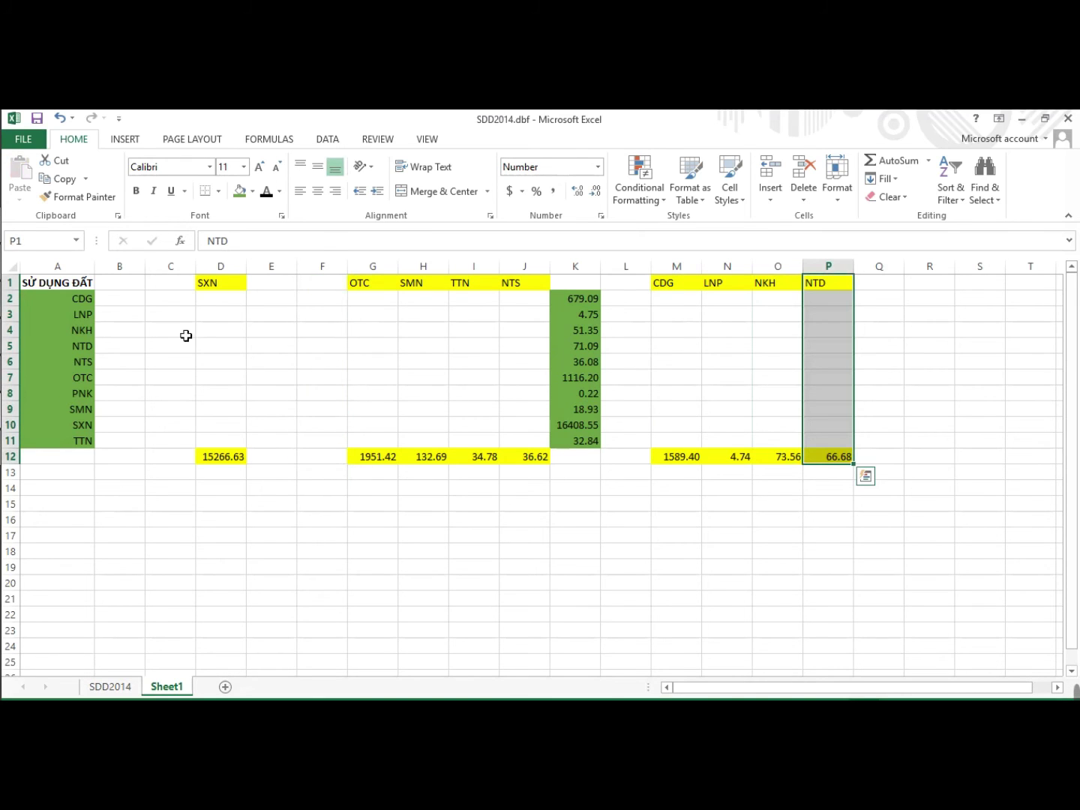
- Move the NTS column J1:J12 to Q1 and the OTC and SMN columns G1:H12 to R1
left_click_drag(517, 287, 544, 457)
key("ctrl+x")
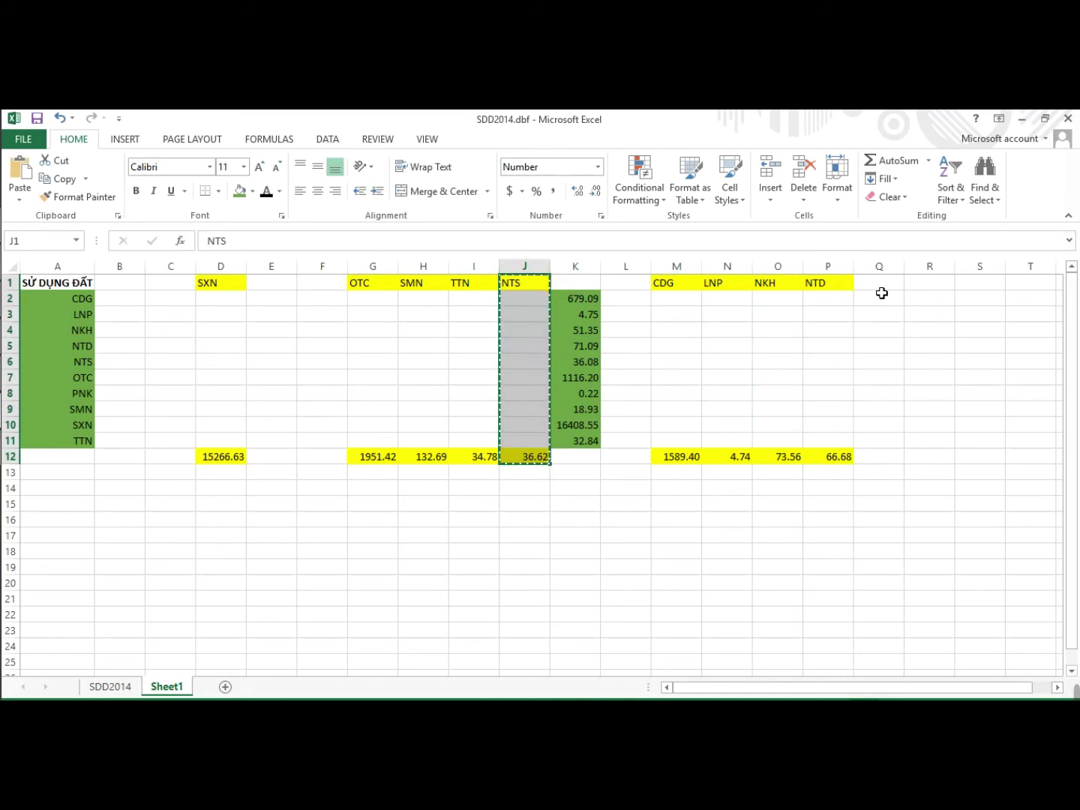
left_click(877, 286)
key("ctrl+v")
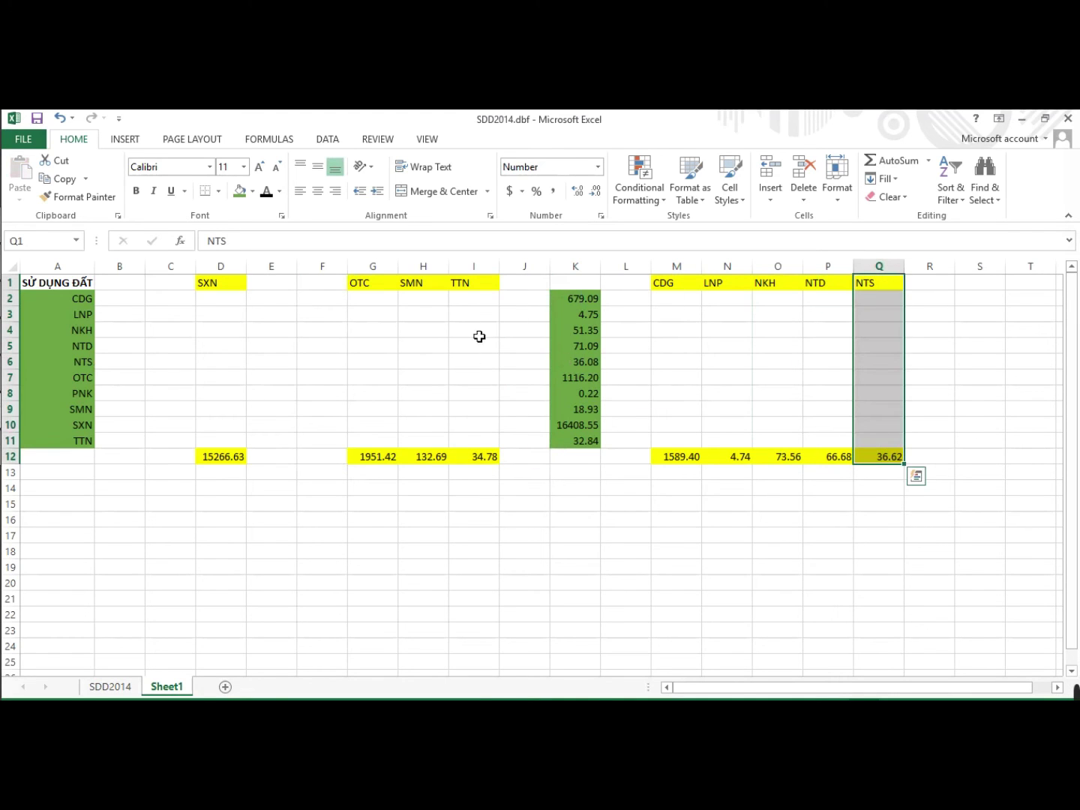
left_click_drag(371, 289, 422, 459)
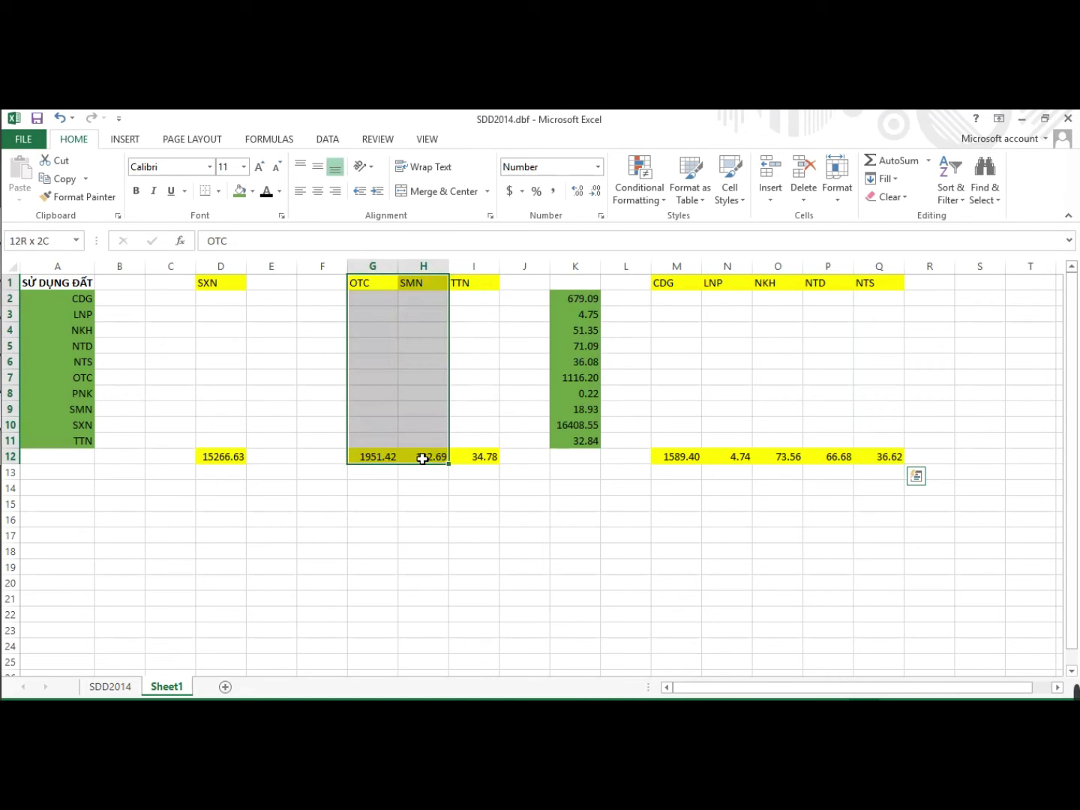
key("ctrl+x")
left_click(930, 283)
key("ctrl+v")
- Move the SXN column D1:D12 to T1 and the TTN column I1:I12 to U1
left_click_drag(239, 285, 241, 459)
key("ctrl+x")
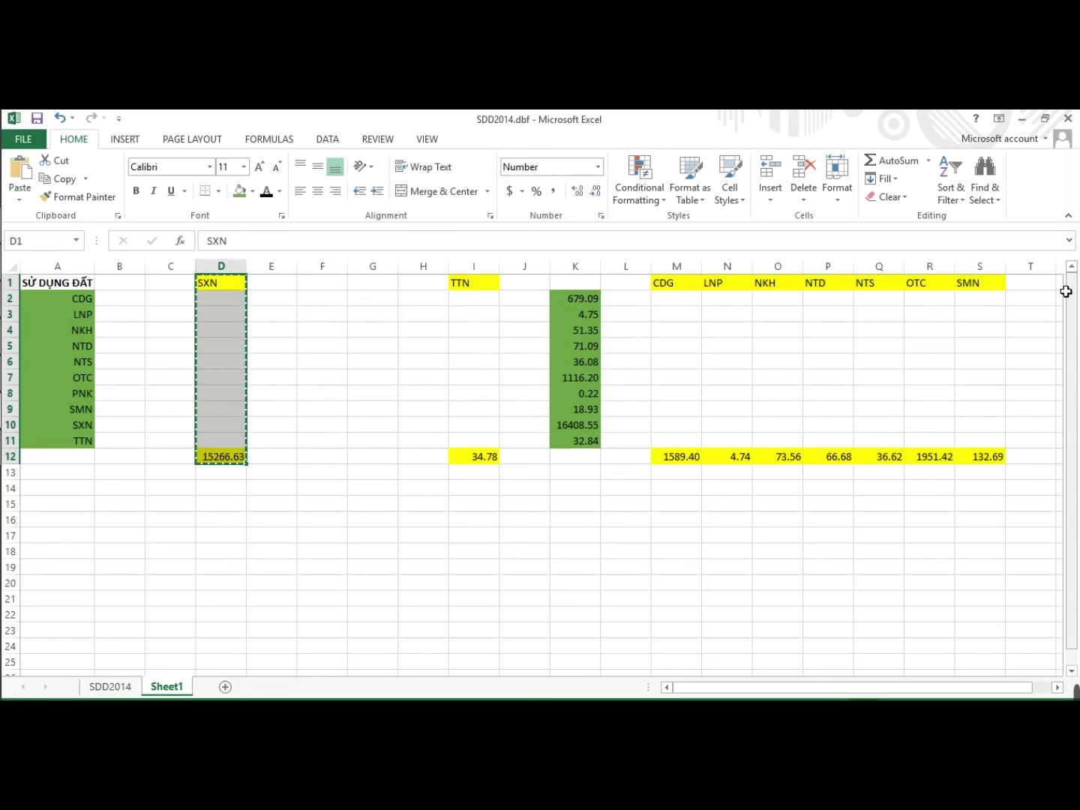
left_click(1031, 283)
key("ctrl+v")
left_click_drag(474, 283, 484, 463)
key("ctrl+x")
left_click_drag(912, 685, 944, 691)
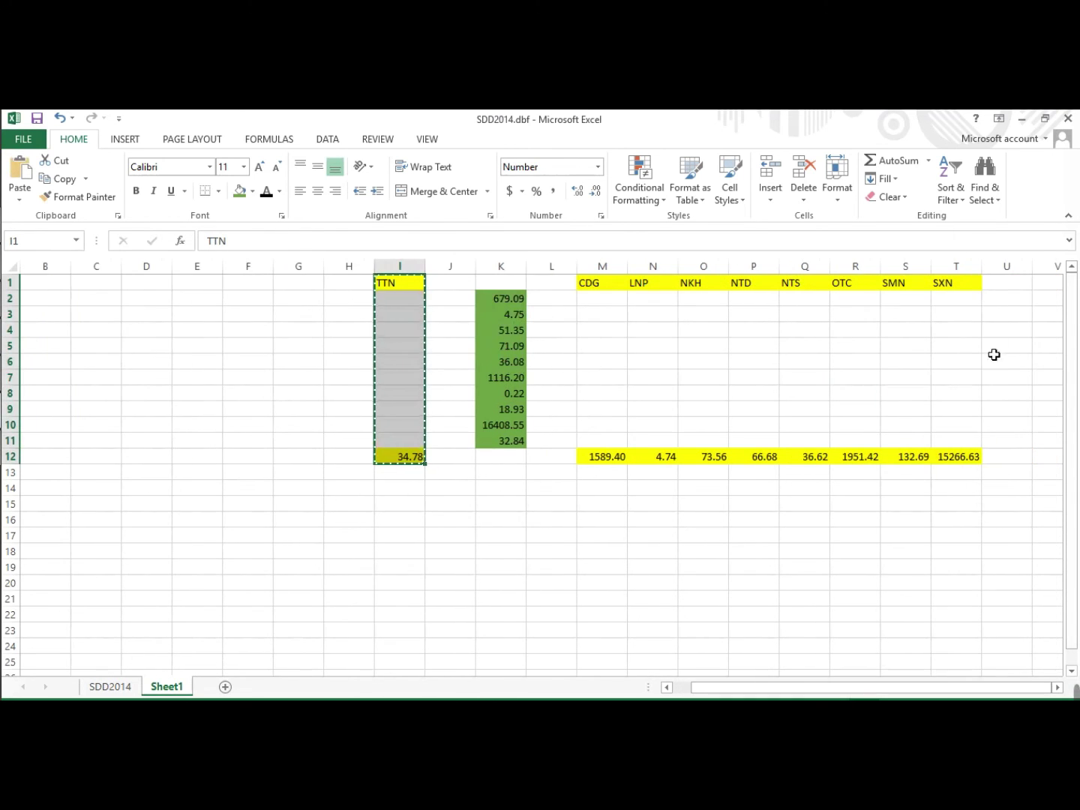
left_click(1011, 286)
key("ctrl+v")
left_click(769, 519)
- Move the reordered 2014 block M1:U12 back into the matrix, starting at B1
left_click_drag(612, 282, 1003, 456)
key("ctrl+x")
left_click_drag(821, 687, 747, 690)
left_click(138, 287)
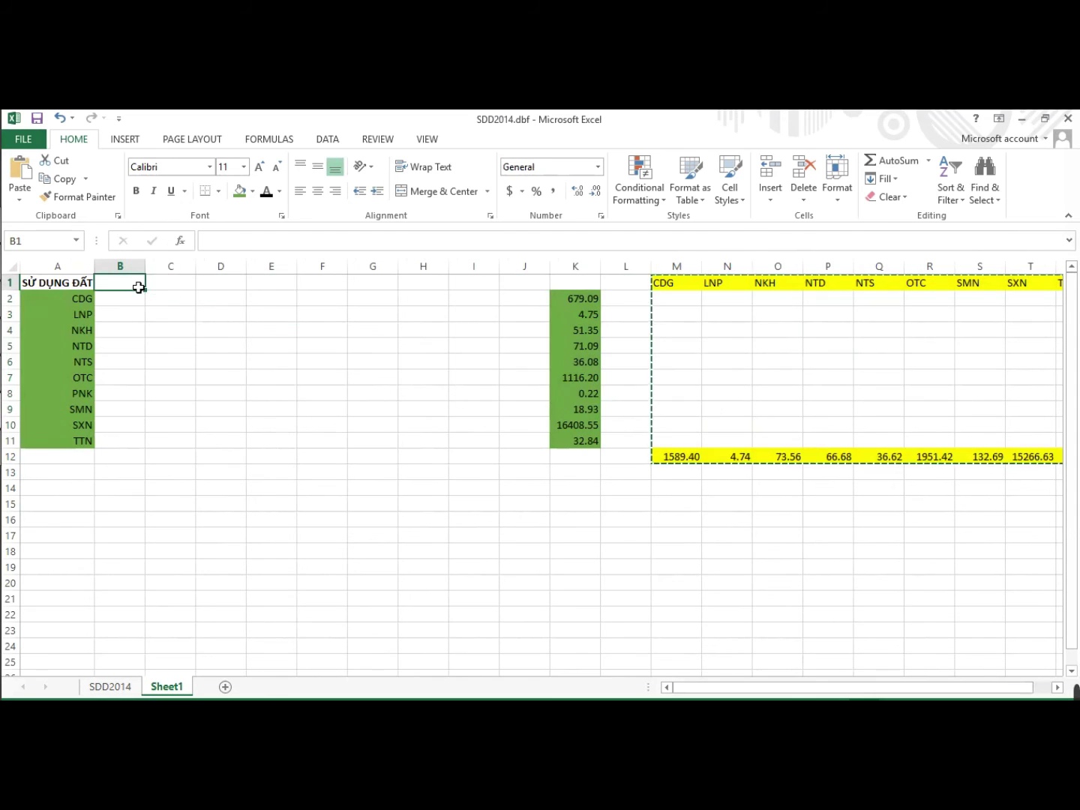
key("ctrl+v")
left_click(381, 537)
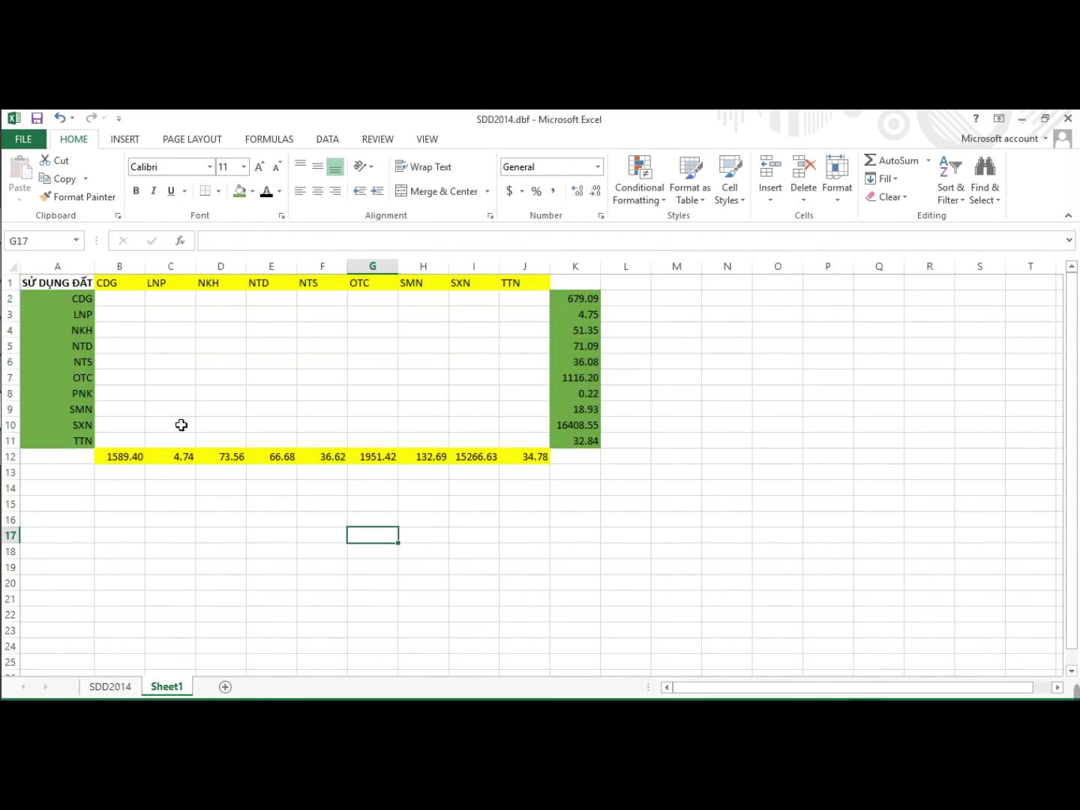
left_click(171, 346)
- Label the 2014 area row by entering "DT 2014" in A12
left_click(75, 459)
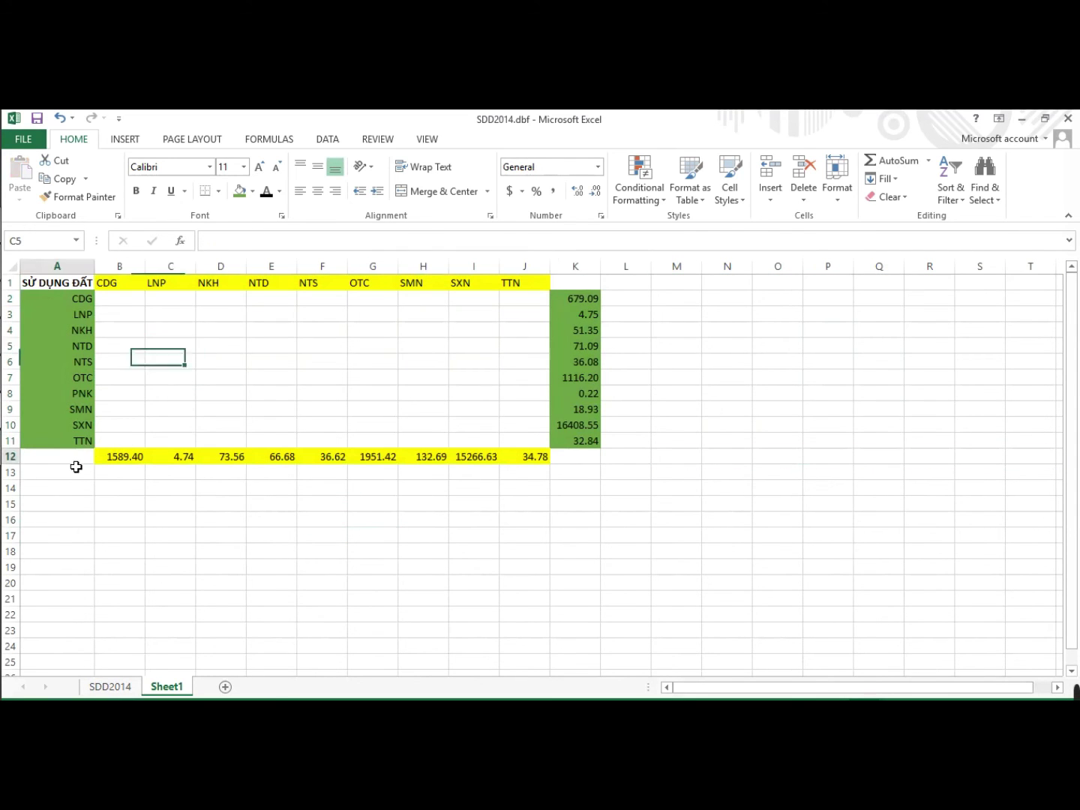
type("d")
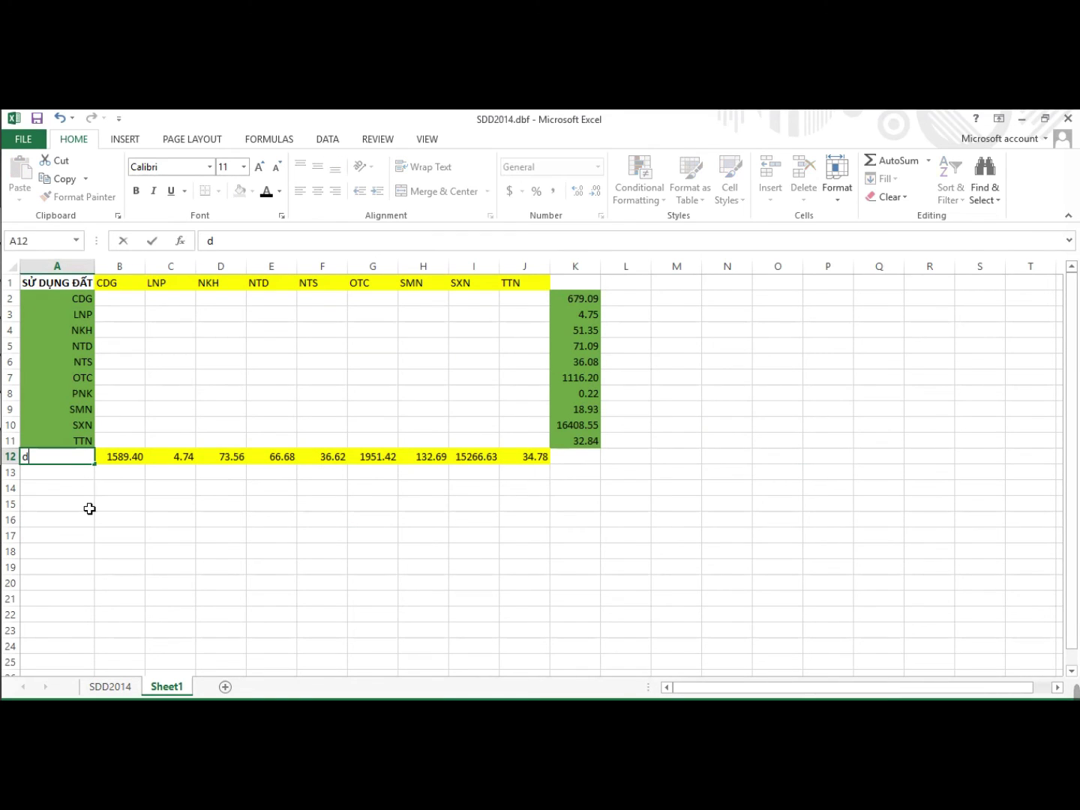
key("BackSpace")
type("DT 2014")
left_click(128, 494)
- Format the DT 2014 label in A12 with yellow fill, red font and centred alignment
left_click(77, 458)
left_click(253, 191)
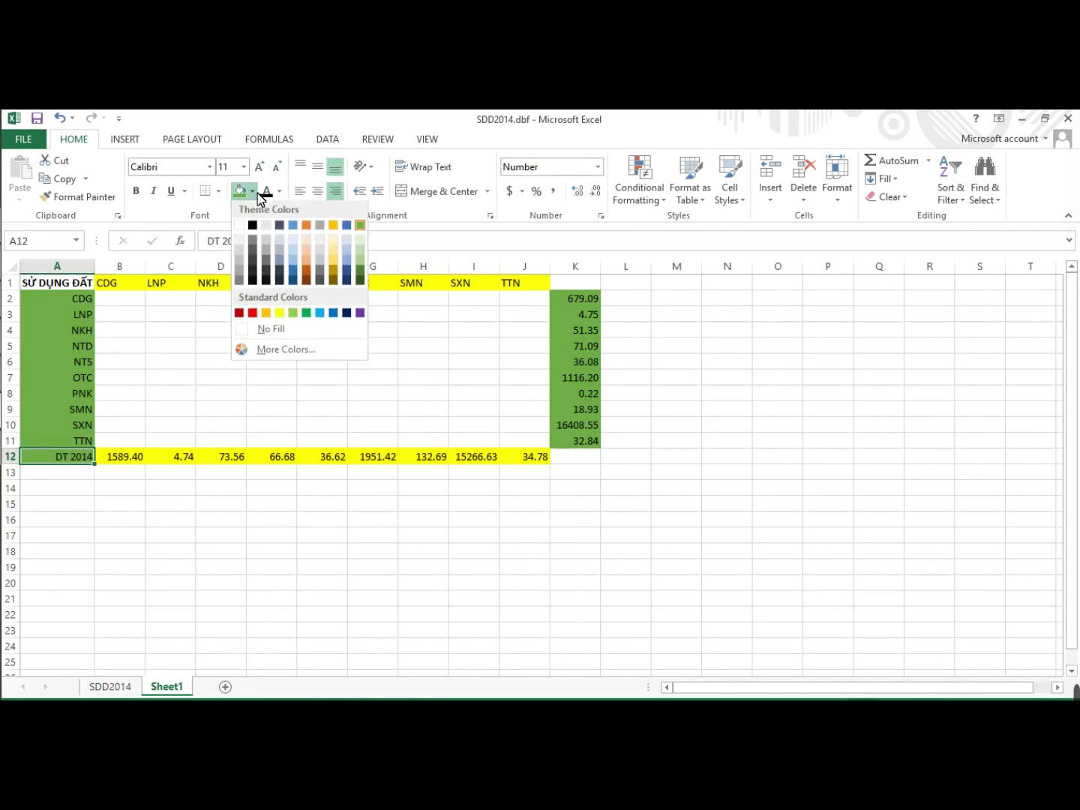
left_click(277, 316)
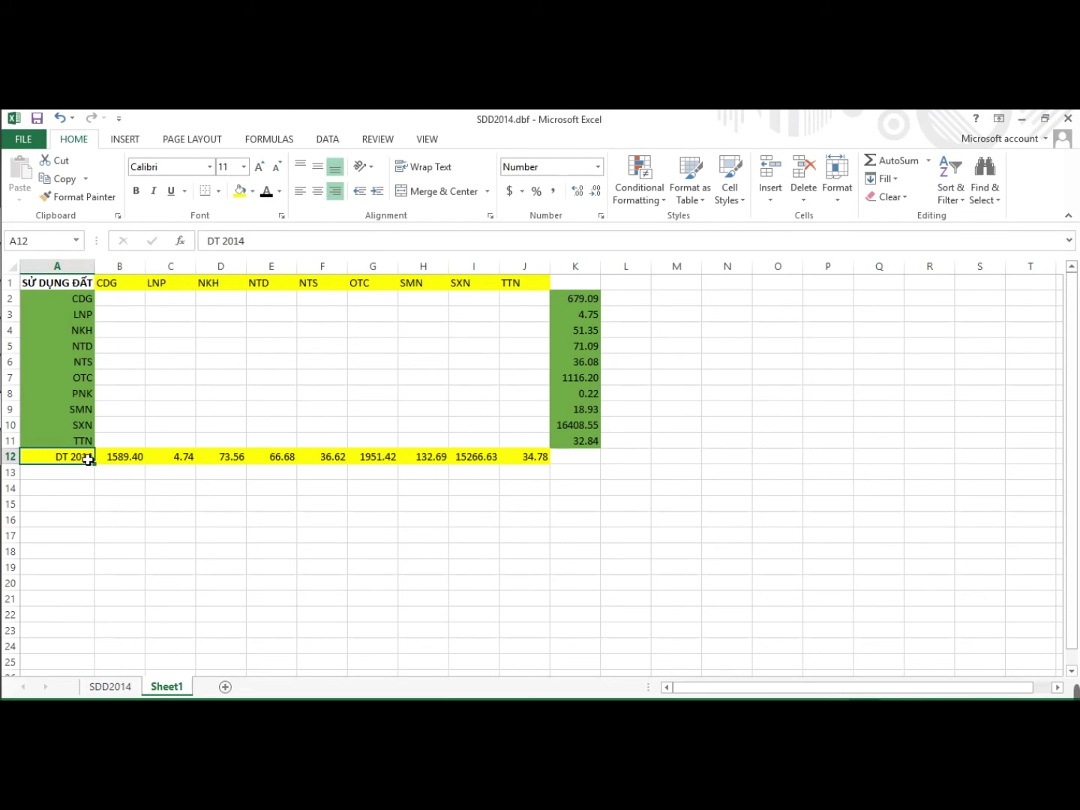
left_click(279, 192)
left_click(278, 331)
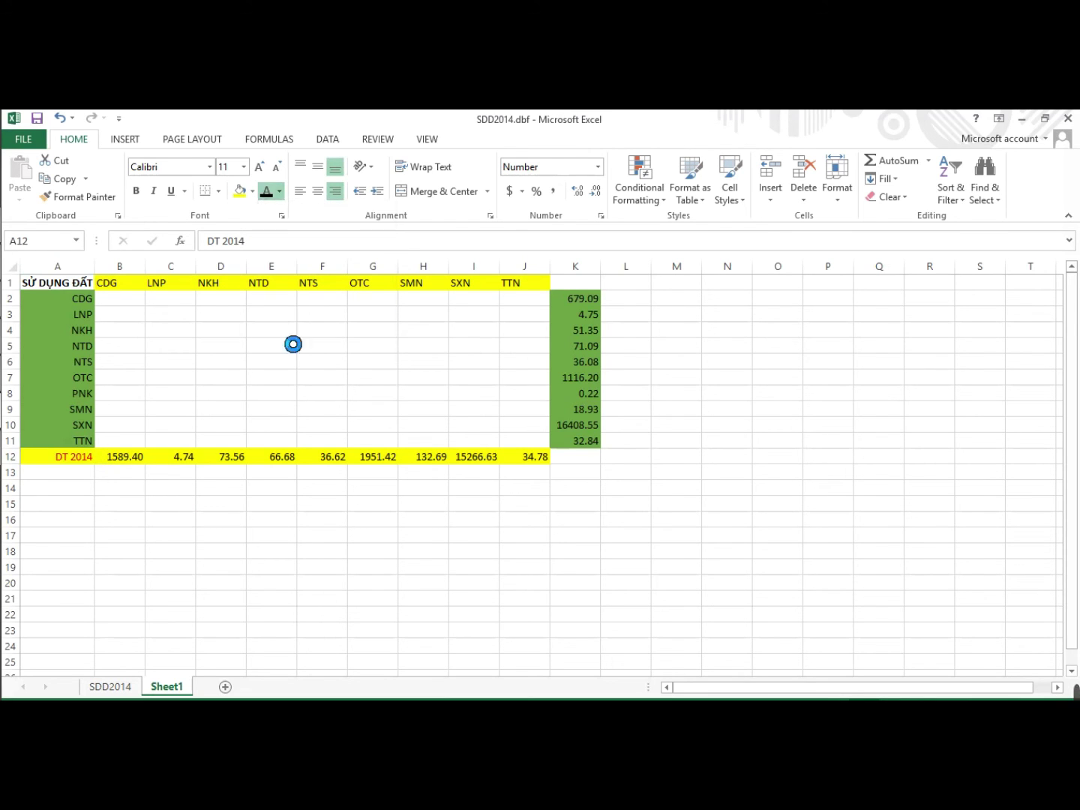
left_click(318, 192)
left_click(314, 374)
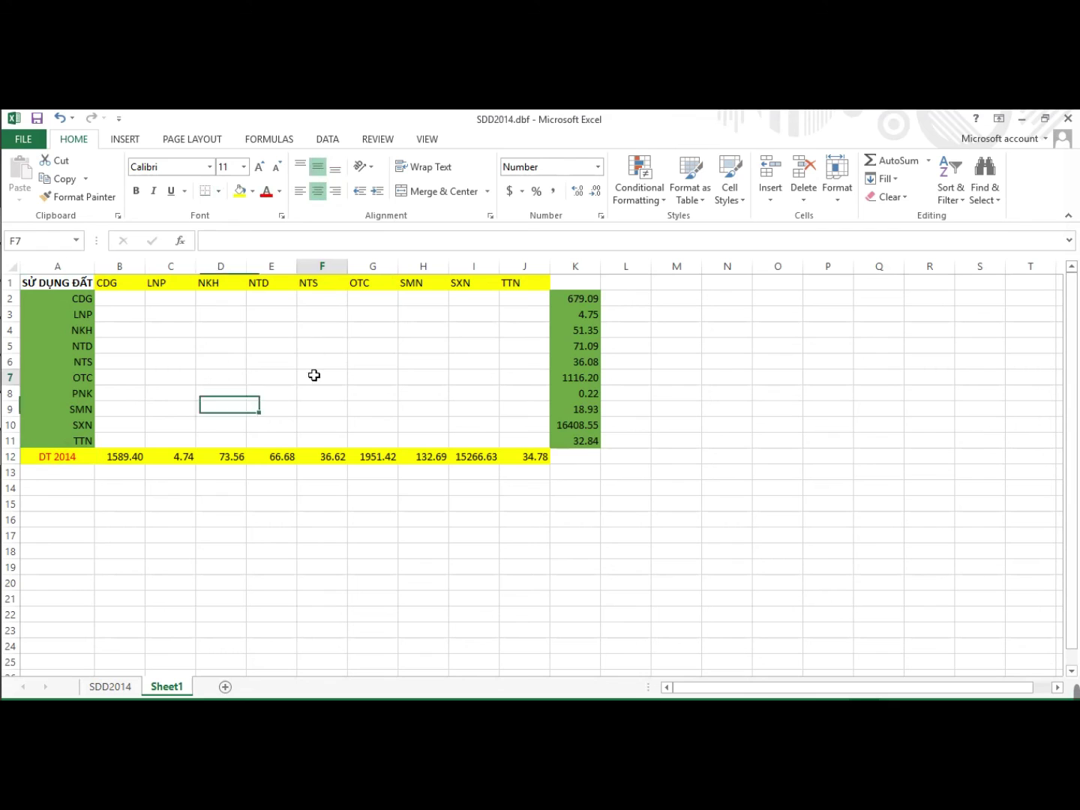
- Label the 2010 area column by entering "DT 2010" in K1
left_click(592, 287)
type("DT")
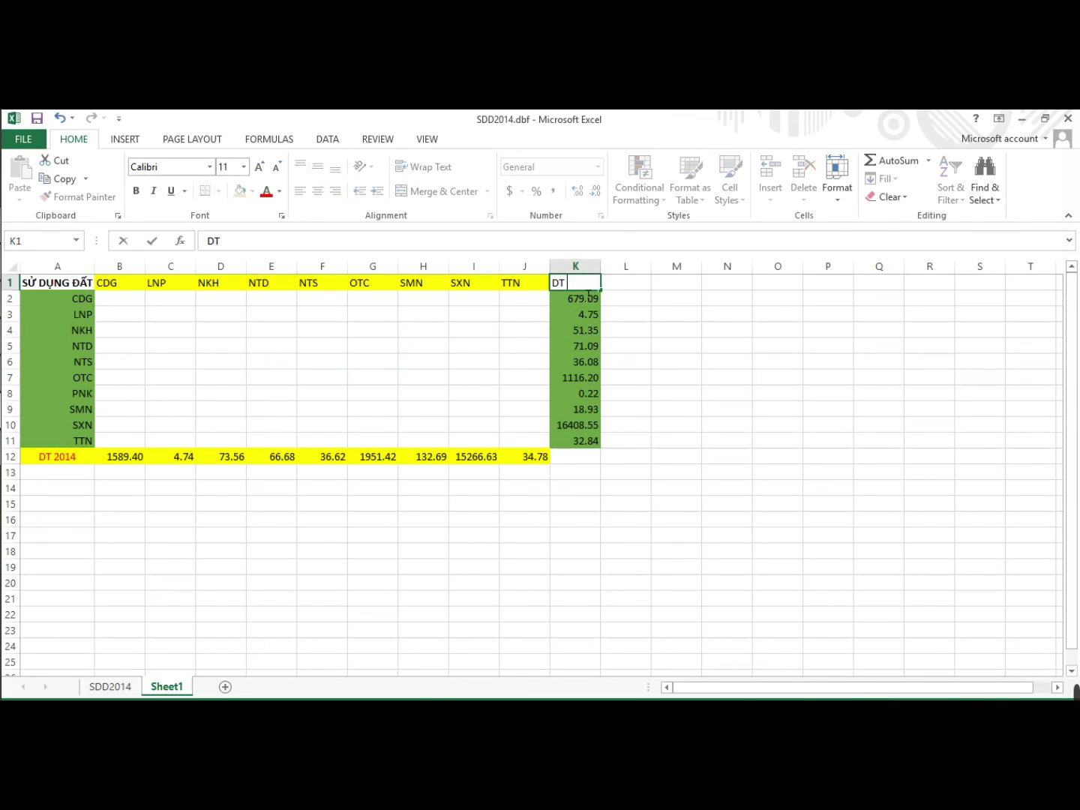
type(" 2010")
left_click(626, 347)
- Format the DT 2010 heading in K1 with green fill, bold red font, and horizontal and vertical centring
left_click(575, 288)
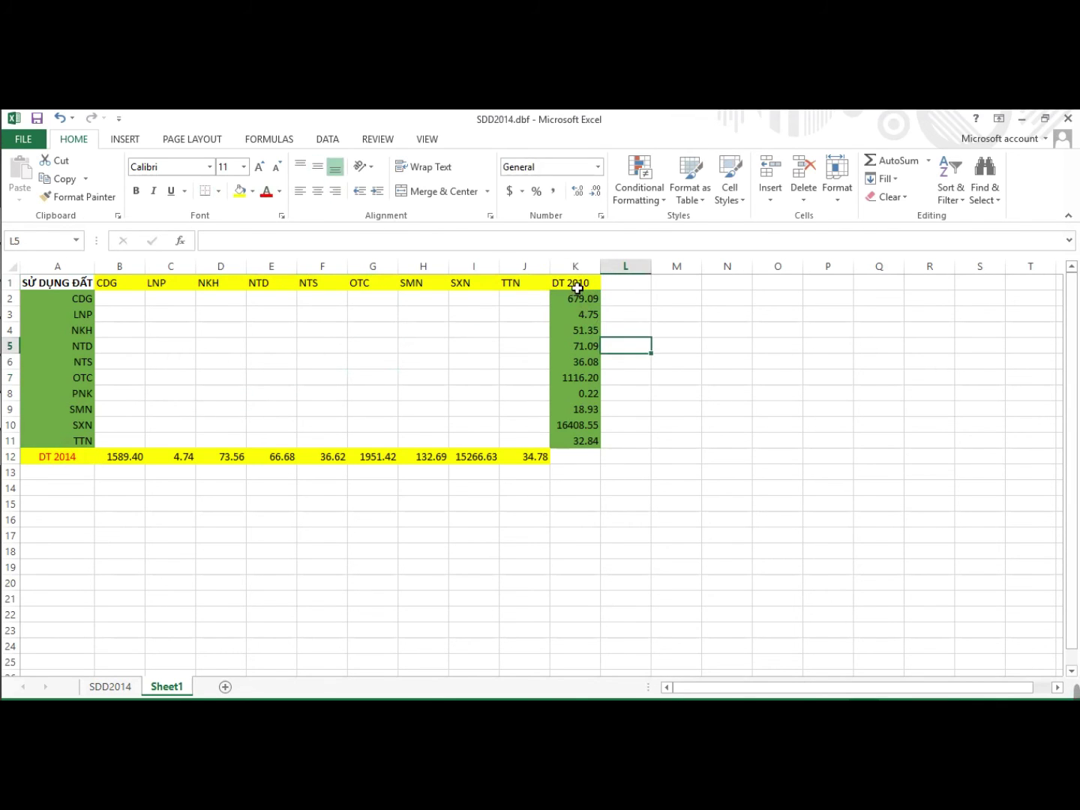
left_click(252, 191)
left_click(374, 240)
left_click(267, 192)
left_click(318, 191)
left_click(318, 165)
left_click(137, 192)
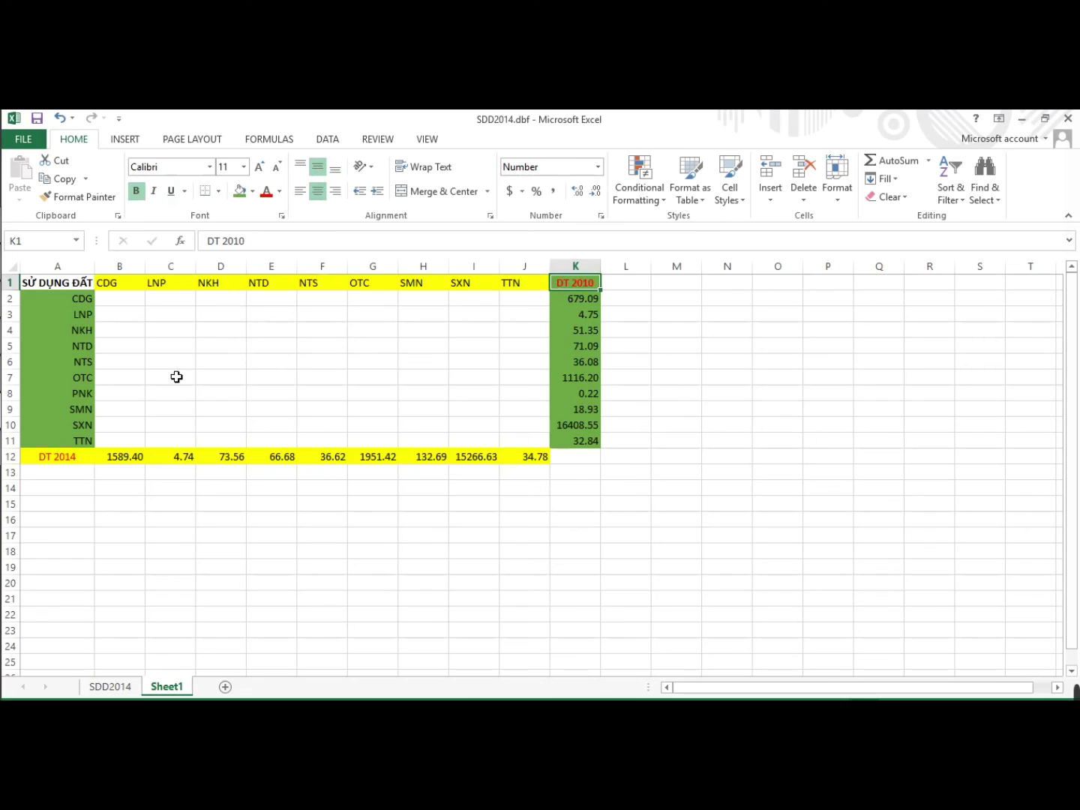
- Make the DT 2014 label in A12 bold and autofit the width of column A
left_click(71, 465)
left_click(137, 191)
left_click(186, 390)
double_click(99, 273)
left_click(171, 346)
left_click_drag(311, 394, 375, 394)
left_click(591, 465)
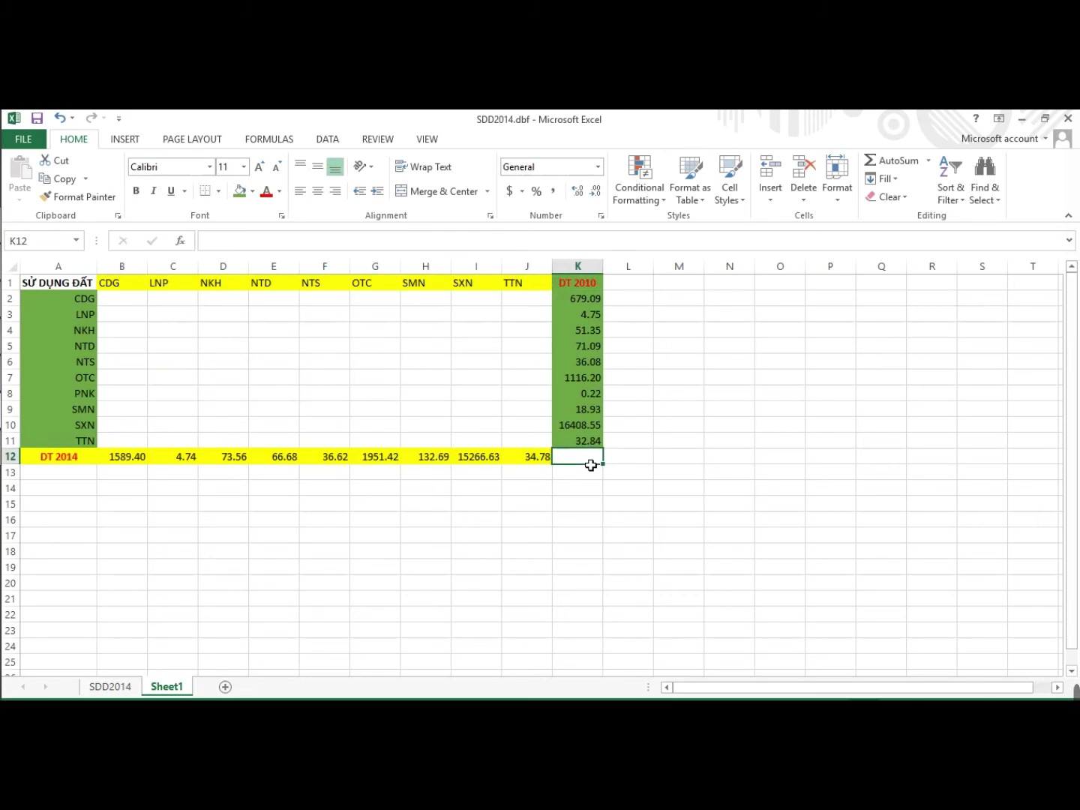
left_click(438, 511)
key("ctrl+s")
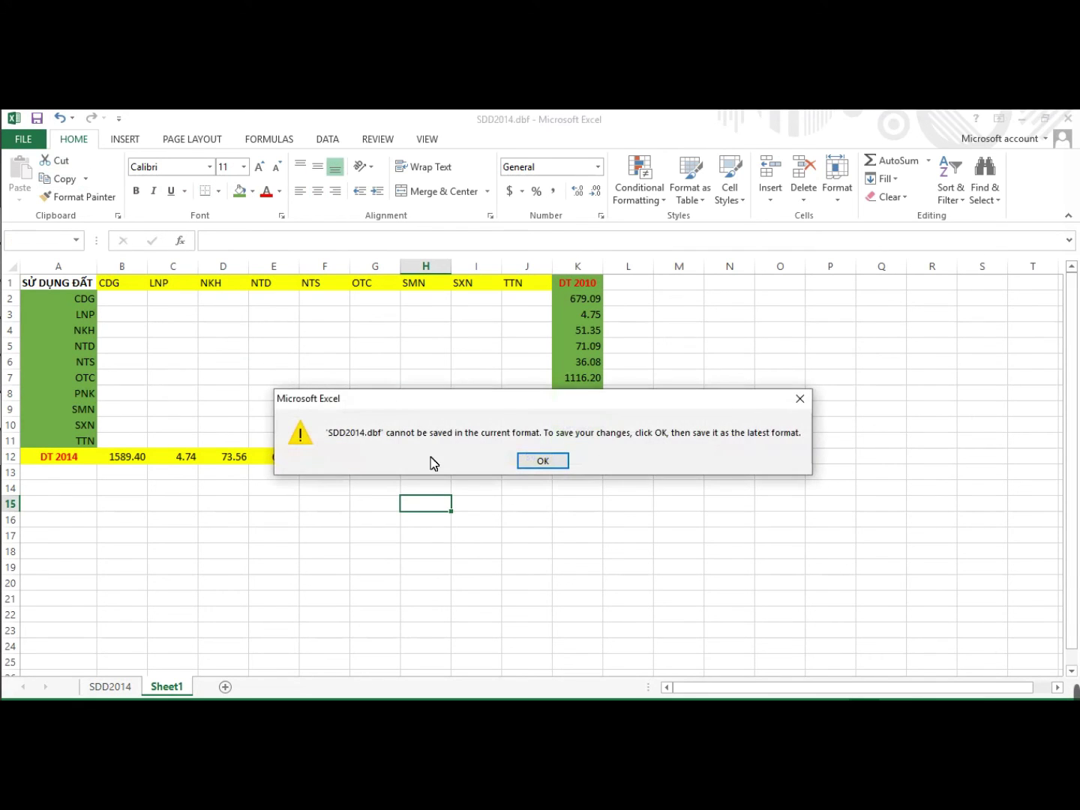
left_click(542, 461)
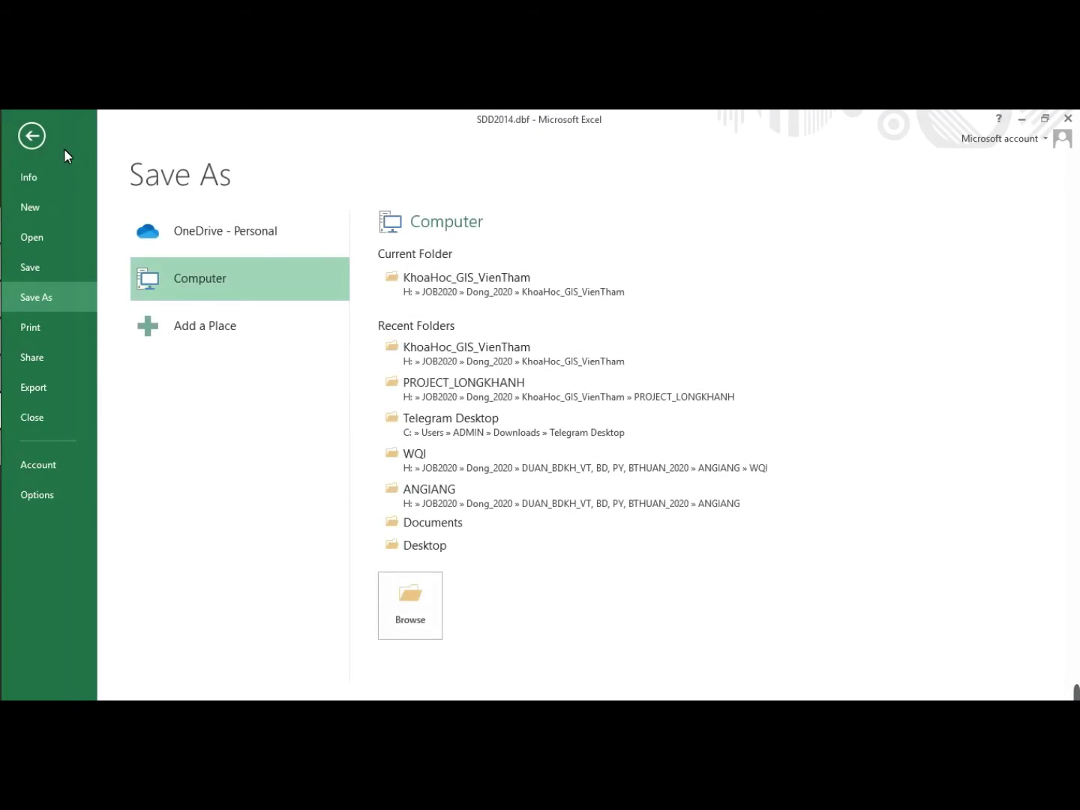
left_click(32, 136)
left_click(322, 315)
- Switch to ArcMap and show the attribute table of the CHONG_LOP layer
left_click(130, 303)
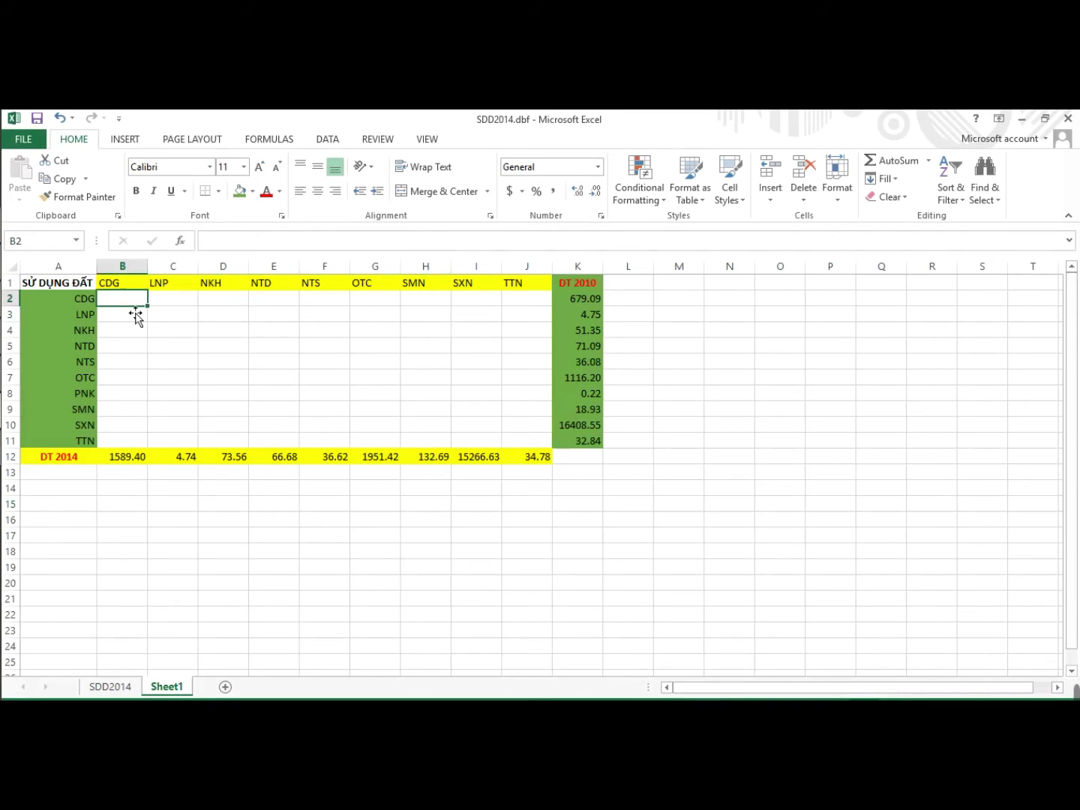
left_click(124, 284)
left_click(87, 304)
left_click(121, 284)
mouse_move(10, 379)
left_click(22, 450)
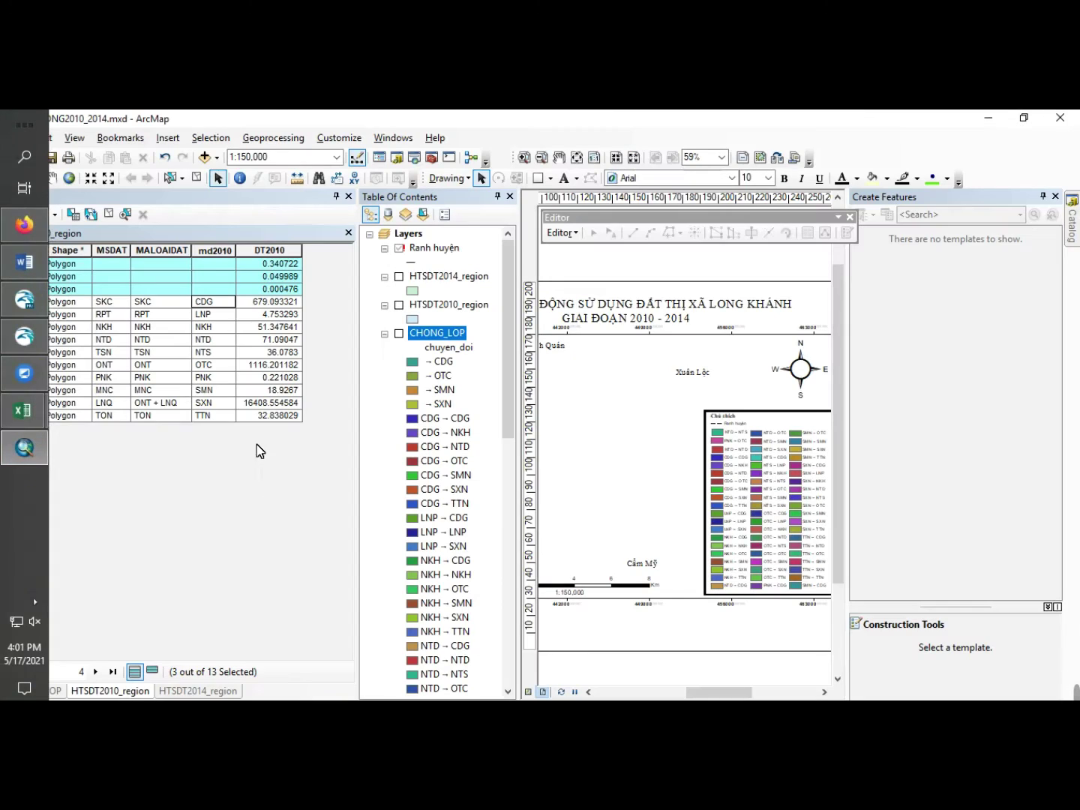
left_click(41, 691)
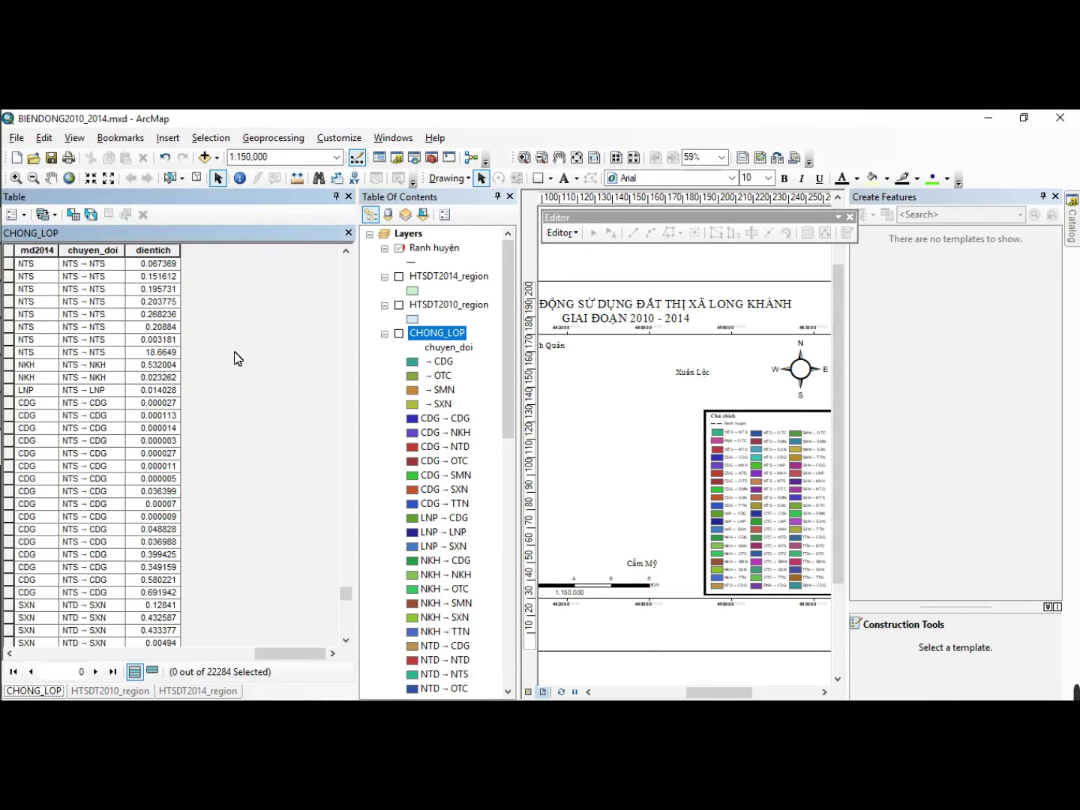
- Open Select by Attributes for the CHONG_LOP table and clear the existing WHERE expression
left_click(10, 214)
left_click(96, 259)
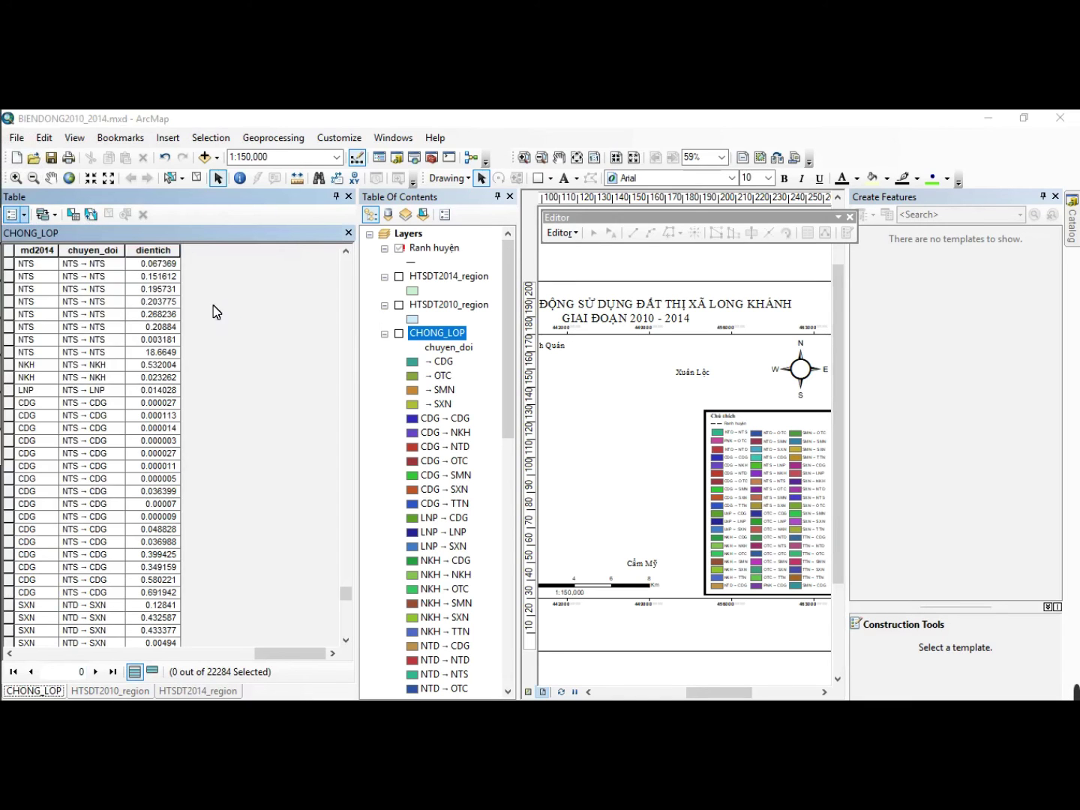
left_click_drag(135, 414, 8, 421)
key("BackSpace")
- Select the CHONG_LOP records where "chuyen_doi" = 'CDG → CDG'
scroll(59, 229, "down", 2)
scroll(58, 235, "down", 1)
left_click(56, 242)
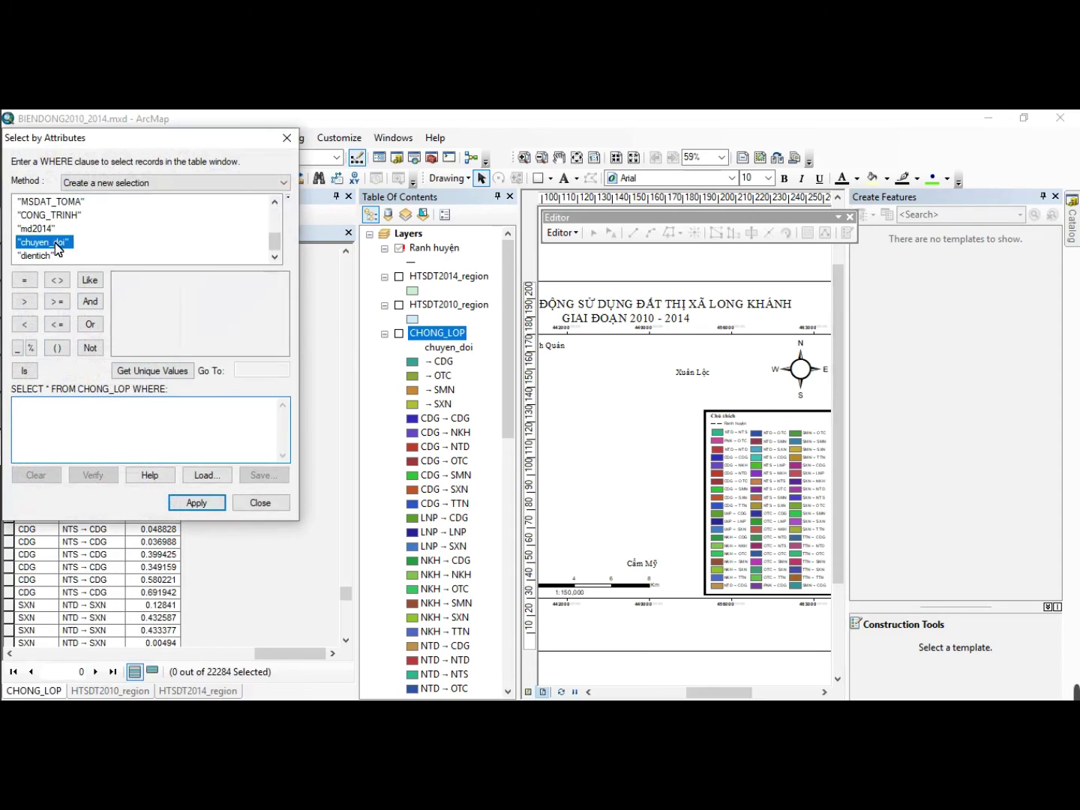
left_click(142, 370)
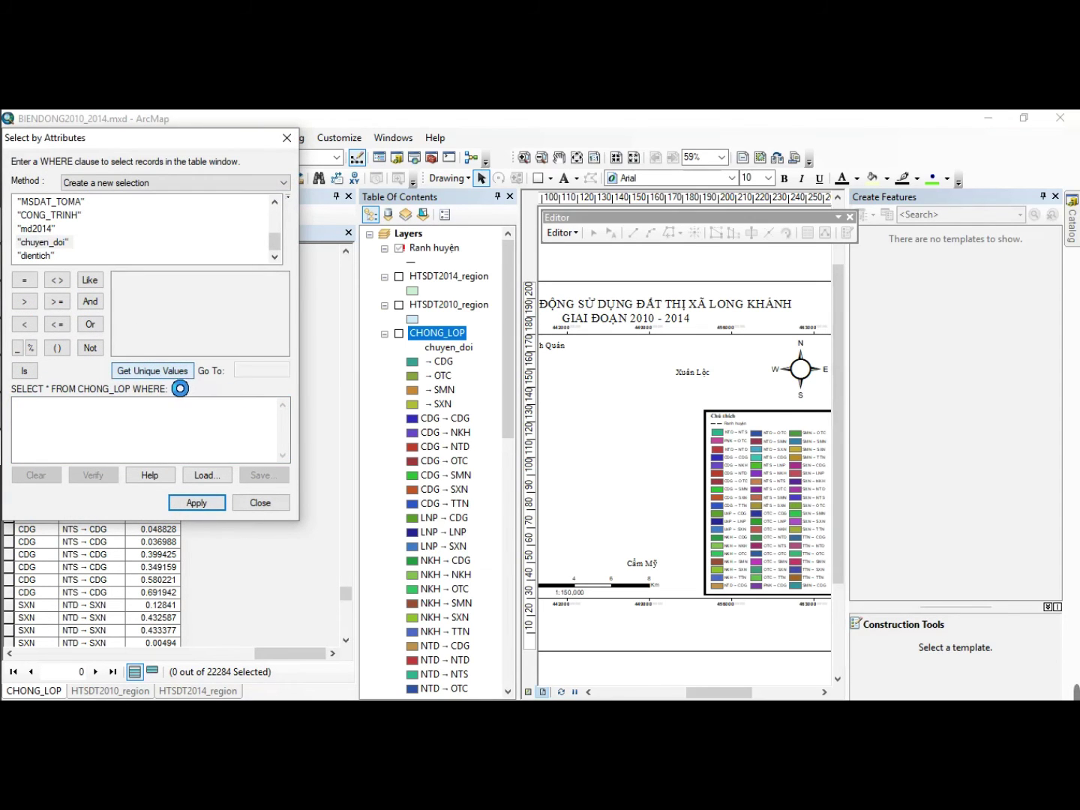
double_click(46, 243)
left_click(24, 280)
double_click(153, 334)
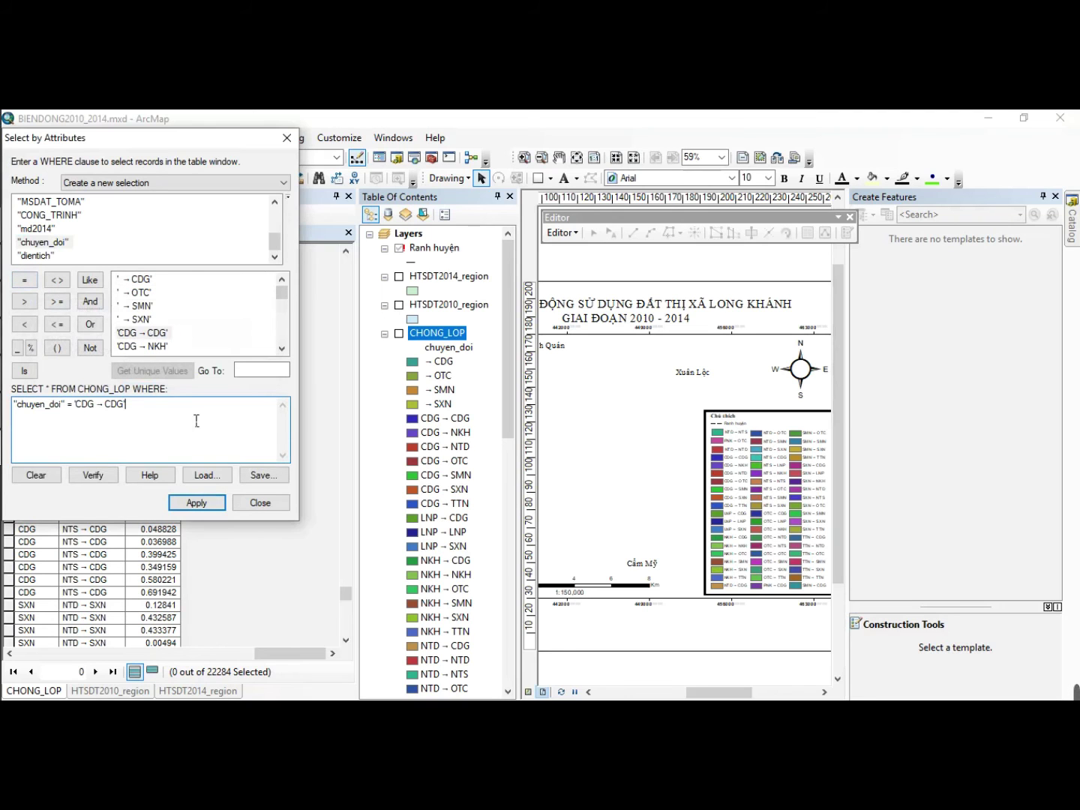
left_click(197, 503)
left_click(250, 502)
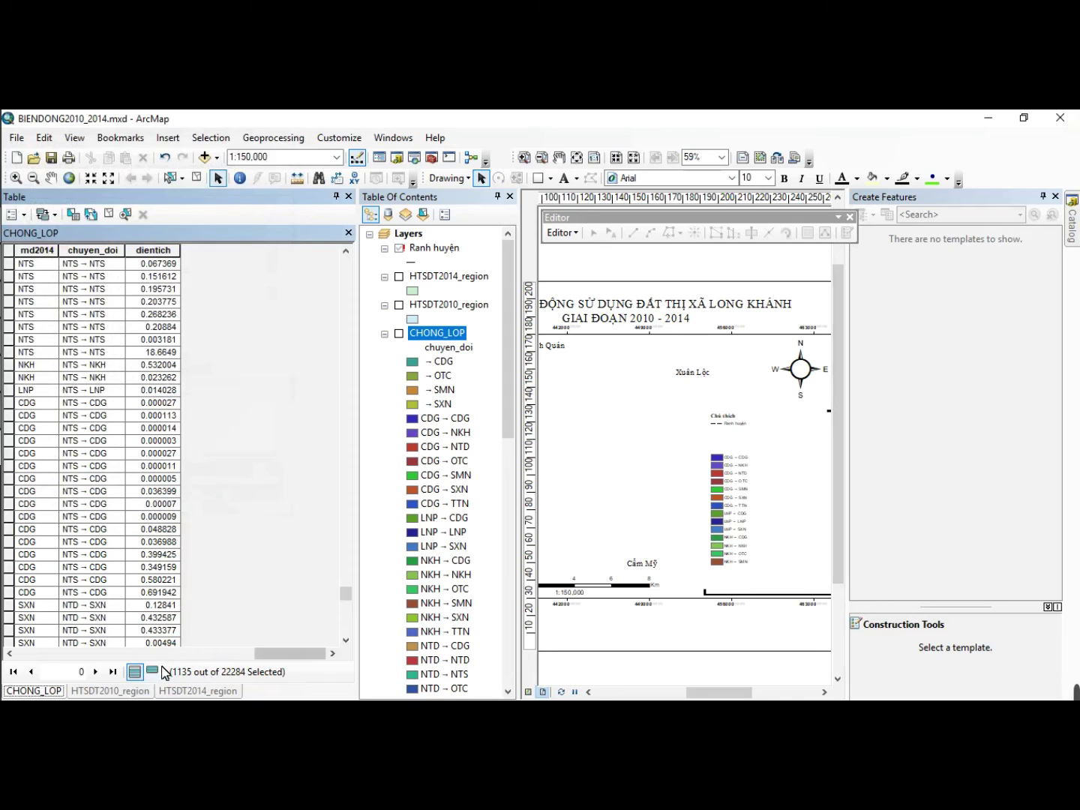
- Show only the selected CHONG_LOP records and read the sum in the dientich field's statistics
left_click(156, 670)
left_click(161, 251)
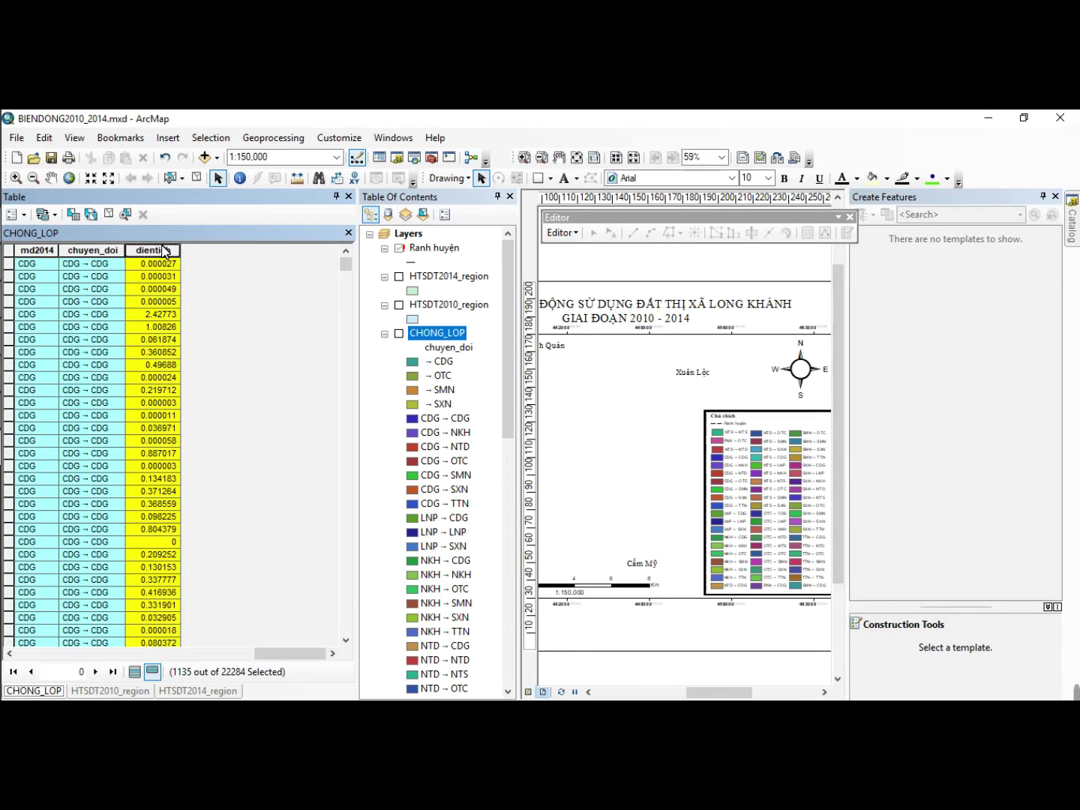
right_click(163, 248)
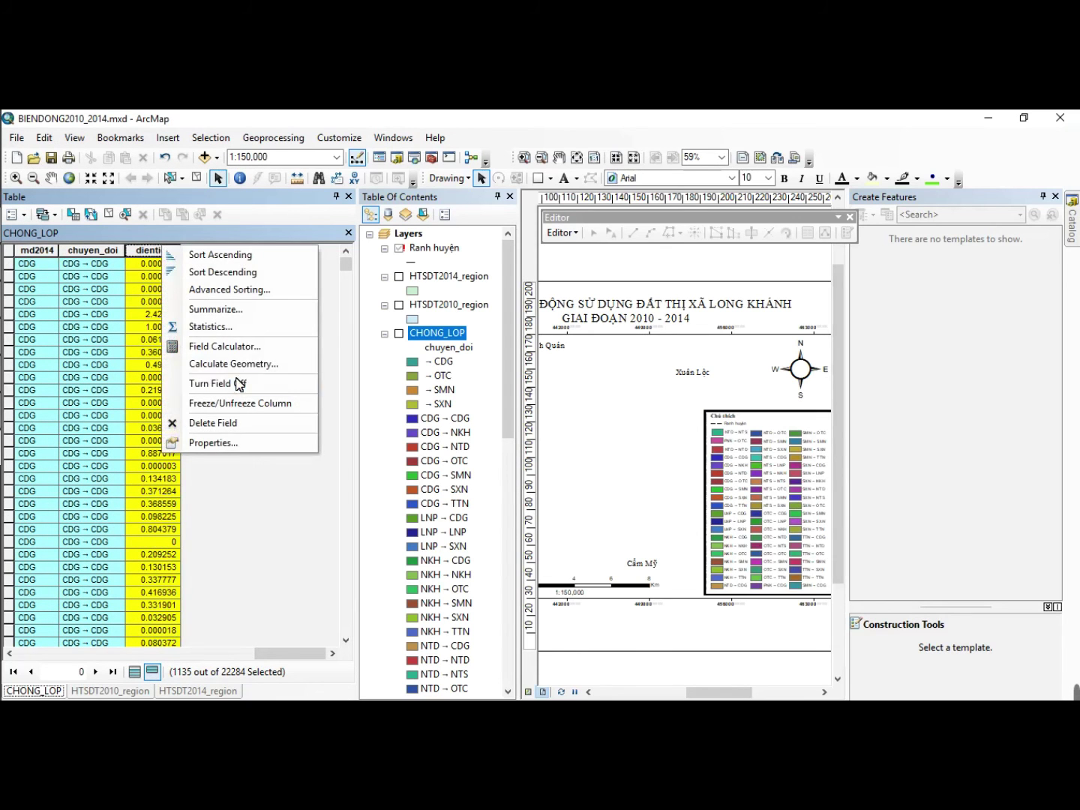
left_click(214, 327)
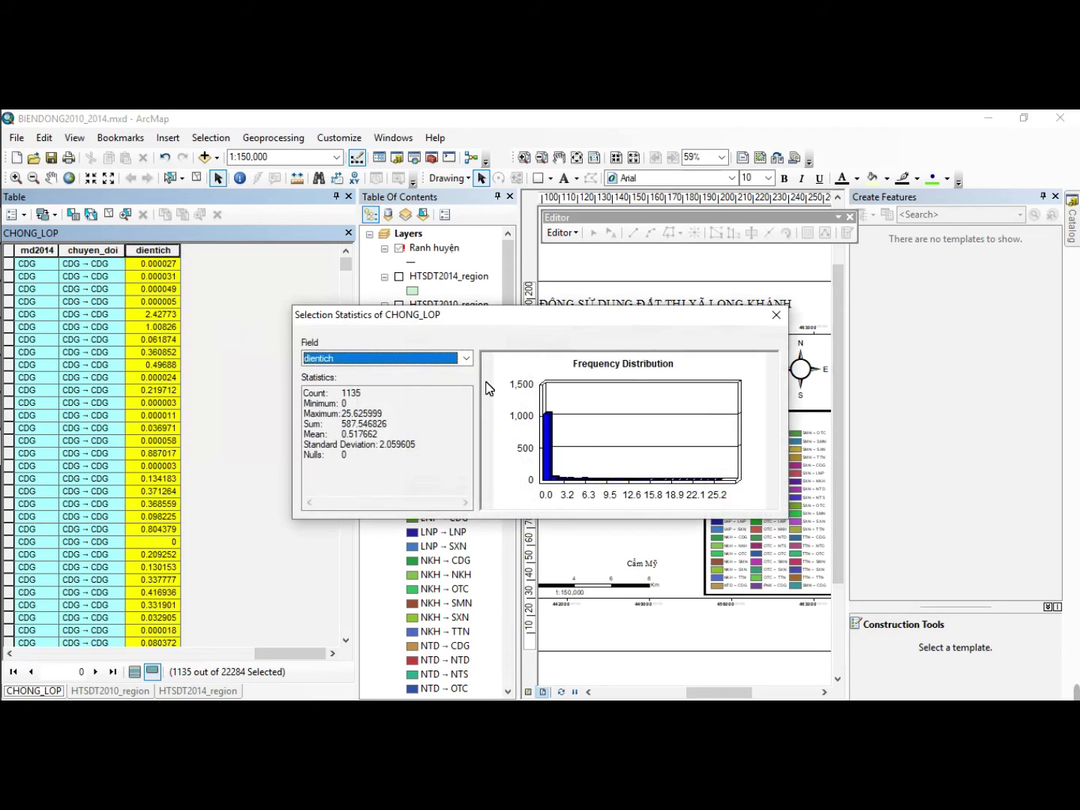
left_click_drag(357, 425, 349, 425)
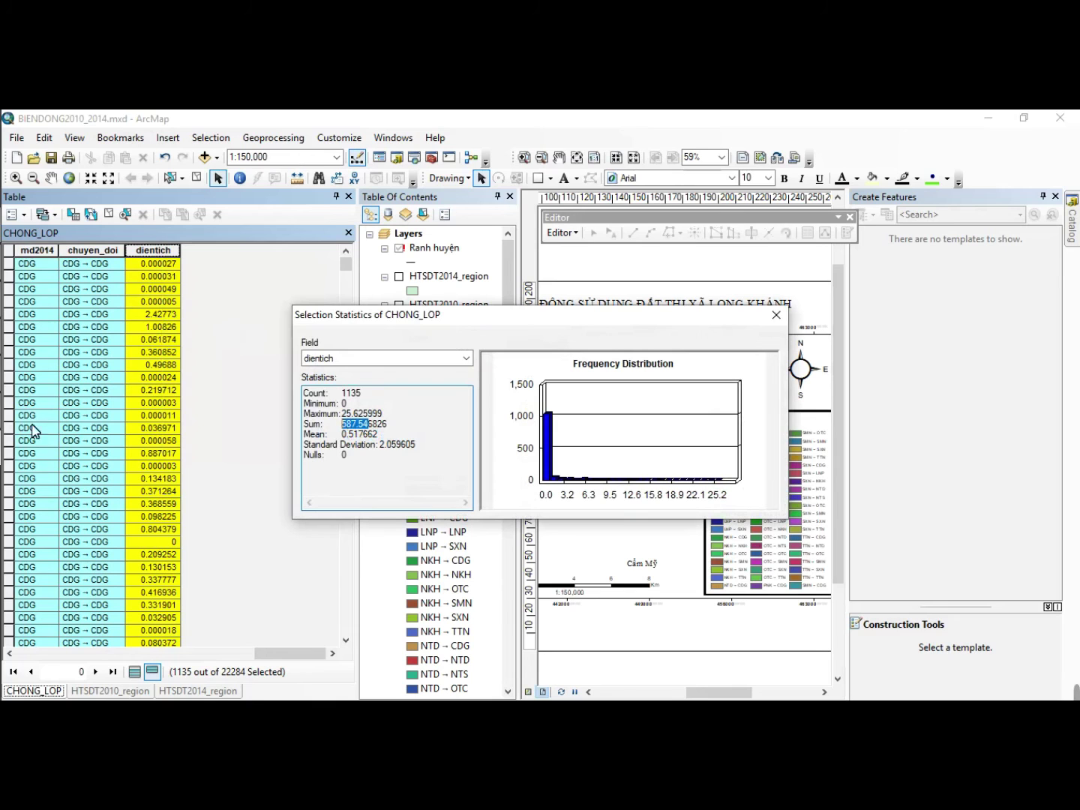
- Switch to Excel and enter 587.55 in B2 as the area for CDG to CDG
mouse_move(18, 410)
left_click(133, 484)
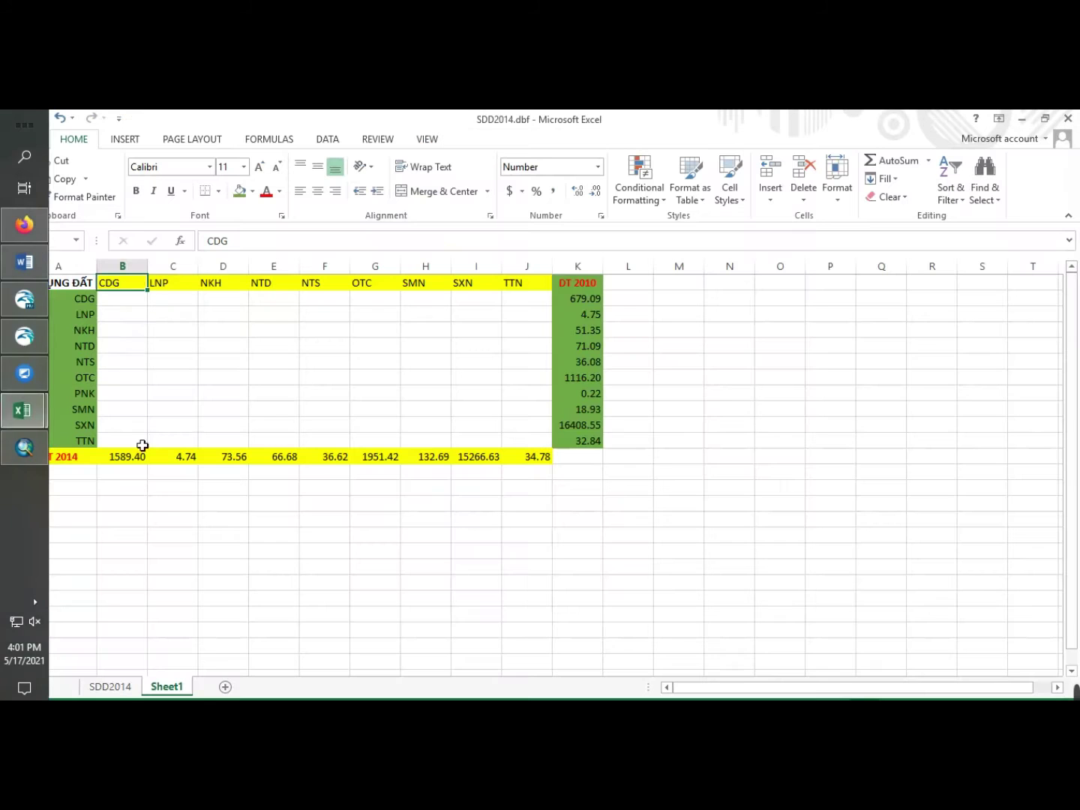
left_click(129, 302)
type("587.55")
left_click(172, 330)
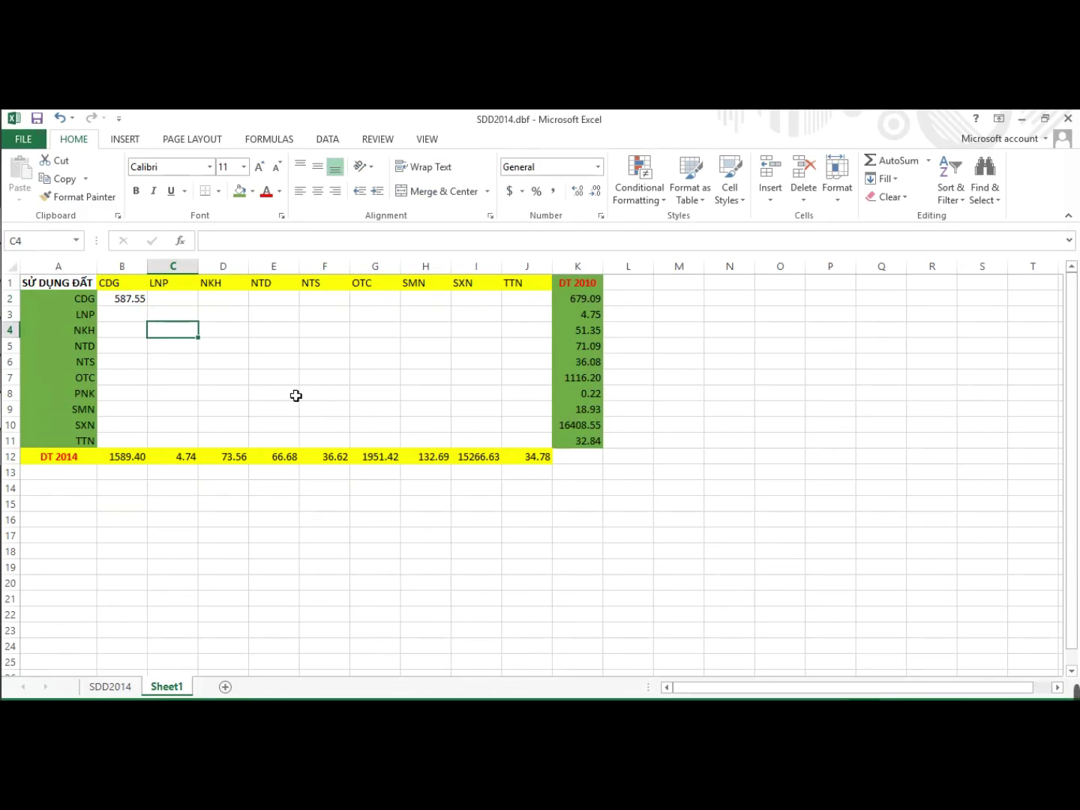
left_click(93, 304)
left_click(180, 304)
- Return to ArcMap, close the statistics, and list the unique chuyen_doi values in Select by Attributes
key("alt+Tab")
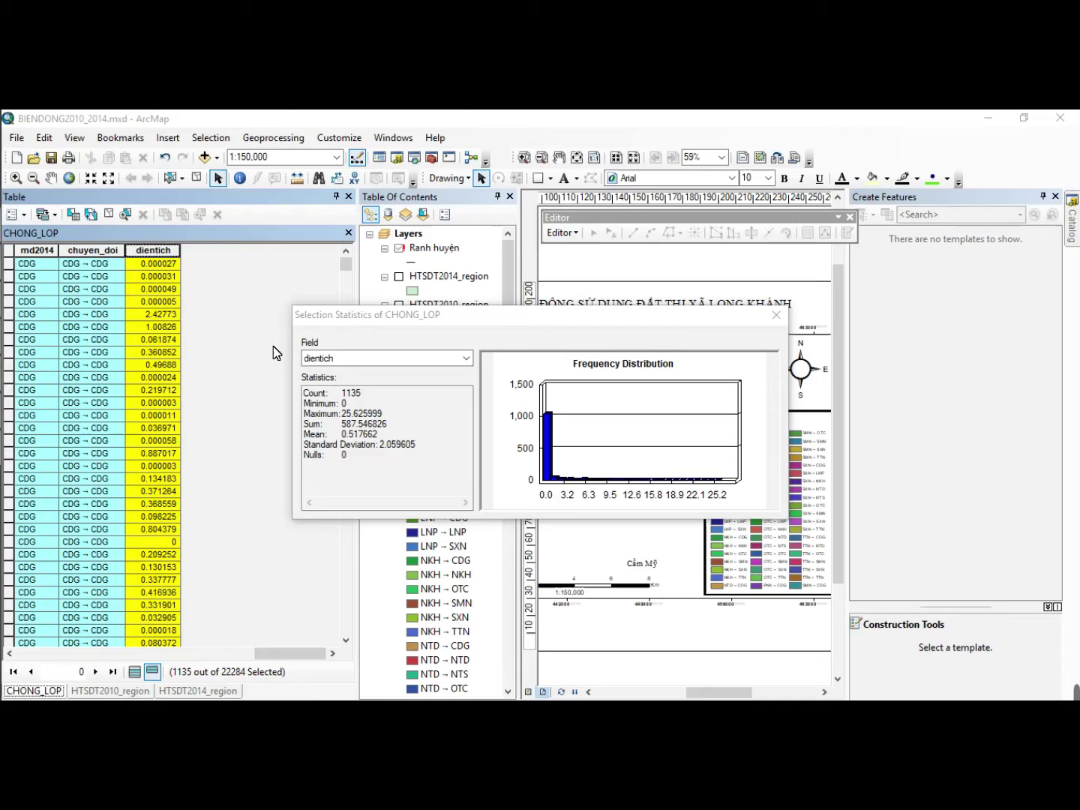
key("Escape")
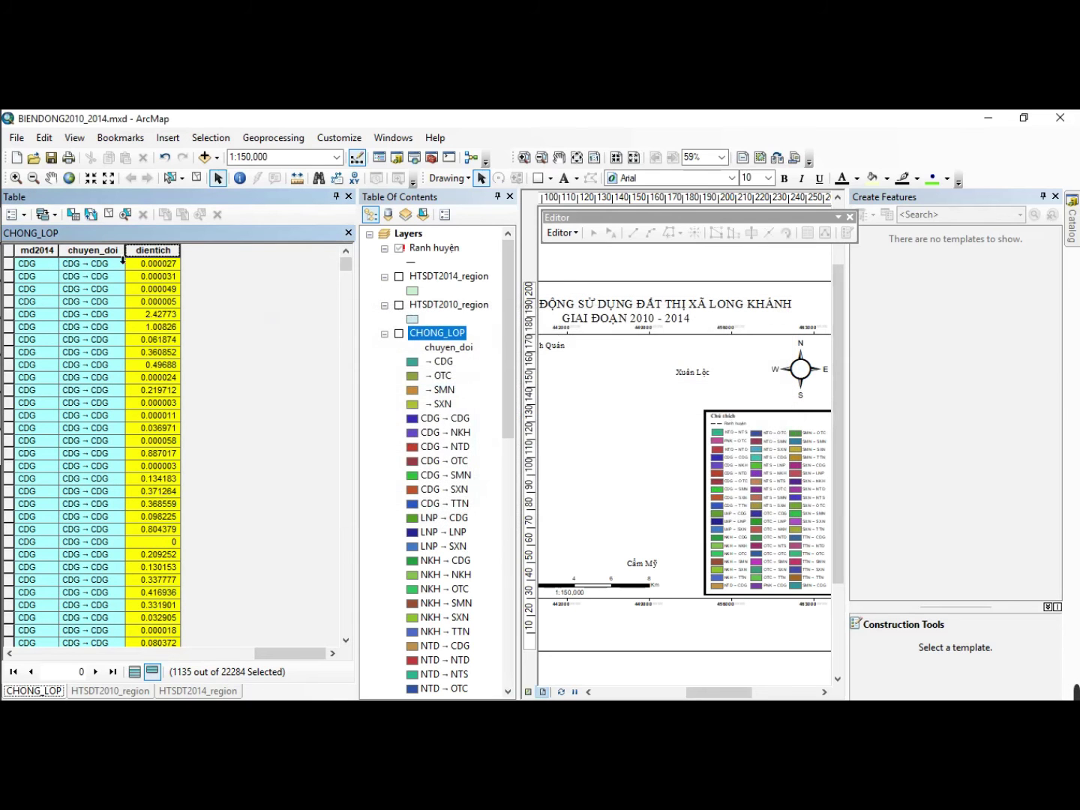
left_click(15, 214)
left_click(75, 253)
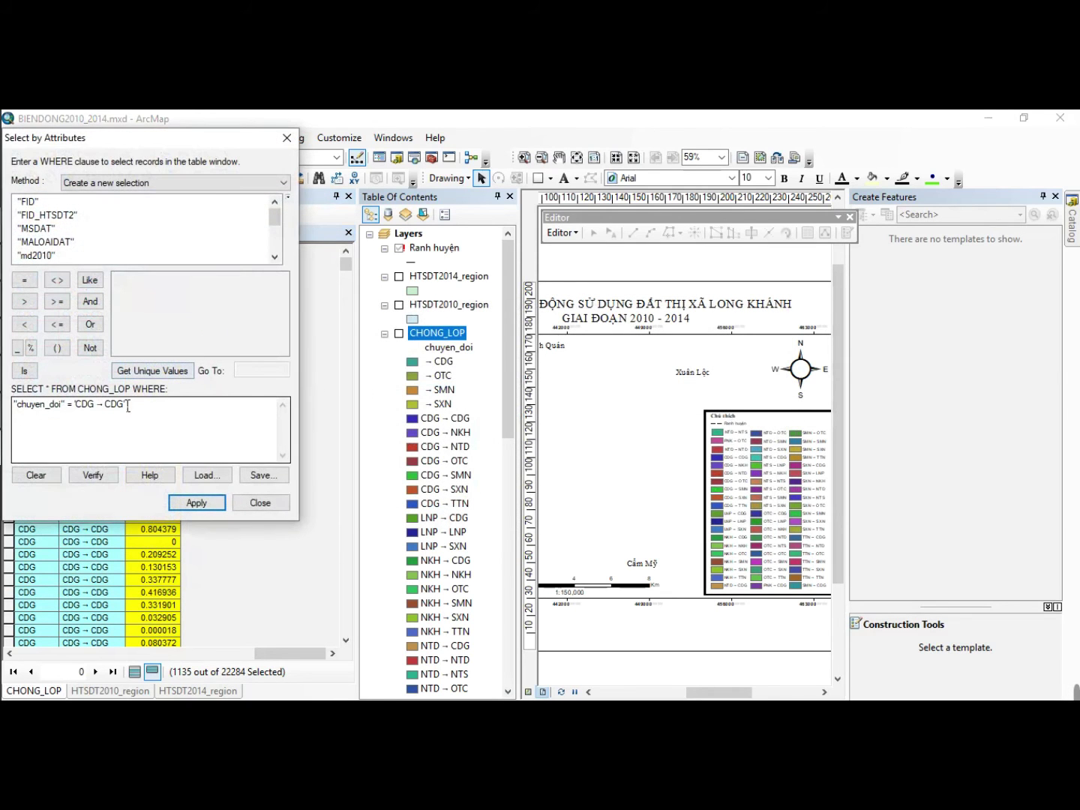
scroll(69, 254, "down", 2)
left_click(58, 241)
left_click(152, 371)
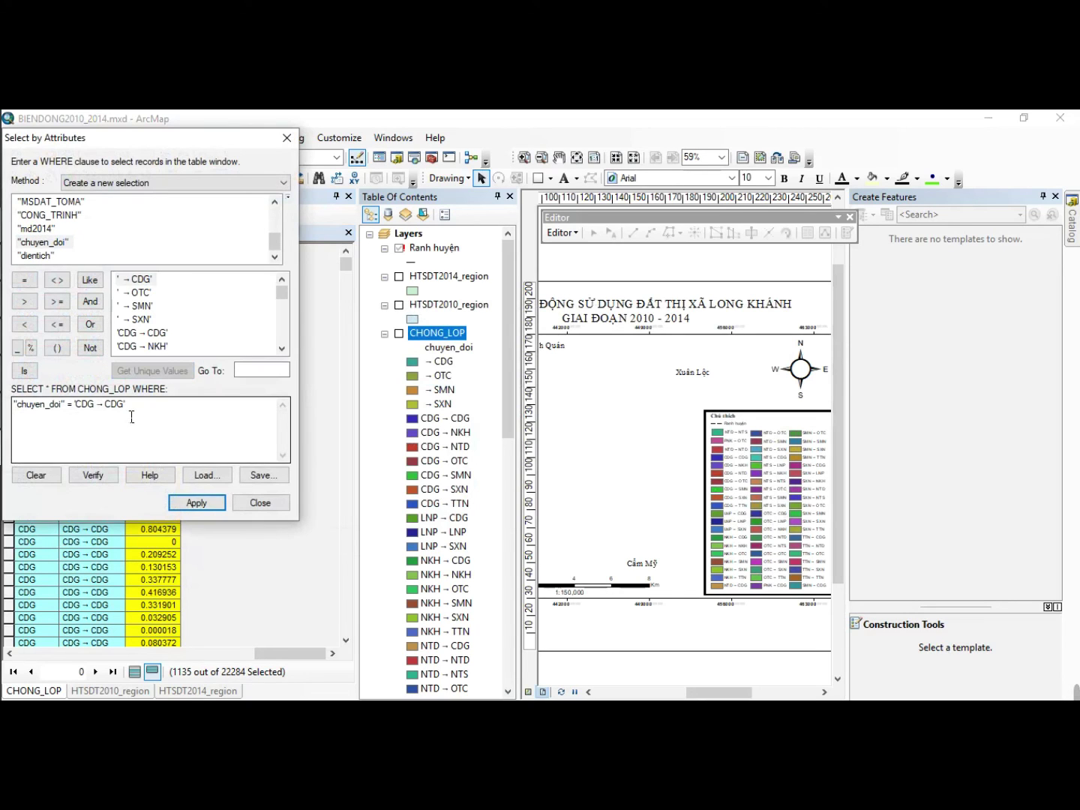
- Delete the 'CDG → CDG' value from the WHERE expression, keeping the "chuyen_doi" = part
left_click(145, 415)
key("shift+Home")
key("shift+Right")
key("shift+Right")
key("shift+Right")
key("shift+Right")
key("shift+Right")
key("shift+Right")
key("shift+Right")
key("shift+Right")
key("shift+Right")
key("shift+Right")
key("shift+Right")
key("shift+Right")
key("shift+Right")
key("shift+Right")
key("shift+Right")
key("Delete")
- Look through the unique chuyen_doi values for the land-use changes starting from CDG
left_click(283, 348)
left_click(282, 348)
left_click(283, 347)
left_click(283, 348)
left_click(283, 347)
left_click(283, 348)
left_click(283, 348)
left_click(283, 348)
mouse_move(281, 309)
left_mouse_down()
mouse_move(282, 347)
mouse_move(278, 291)
left_mouse_up()
- Complete the expression with 'CDG → NKH' and select the matching CHONG_LOP records
left_click(150, 347)
double_click(150, 348)
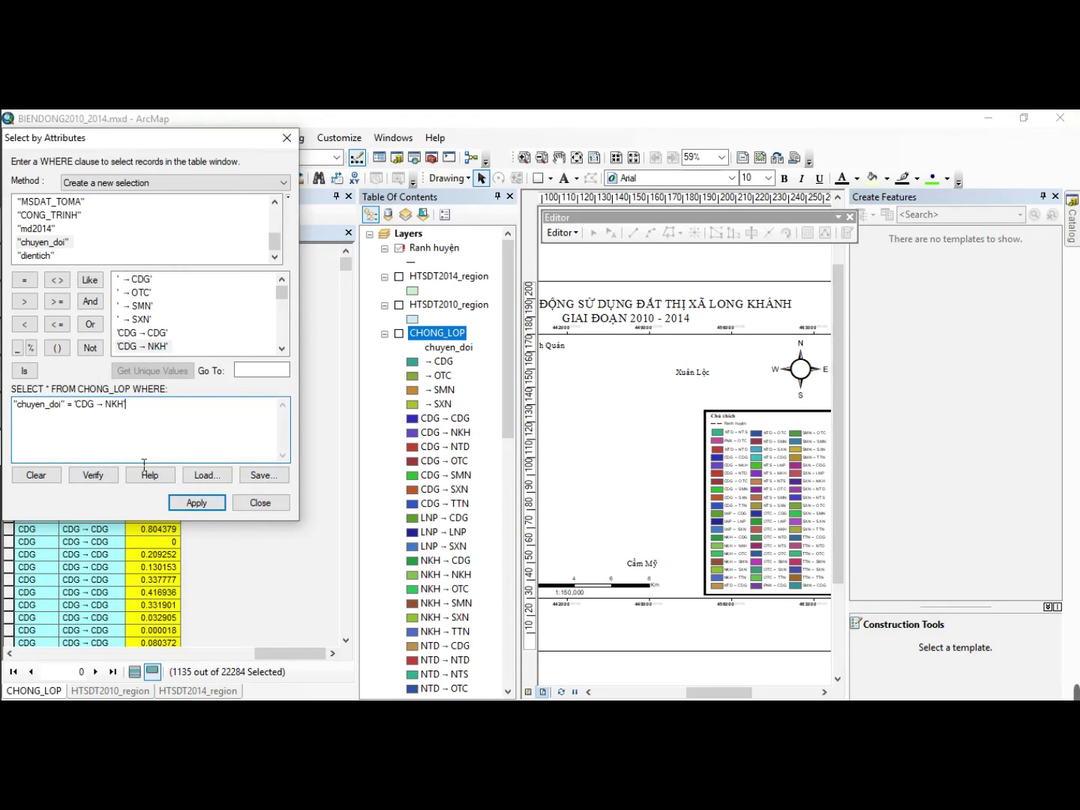
left_click(199, 504)
left_click(261, 504)
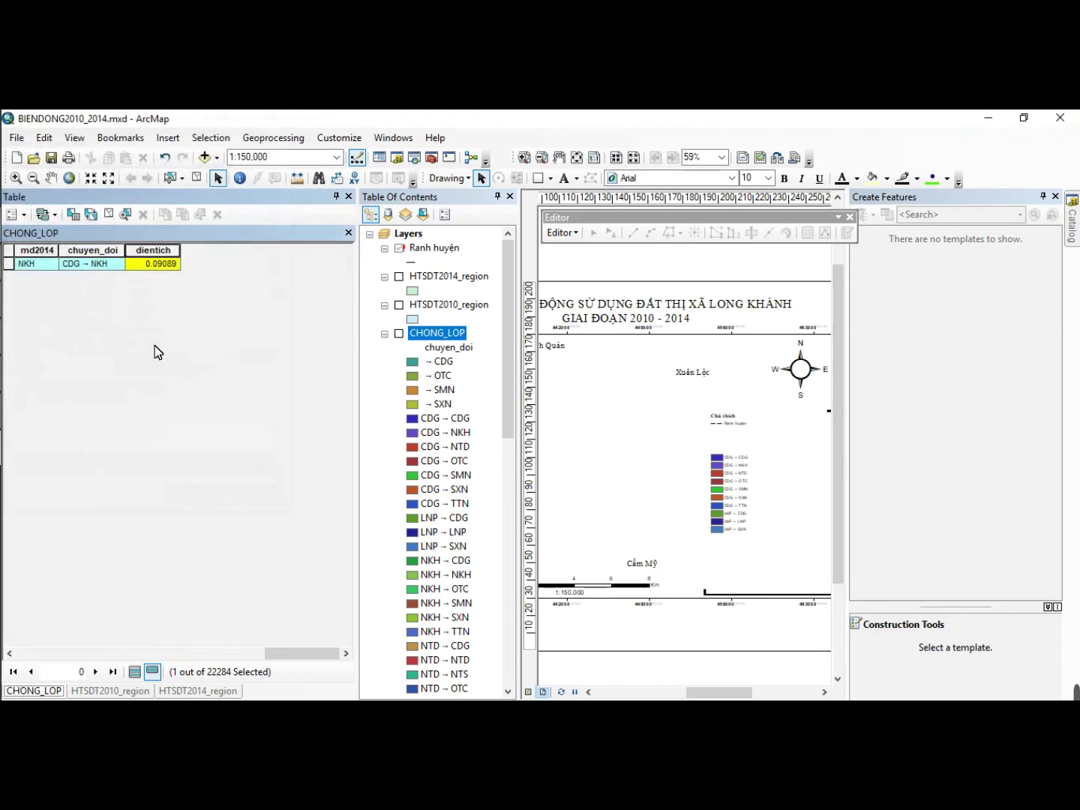
- Read the selected record's dientich value, then switch to Excel and enter 0.09 in D2 for CDG to NKH
left_click(97, 266)
left_click(155, 265)
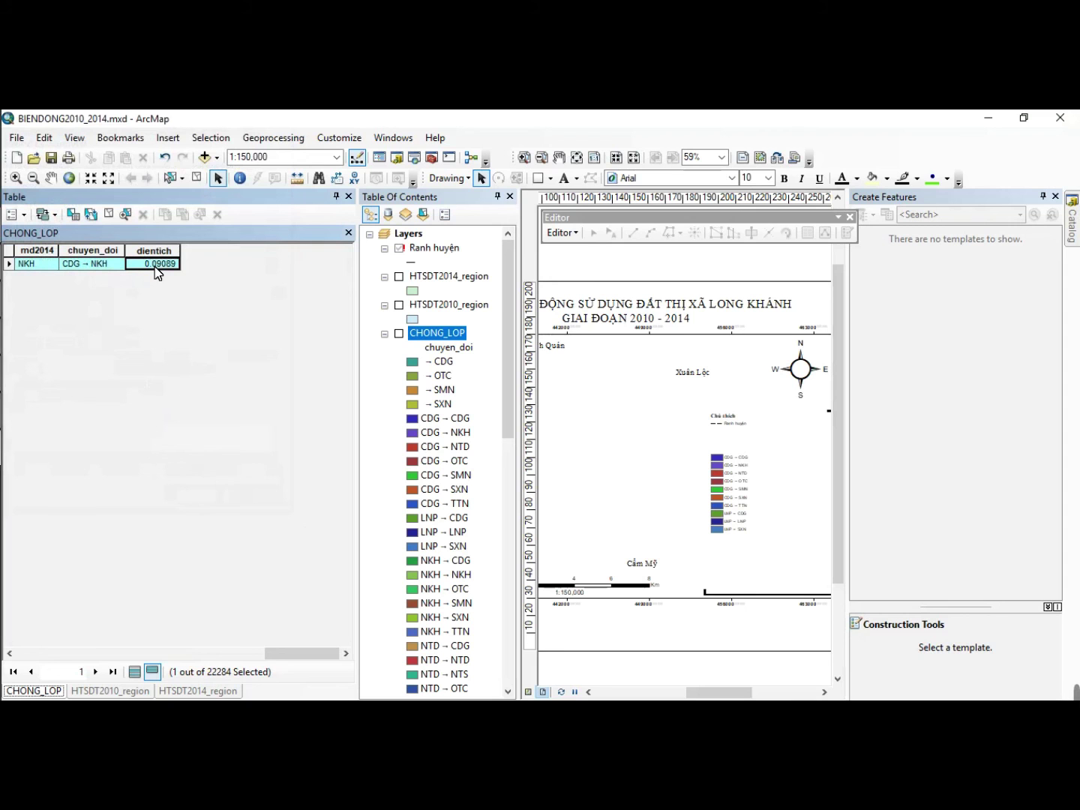
key("alt+Tab")
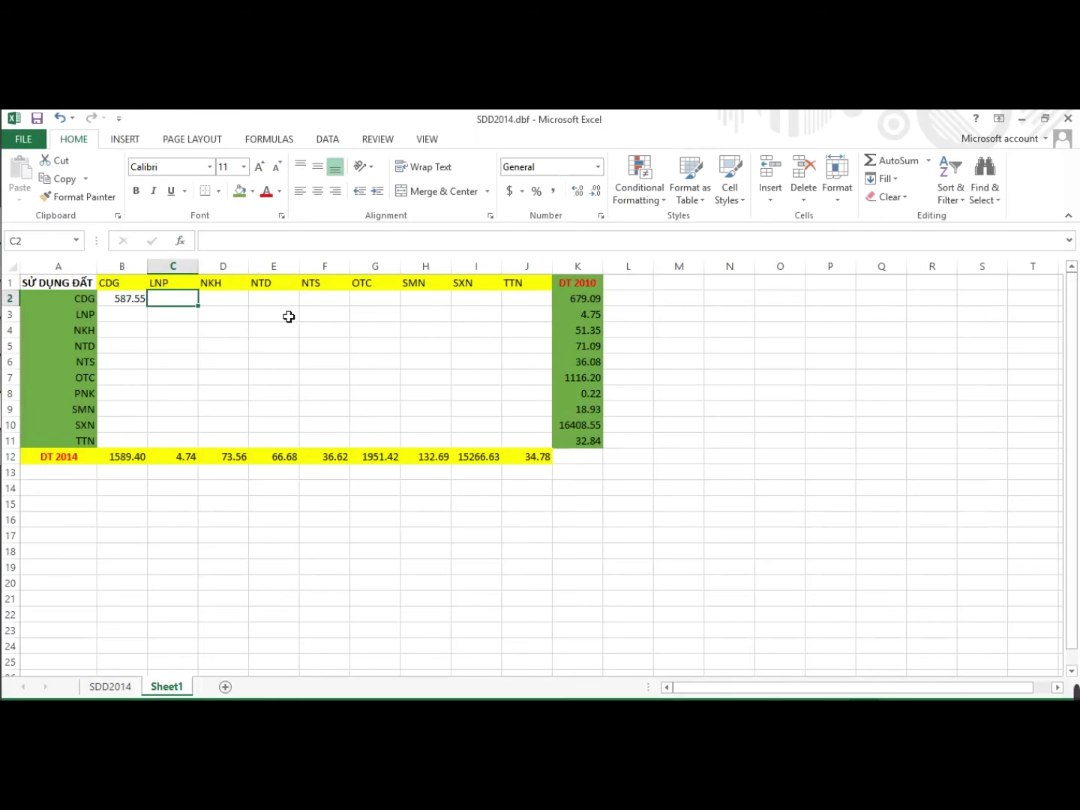
key("alt+Tab")
key("alt+Tab")
left_click(218, 294)
type("0.09")
left_click(213, 350)
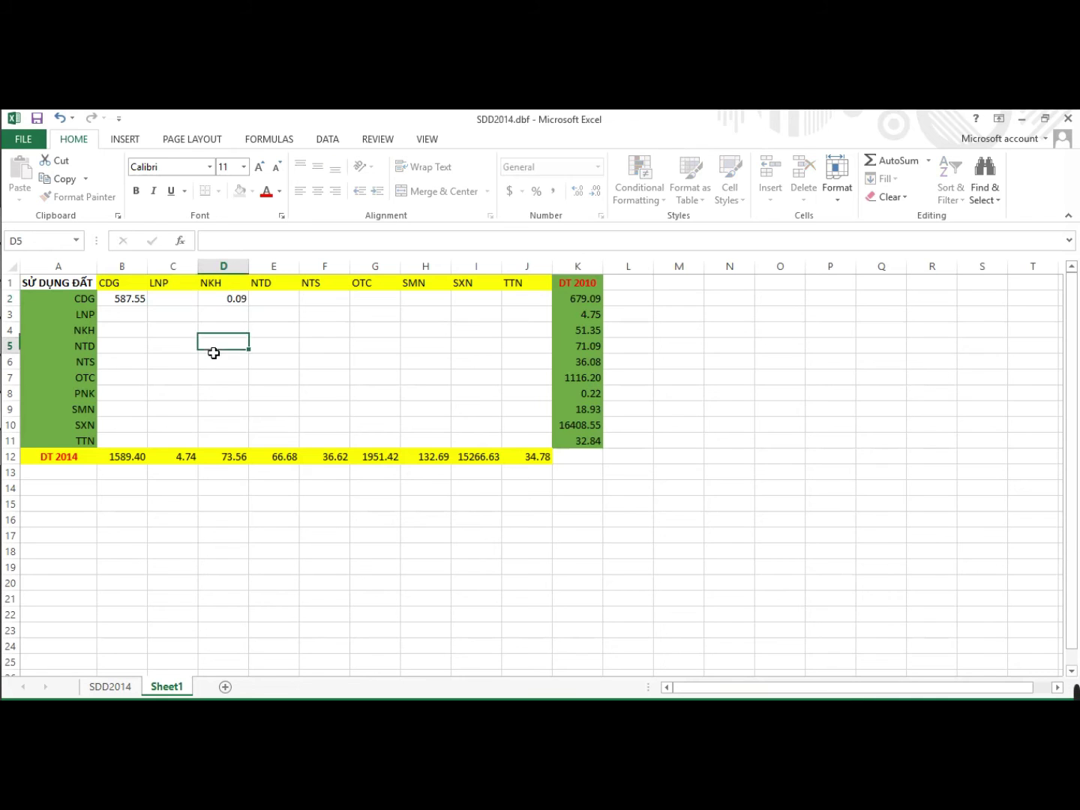
- Enter 0 in C2 as the area for CDG to LNP
left_click(169, 301)
type("0")
left_click(287, 303)
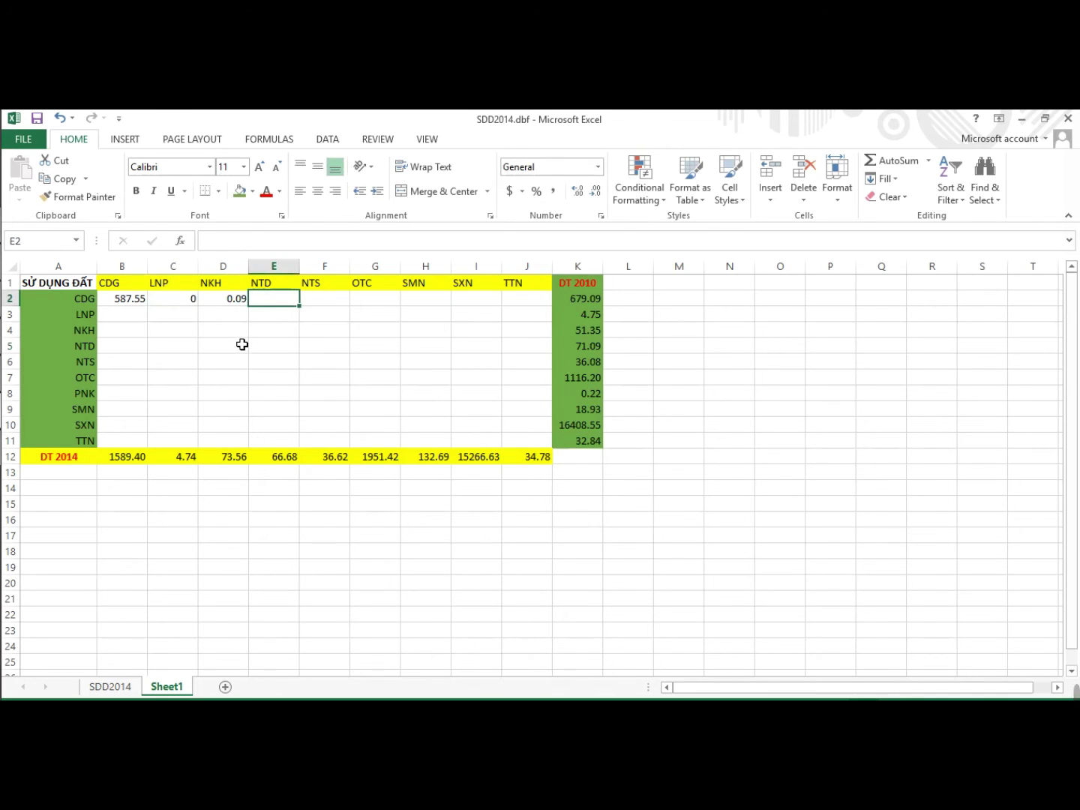
- Switch to ArcMap, reopen Select by Attributes for CHONG_LOP, and list the unique chuyen_doi values
key("alt+Tab")
key("alt+Tab")
key("alt+Tab")
key("alt+Tab")
key("alt+Tab")
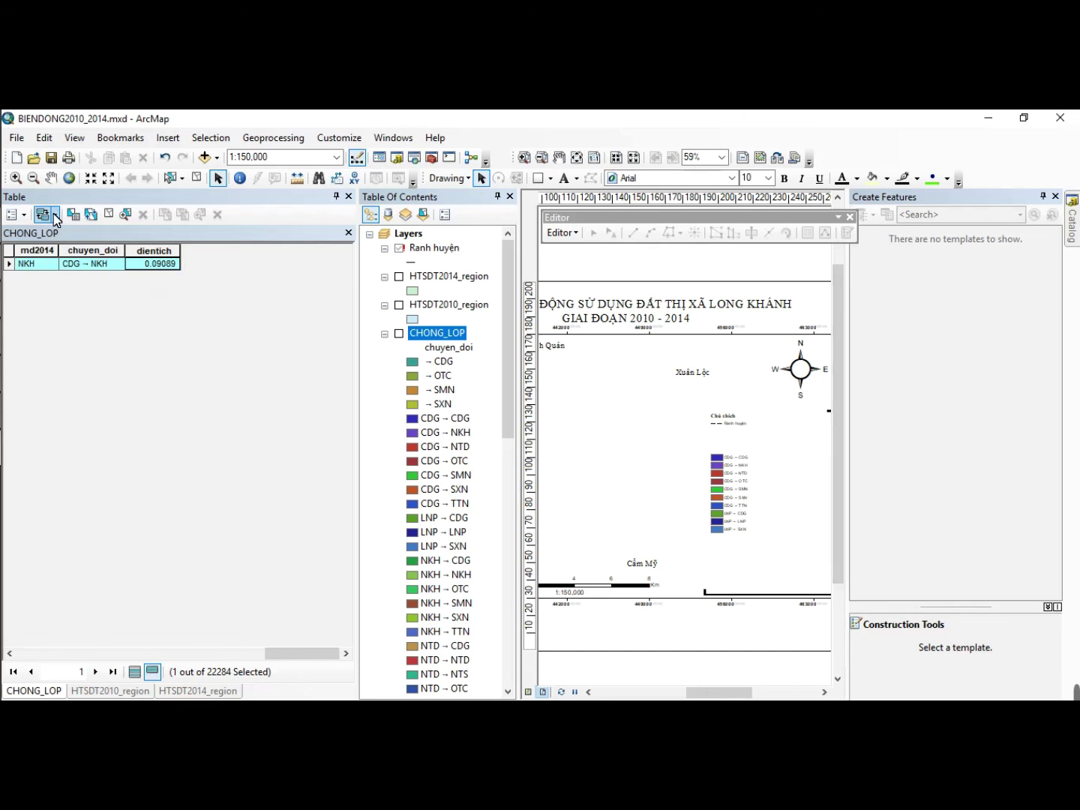
left_click(15, 213)
left_click(70, 255)
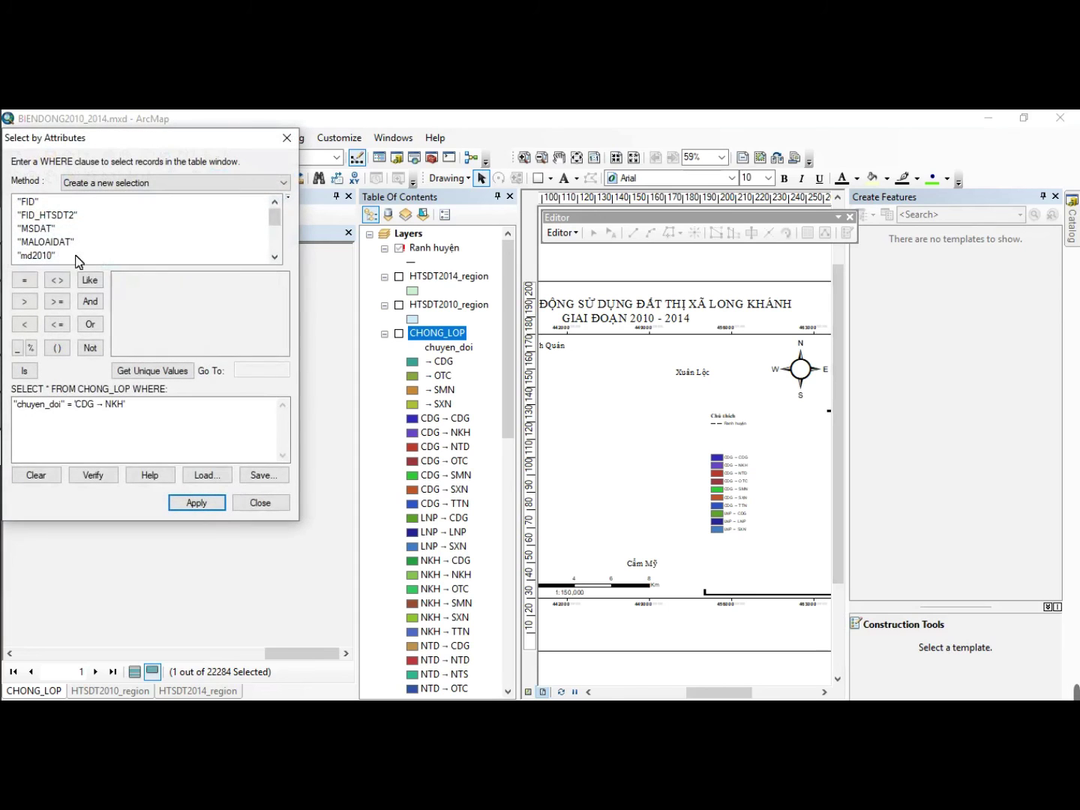
scroll(70, 259, "down", 3)
left_click(45, 242)
left_click(140, 369)
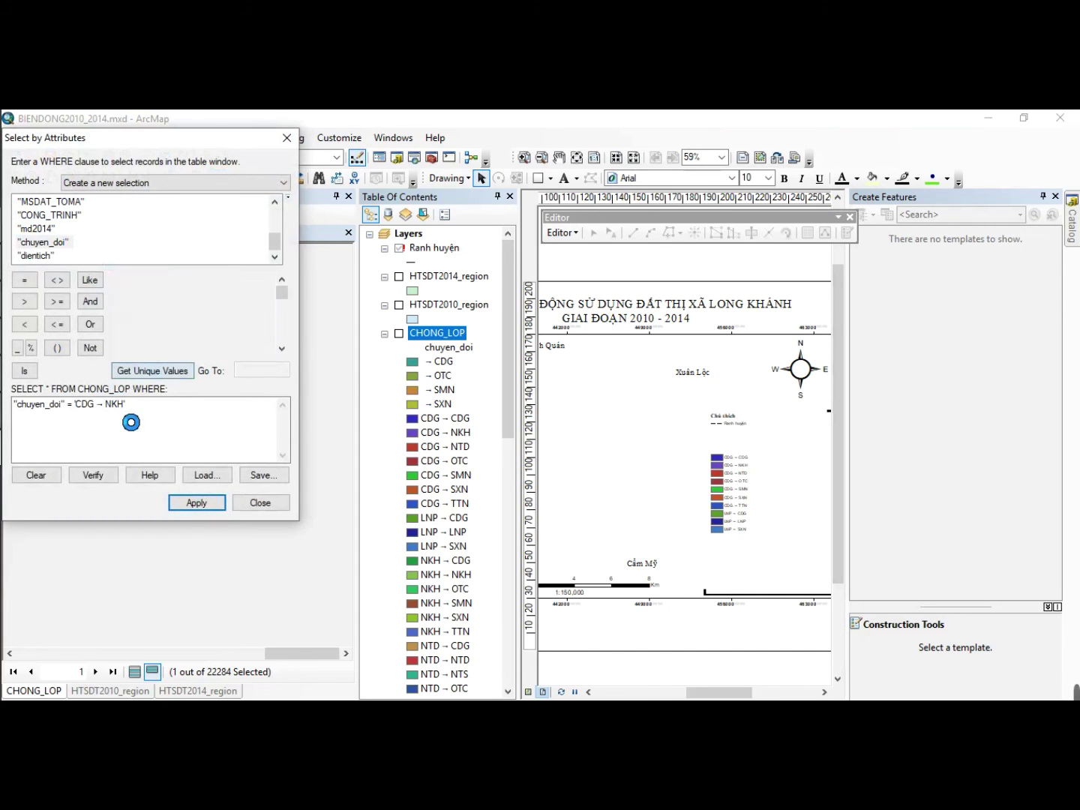
- Change the WHERE value to 'CDG → NTD' and select the matching CHONG_LOP records
left_click(282, 348)
left_click(283, 348)
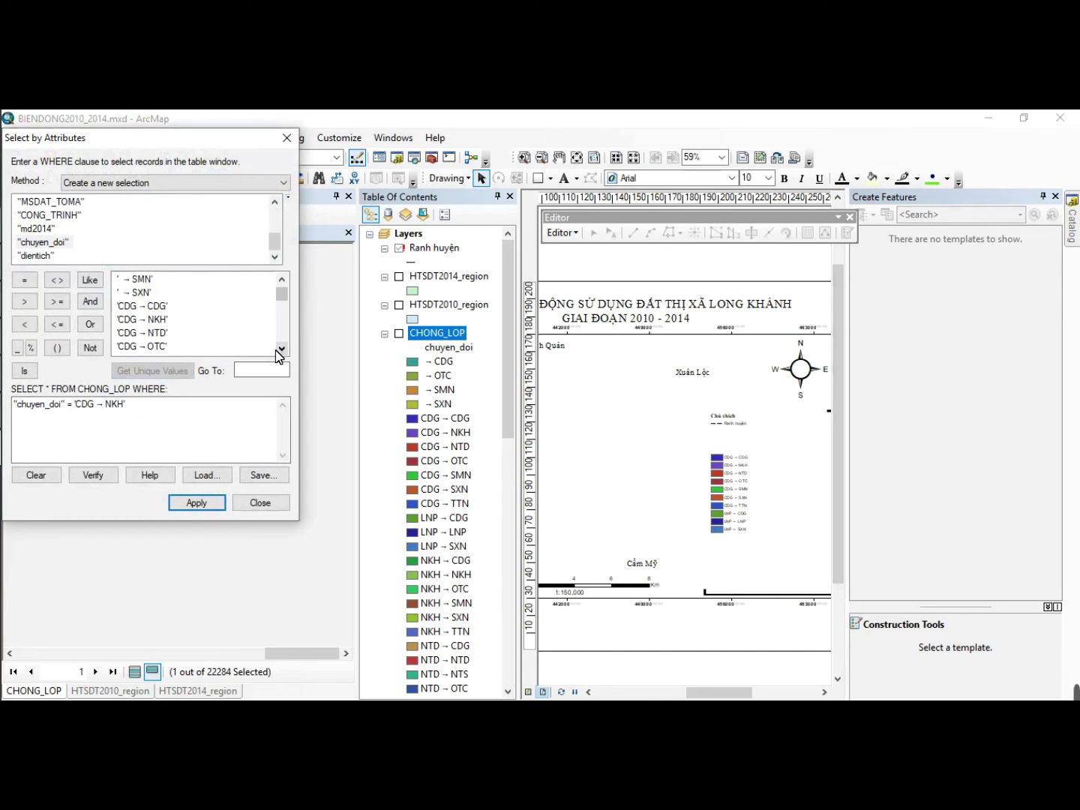
left_click(138, 408)
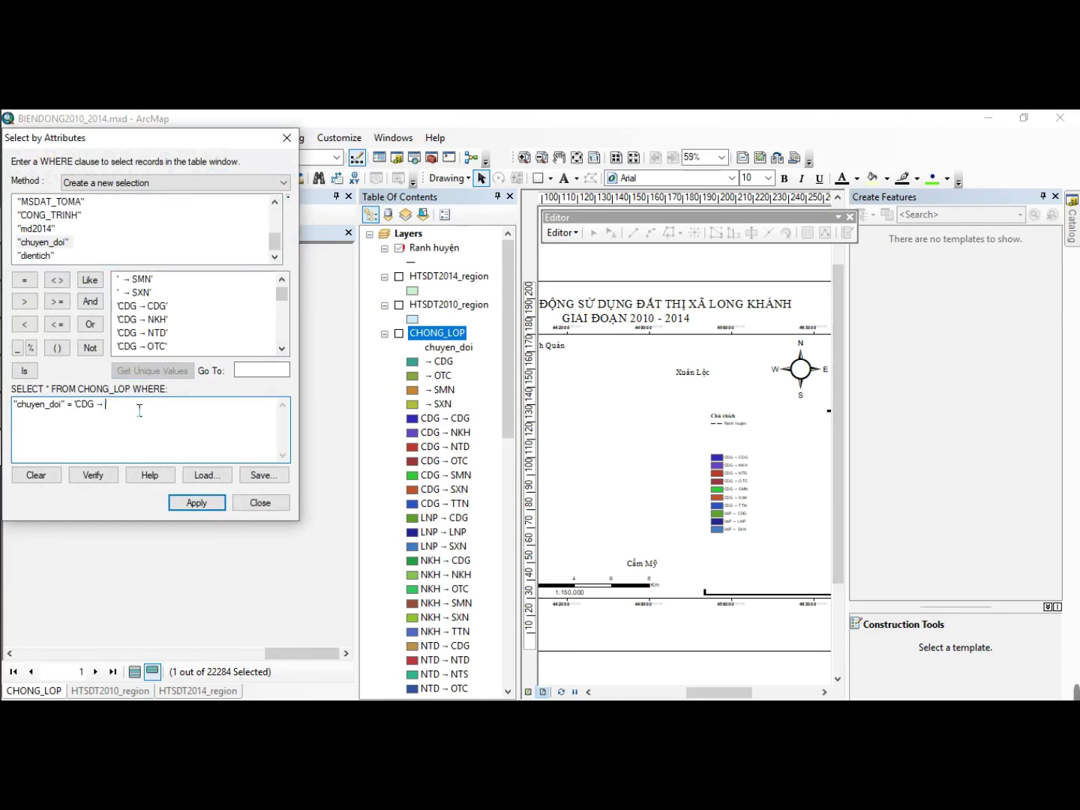
left_click(186, 509)
left_click(267, 506)
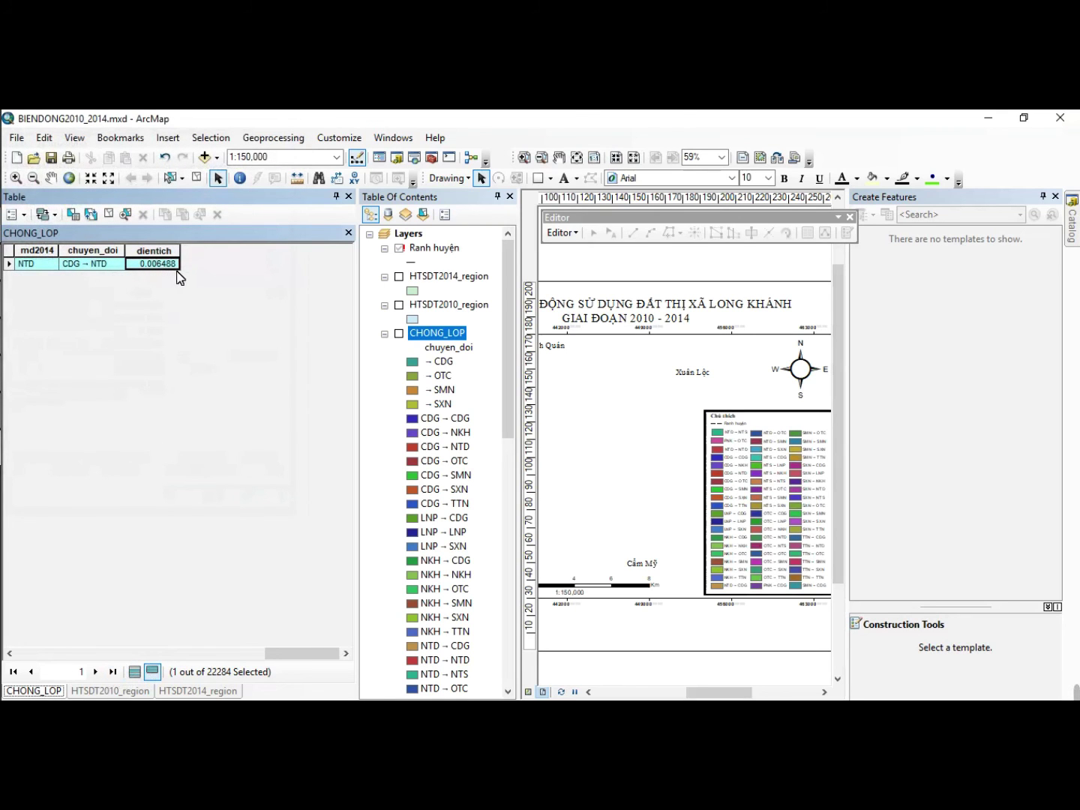
- Switch to Excel and enter 0.006 in E2 as the area for CDG to NTD
key("alt+Tab")
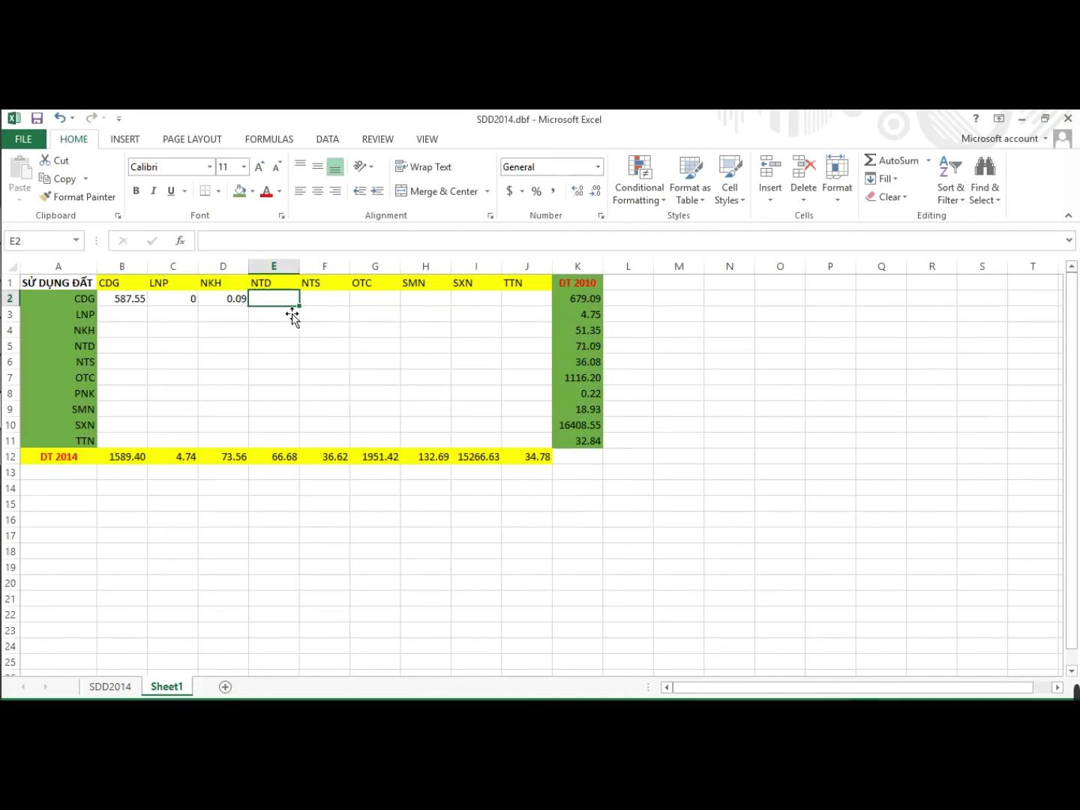
type("0.00")
type("0")
key("Tab")
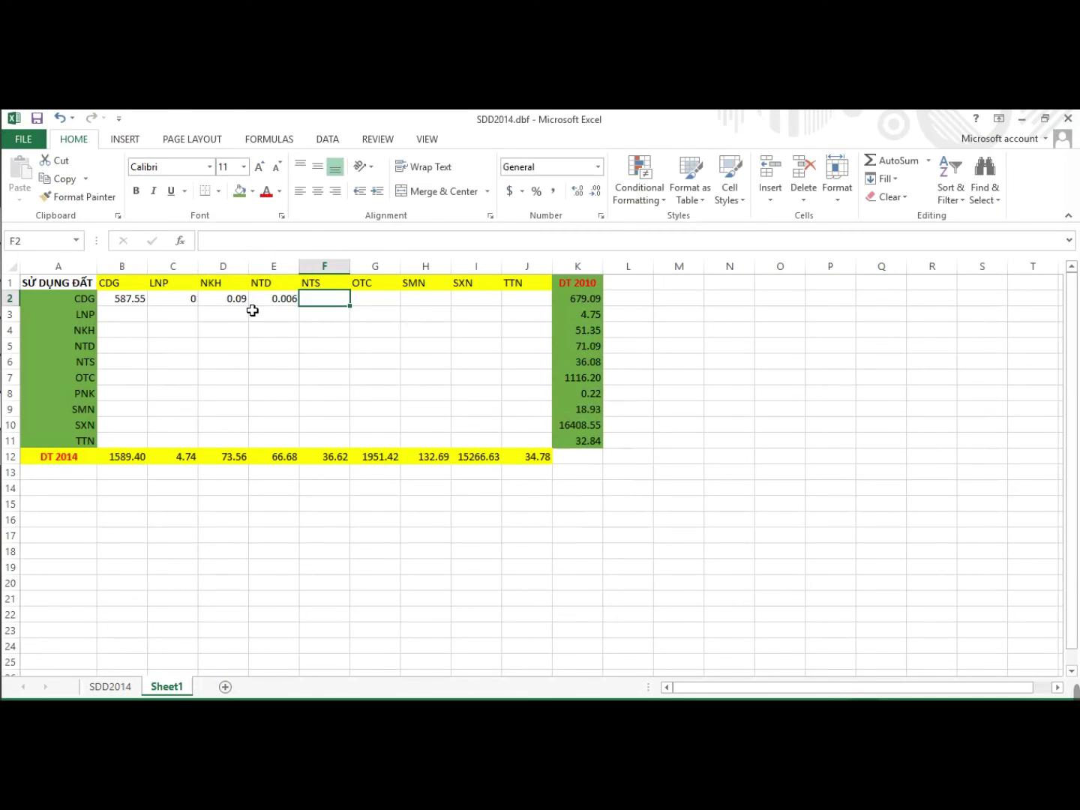
- Switch to ArcMap, reopen Select by Attributes for the CHONG_LOP table, and list the unique values of chuyen_doi
key("alt+Tab")
left_click(16, 215)
left_click(75, 251)
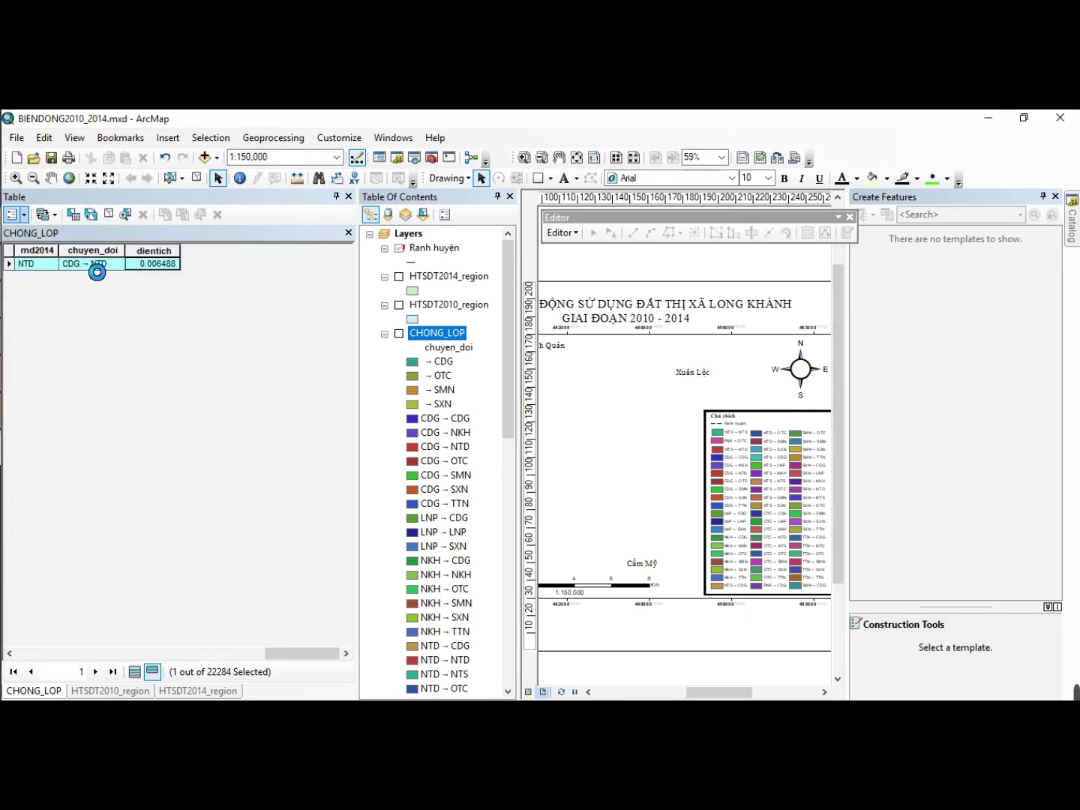
scroll(65, 246, "down", 3)
left_click(58, 243)
left_click(166, 365)
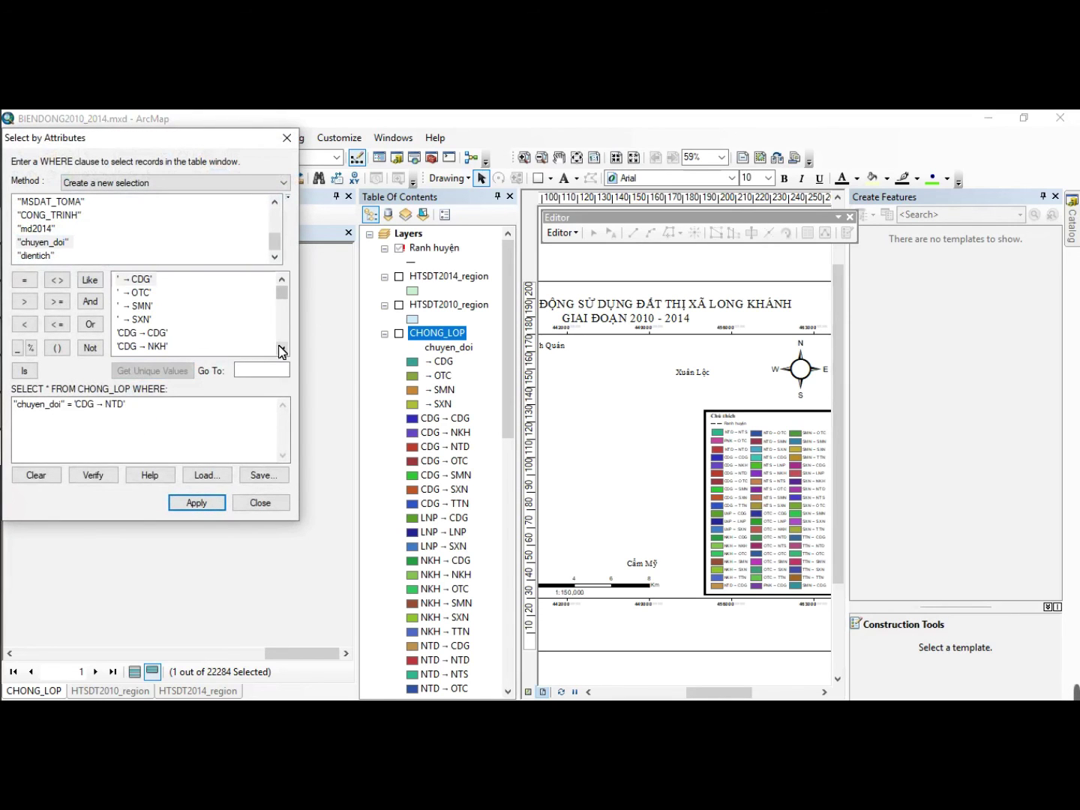
- Replace the WHERE value with 'CDG → OTC' and select the matching CHONG_LOP records
left_click(281, 349)
left_click(282, 348)
left_click(280, 349)
left_click(281, 348)
left_click(282, 349)
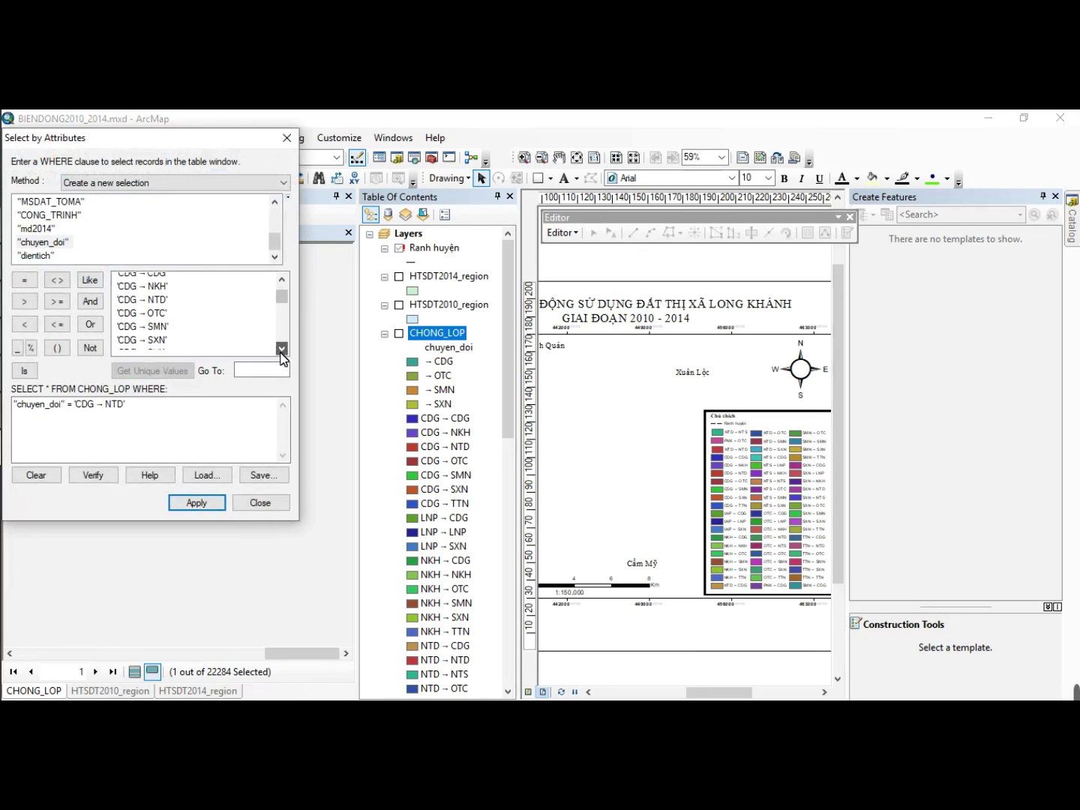
left_click_drag(138, 409, 75, 405)
key("BackSpace")
double_click(153, 310)
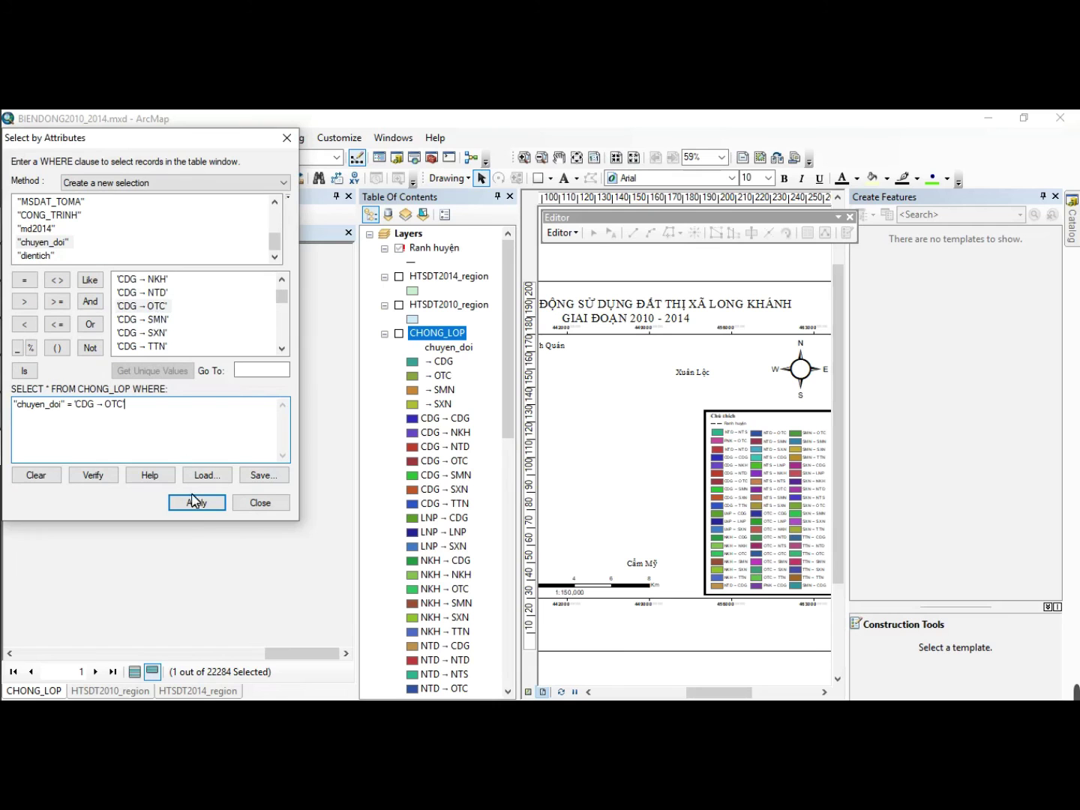
left_click(196, 503)
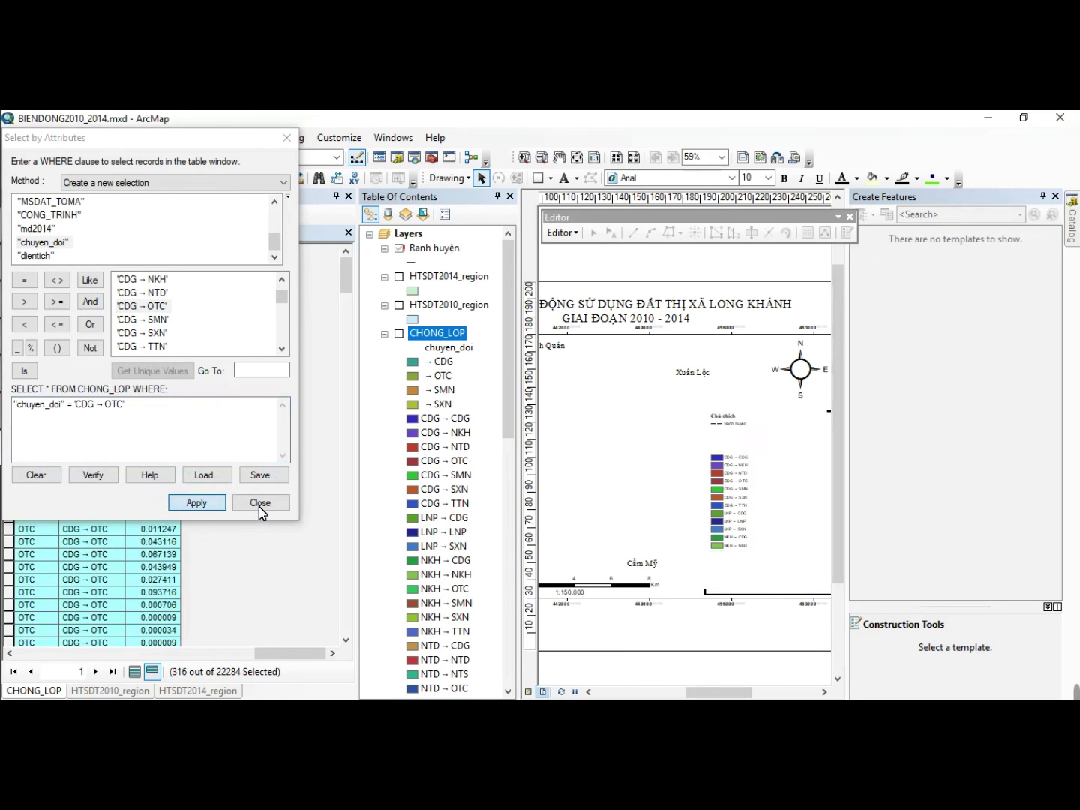
- Move the Select by Attributes dialog off the table and show the dientich statistics for the selected CDG → OTC records
left_click_drag(203, 133, 425, 179)
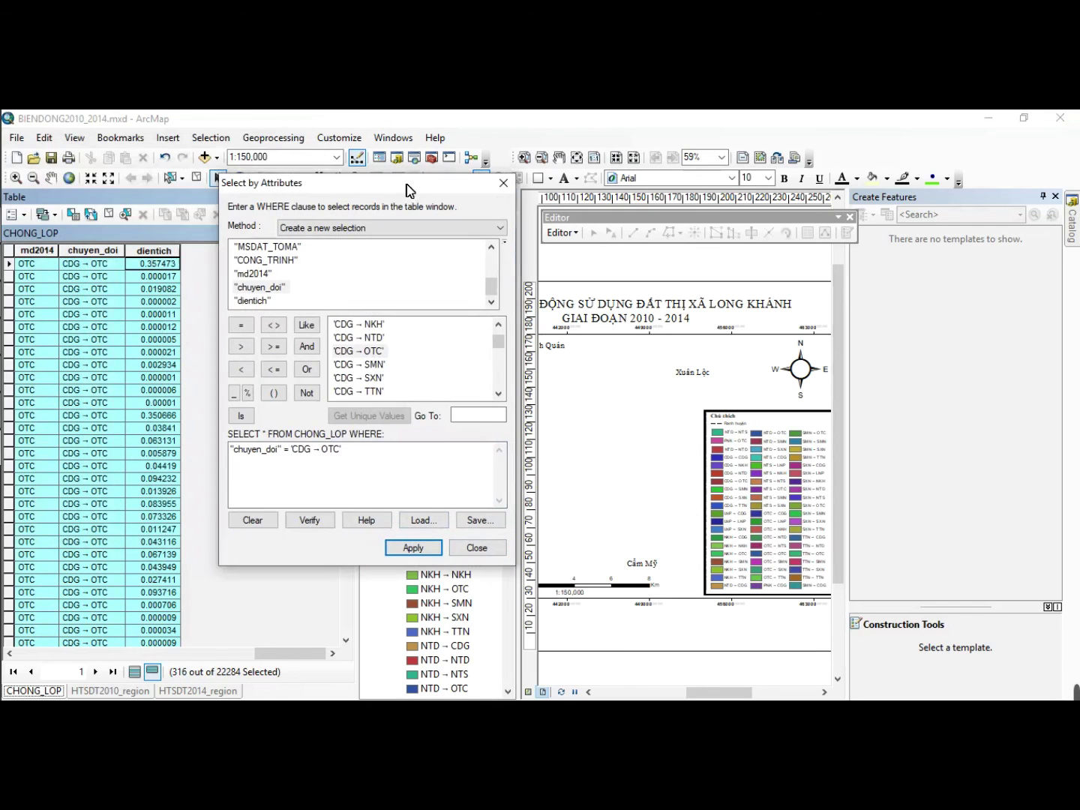
left_click(165, 251)
right_click(166, 250)
left_click(225, 338)
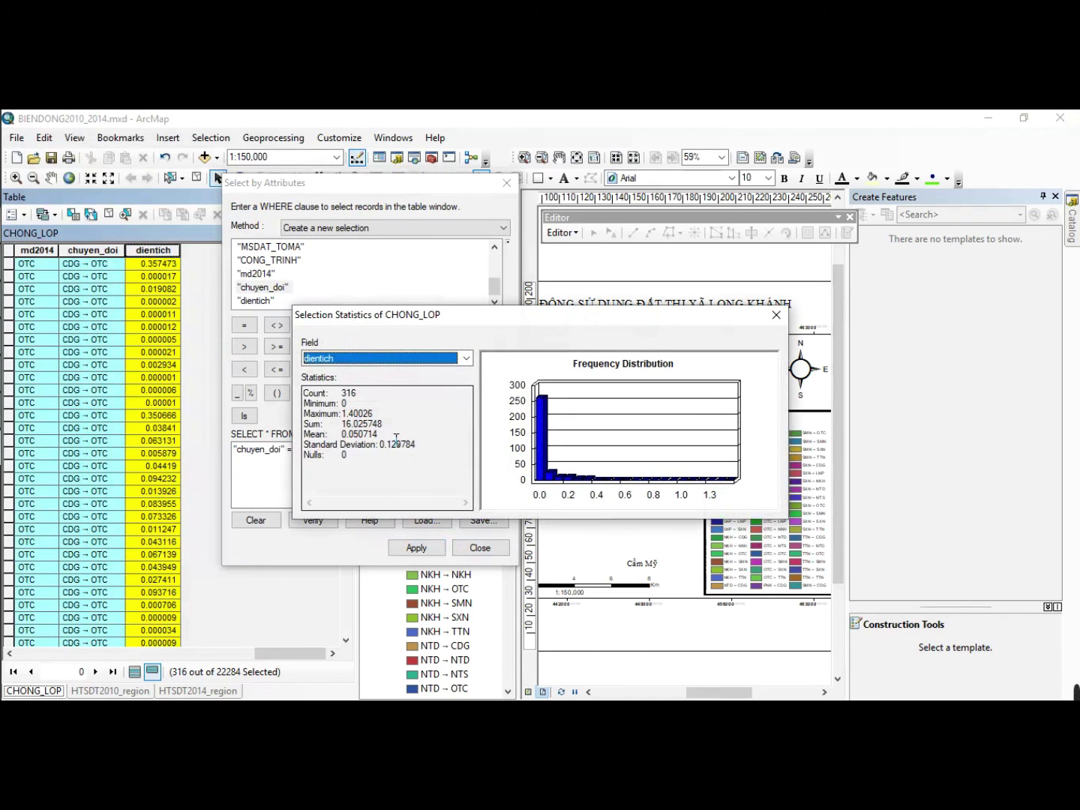
- Switch to Excel and enter 16.025 in G2 as the area for CDG to OTC
key("alt+Tab")
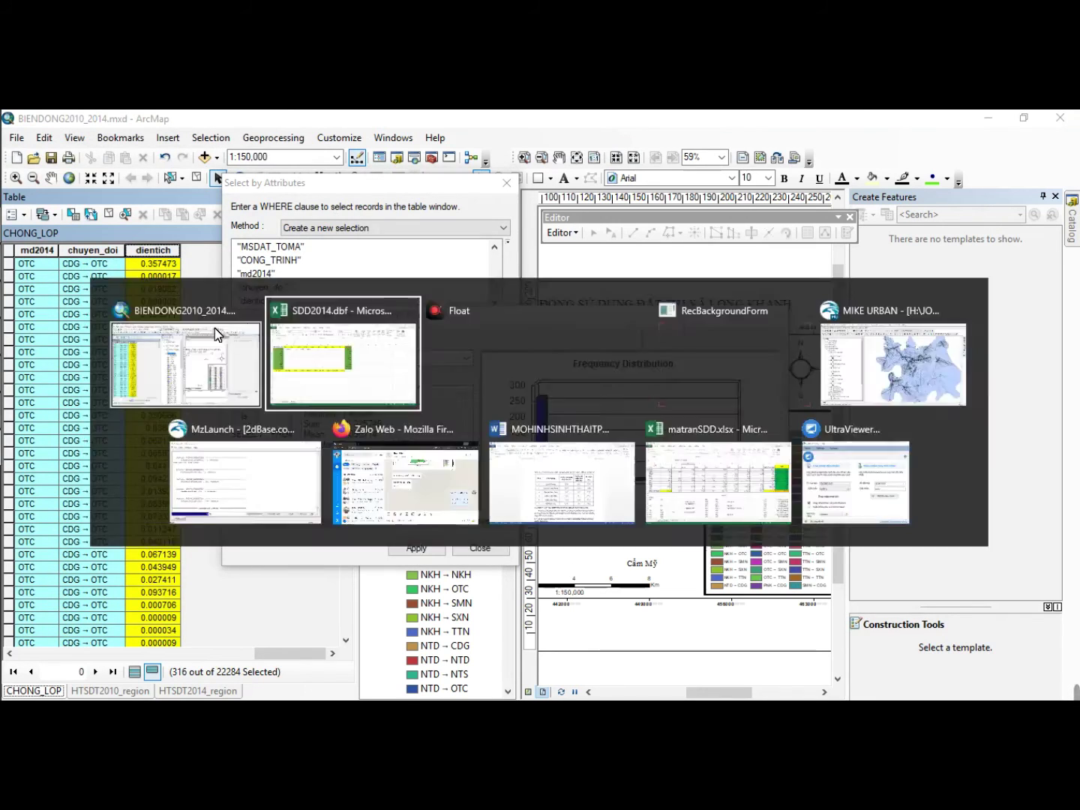
left_click(377, 302)
type("16.025")
key("Return")
- Return to ArcMap, close the statistics, change the WHERE value to 'CDG → SMN', and select the matching records
key("alt+Tab")
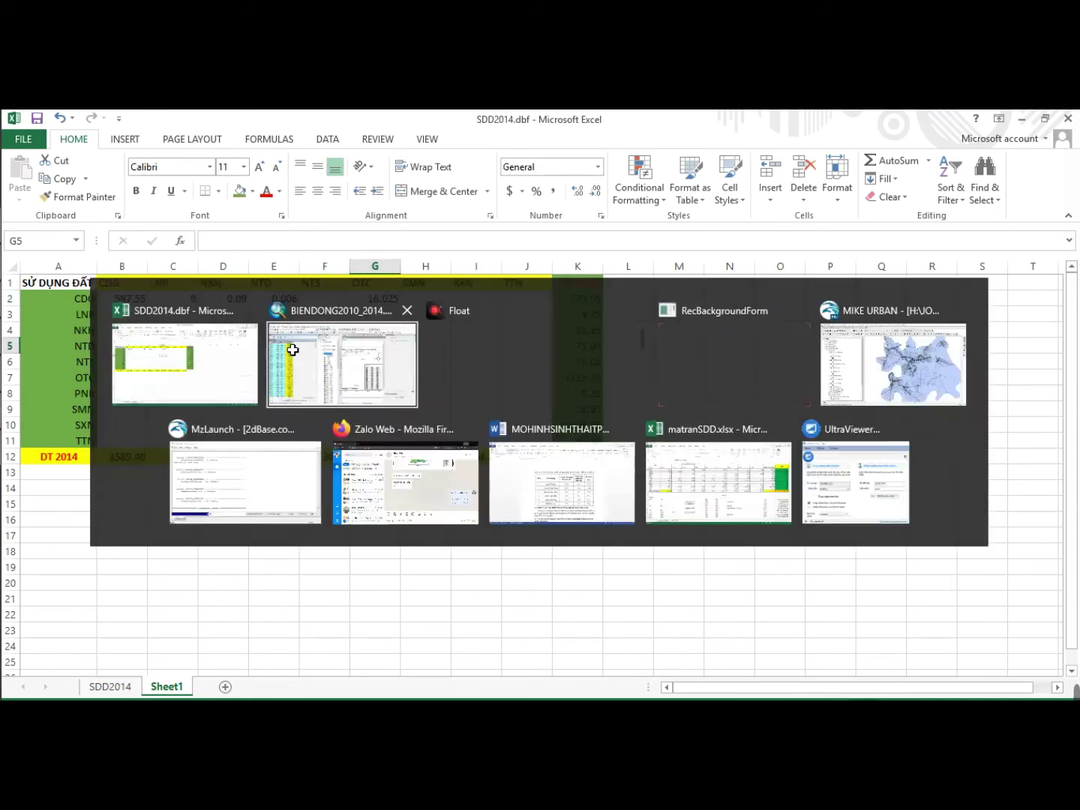
left_click(775, 315)
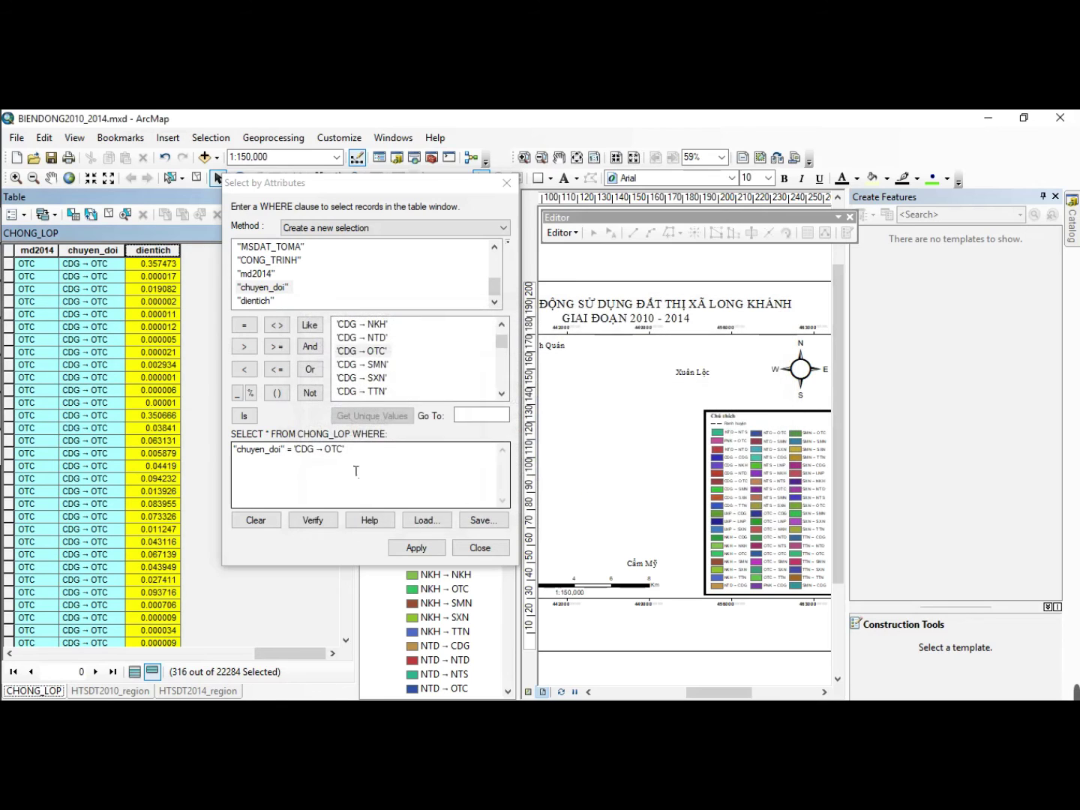
left_click_drag(367, 452, 296, 459)
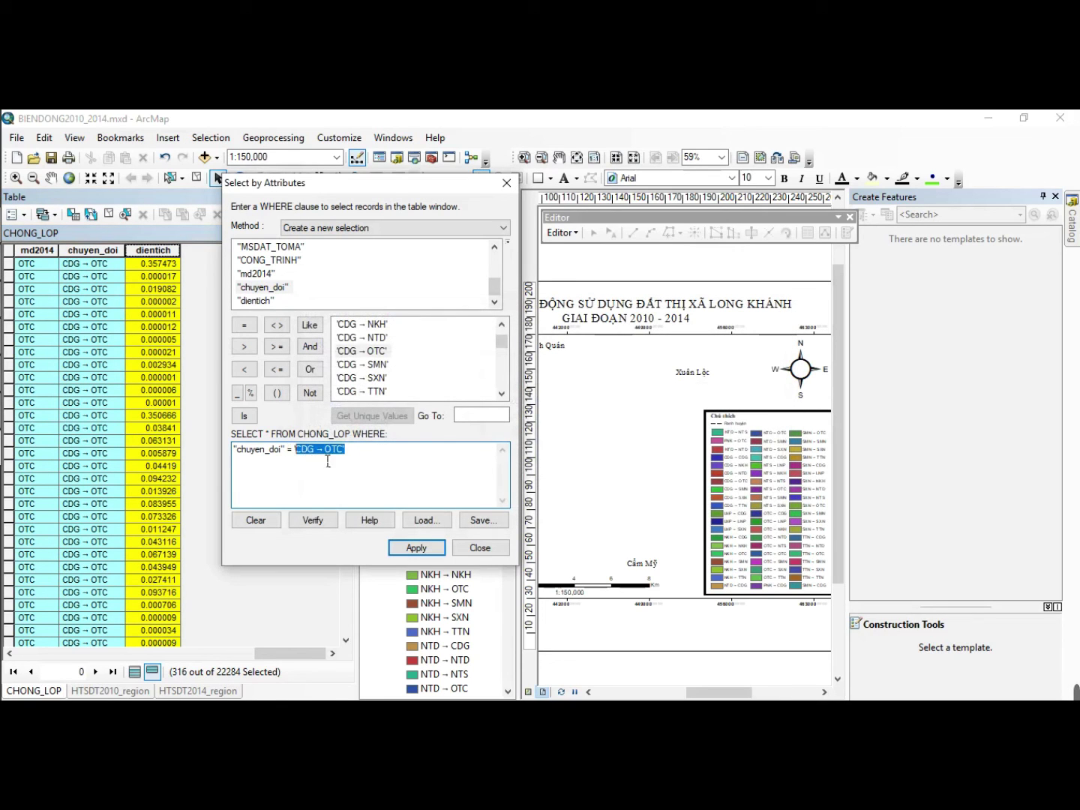
key("BackSpace")
double_click(363, 366)
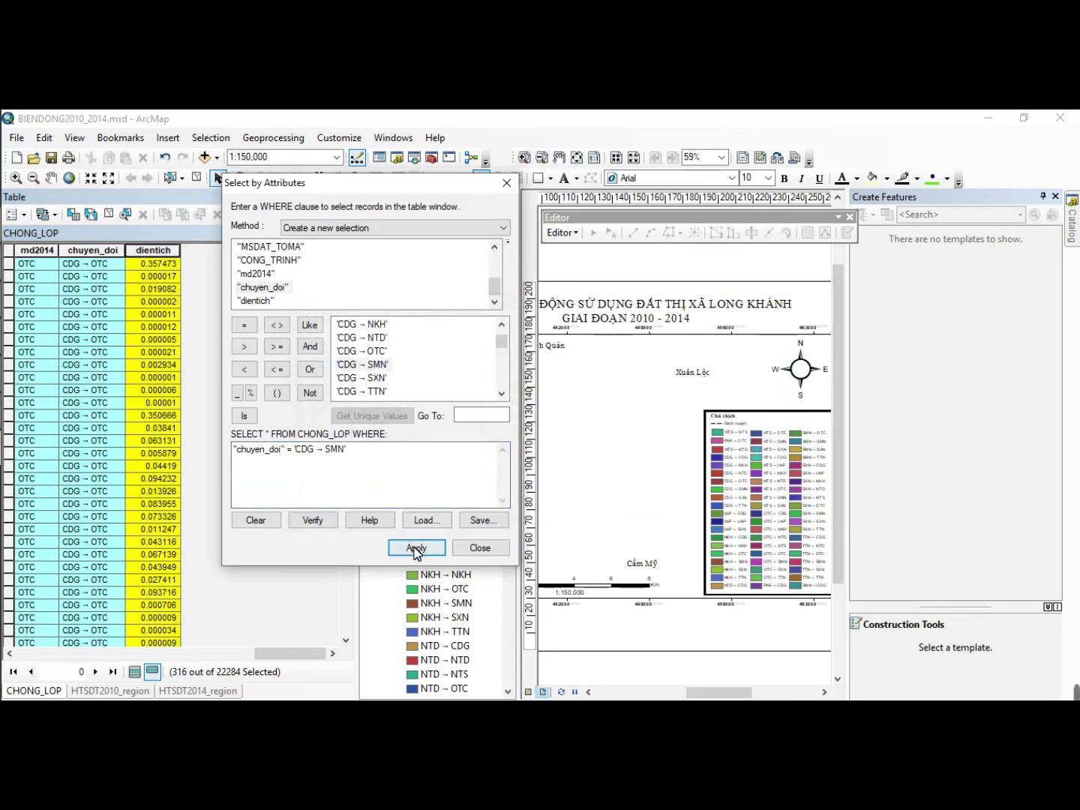
left_click(416, 548)
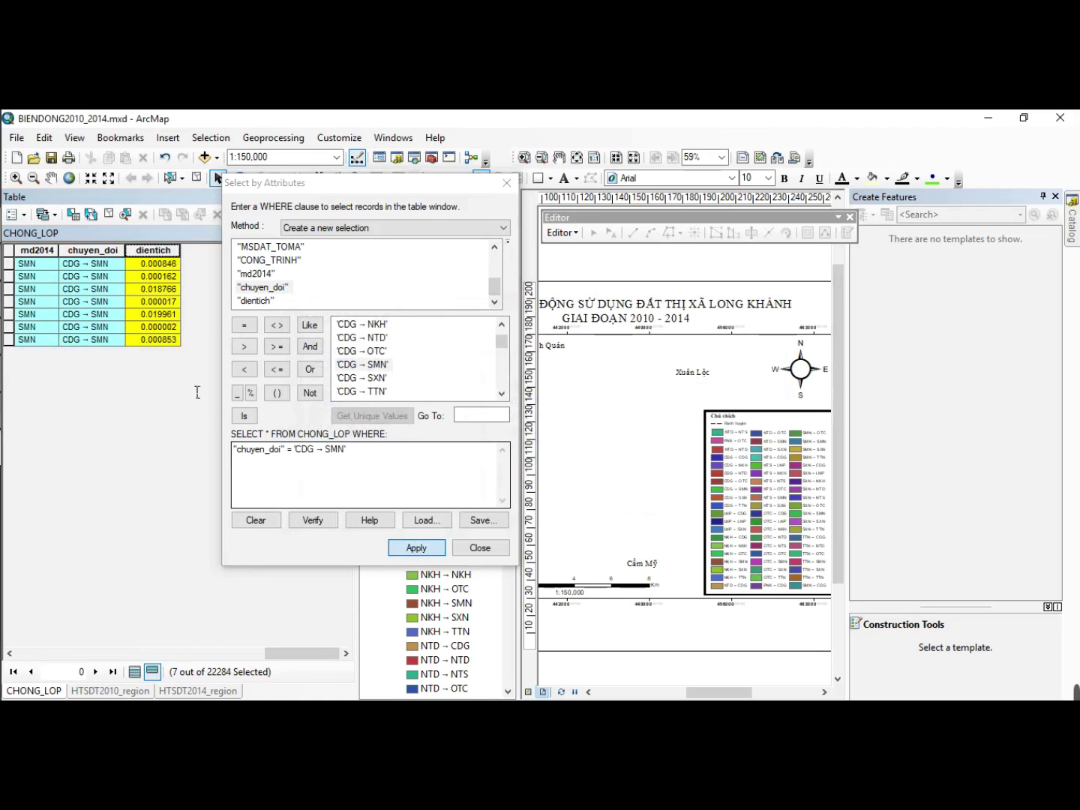
- Show the dientich statistics for the CDG → SMN selection, and enter 0.04 in H2 of the Excel matrix
right_click(155, 252)
left_click(205, 331)
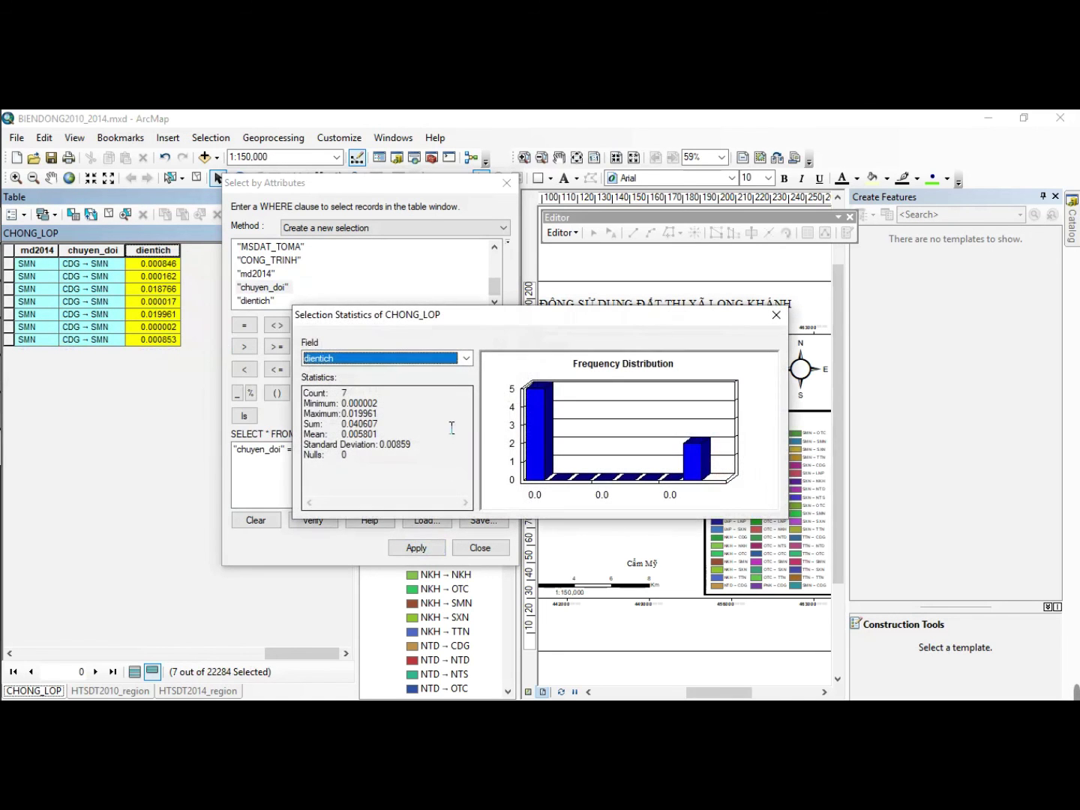
key("alt+Tab")
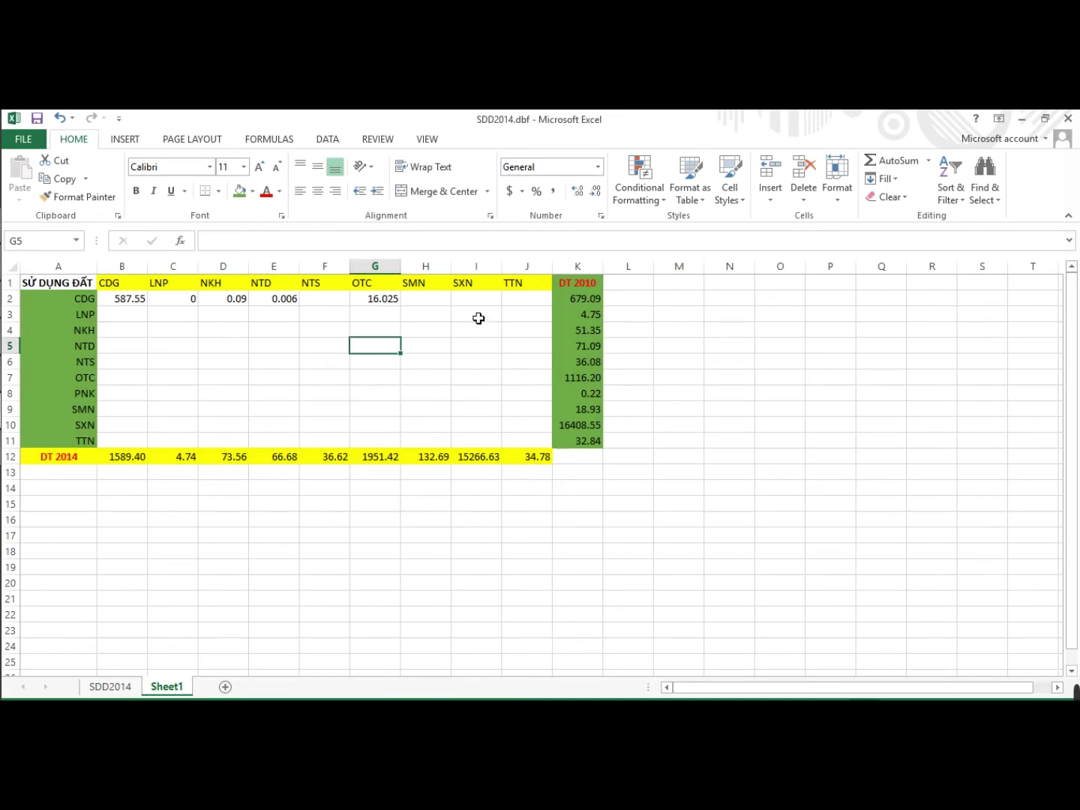
left_click(428, 300)
type("0.04")
left_click(494, 323)
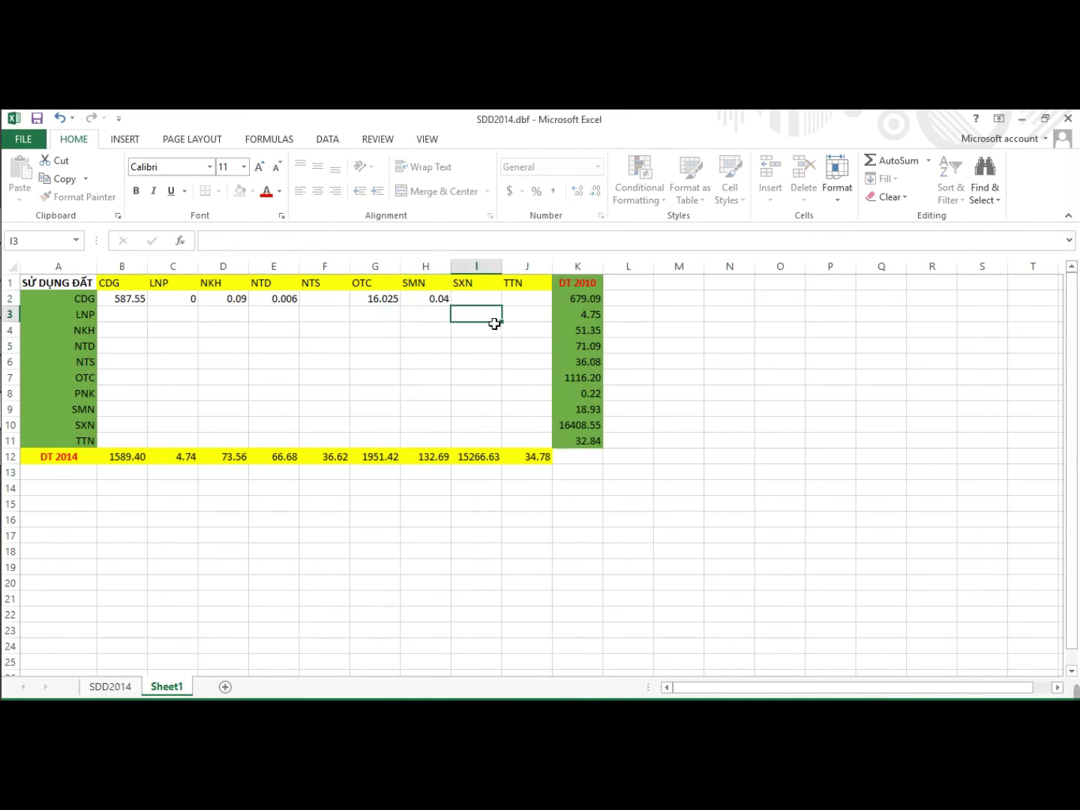
- Switch to ArcMap, close the statistics, change the WHERE value to 'CDG → SXN', and select the matching records
key("alt+Tab")
left_click(771, 316)
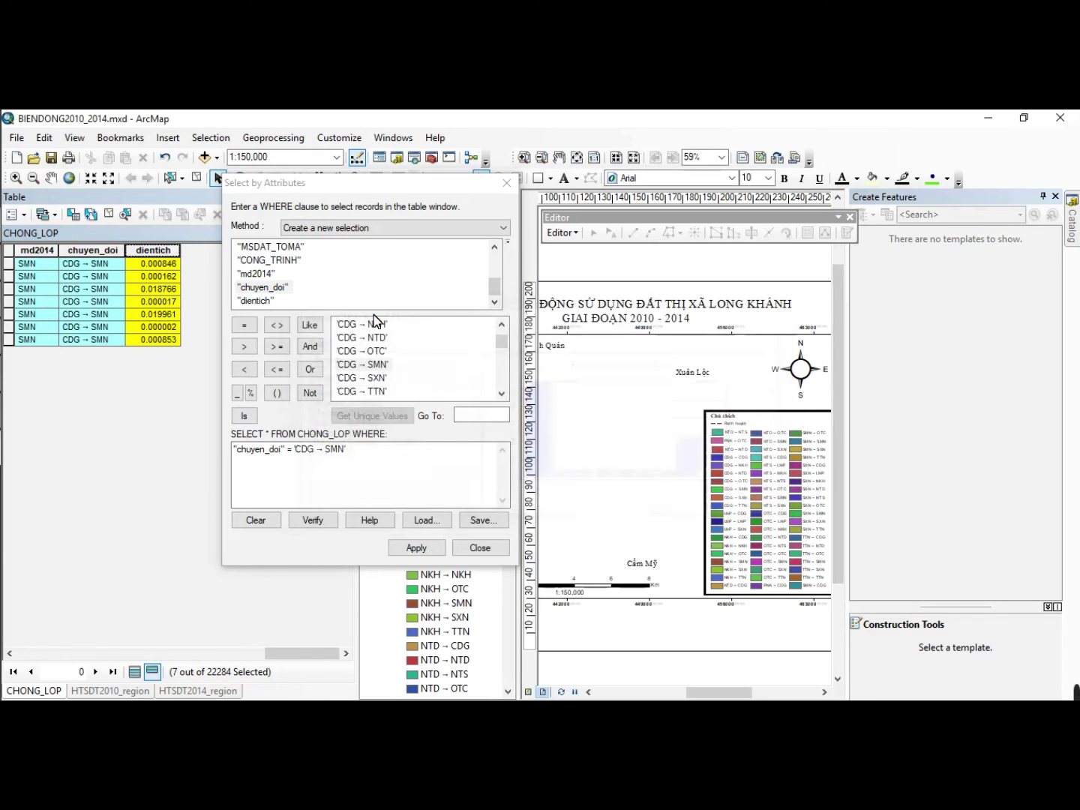
left_click(362, 459)
mouse_move(348, 460)
left_mouse_down()
mouse_move(322, 460)
mouse_move(339, 459)
left_mouse_up()
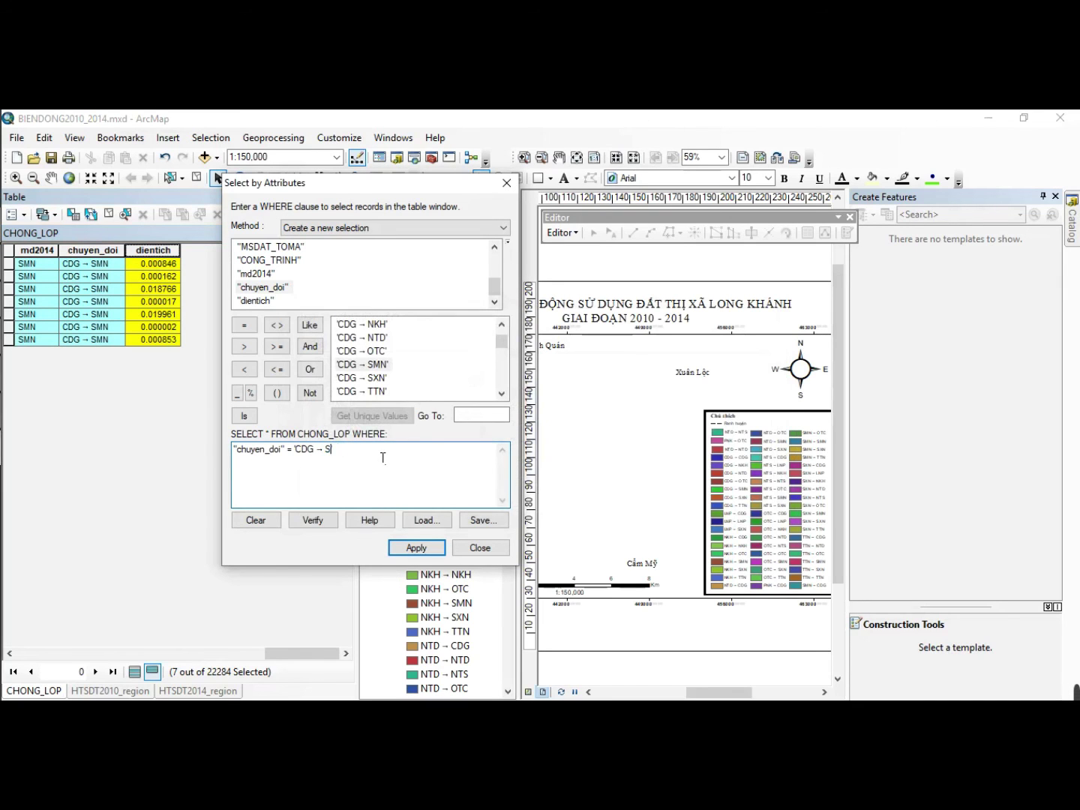
left_click(417, 553)
- Check the dientich statistics for the CDG → SXN selection, and enter 73.74 in I2 of the Excel matrix
right_click(162, 251)
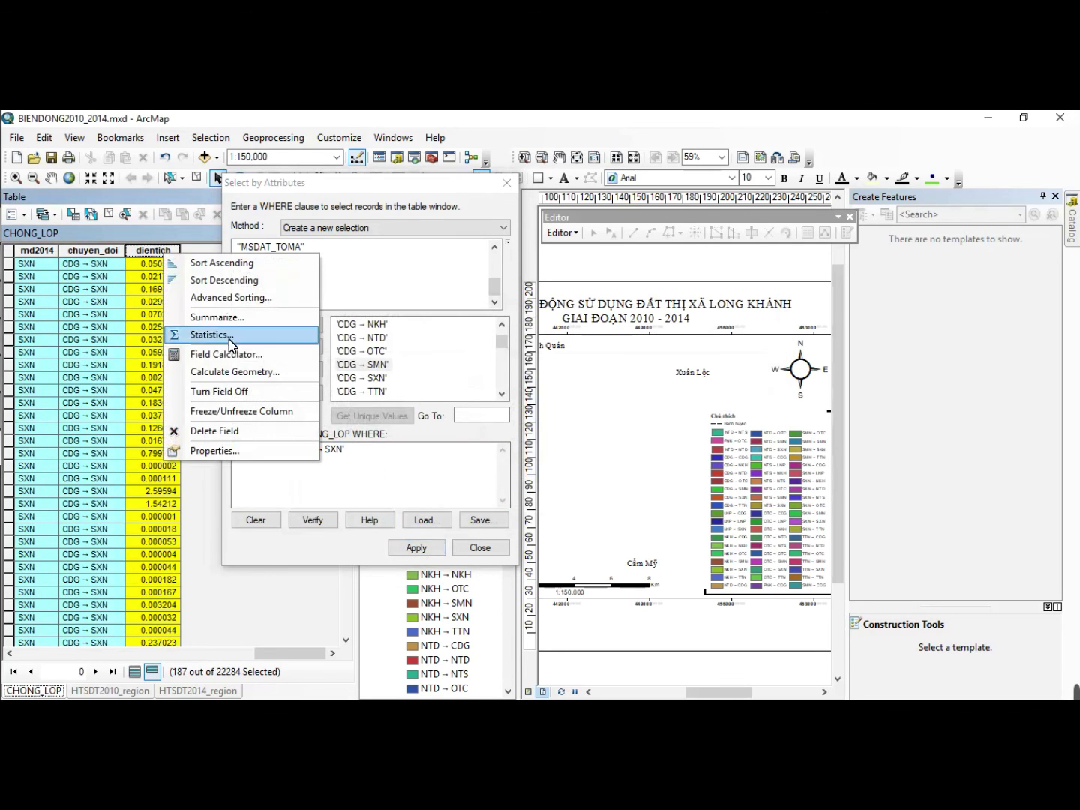
left_click(216, 337)
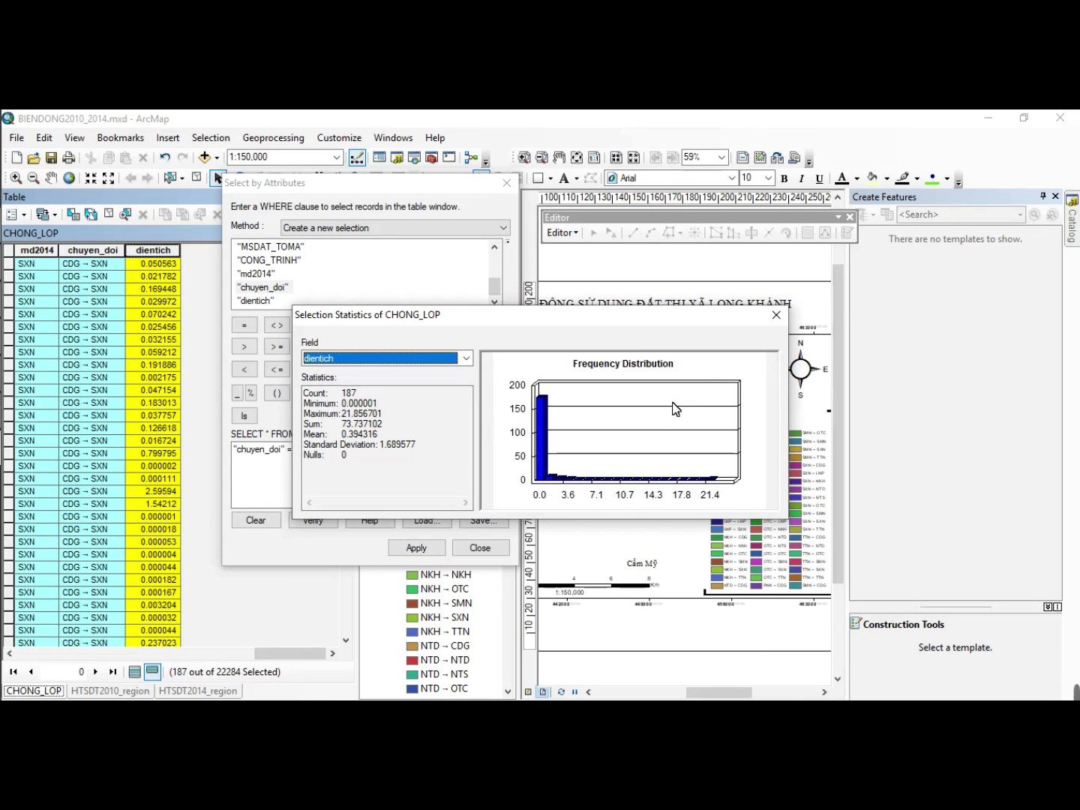
left_click(778, 313)
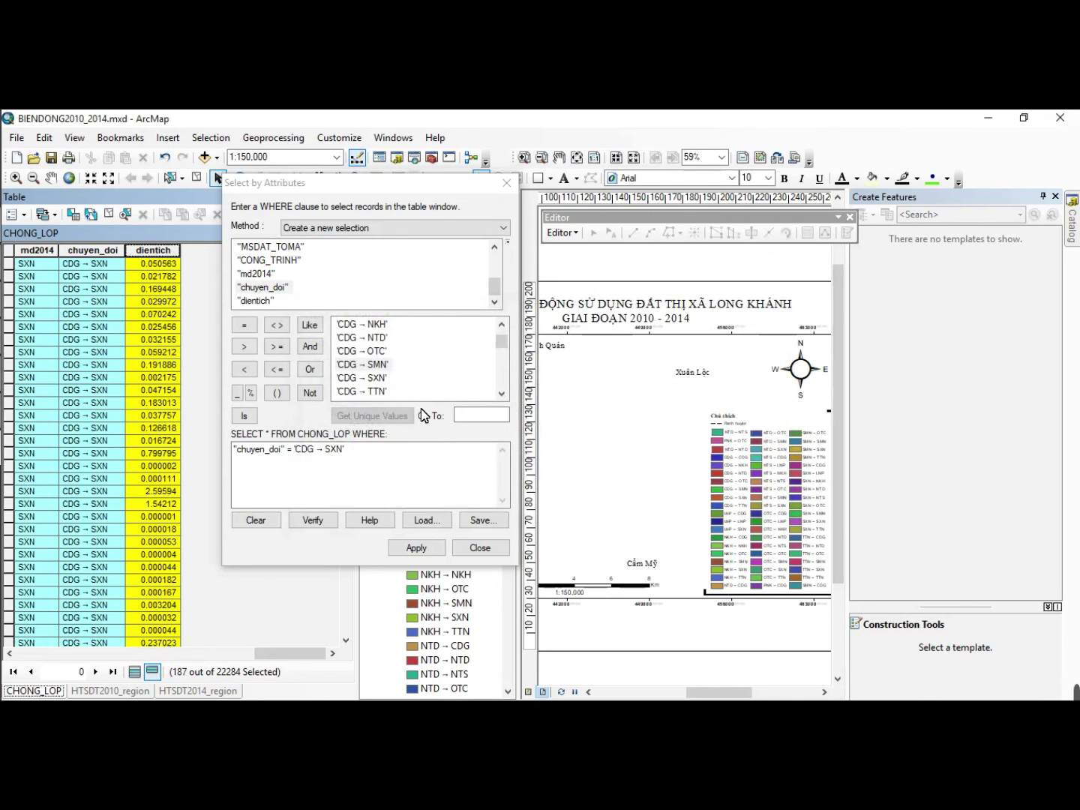
key("alt+Tab")
left_click(486, 302)
type("73.74")
- Switch back to ArcMap, change the WHERE value to 'CDG → TTN', and select the matching CHONG_LOP records
key("alt+Tab")
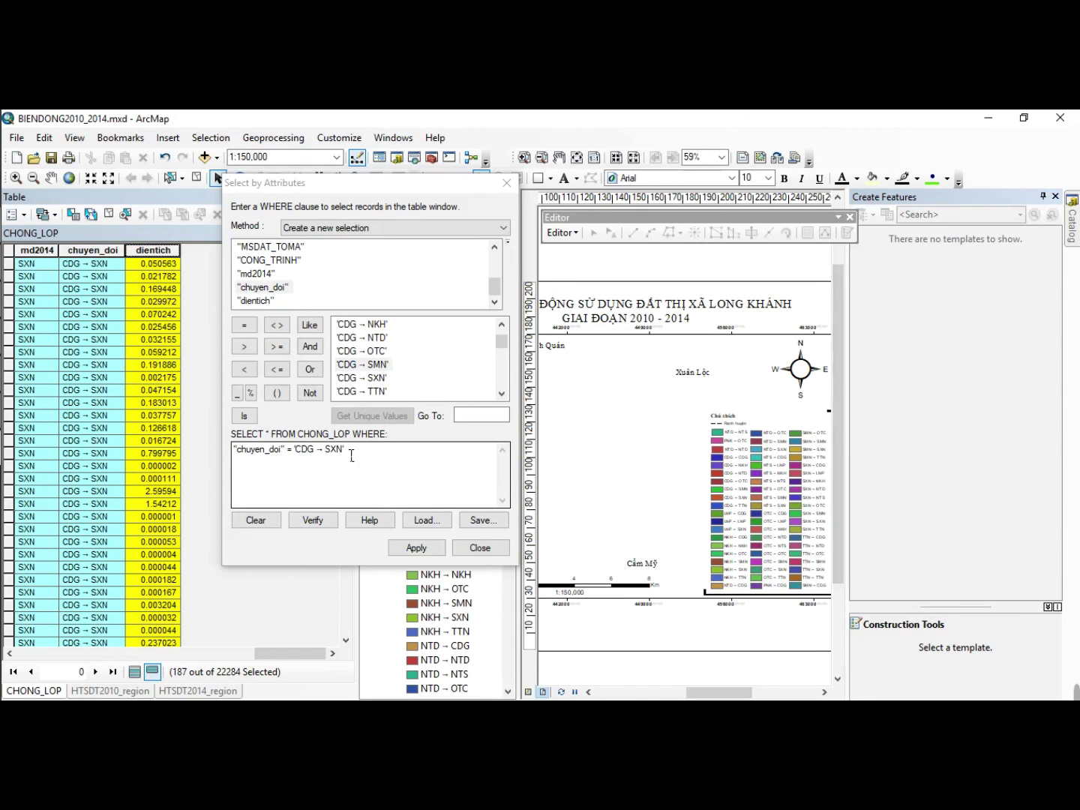
key("BackSpace")
type("TT")
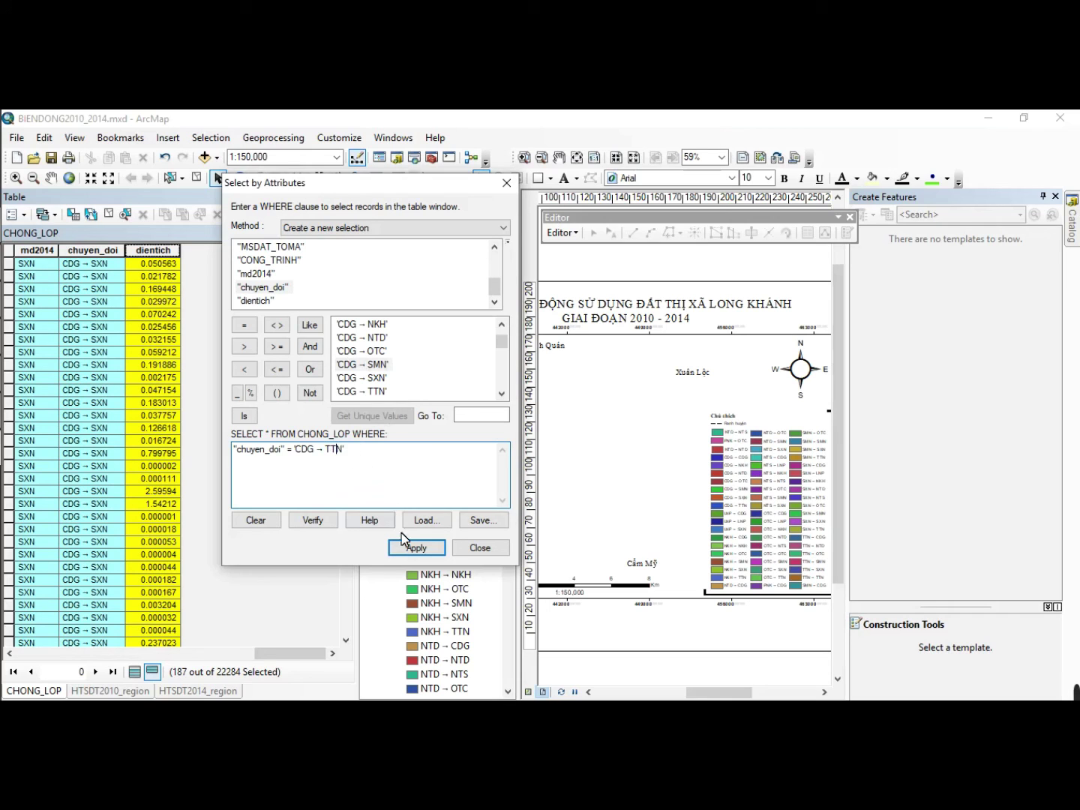
left_click(417, 548)
left_click(502, 393)
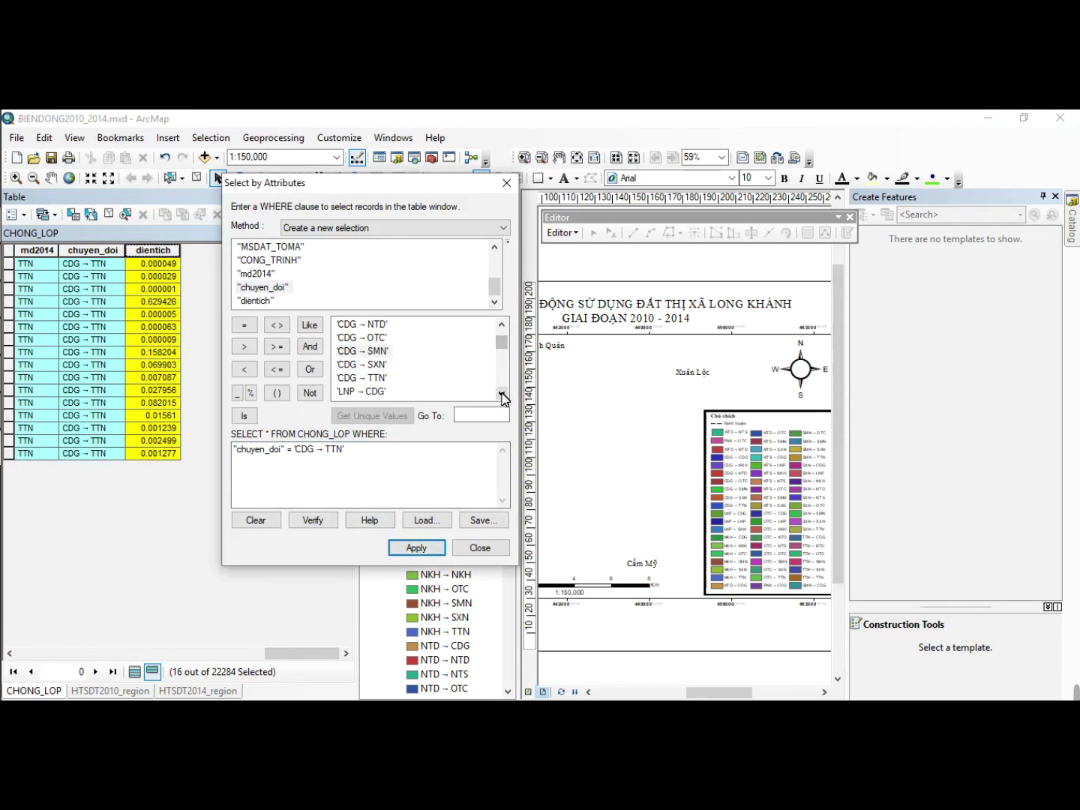
- Show the dientich statistics for the CDG → TTN selection, and enter 0.995 in J2 of the Excel matrix
right_click(158, 250)
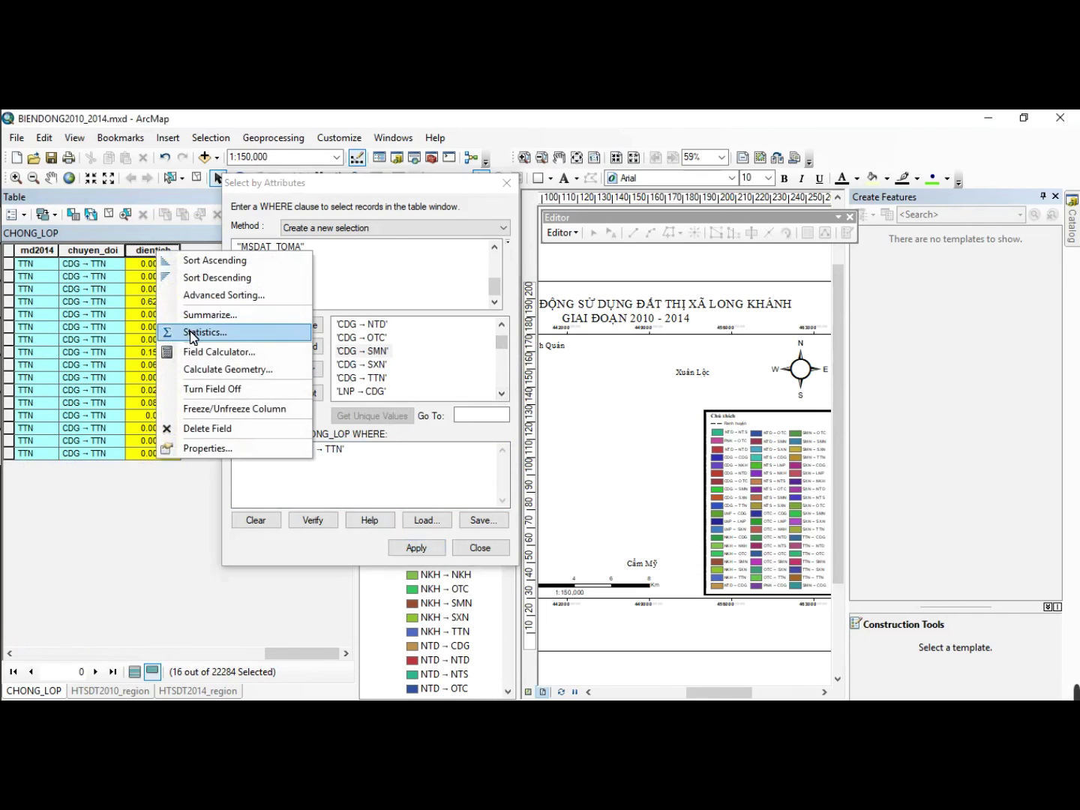
left_click(205, 333)
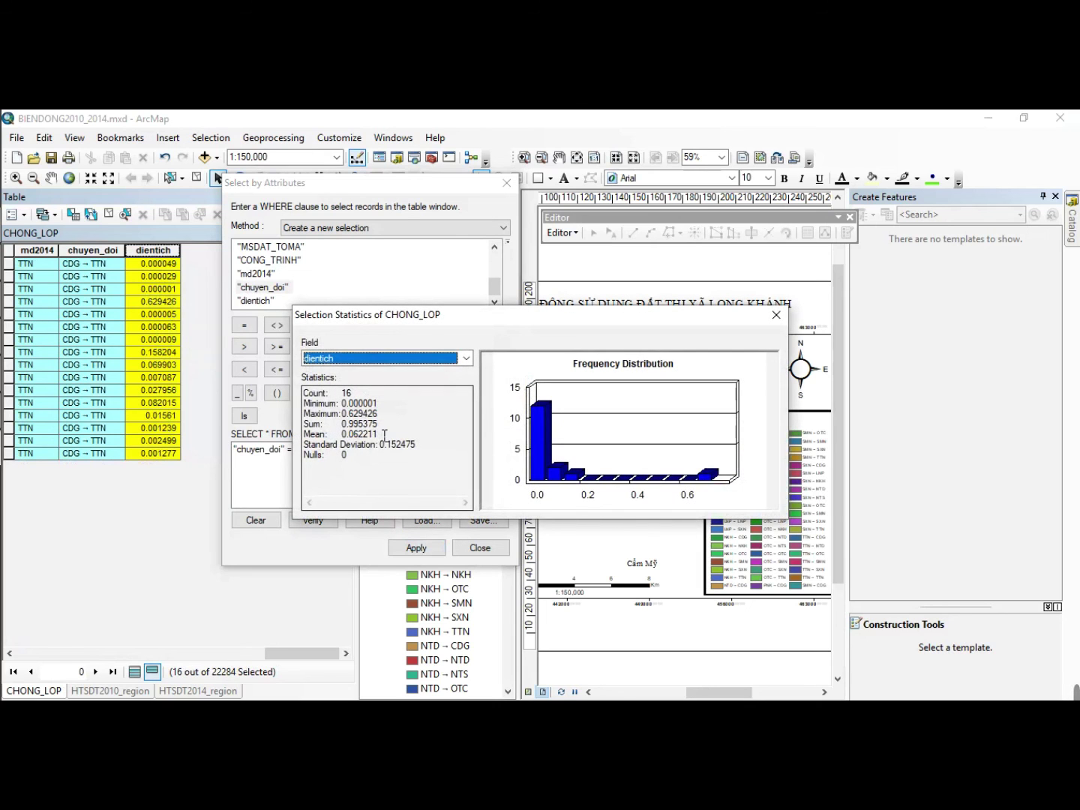
key("alt+Tab")
type("0.995")
key("Return")
- Enter 0 in F2 as the area for CDG to NTS
left_click(330, 300)
type("0")
key("Return")
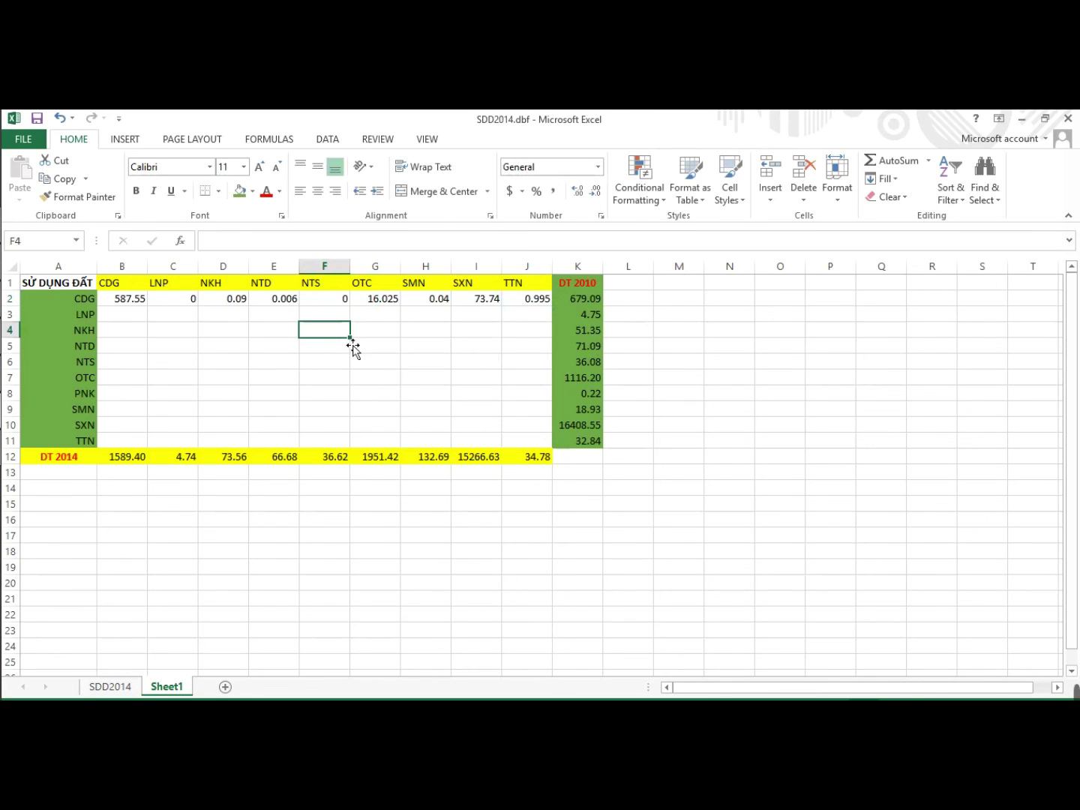
- Total the CDG row in M2 with the formula =SUM(B2:J2)
left_click(690, 301)
type("=")
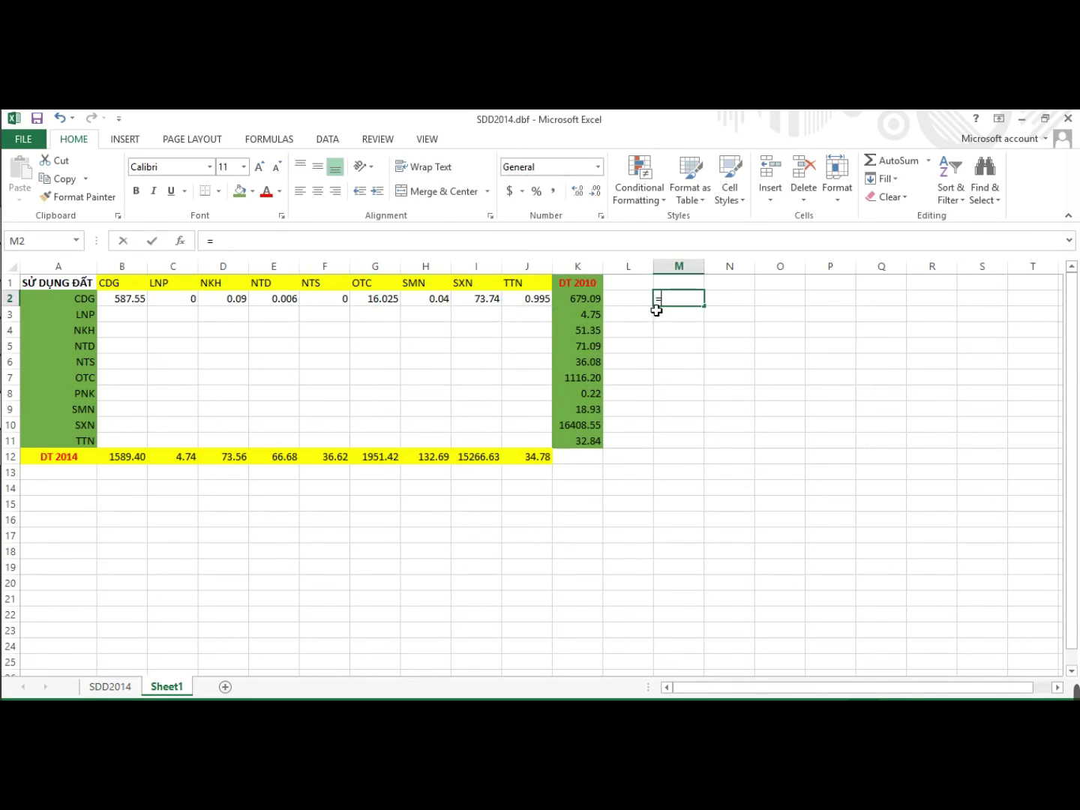
type("sum")
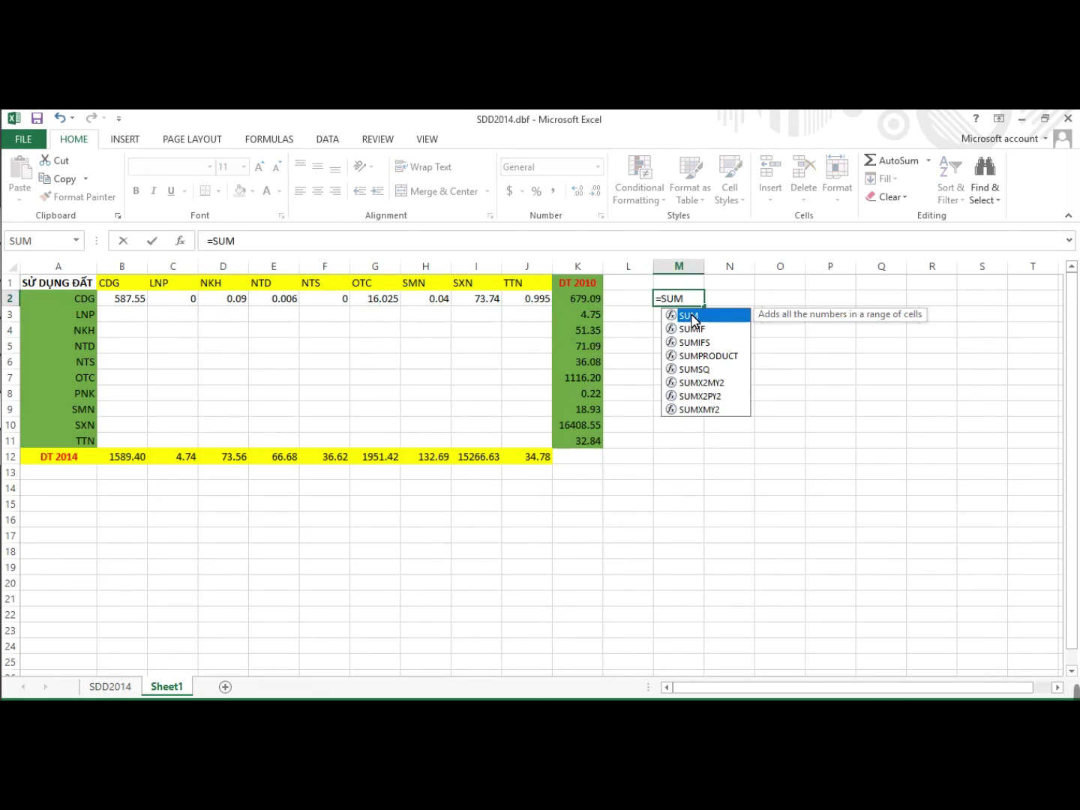
key("Tab")
left_click_drag(124, 307, 544, 302)
key("Return")
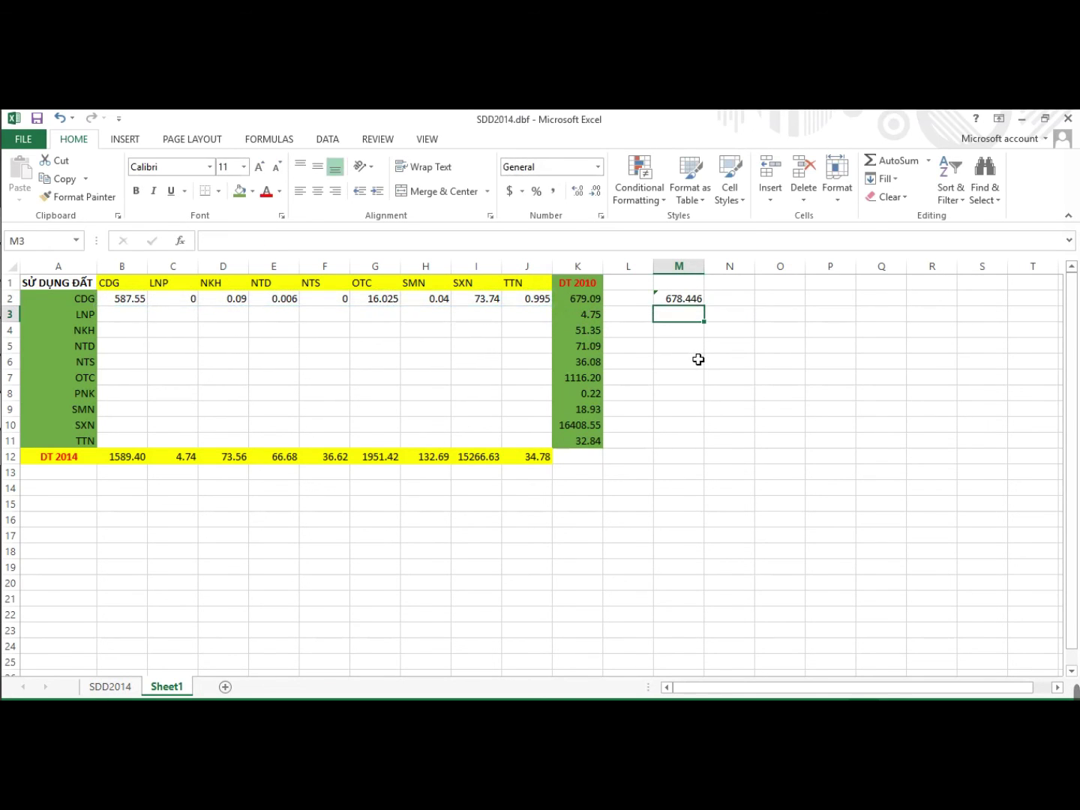
left_click(694, 300)
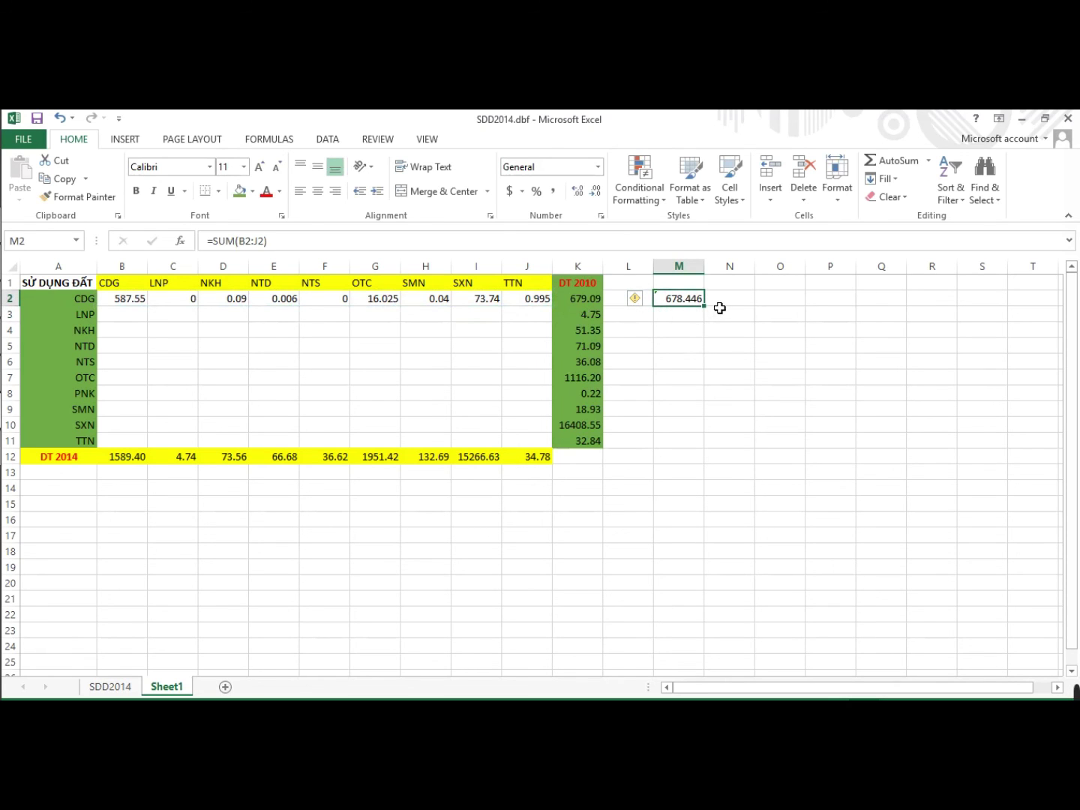
- Enter the note 'SỐ NÀY GẦN BẰNG DIỆN TÍCH HIỆN TRẠNG NĂM 2010 LÀ OKE, VÌ DIỆN TÍCH CDG ĐÃ CHUYÊN CHO ĐẤT KHÁC' in N2
left_click(728, 304)
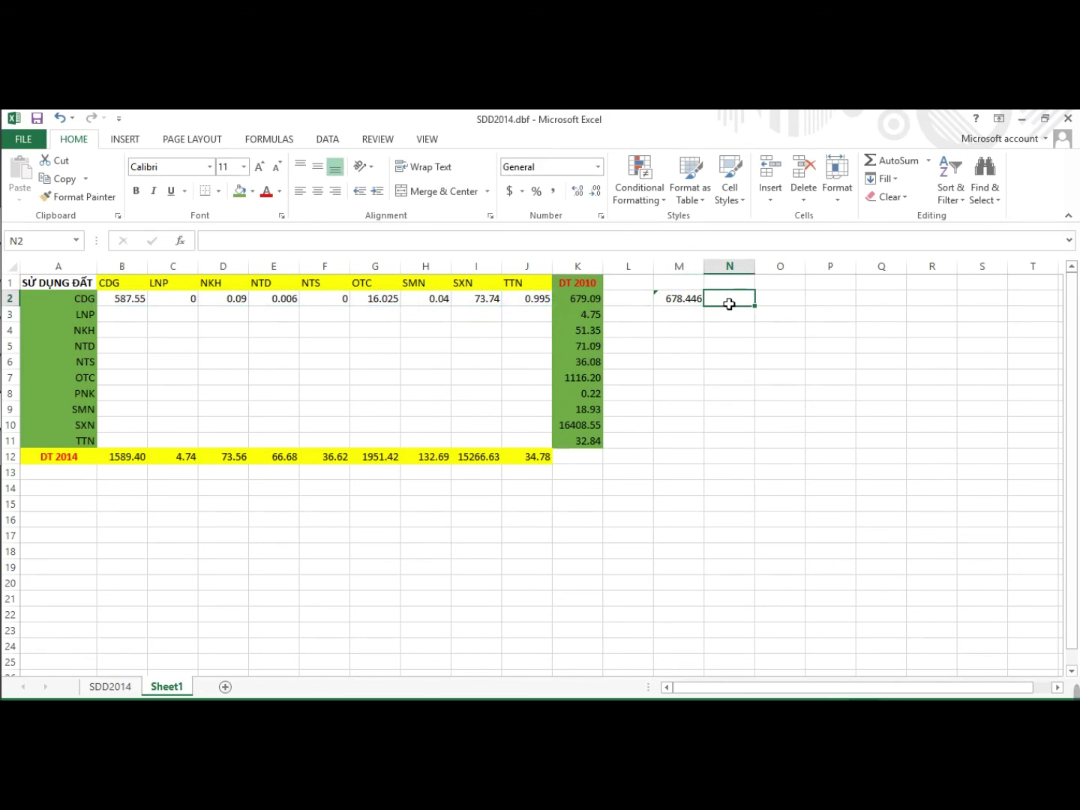
type("SỐ NA")
type("Y GẦN BAN")
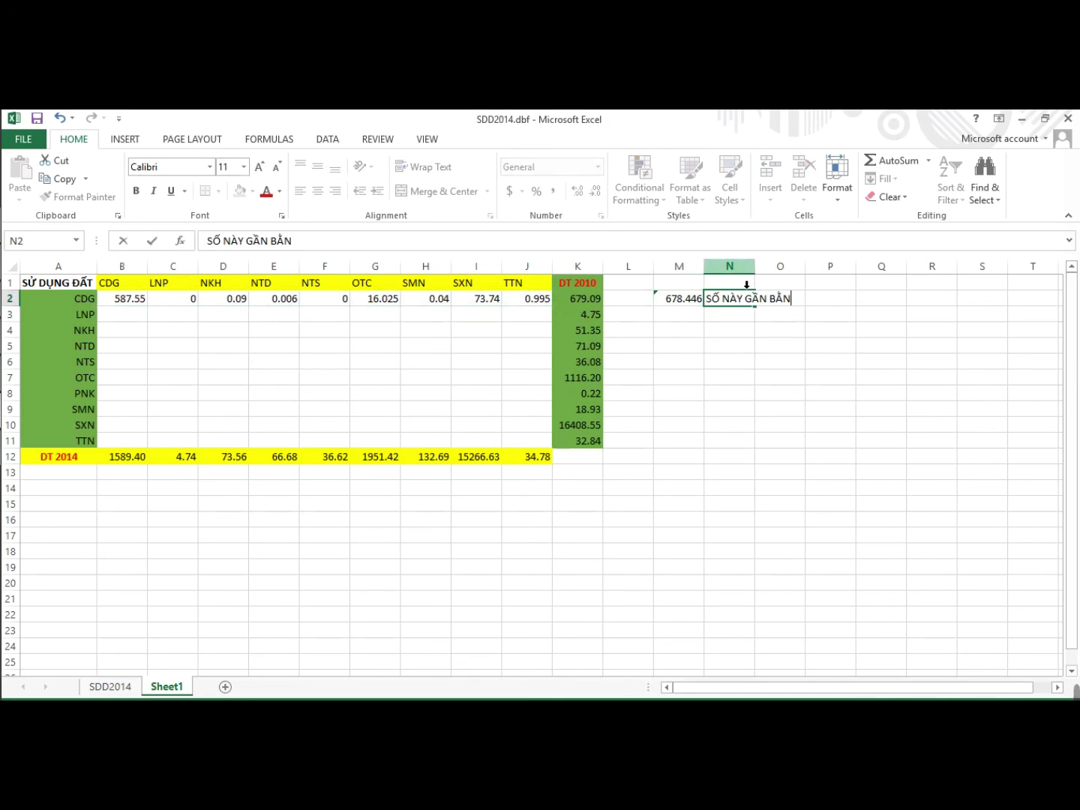
type("G DIÊN")
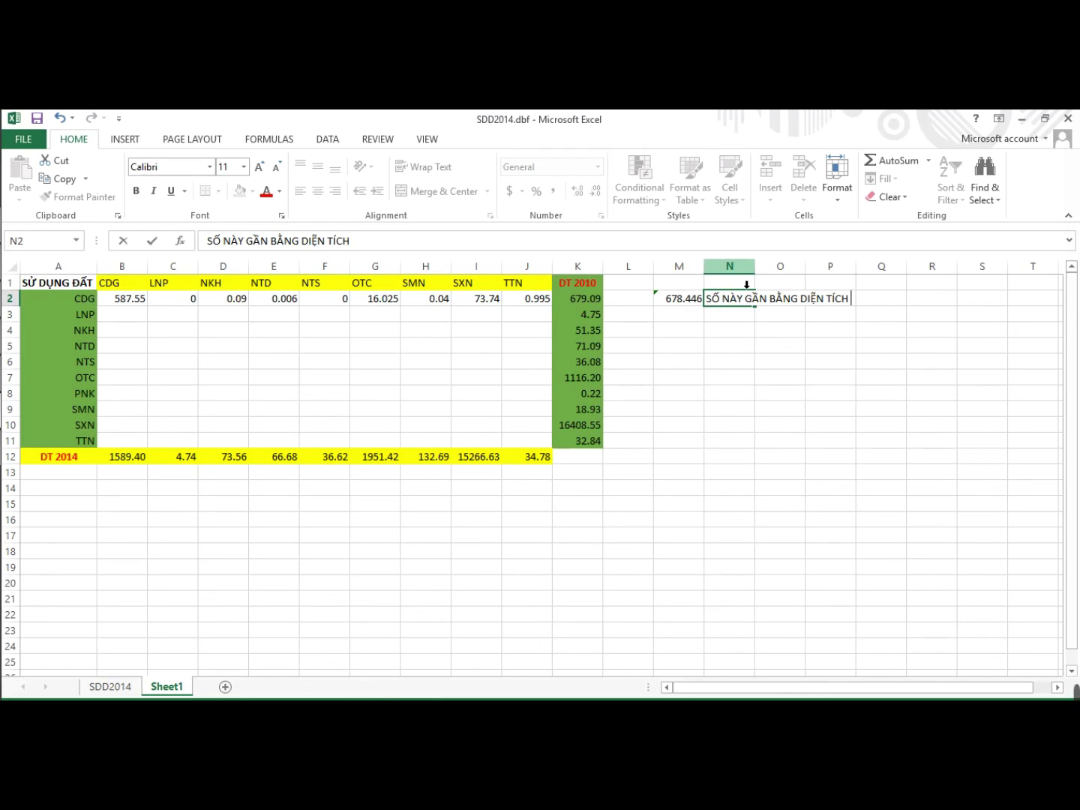
type("TÍCH HIỆN HAN")
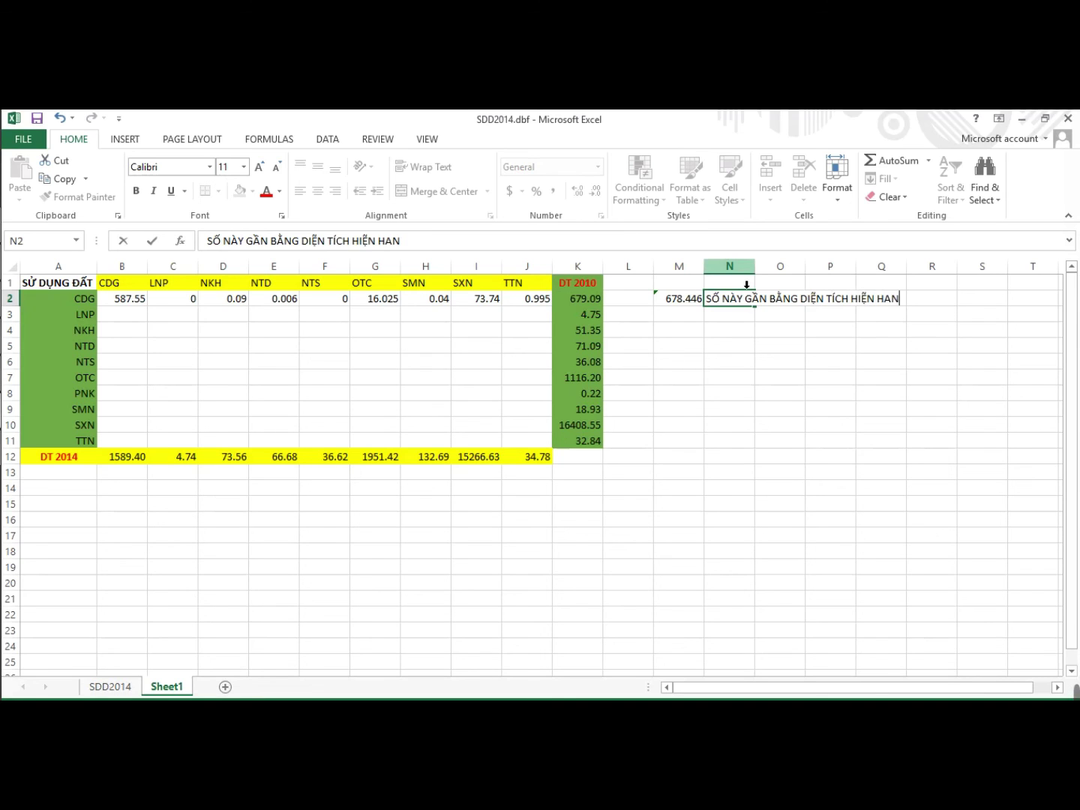
key("BackSpace")
key("BackSpace")
type("TRẠNG NĂM 2010 LÀ OKE, VÌ DIE")
type("N TÍCH CDG DÃ CHUYÊN CHO")
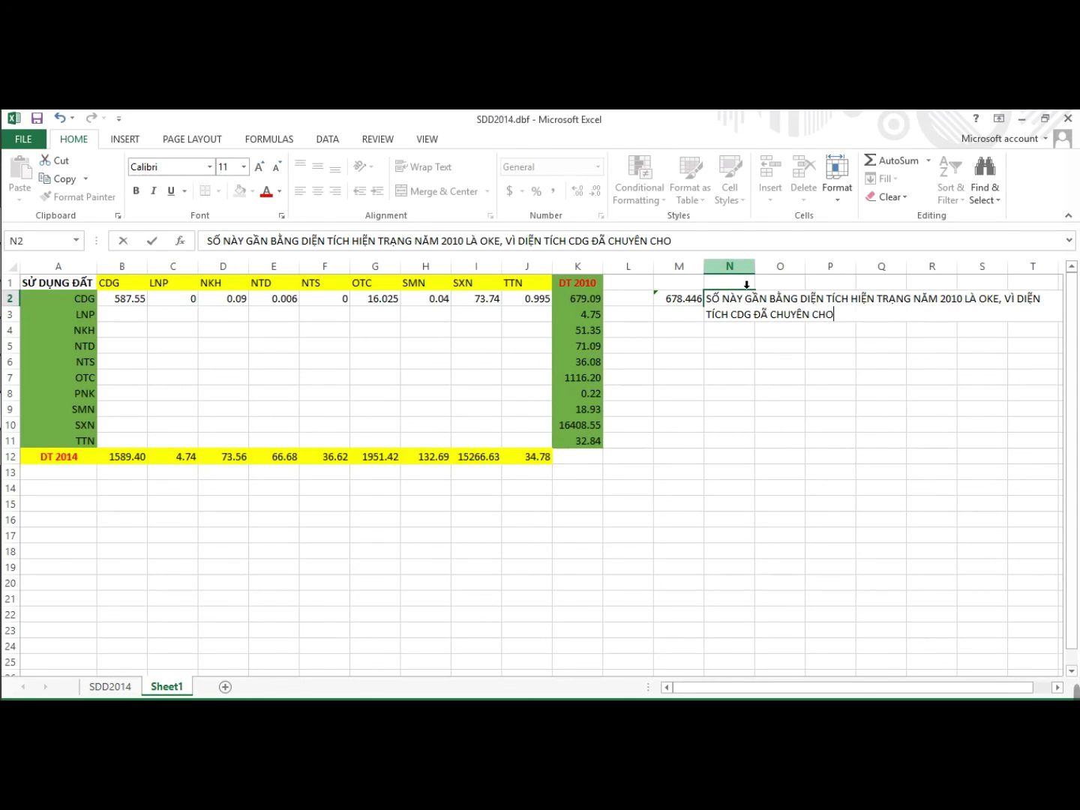
type(" ĐẤT KHÁC")
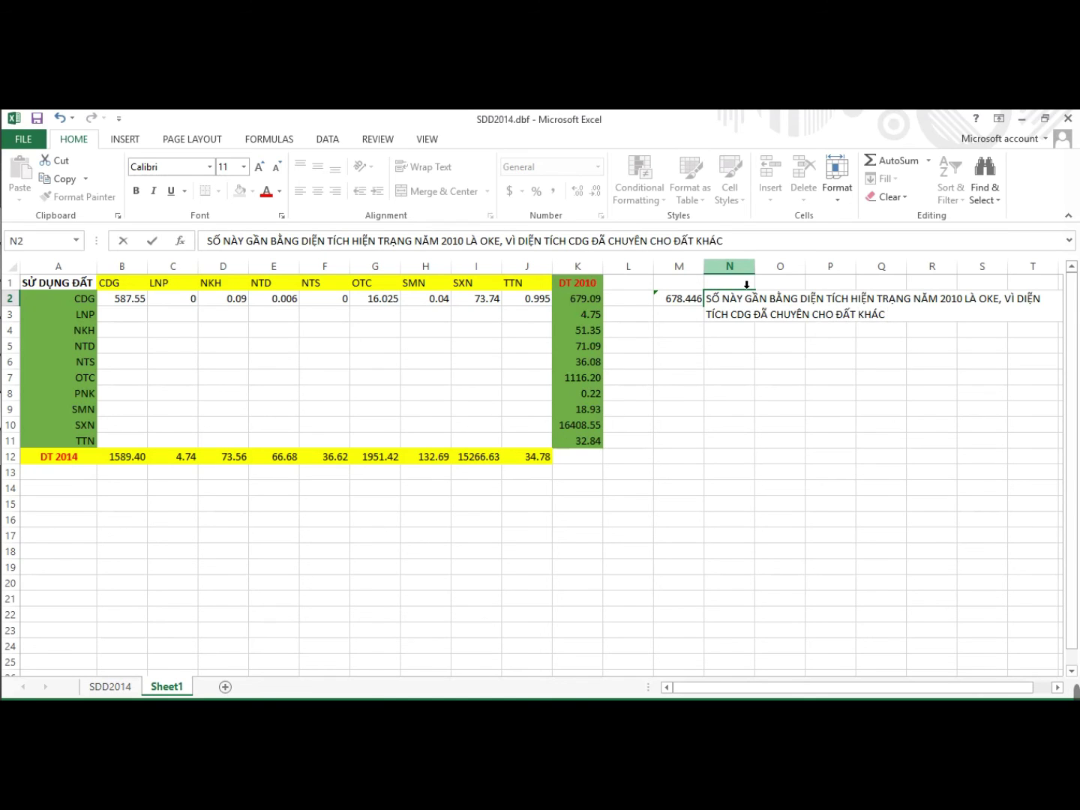
type(" TỪ TƯ")
left_click(817, 376)
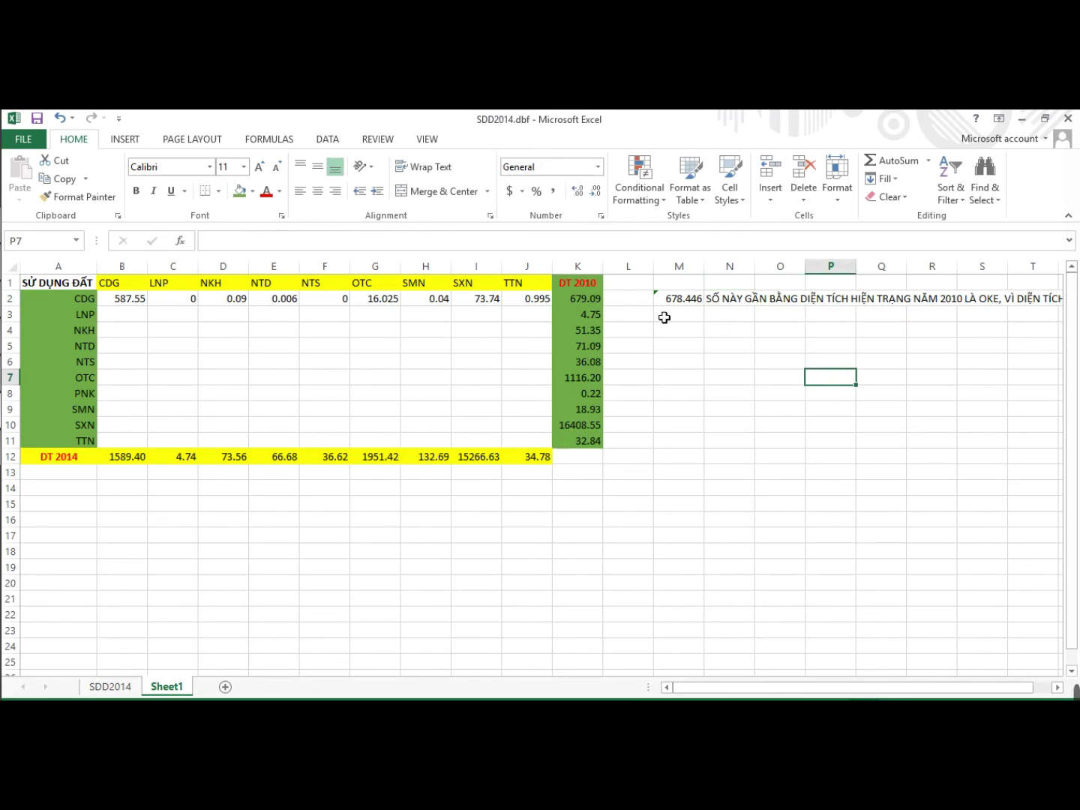
left_click(585, 304)
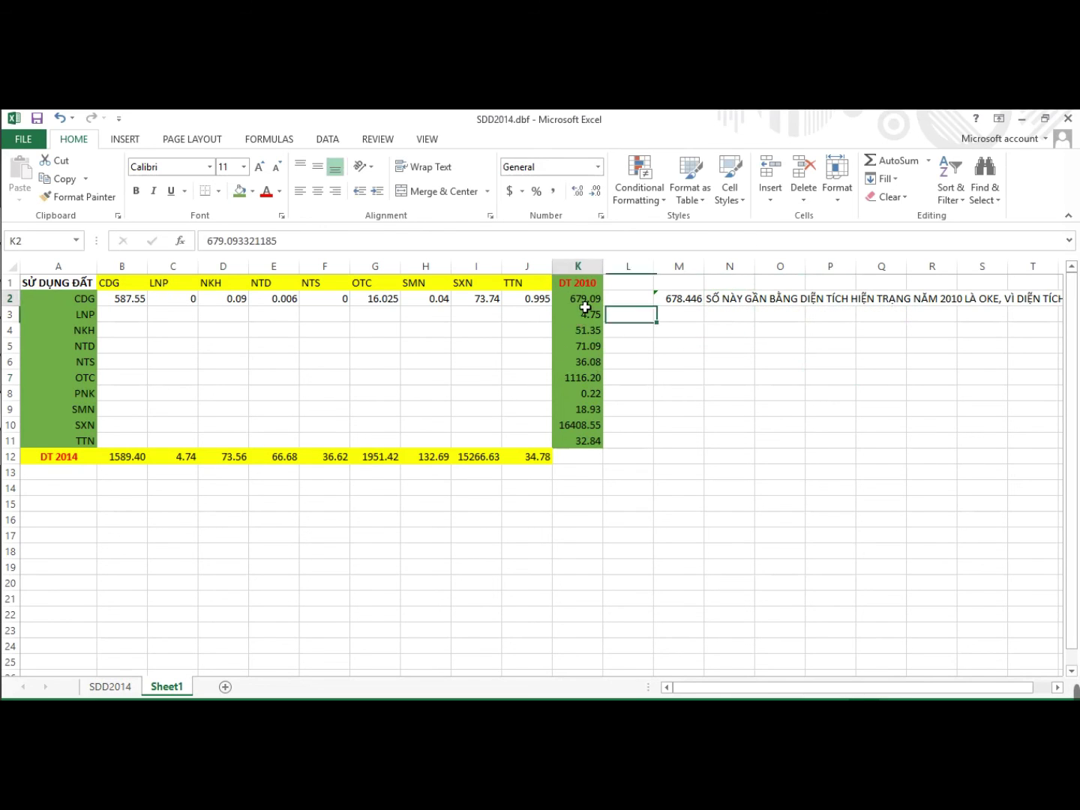
left_click(146, 399)
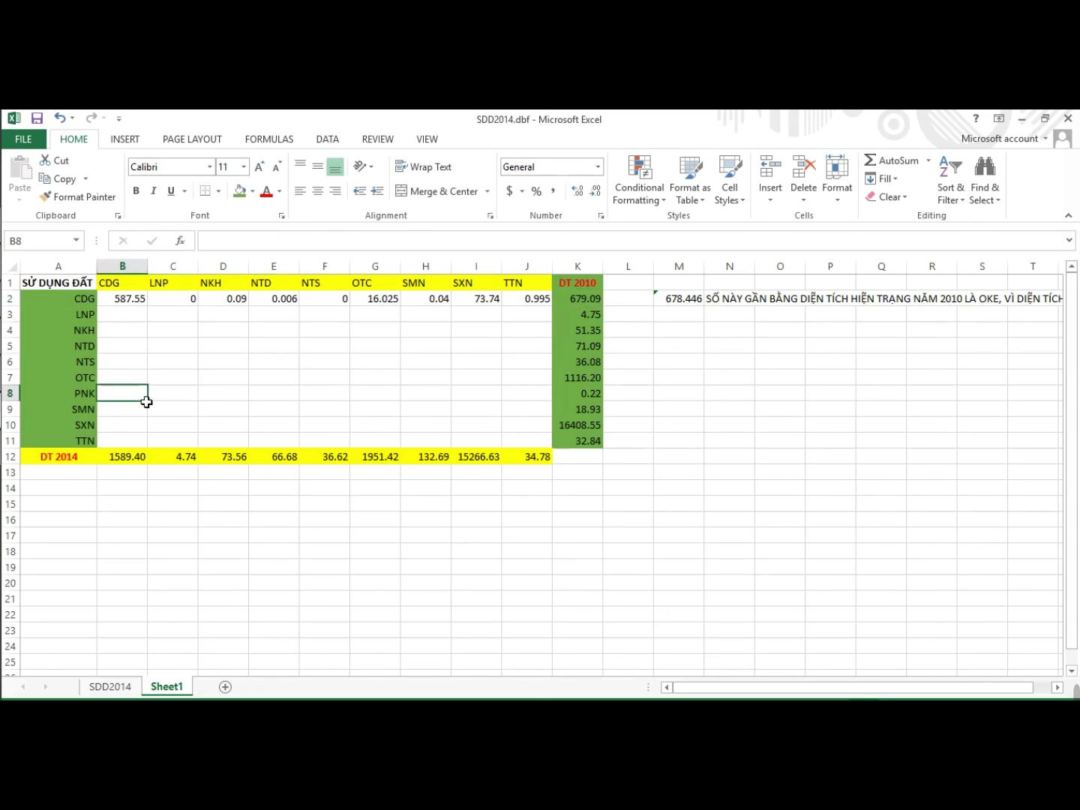
left_click(143, 315)
left_click(129, 289)
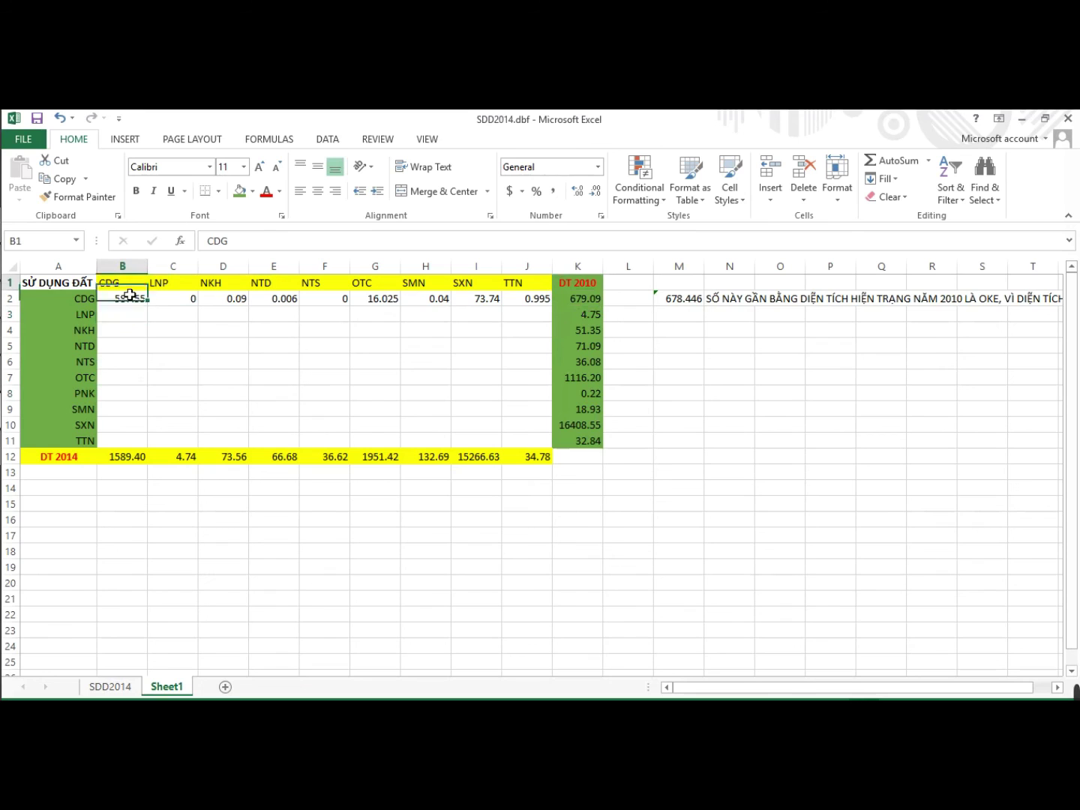
left_click(86, 316)
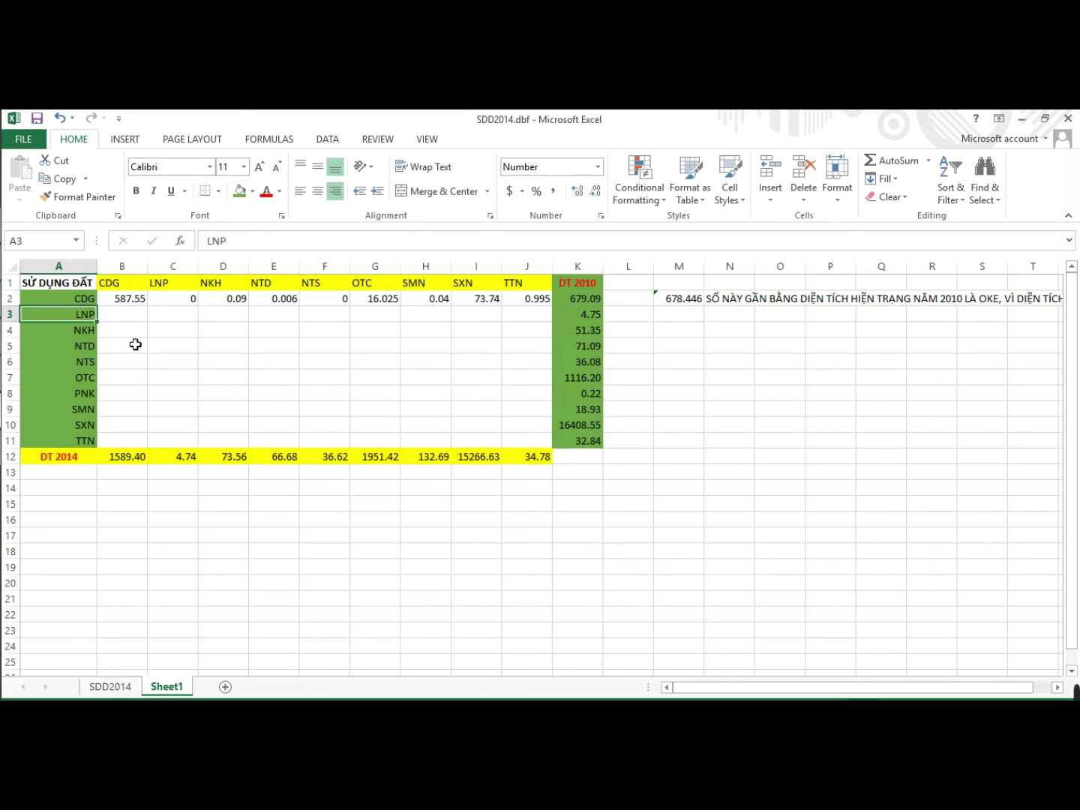
left_click(681, 320)
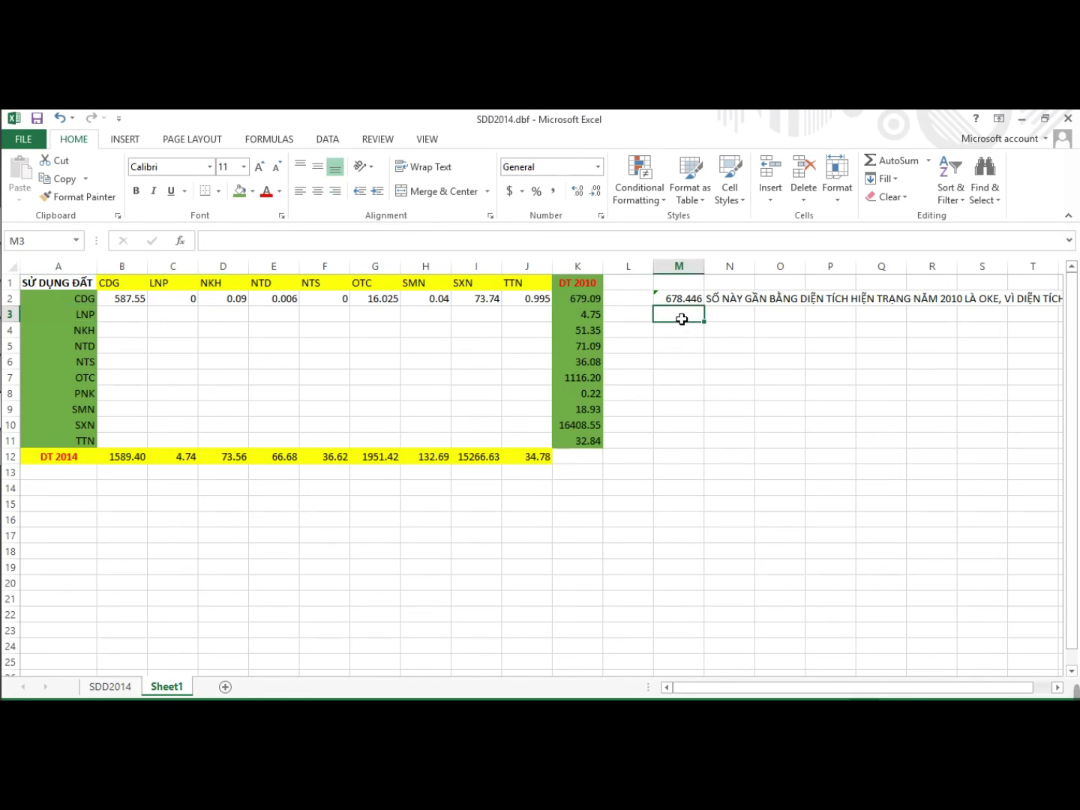
- Write the temporary note 'Ô NÀY LÀ TIẾP TÚC TRA ĐẤT TỪ LNP -> CDG là bao nhiêu' in B3, and clear the cell
left_click(125, 318)
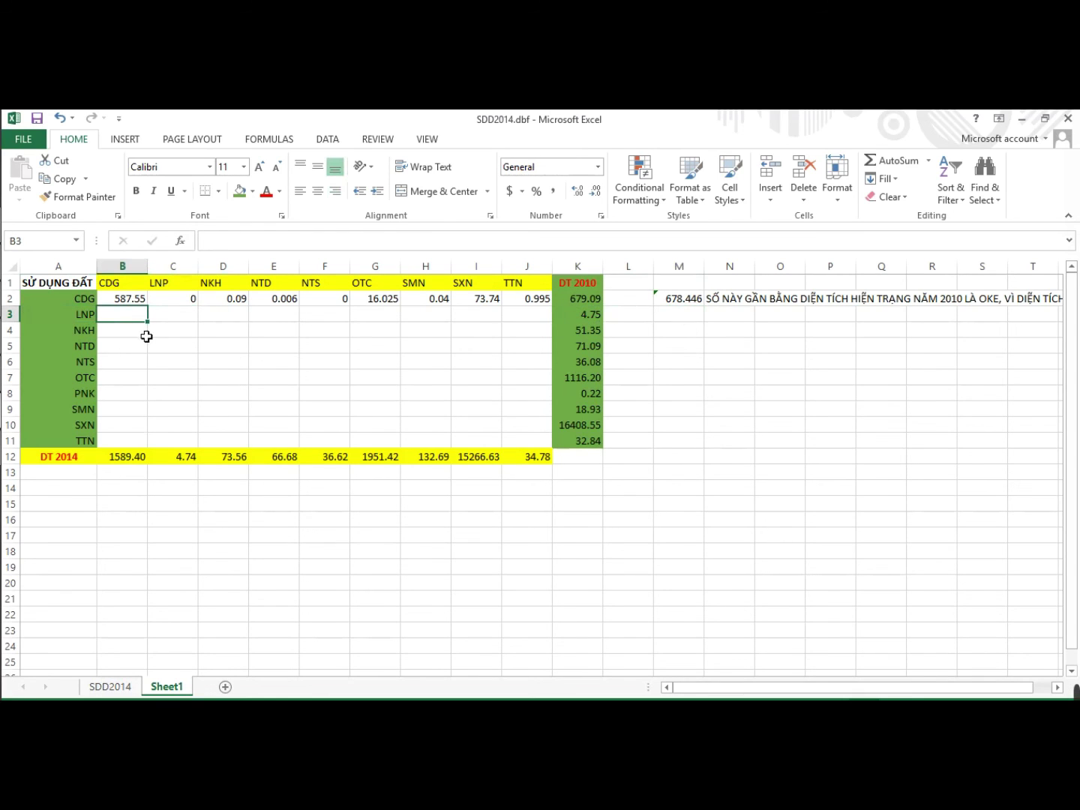
double_click(135, 319)
type("O NÀY LÀ TIẾ")
type("P TU")
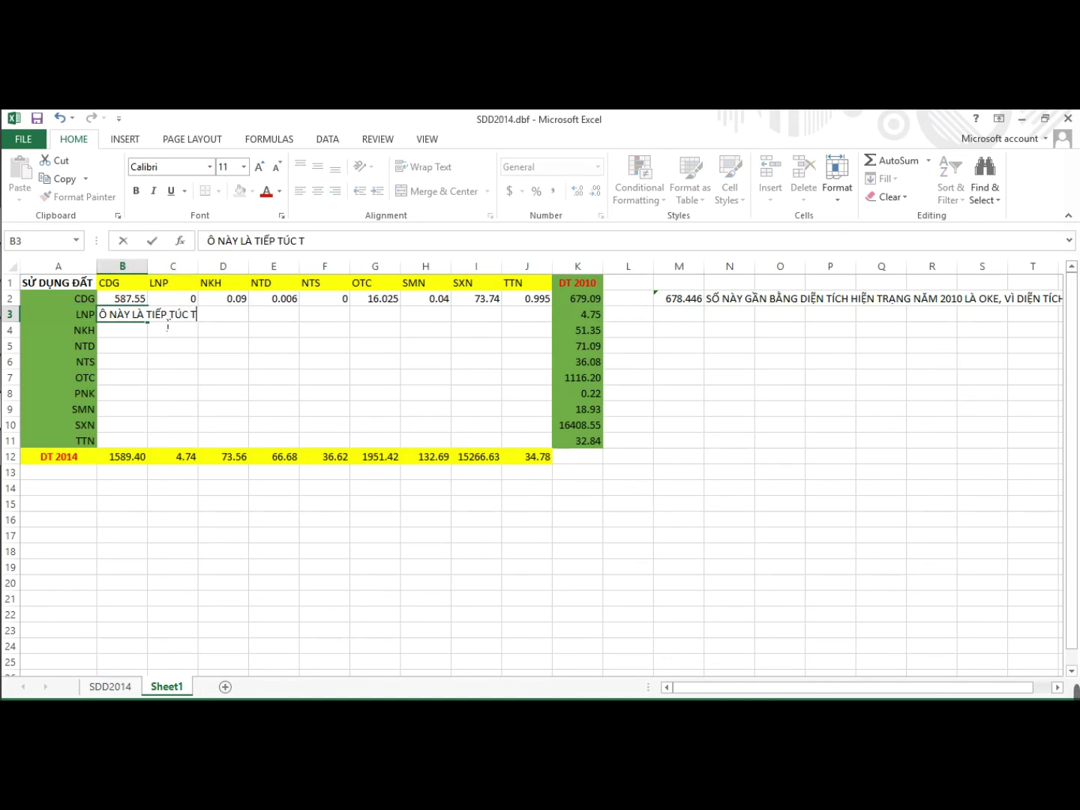
type("C TRA ĐẤT TỪ LNP")
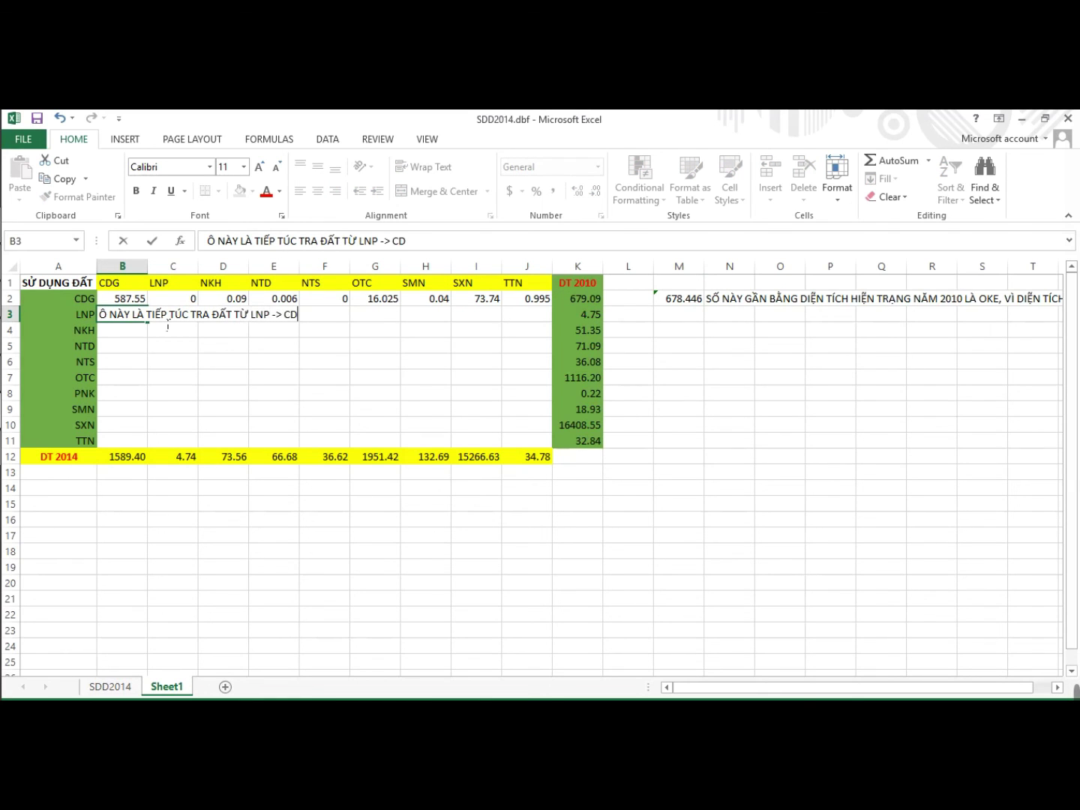
type("-> CDG là bao nhie")
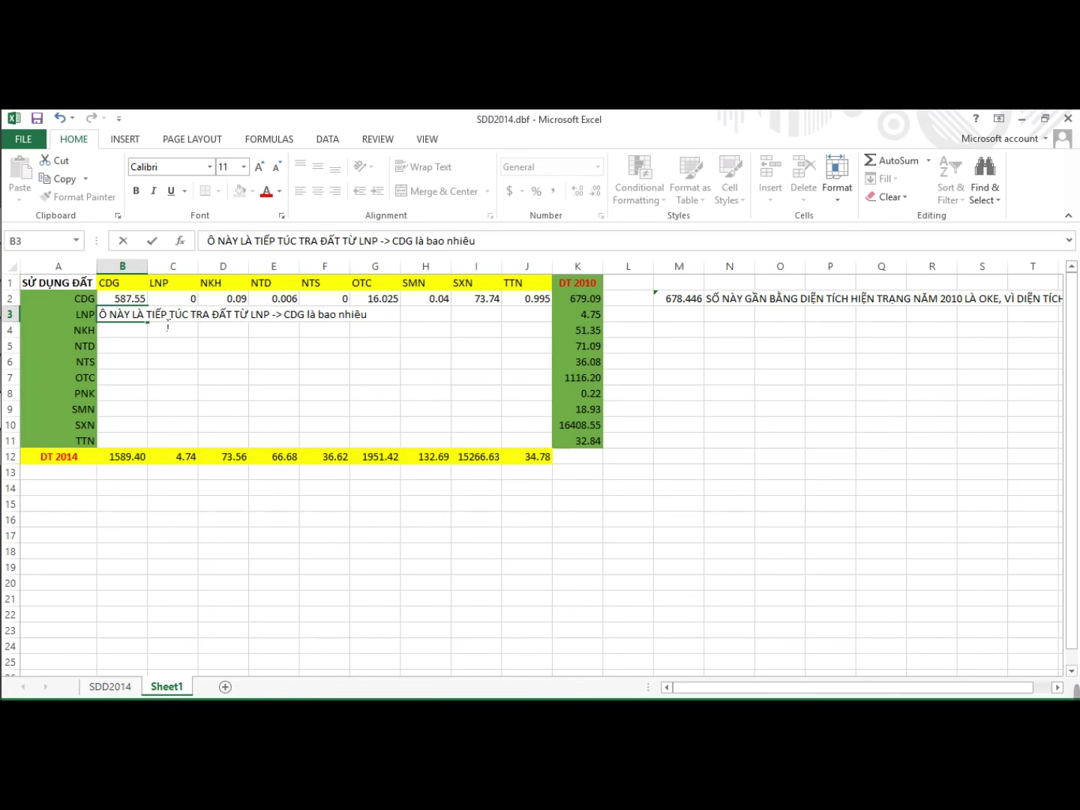
left_click(267, 346)
left_click(141, 316)
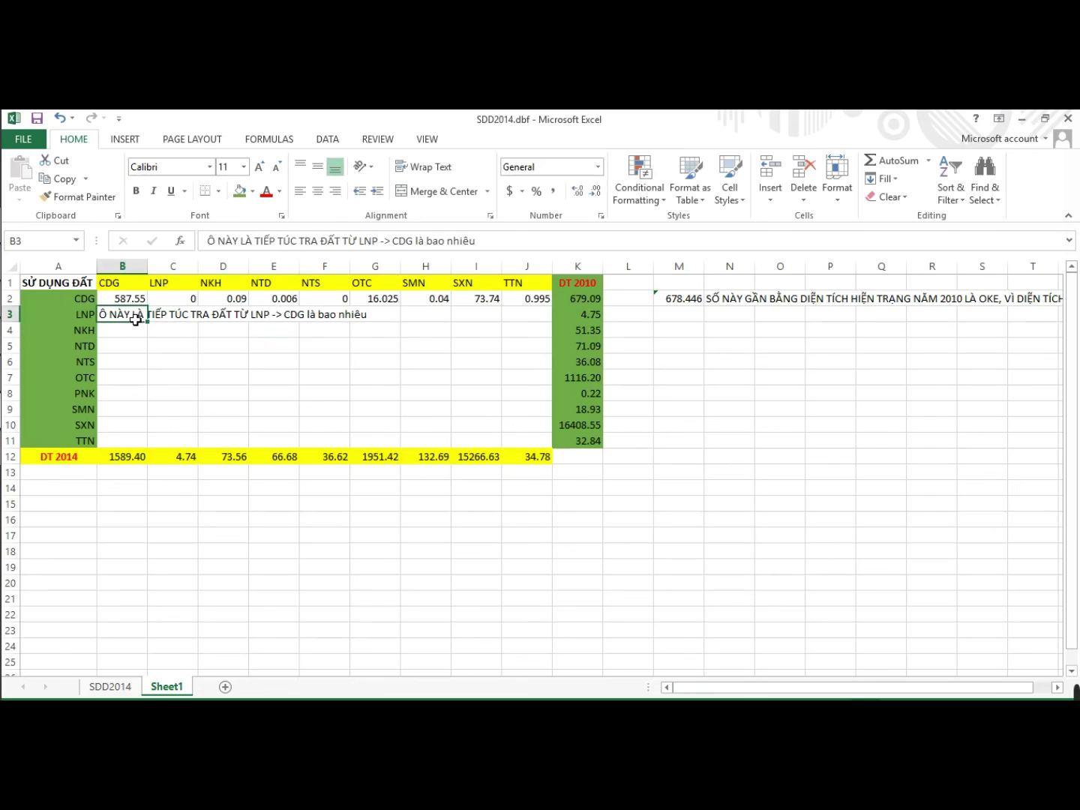
key("Delete")
left_click(171, 347)
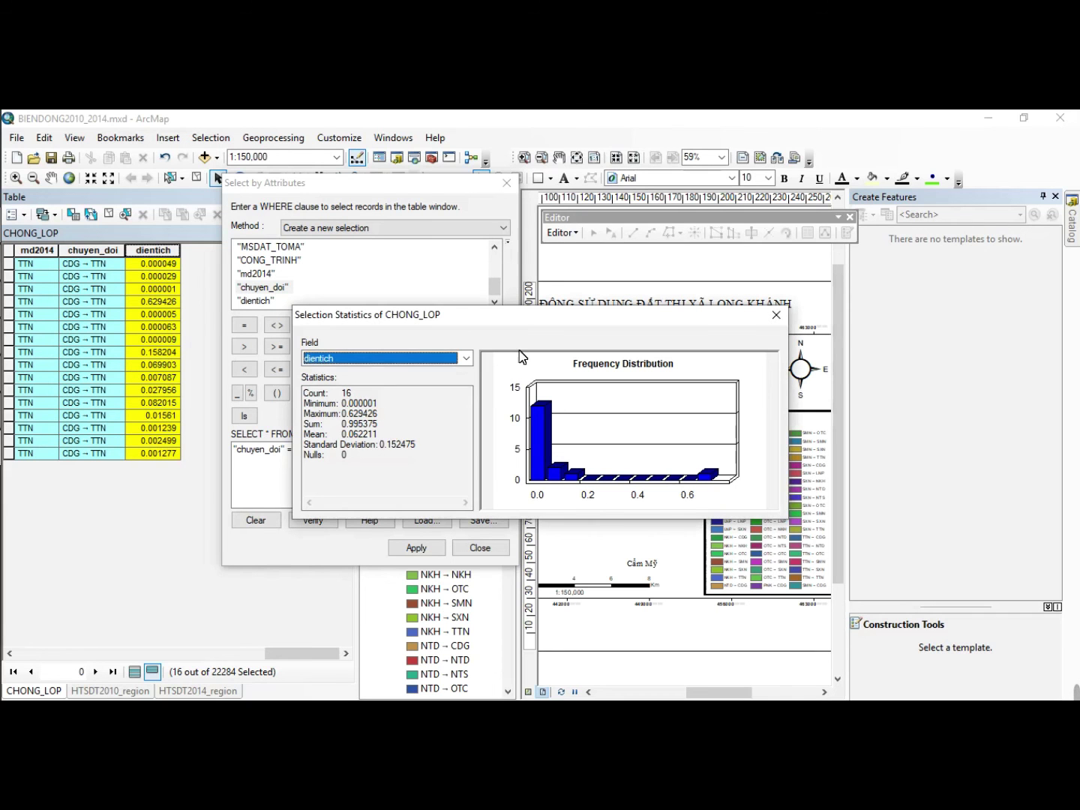
- In ArcMap, close the statistics and show all CHONG_LOP records again, ready for a new Select By Attributes query
left_click(775, 314)
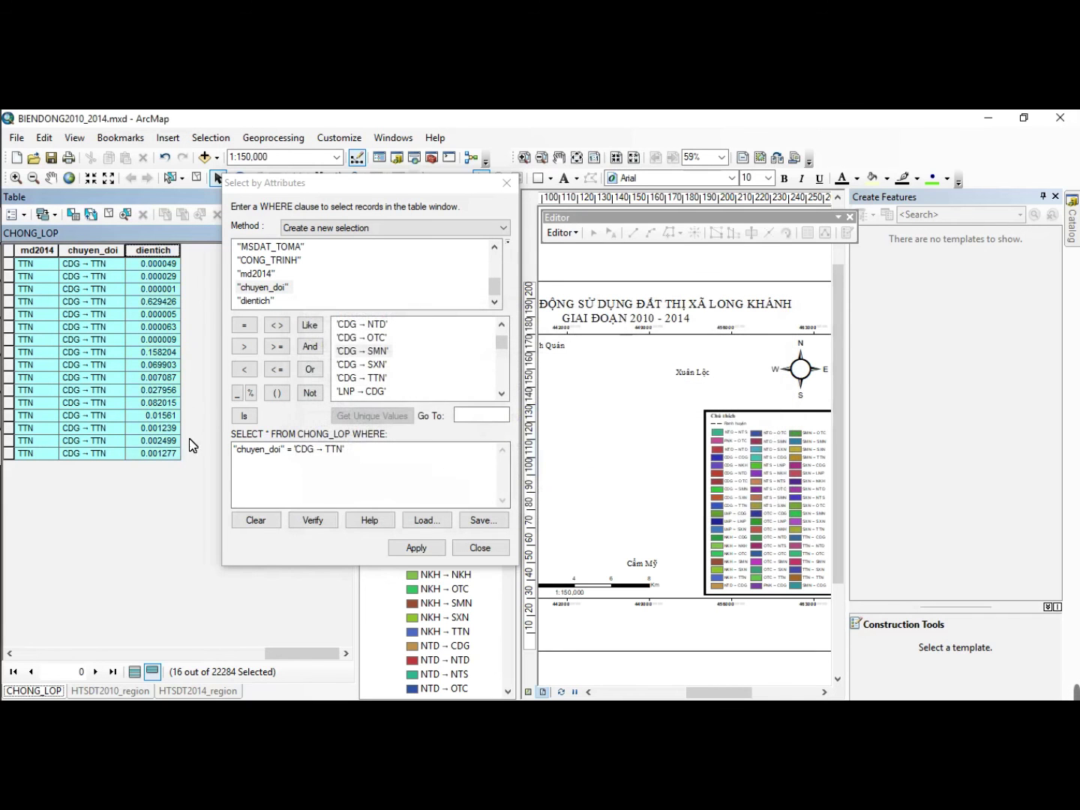
left_click(135, 673)
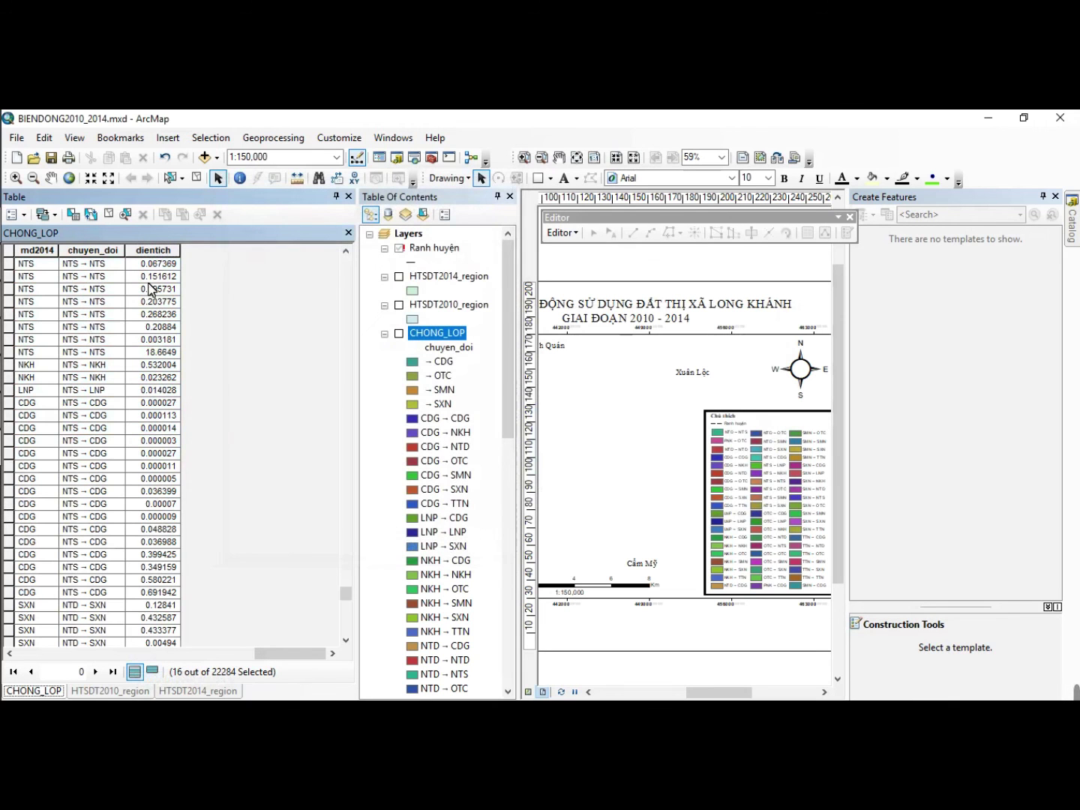
left_click(15, 215)
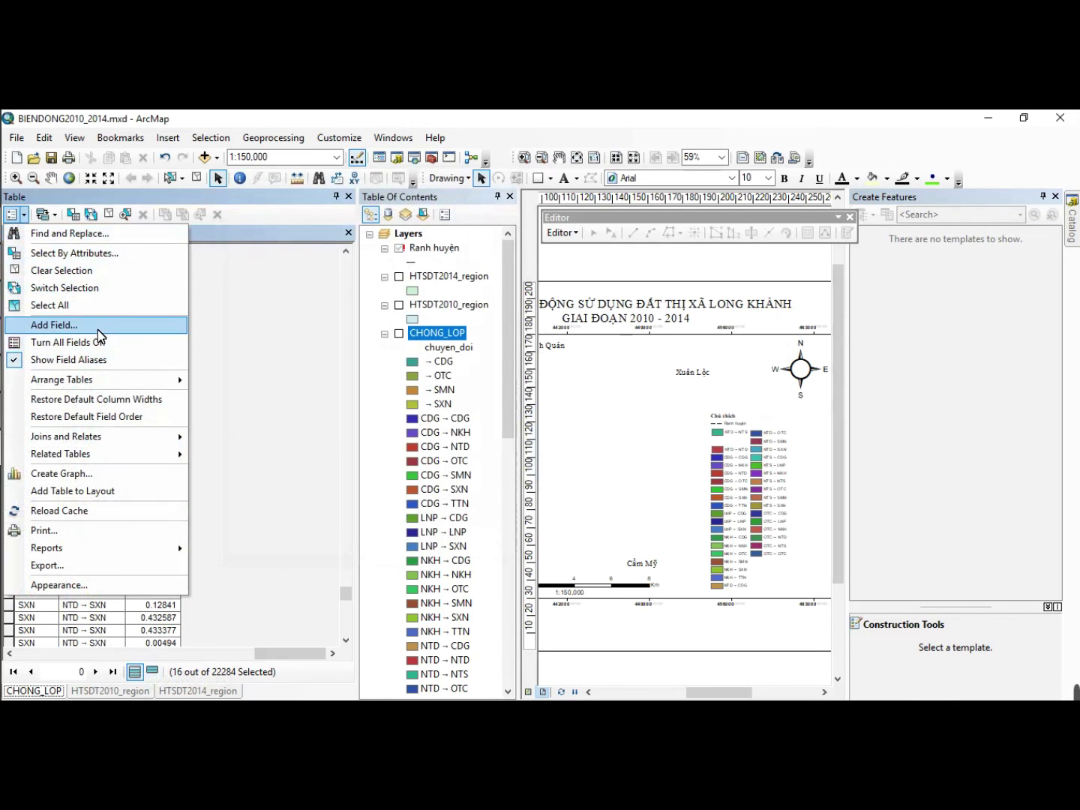
left_click(99, 253)
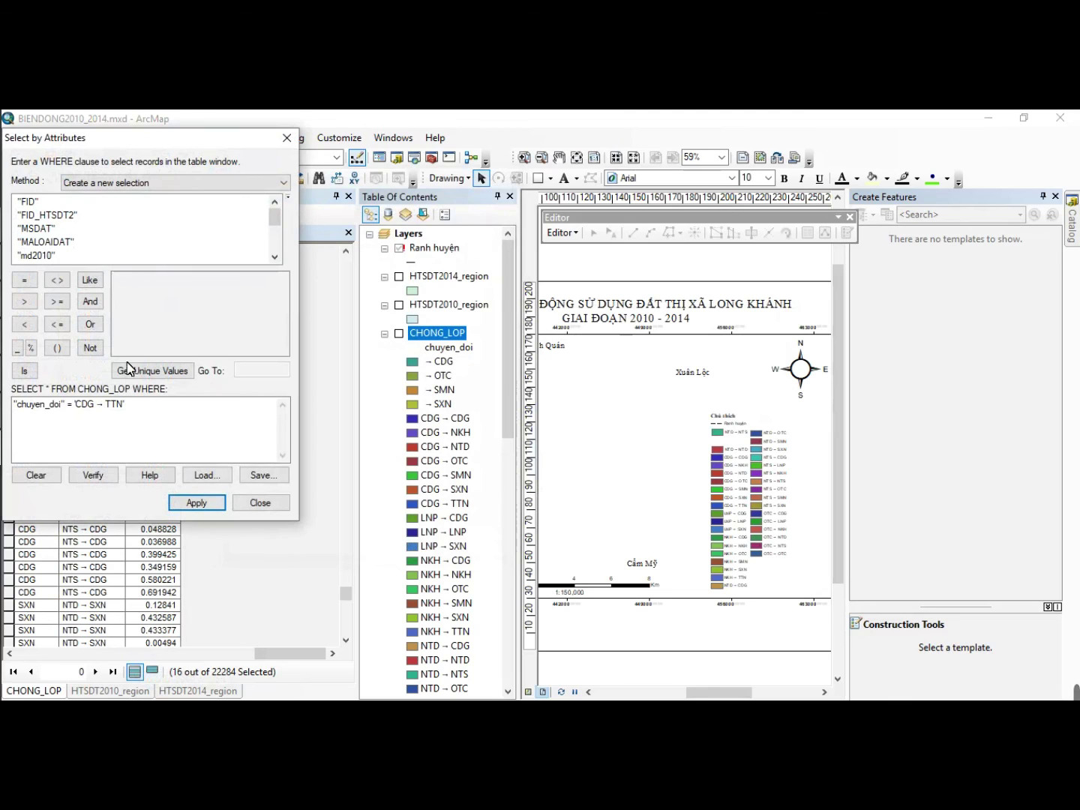
- Start a new WHERE clause on the chuyen_doi field with an equals operator, and list the field's unique values
left_click_drag(150, 418, 33, 386)
type("\"")
scroll(125, 247, "down", 3)
left_click(52, 242)
left_click(152, 370)
double_click(60, 242)
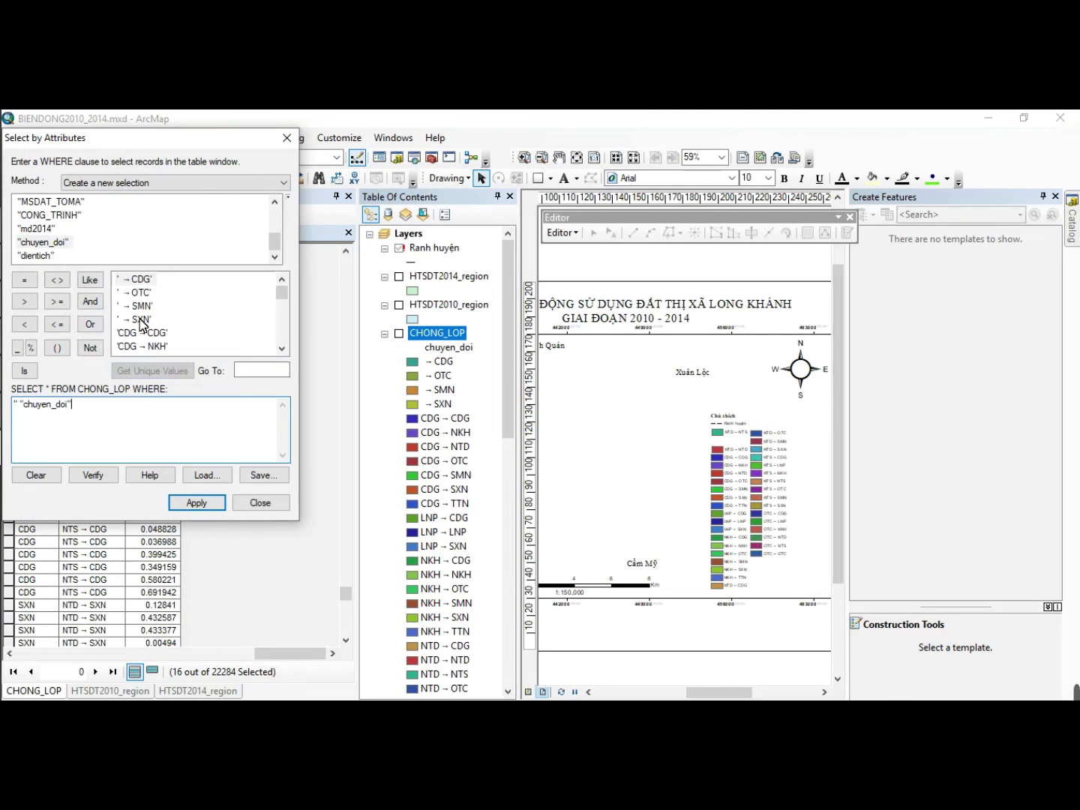
left_click(26, 280)
- Complete the WHERE clause with the unique value 'LNP → CDG'
scroll(181, 329, "down", 2)
scroll(201, 315, "down", 2)
scroll(202, 315, "down", 6)
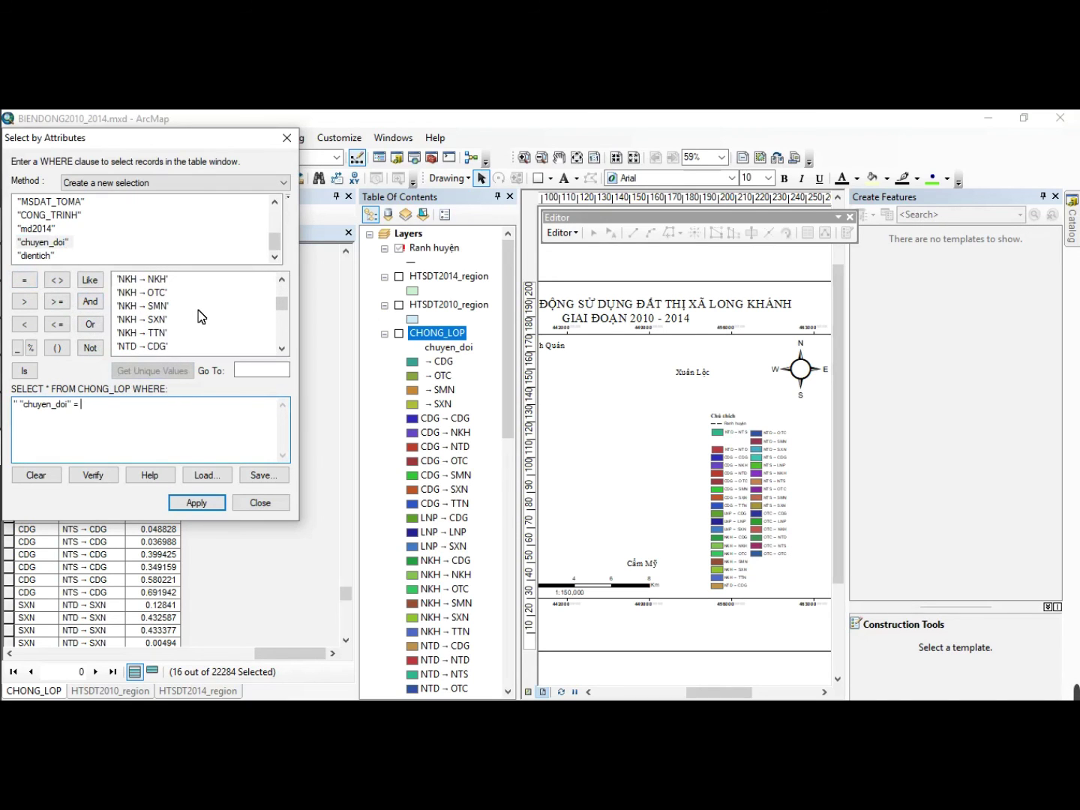
scroll(201, 316, "down", 7)
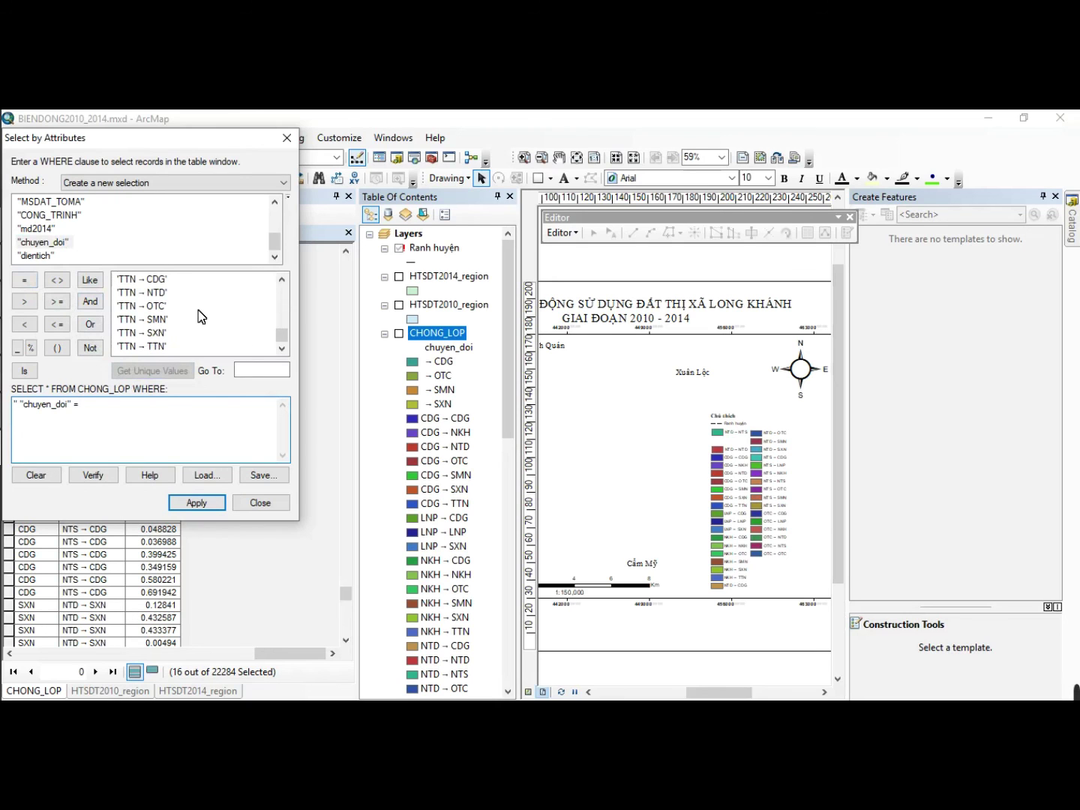
left_click_drag(280, 338, 285, 299)
left_click(283, 348)
left_click(283, 349)
left_click(284, 348)
left_click(284, 348)
left_click(283, 348)
left_click(284, 349)
left_click(284, 349)
left_click(283, 348)
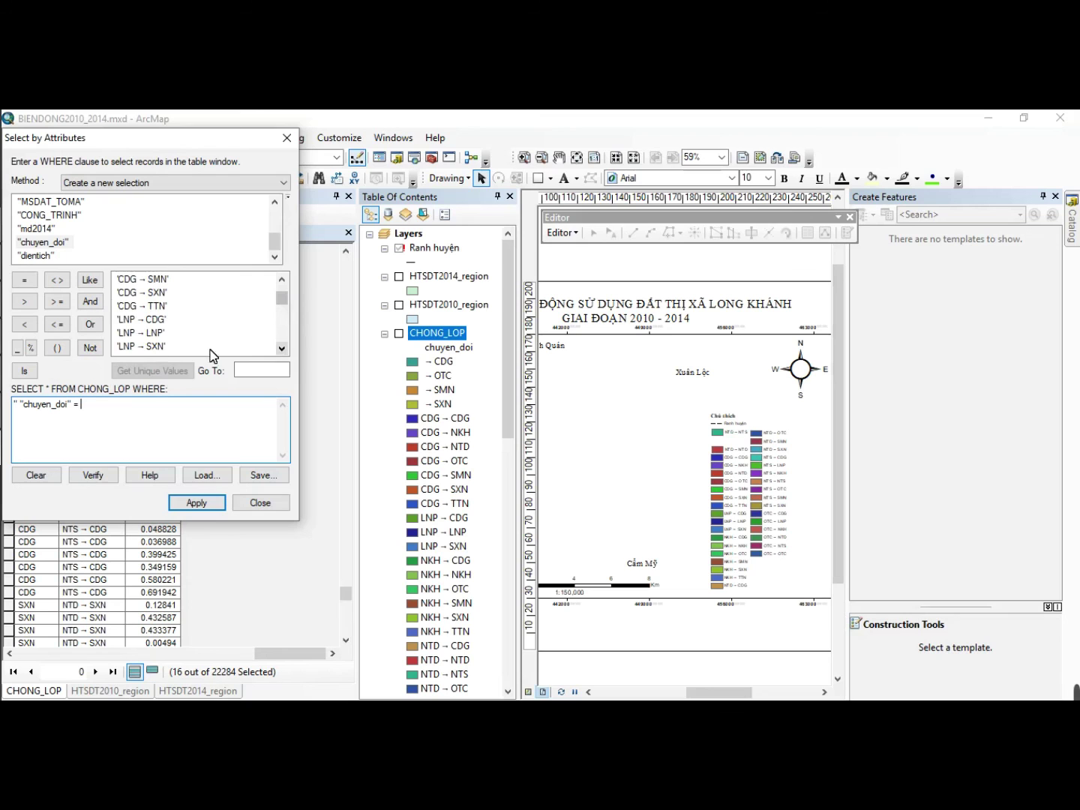
double_click(152, 320)
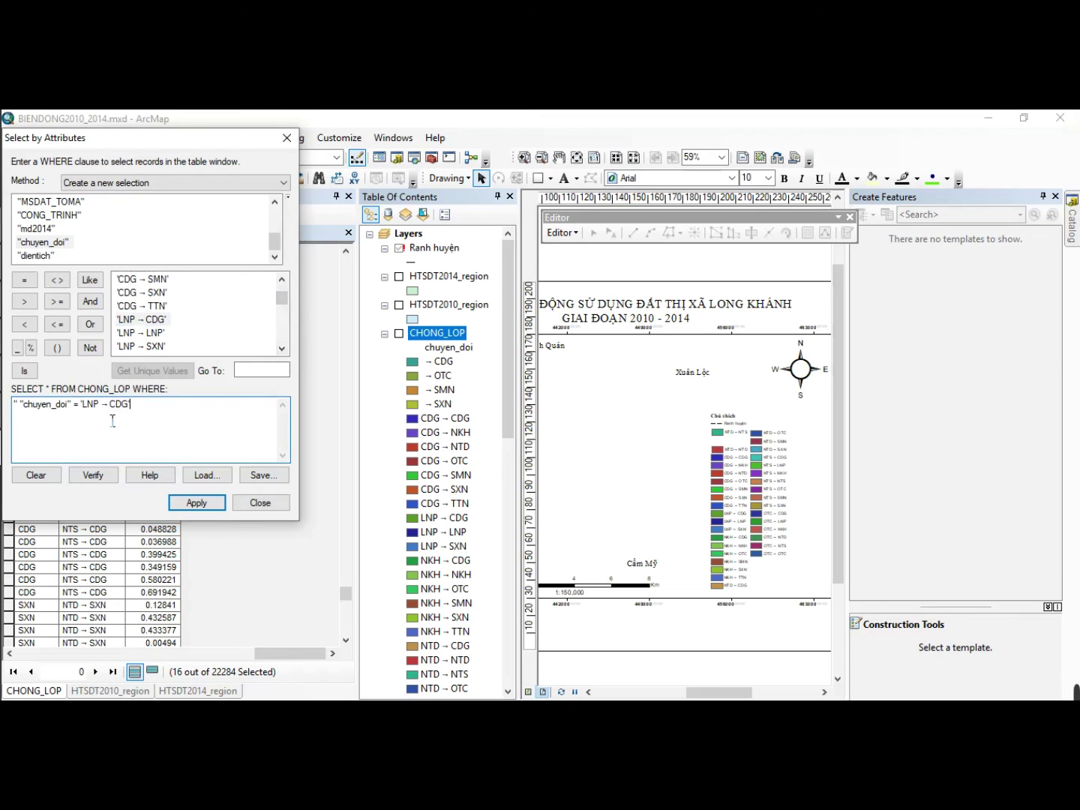
- Remove the stray quotation mark from the start of the WHERE clause, and select the LNP → CDG records
left_click(190, 503)
left_click(594, 477)
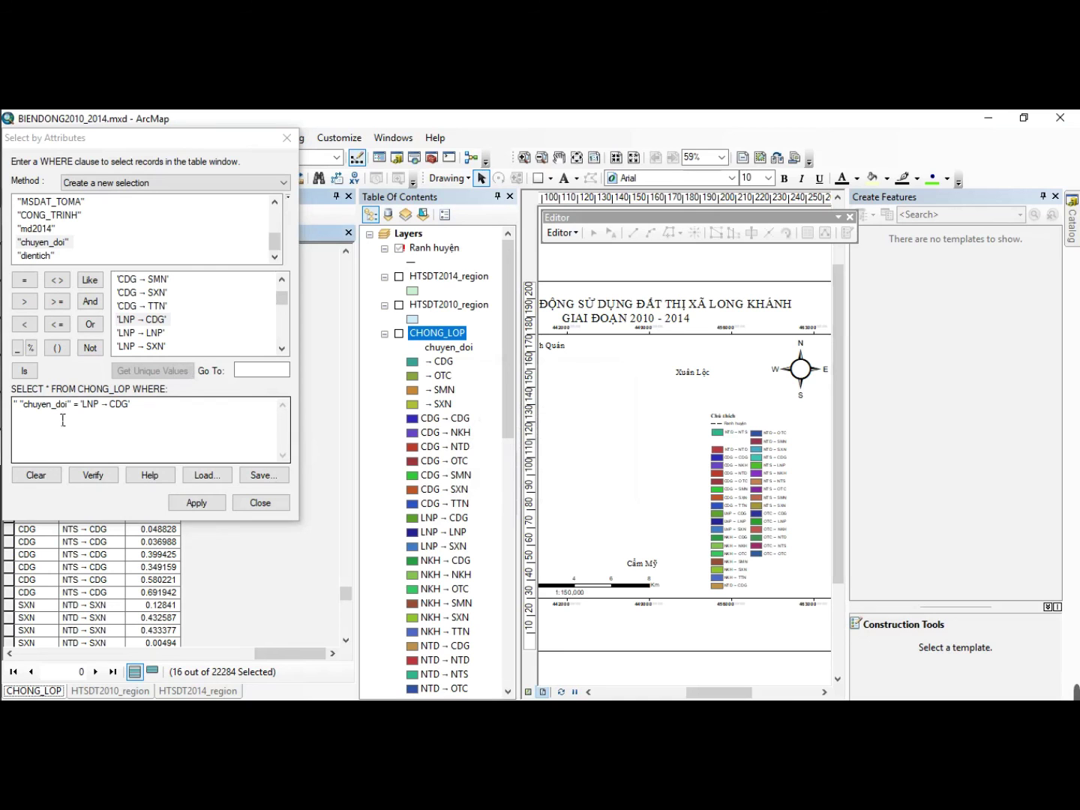
key("BackSpace")
key("BackSpace")
left_click(198, 503)
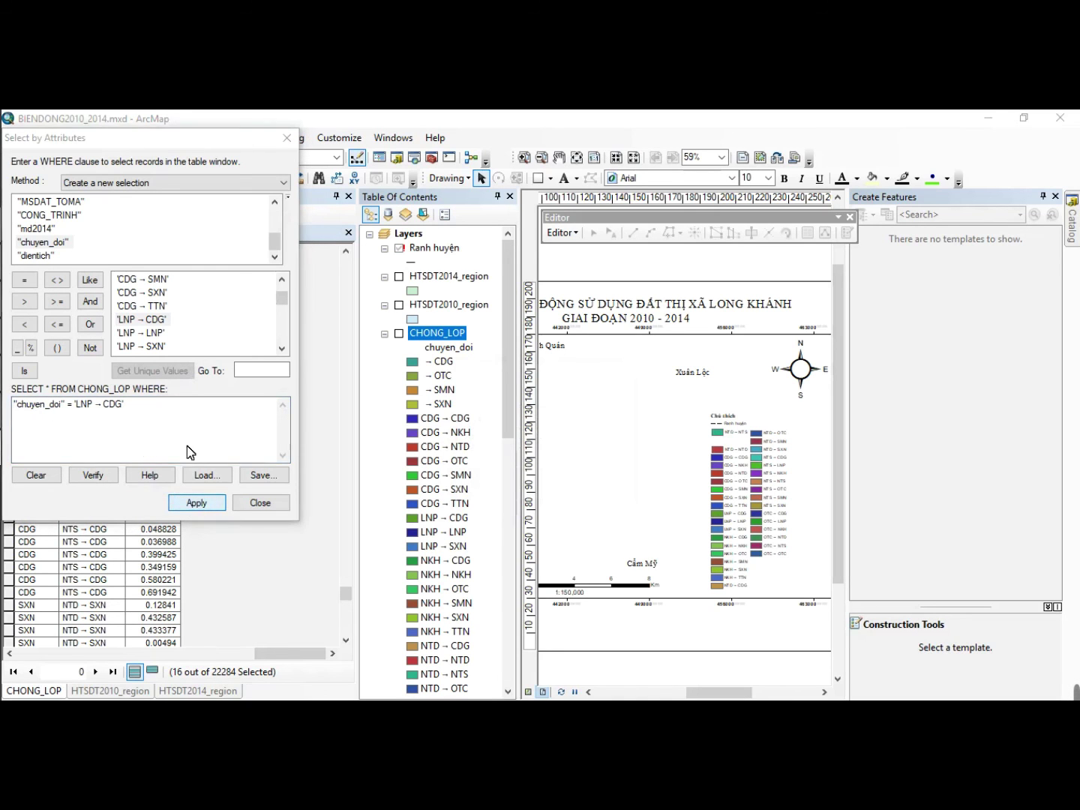
left_click(259, 503)
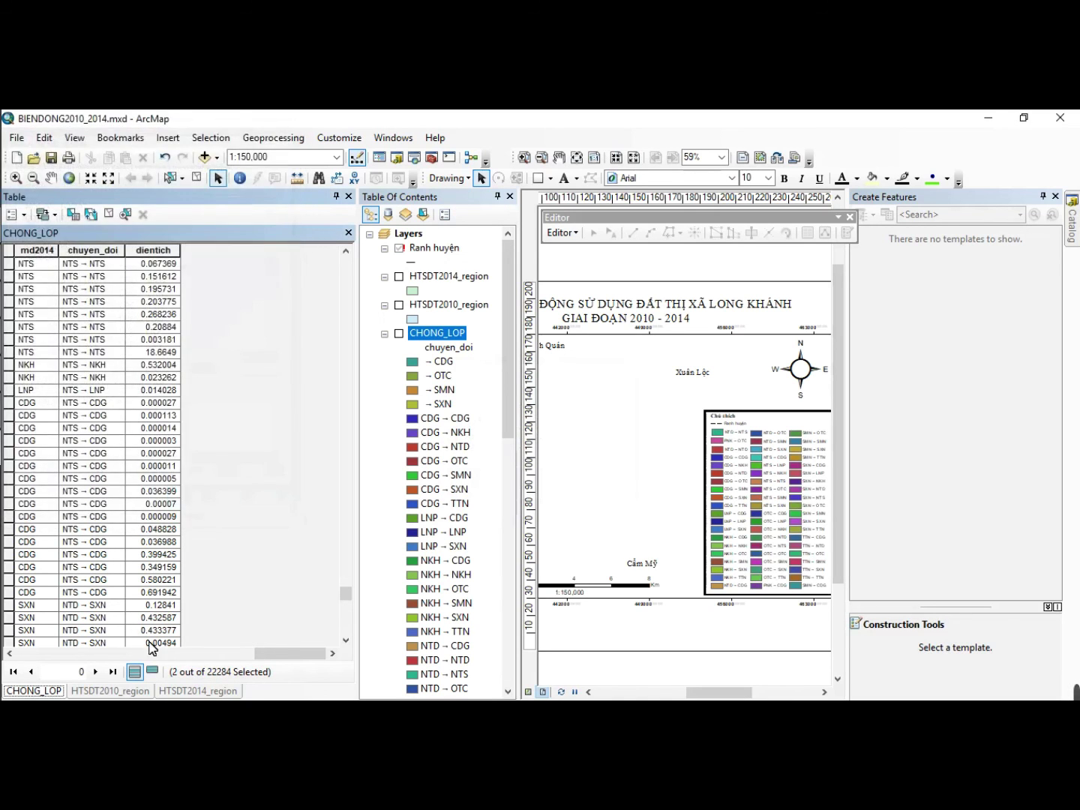
- Show only the selected CHONG_LOP records and read the sum in the dientich statistics
left_click(152, 672)
right_click(169, 258)
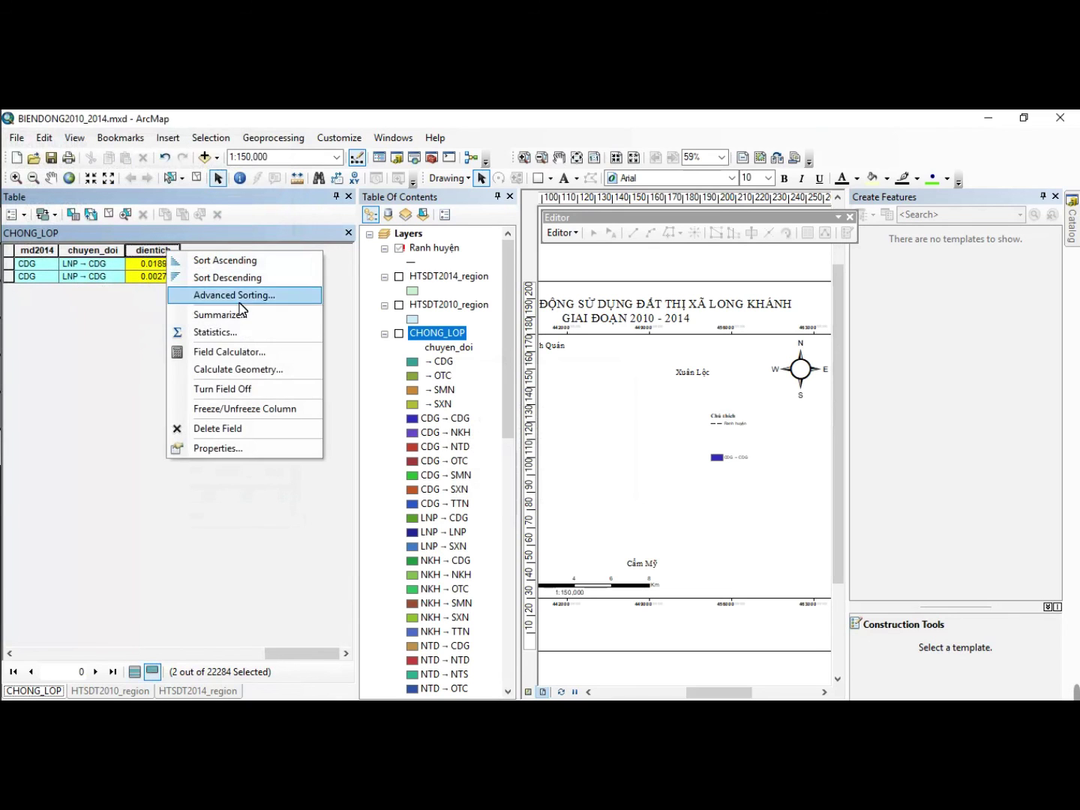
left_click(188, 332)
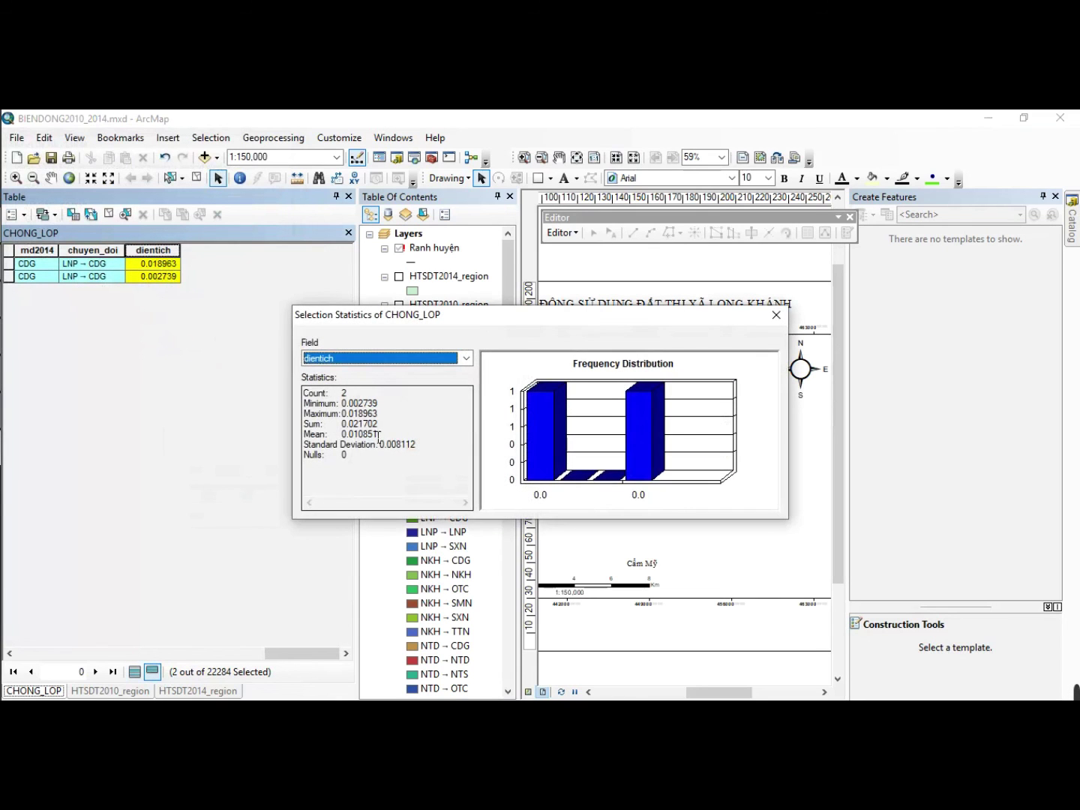
left_click_drag(378, 424, 349, 426)
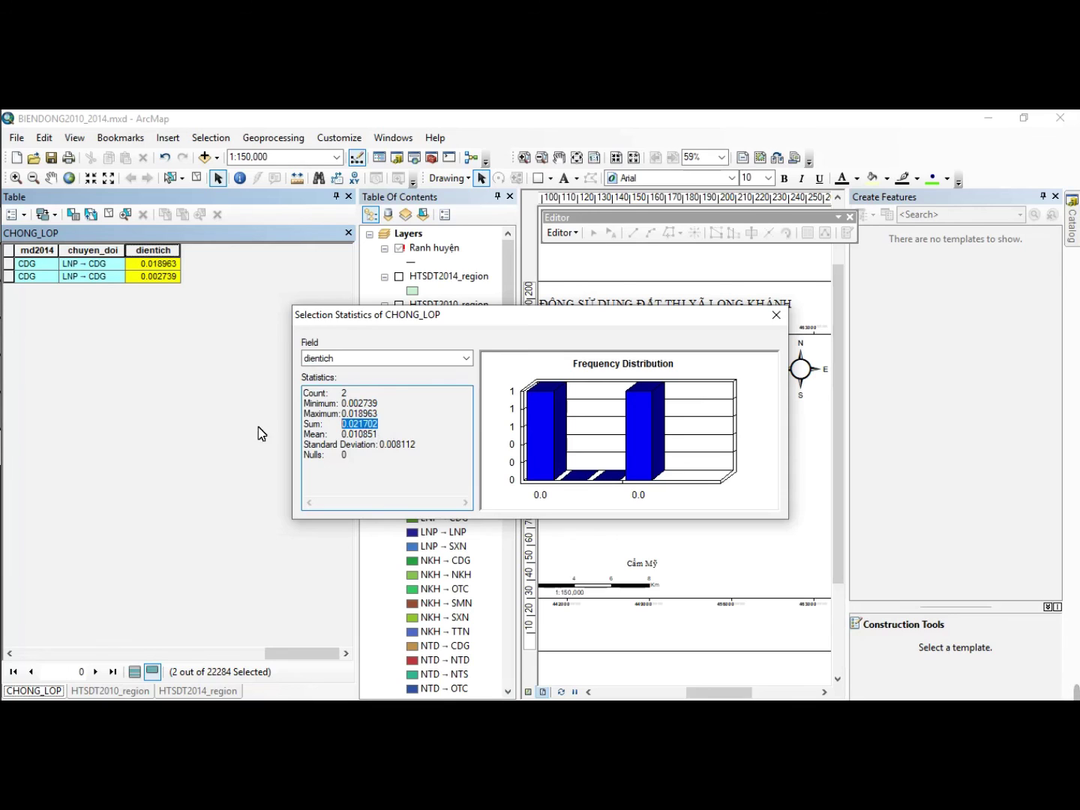
- Switch to Excel and enter 0.022 in B3 as the area for LNP to CDG
key("alt+Tab")
left_click(122, 315)
type("0")
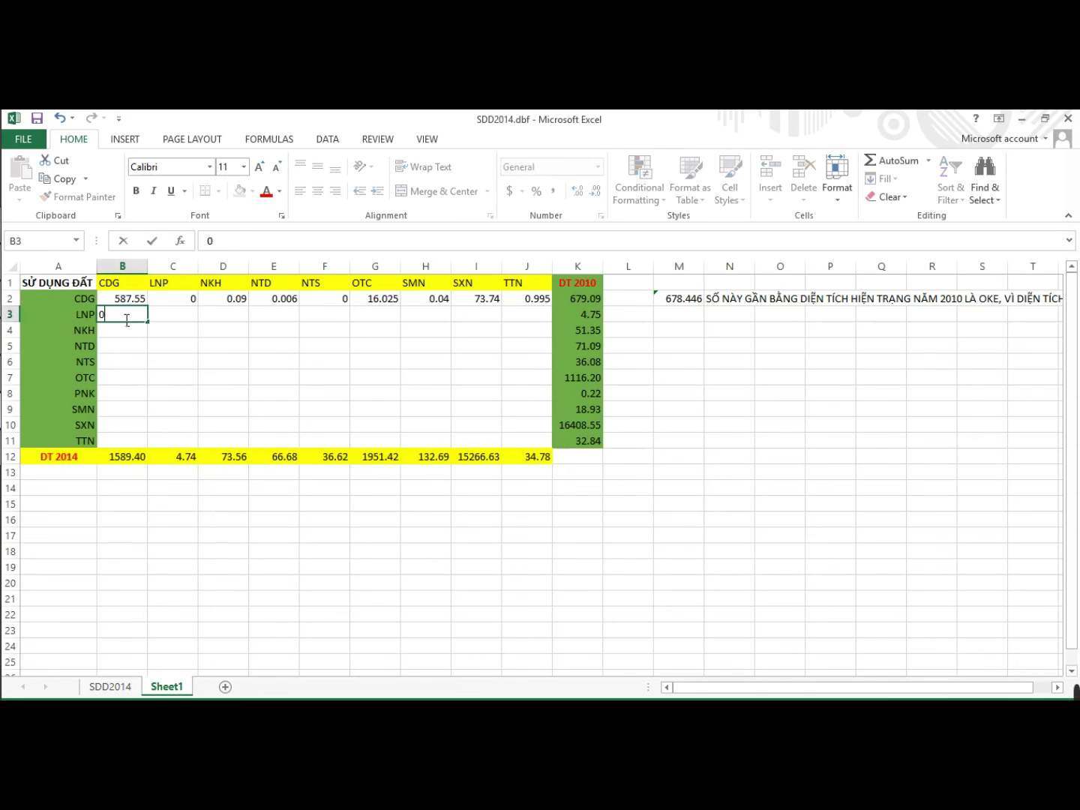
type(".022")
left_click(145, 348)
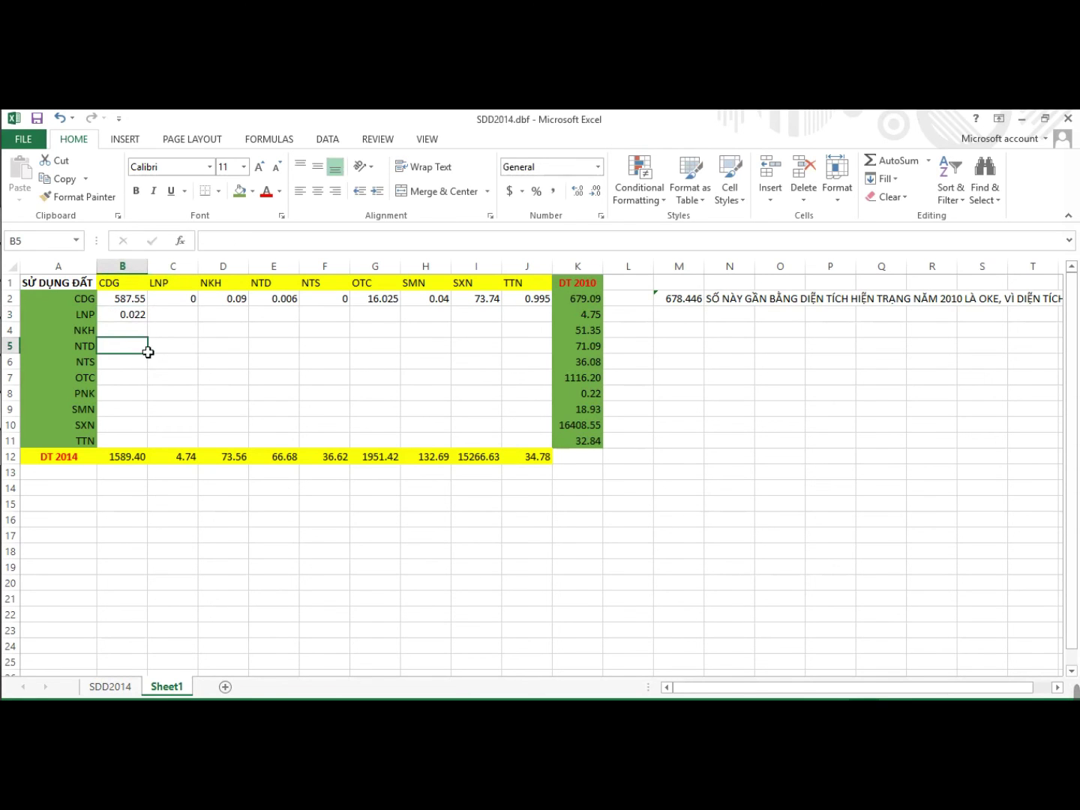
- Write the temporary note 'cú tiếp tục ra hết là ra ma trận, tỷ lệ thì tính theo %' in C4, and clear the cell
left_click(171, 335)
type("cú")
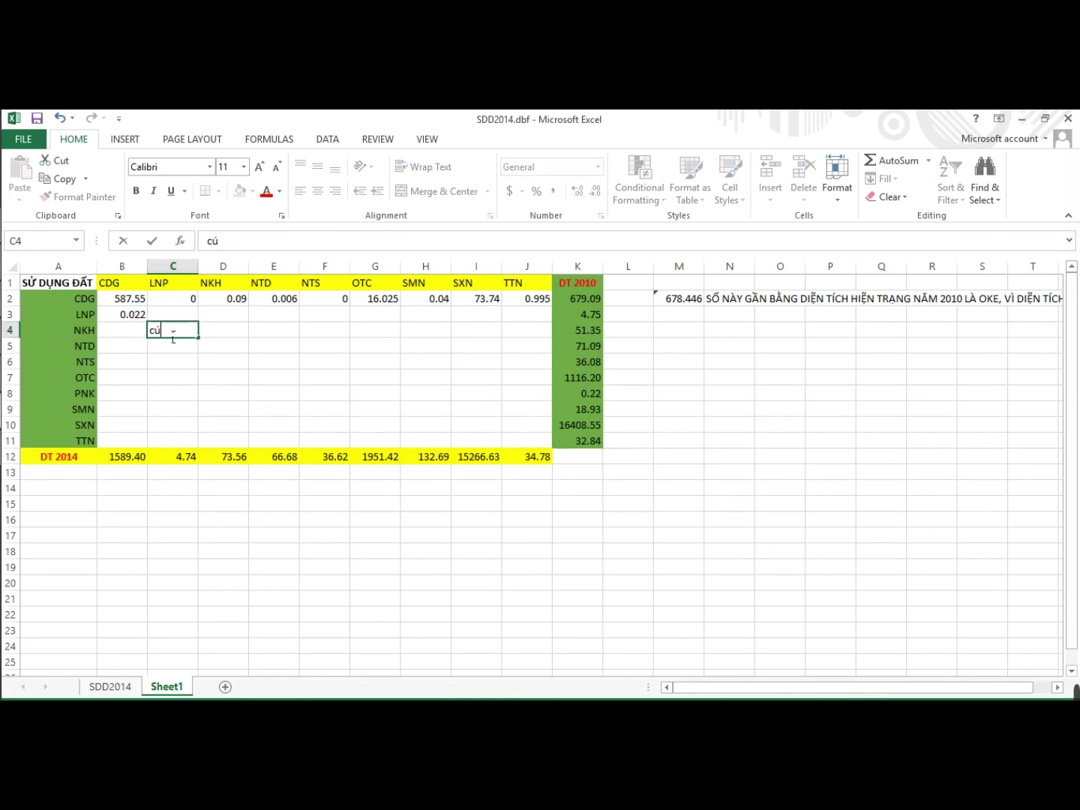
type(" tiếp tục ra he")
type("t laà ra ma trân")
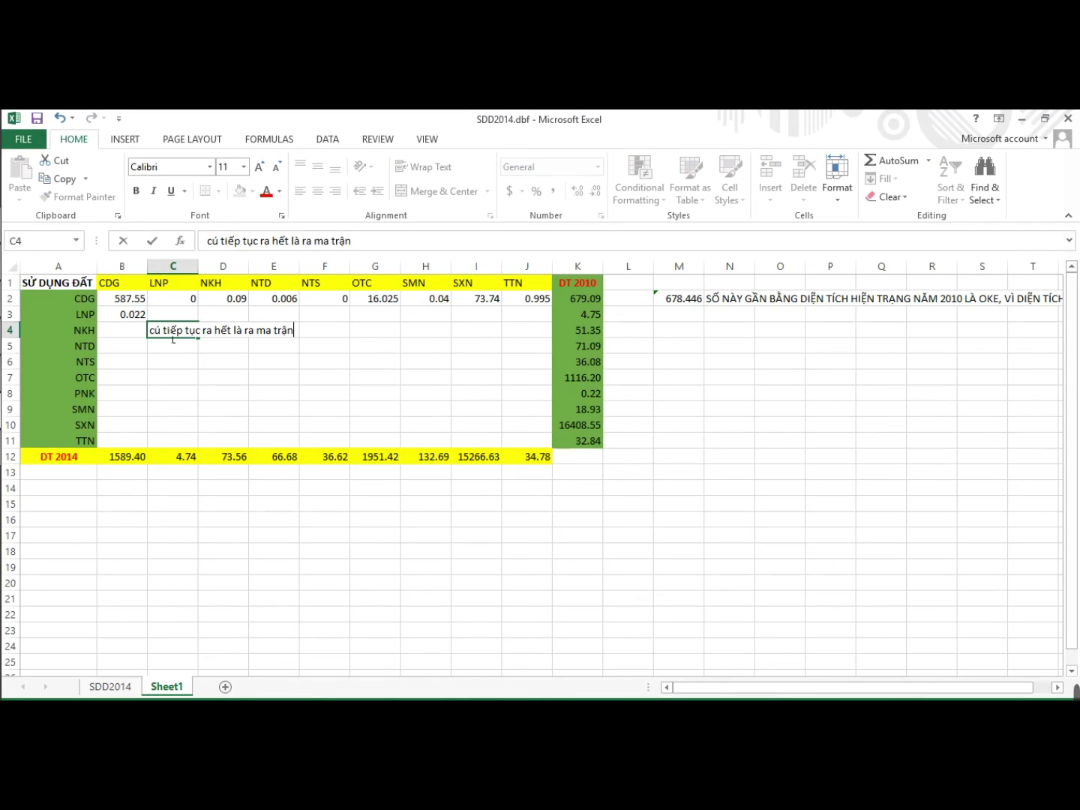
type(", tỷ lệ thì diên")
key("BackSpace")
key("BackSpace")
key("BackSpace")
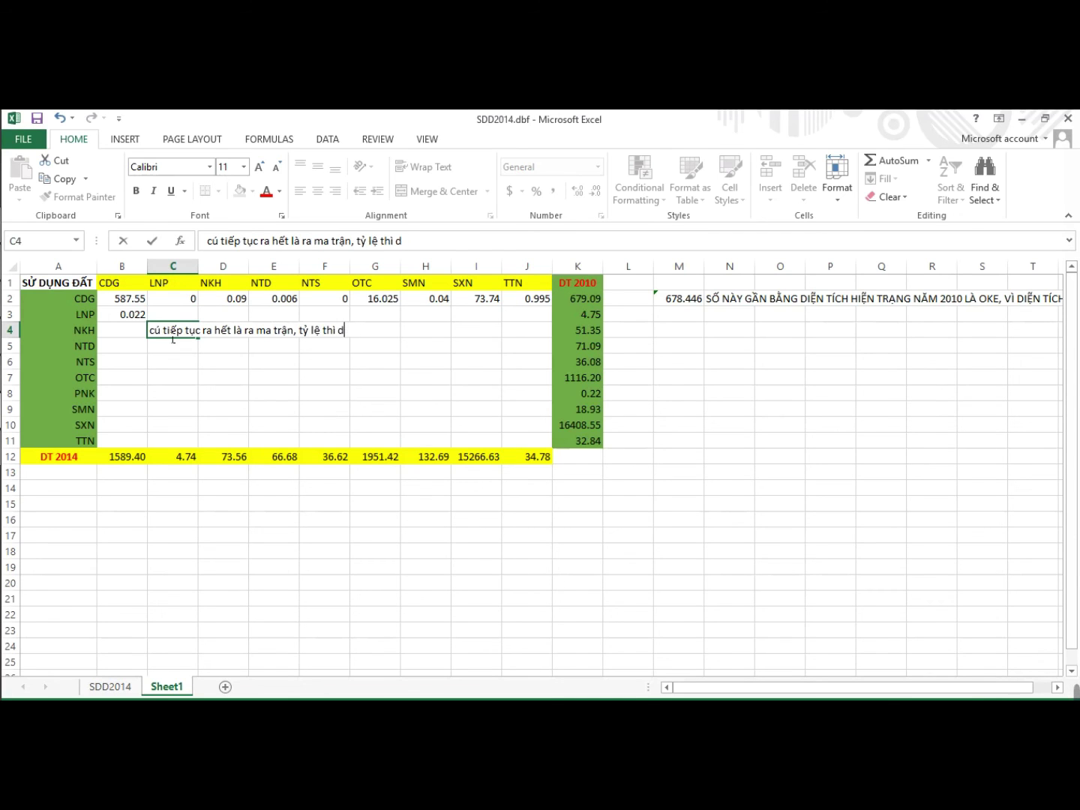
type("nh theo %")
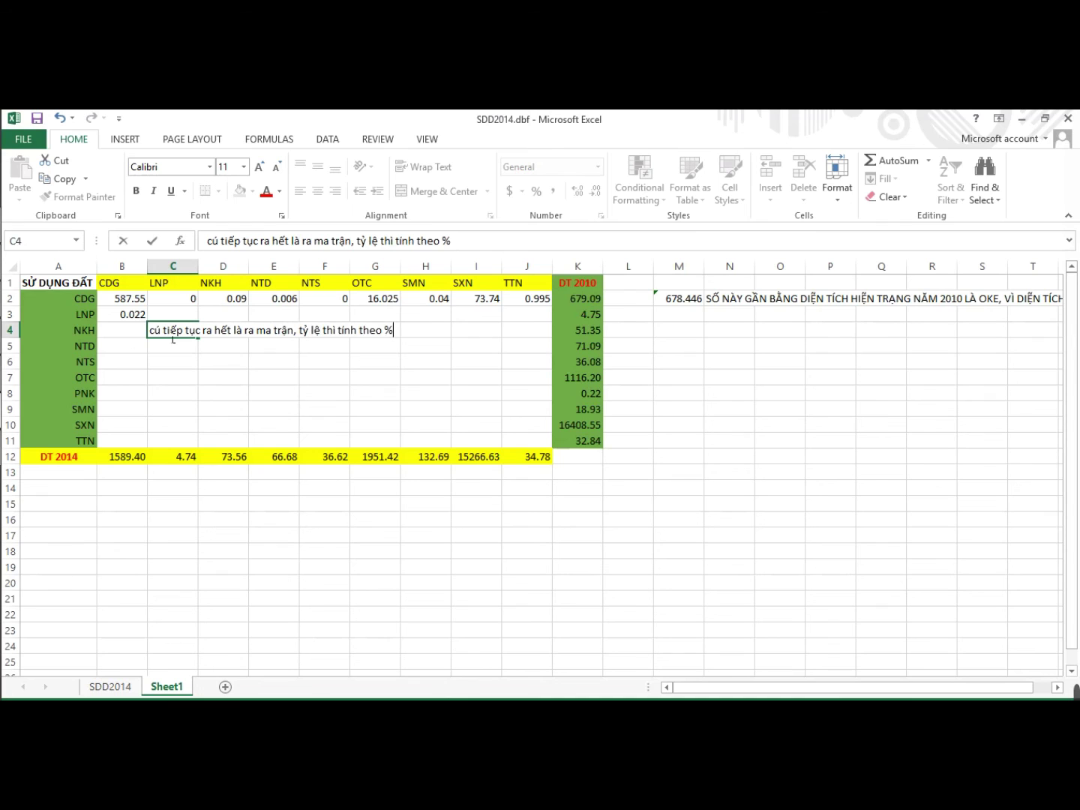
left_click(340, 362)
left_click(174, 332)
key("Delete")
left_click(288, 393)
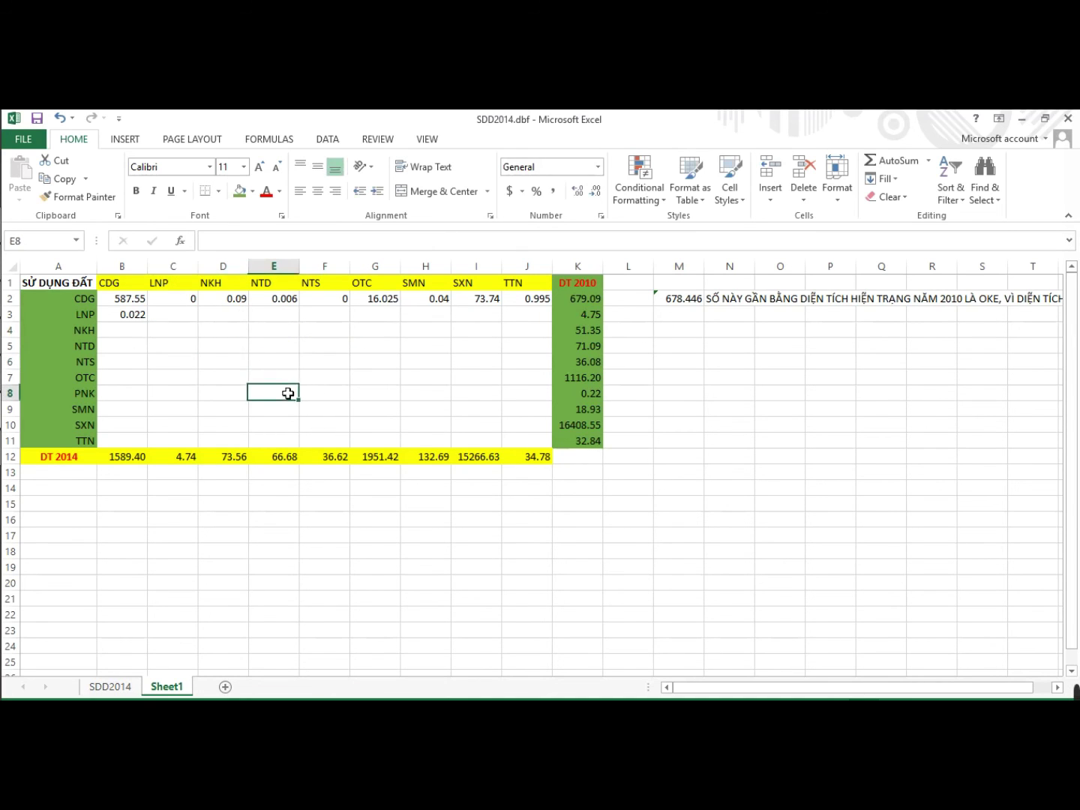